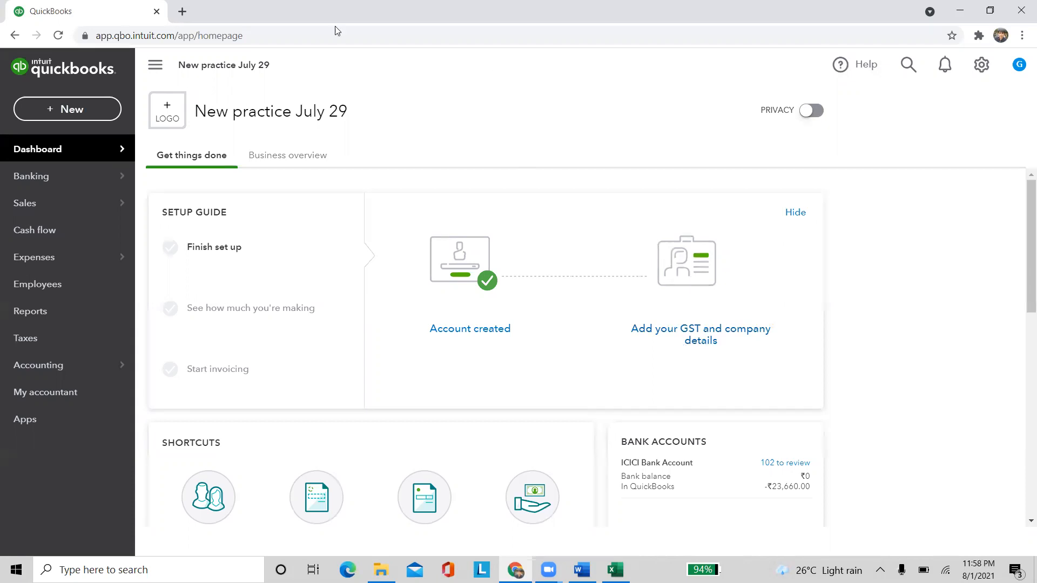
# After glancing at QuickBooks' new-transaction list, enter 'X ltd.' in Excel cell A1 of Sheet1
pyautogui.click(65, 108)
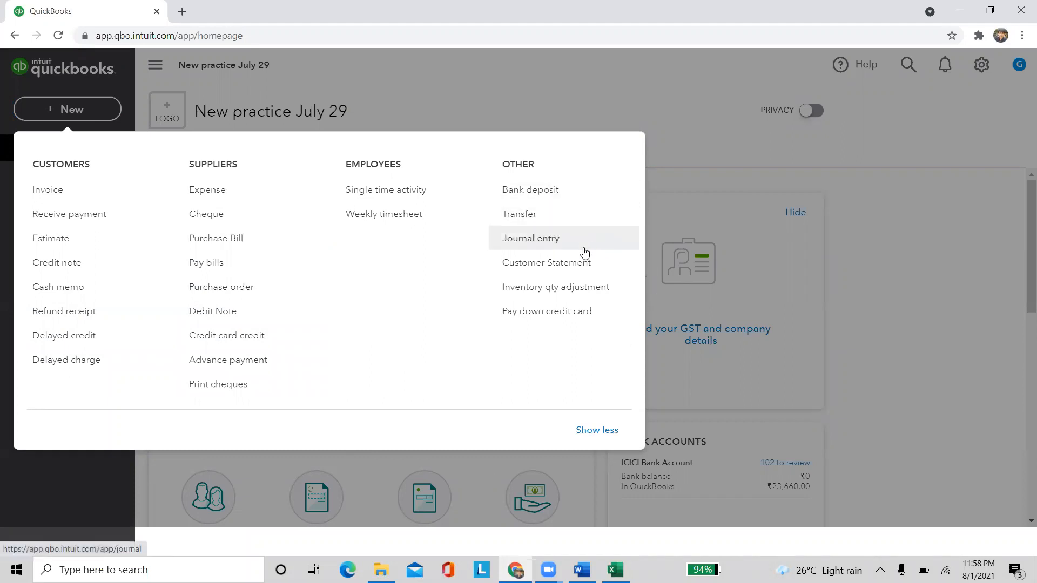
pyautogui.click(906, 273)
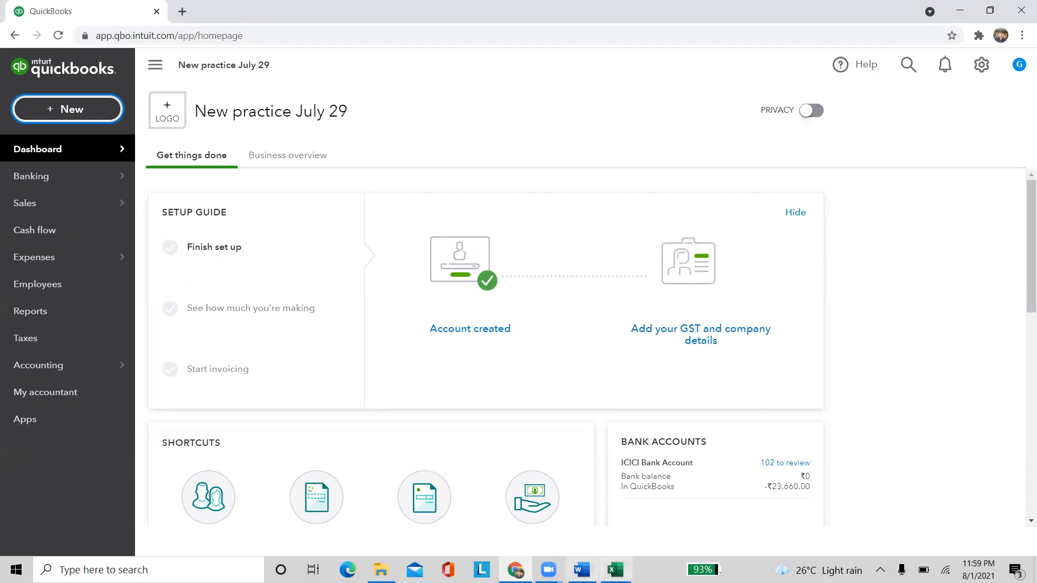
pyautogui.click(615, 570)
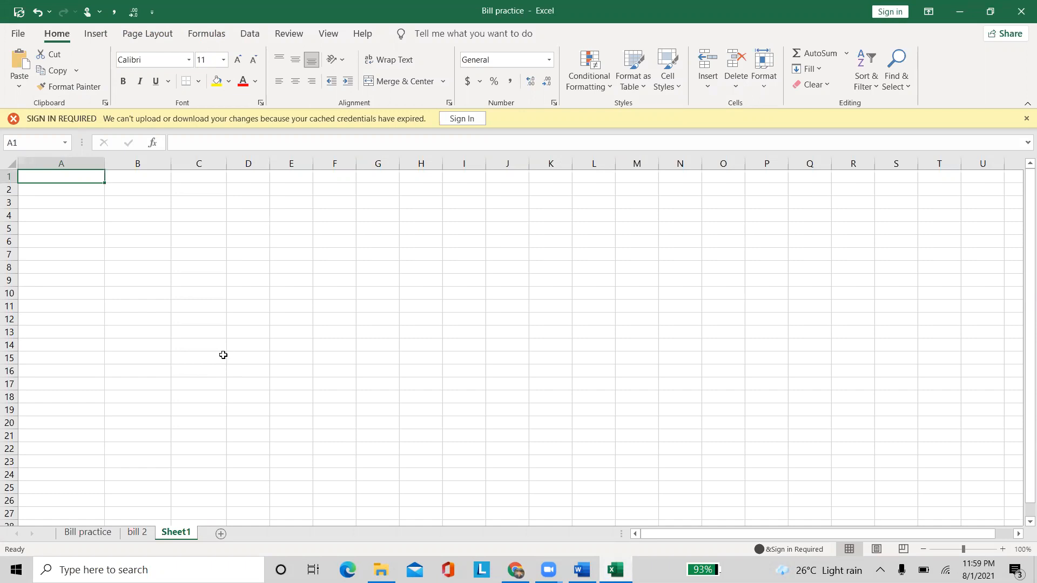
pyautogui.write('X ltd.')
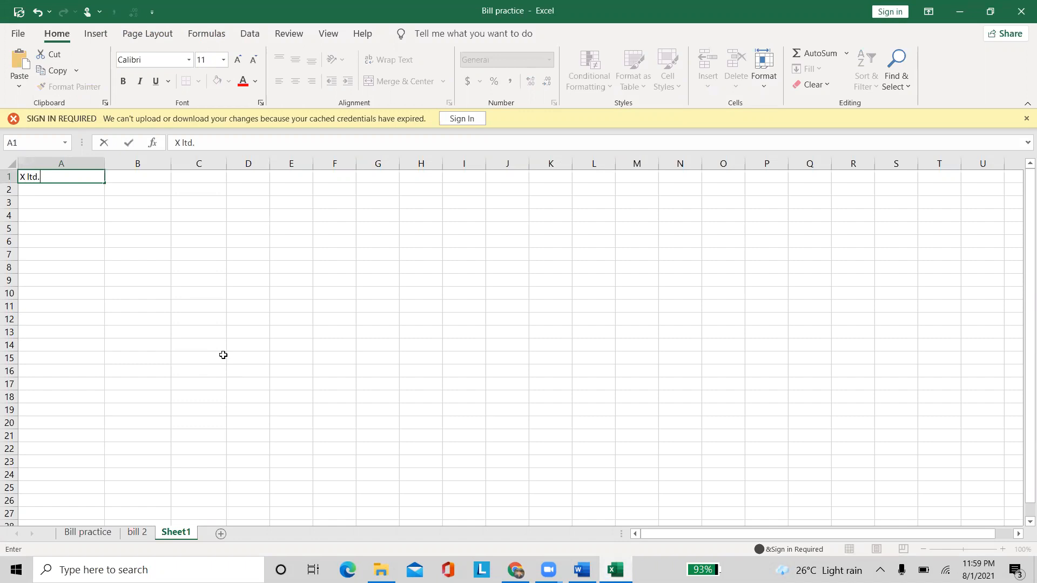
pyautogui.press('Return')
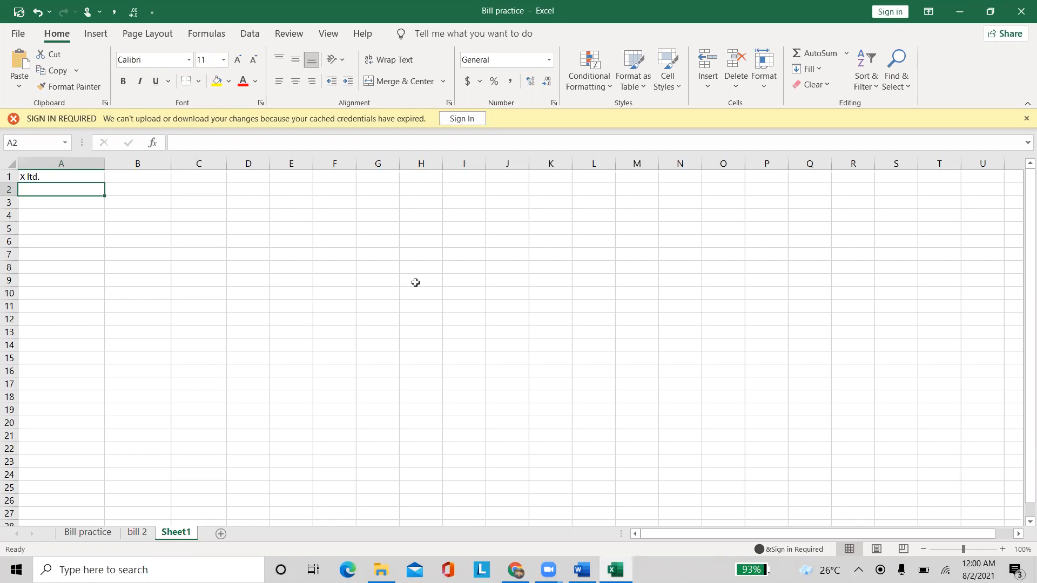
# Make the 'X ltd.' text in cell A1 bold, then move to cell A3
pyautogui.click(61, 177)
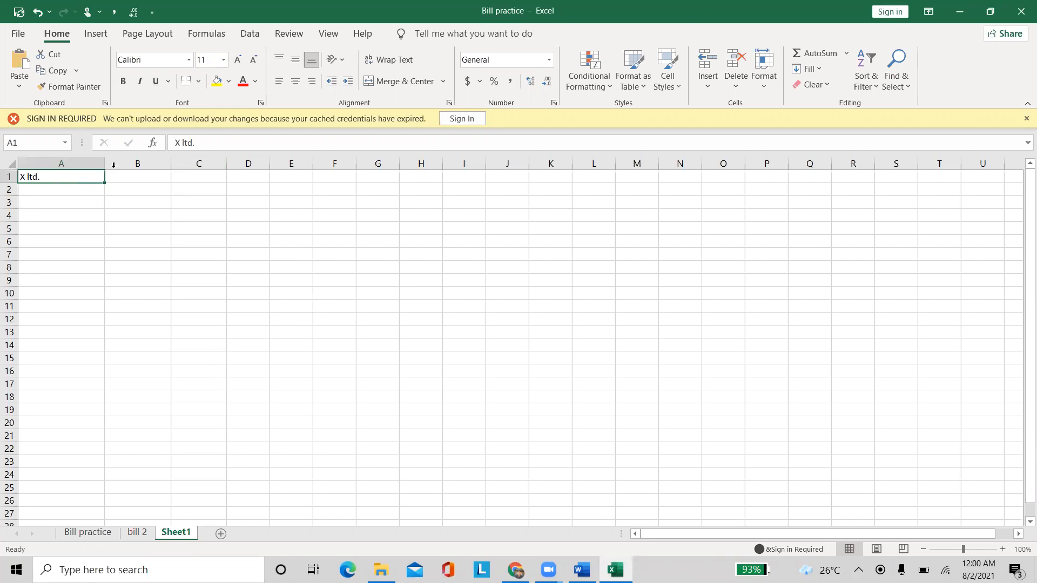
pyautogui.click(123, 81)
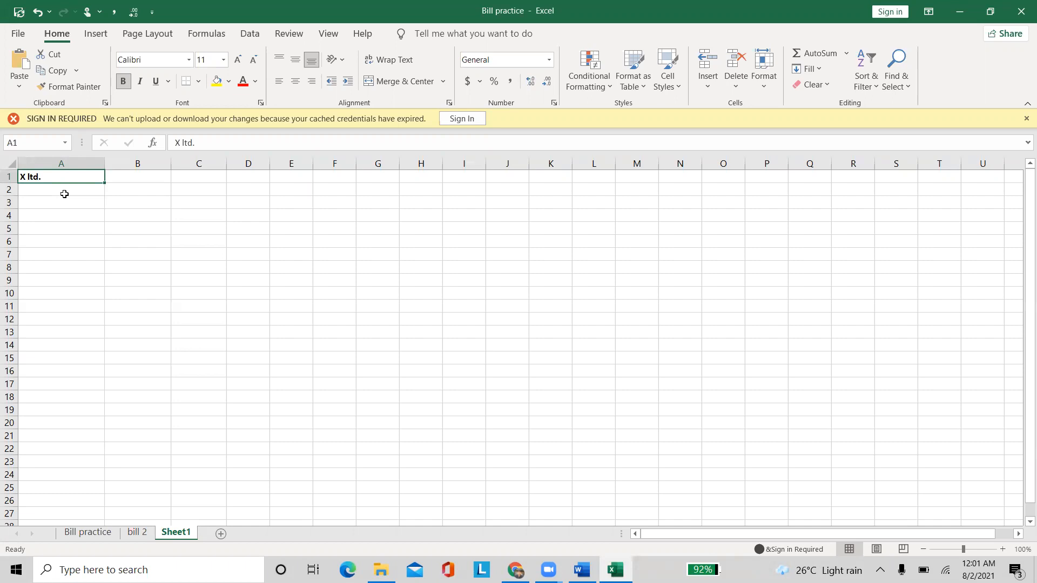
pyautogui.click(47, 204)
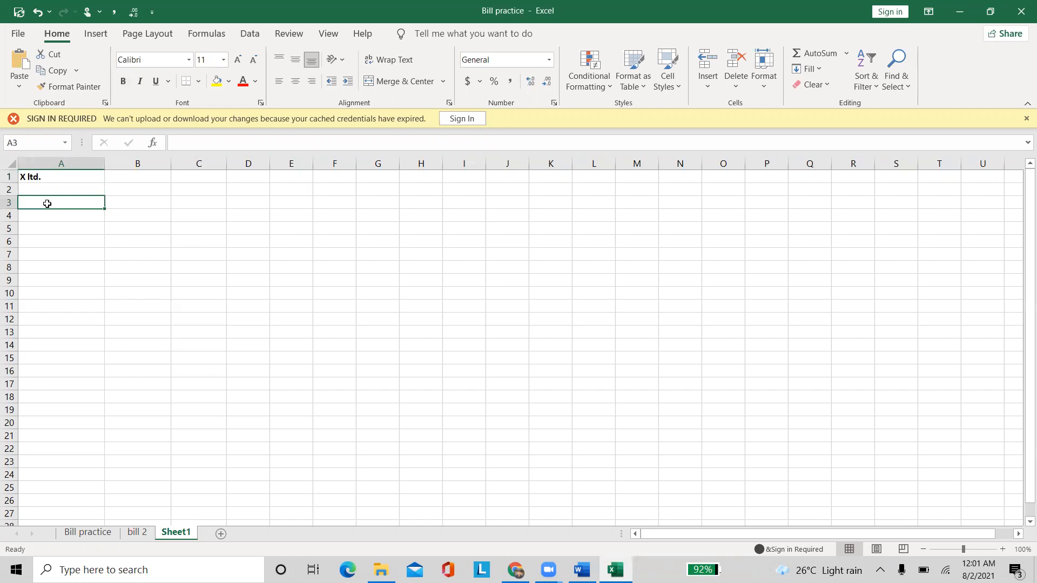
# Enter Infosys in A3, Java in B3 and the consultant's name in C3
pyautogui.write('Info')
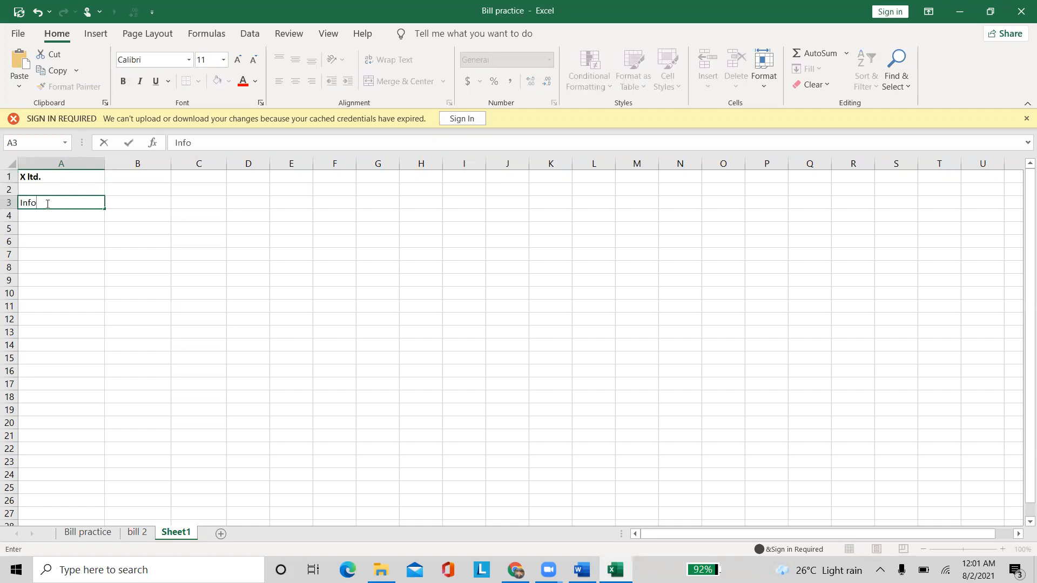
pyautogui.write('sys')
pyautogui.press('Tab')
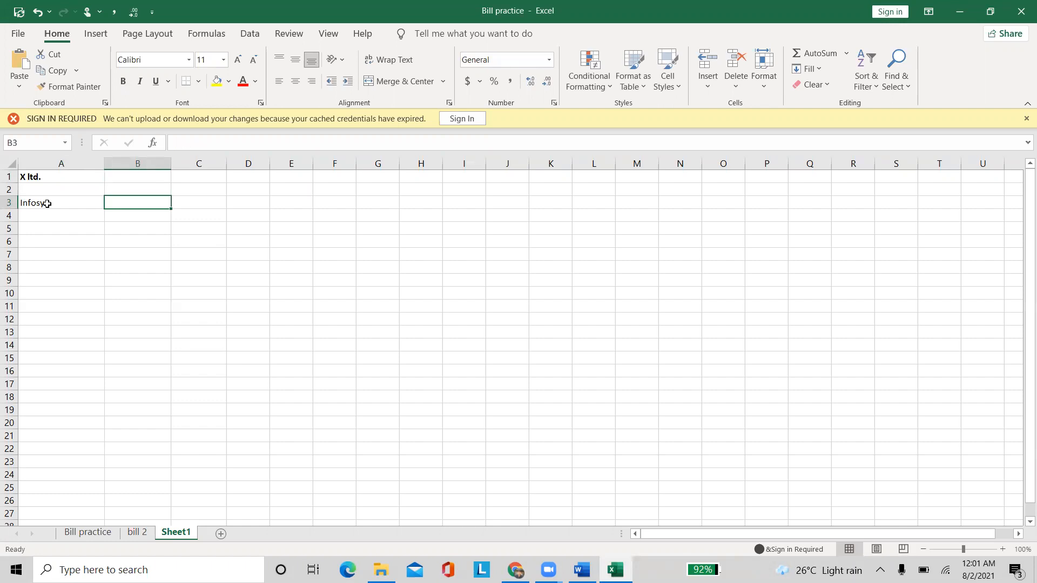
pyautogui.write('Java')
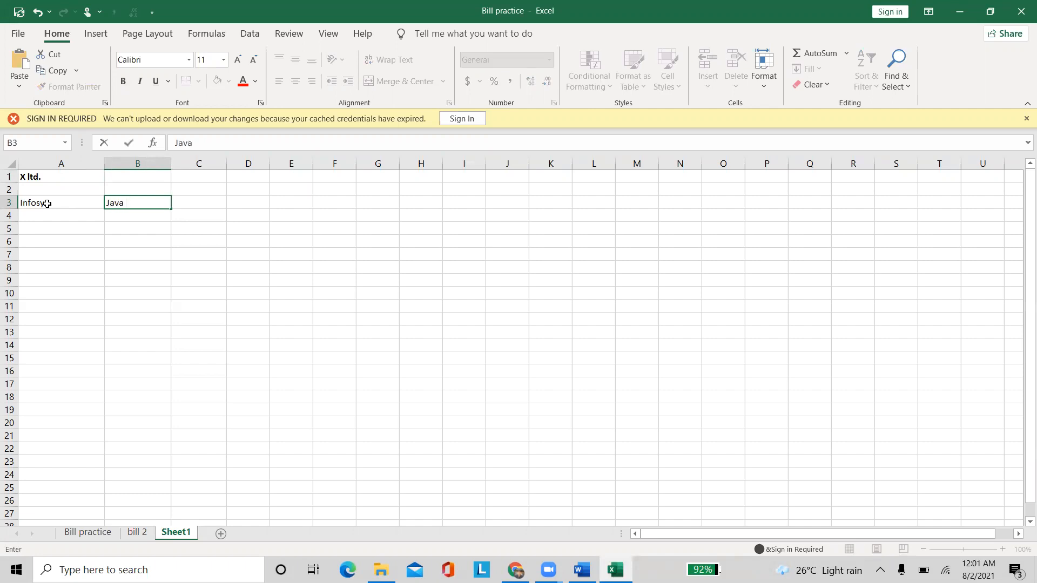
pyautogui.press('Tab')
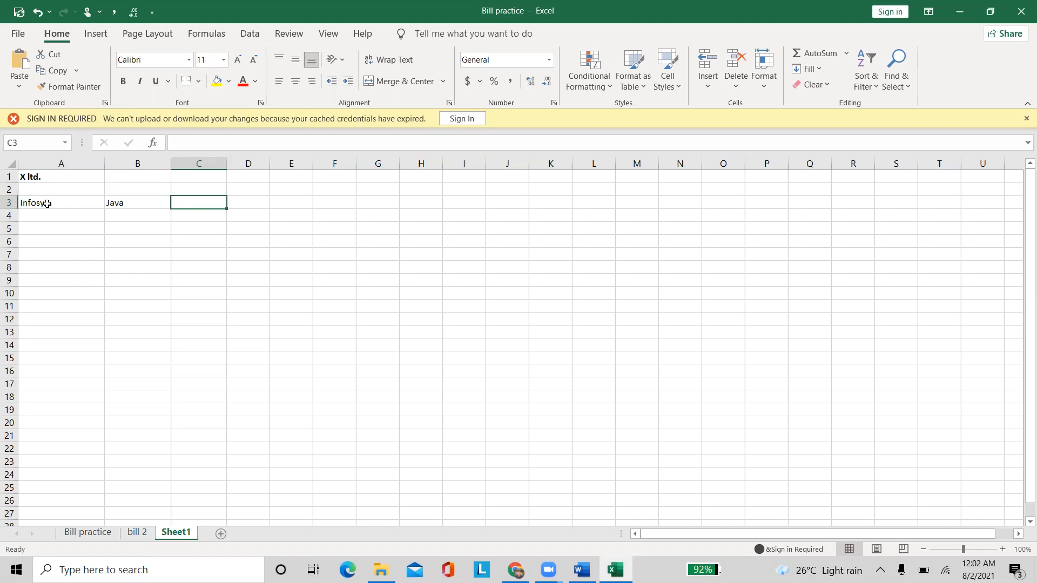
pyautogui.write('Phadnavis')
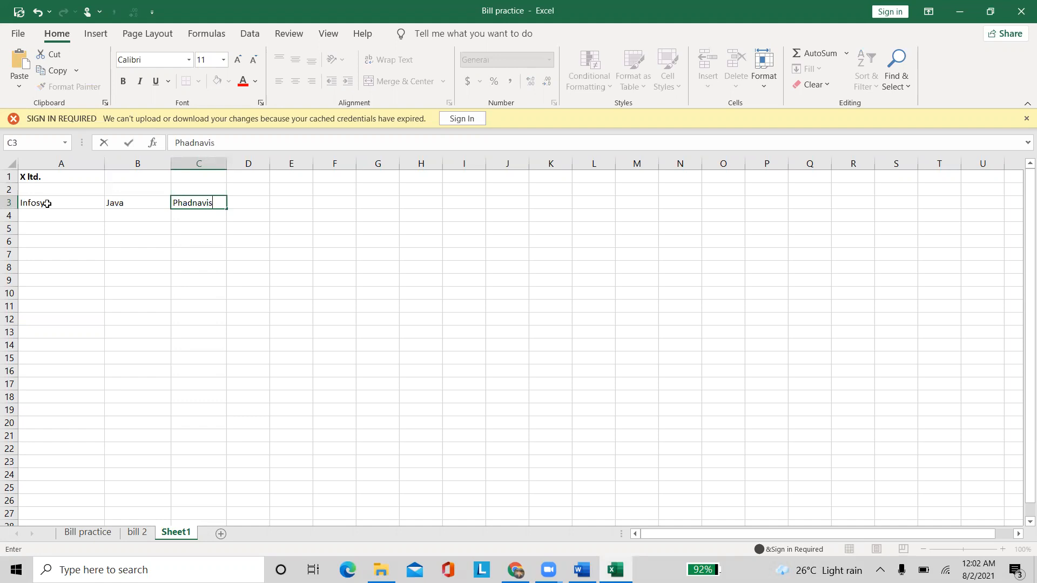
pyautogui.click(216, 270)
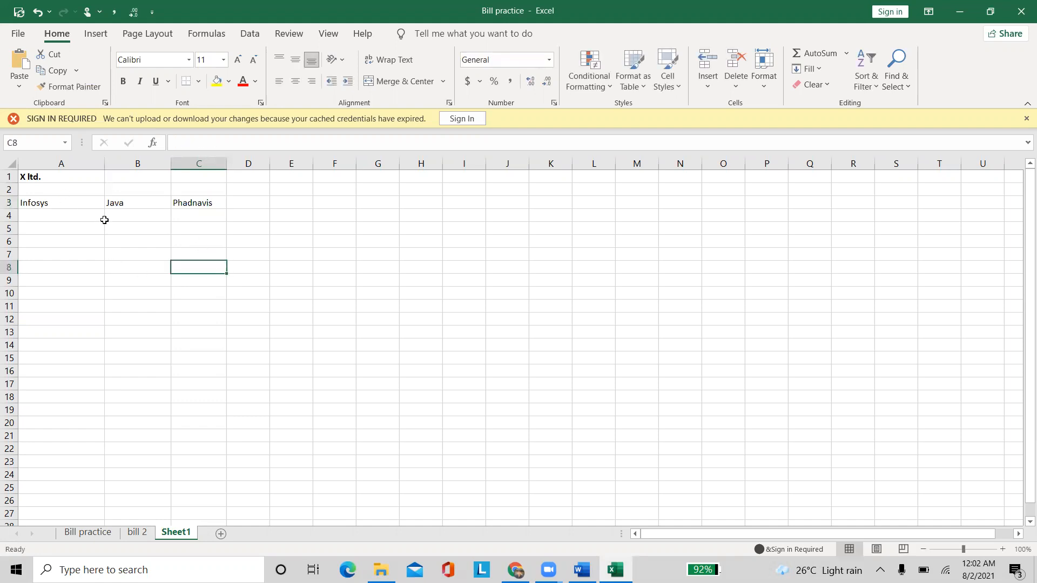
pyautogui.click(45, 178)
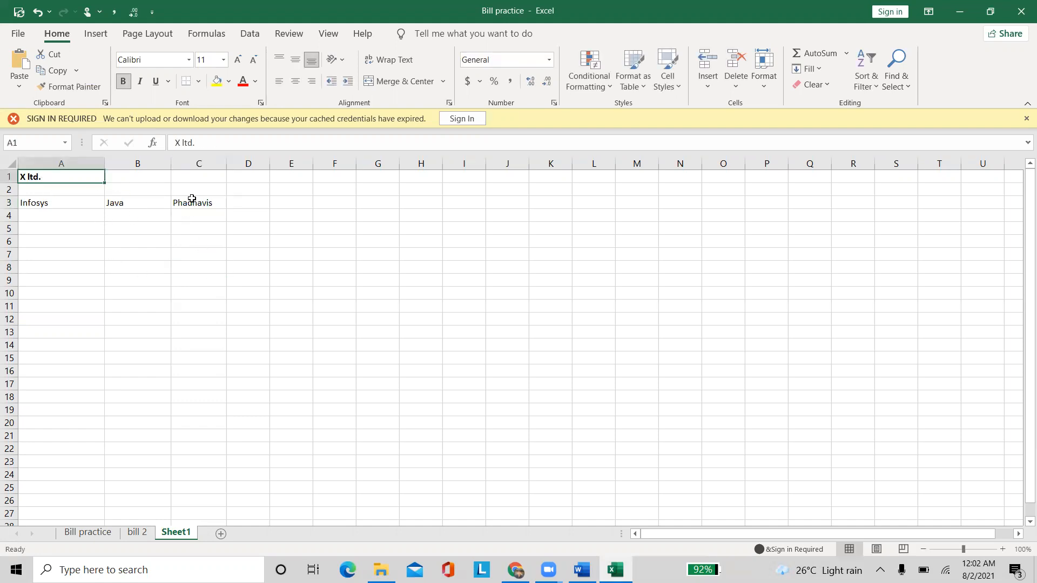
pyautogui.click(186, 201)
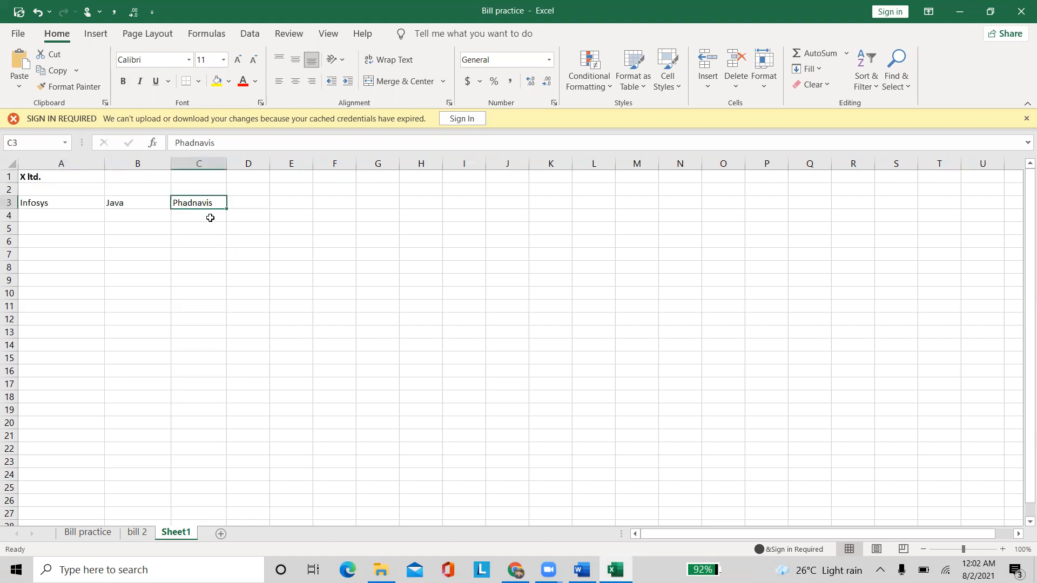
pyautogui.click(53, 204)
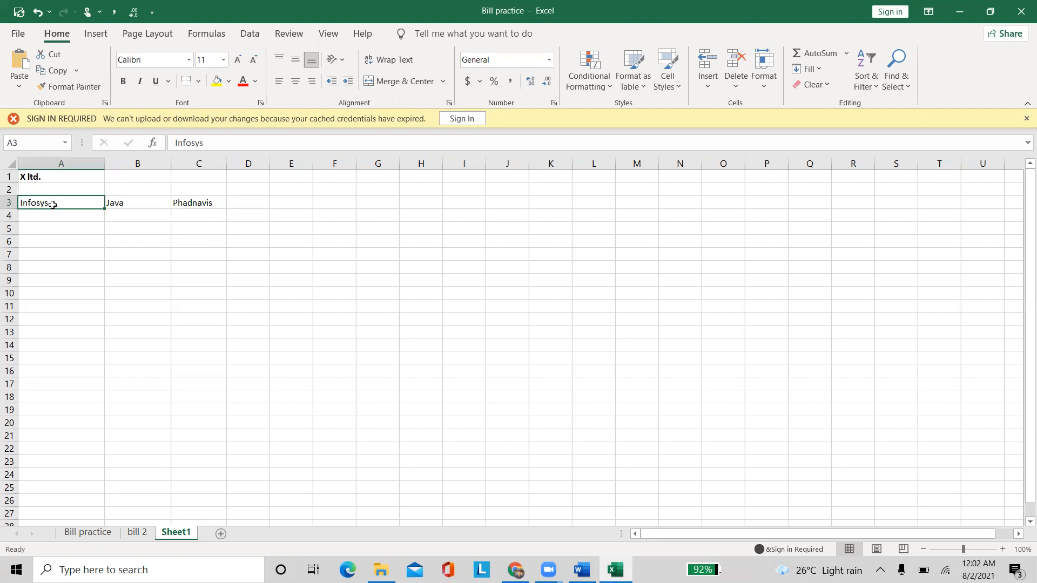
pyautogui.click(191, 204)
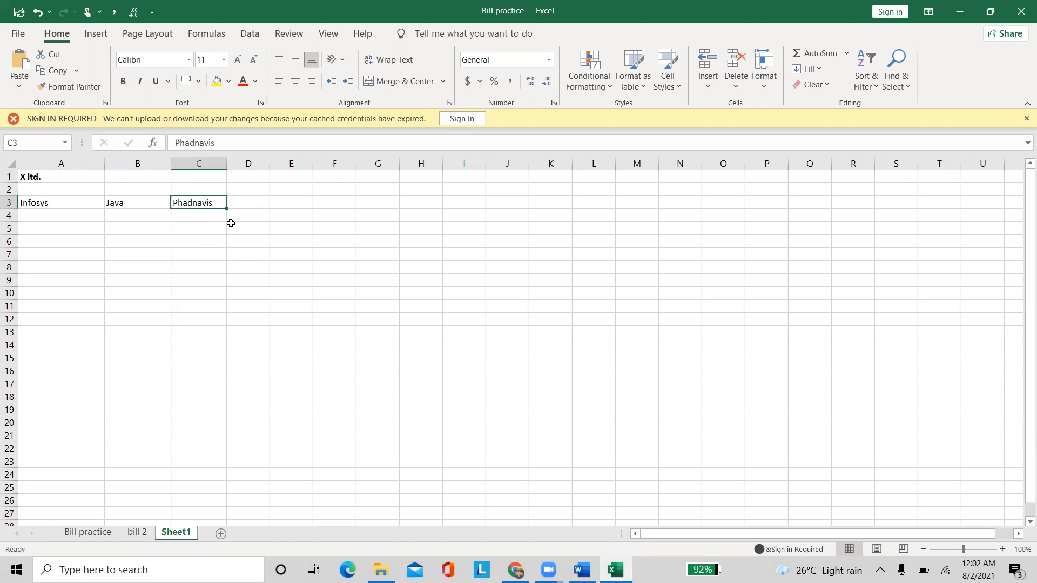
pyautogui.click(251, 198)
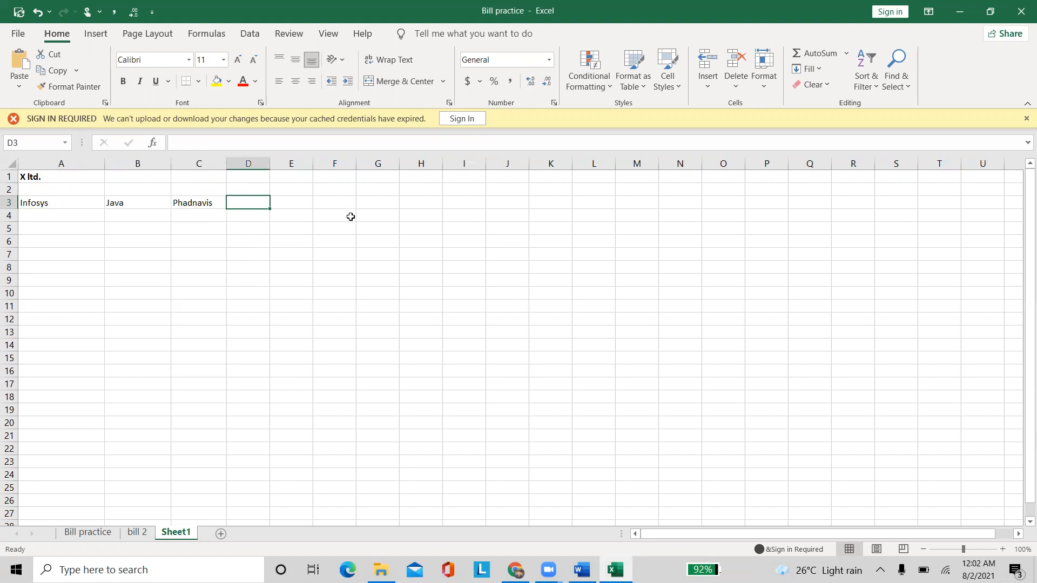
pyautogui.click(48, 213)
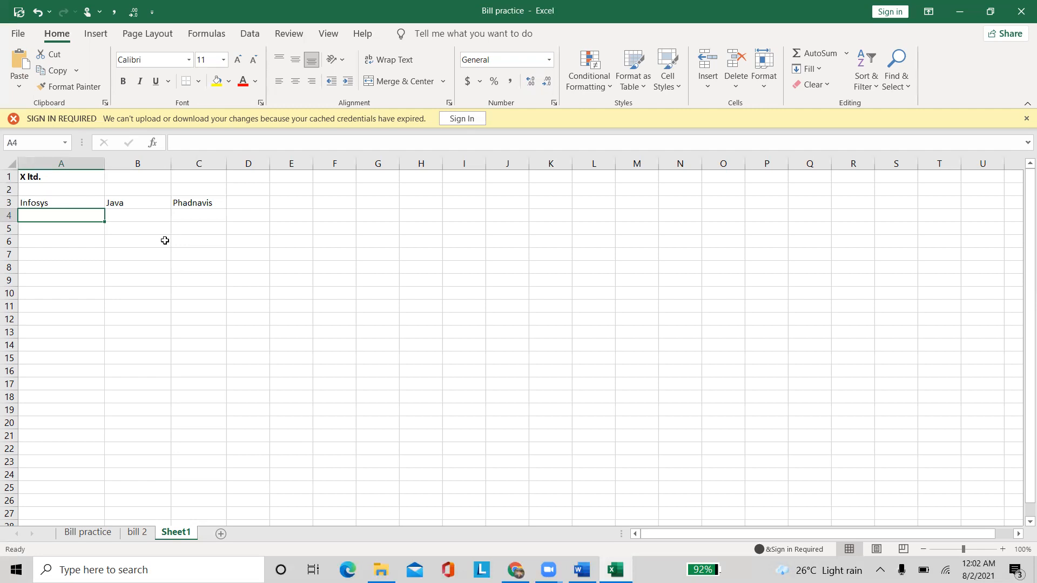
# Type 'Share the Time sheet' in cell A4, then select cell C4
pyautogui.write('Share the ')
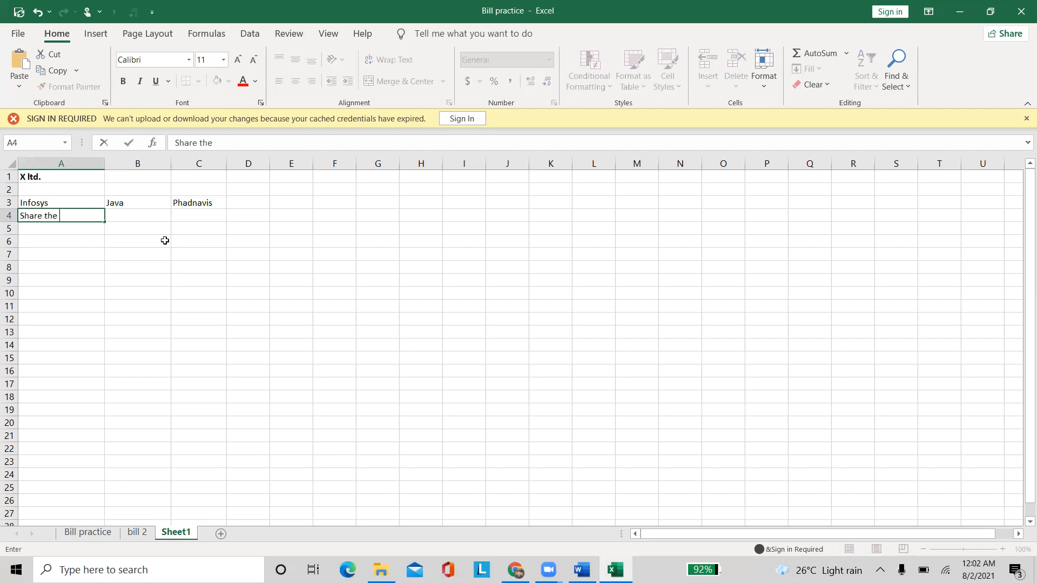
pyautogui.write('Time sheet')
pyautogui.press('Tab')
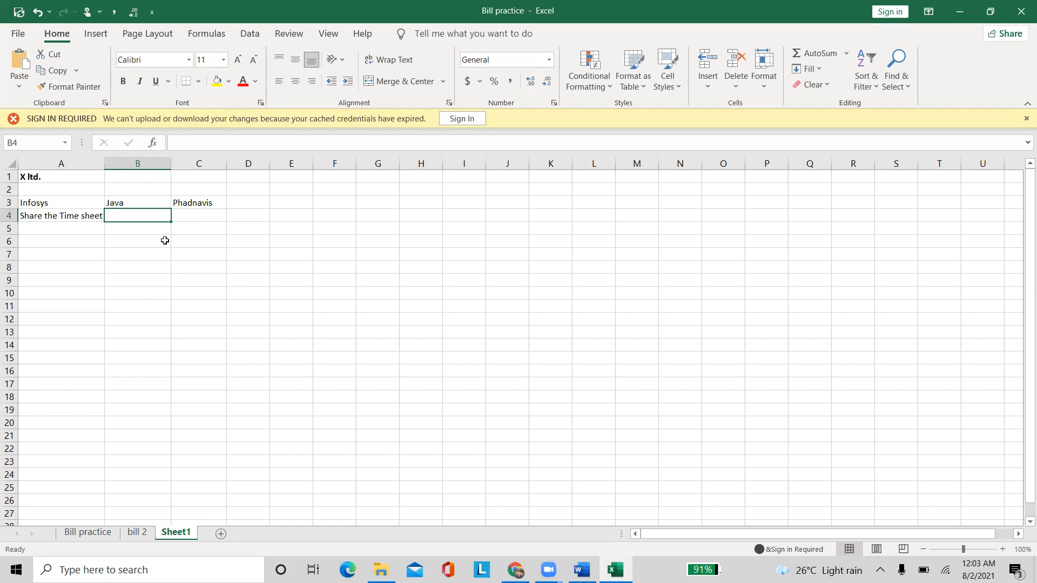
pyautogui.click(72, 243)
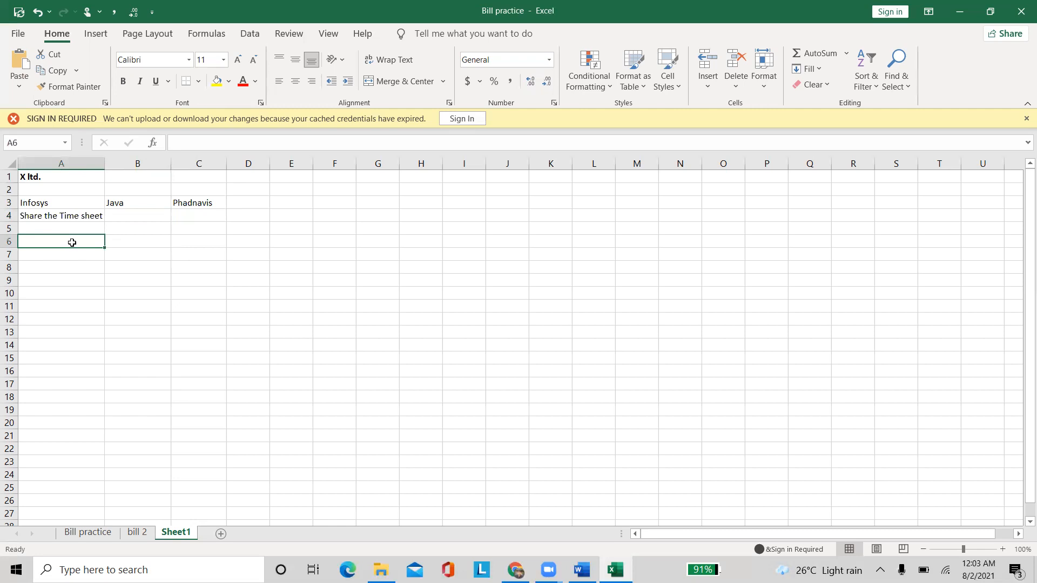
pyautogui.click(196, 218)
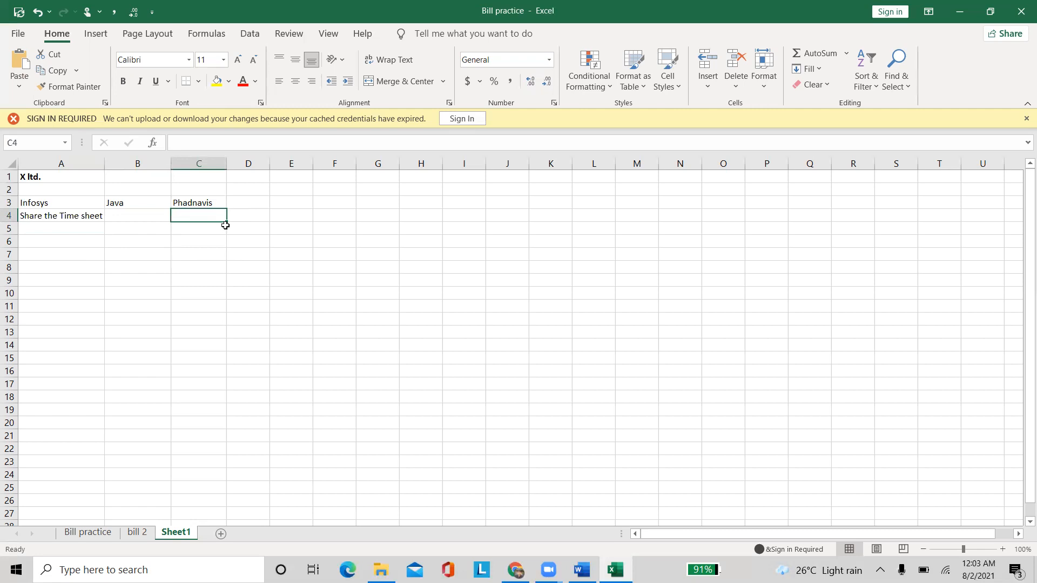
pyautogui.write('Infosys rate')
pyautogui.press('Tab')
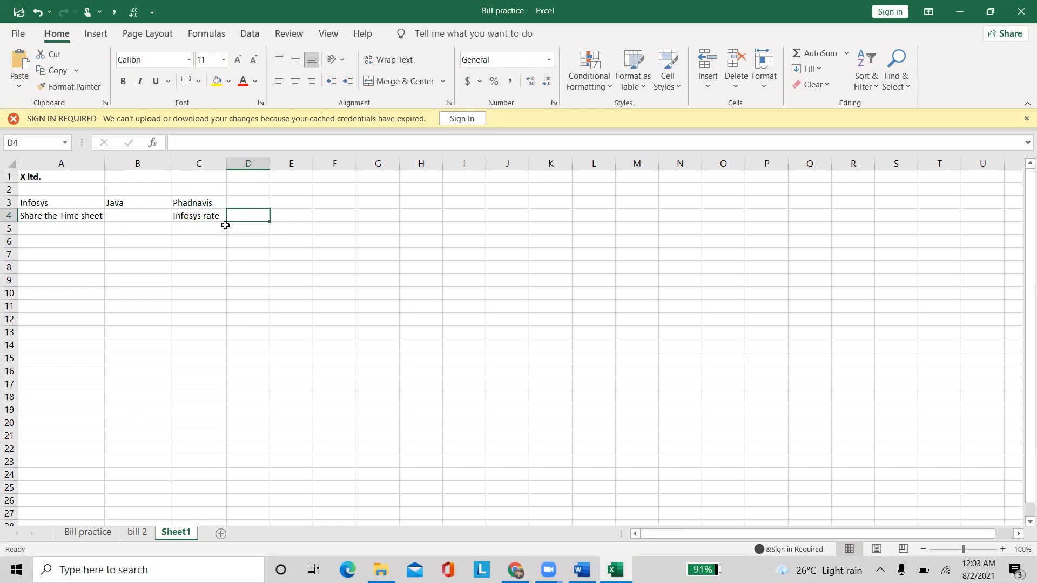
pyautogui.write('Per hour')
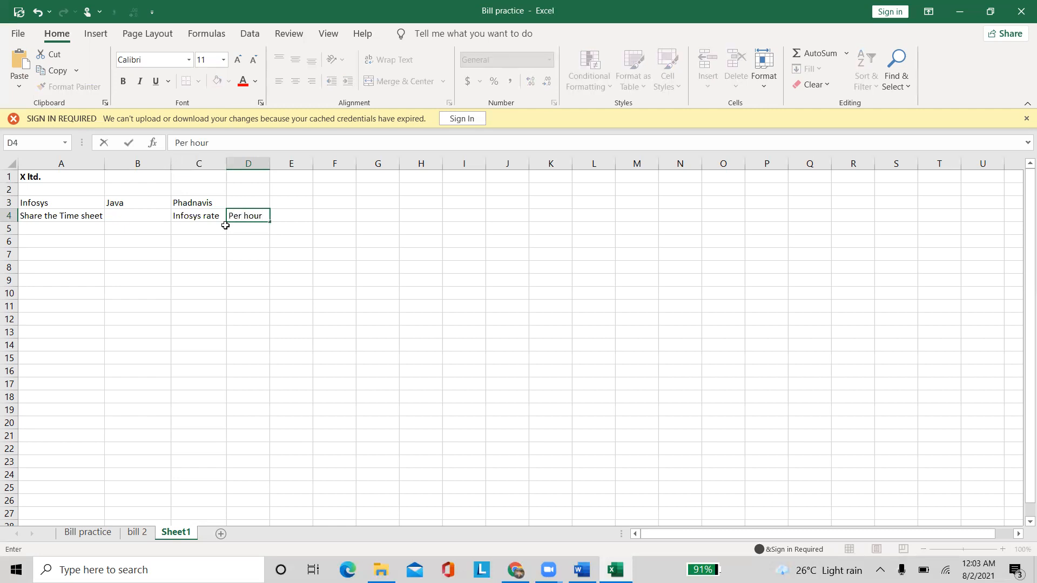
pyautogui.press('Tab')
pyautogui.write('10')
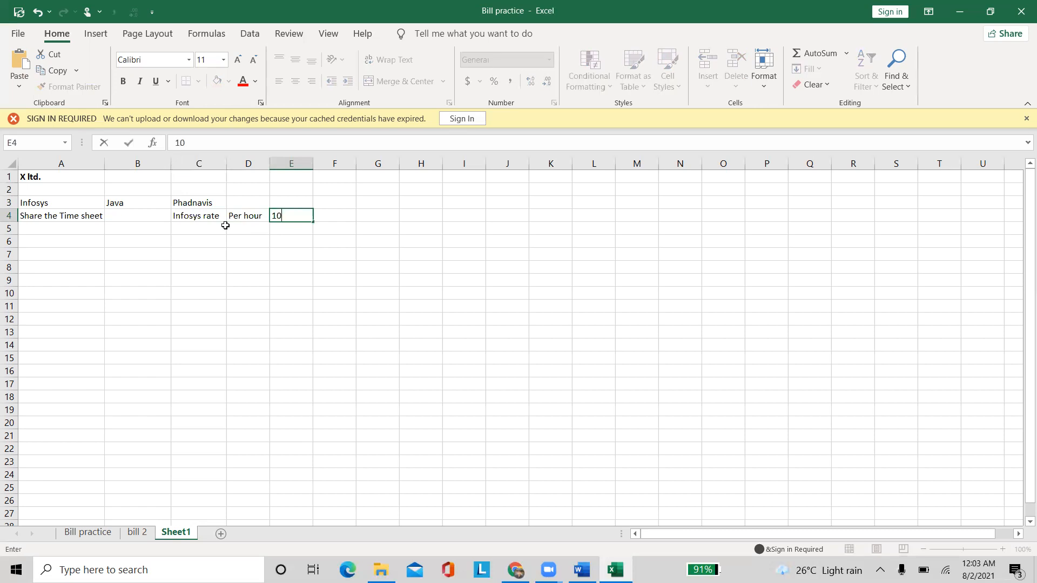
pyautogui.write('00 Rs will be ap')
pyautogui.press('BackSpace')
pyautogui.press('BackSpace')
pyautogui.write('paid to')
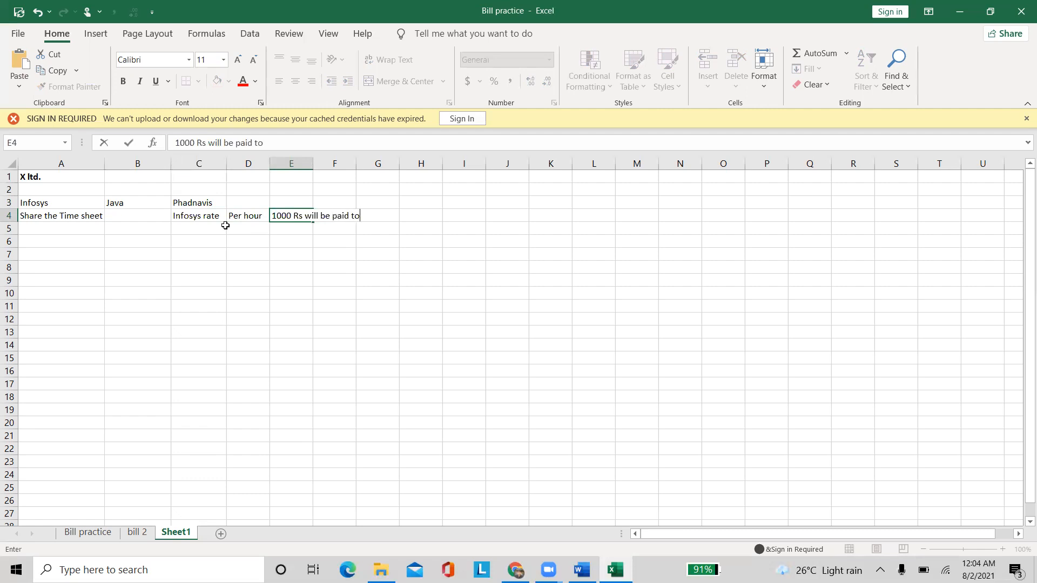
pyautogui.write(' X ltd')
pyautogui.press('Return')
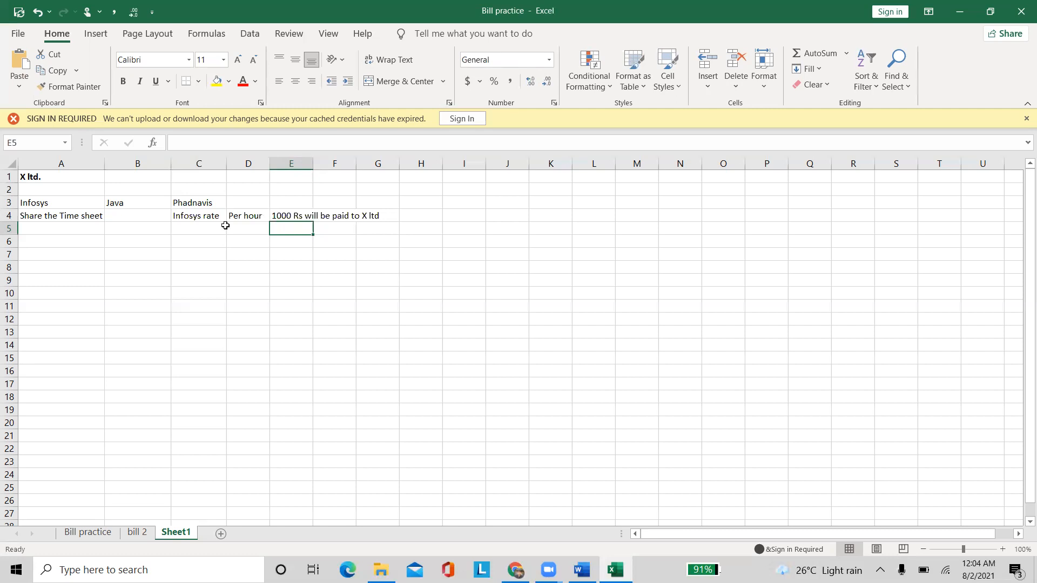
pyautogui.click(55, 176)
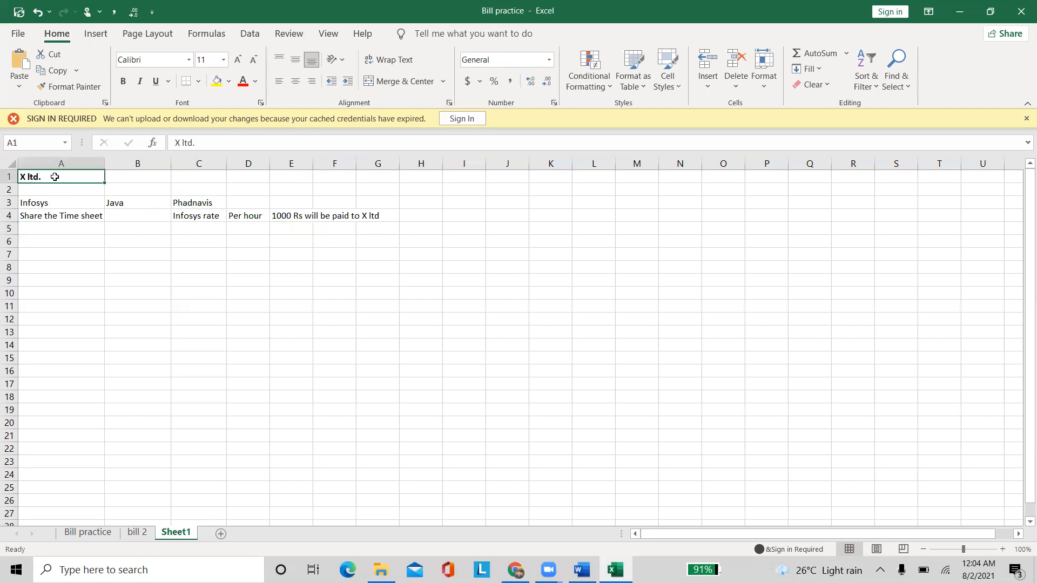
pyautogui.click(53, 203)
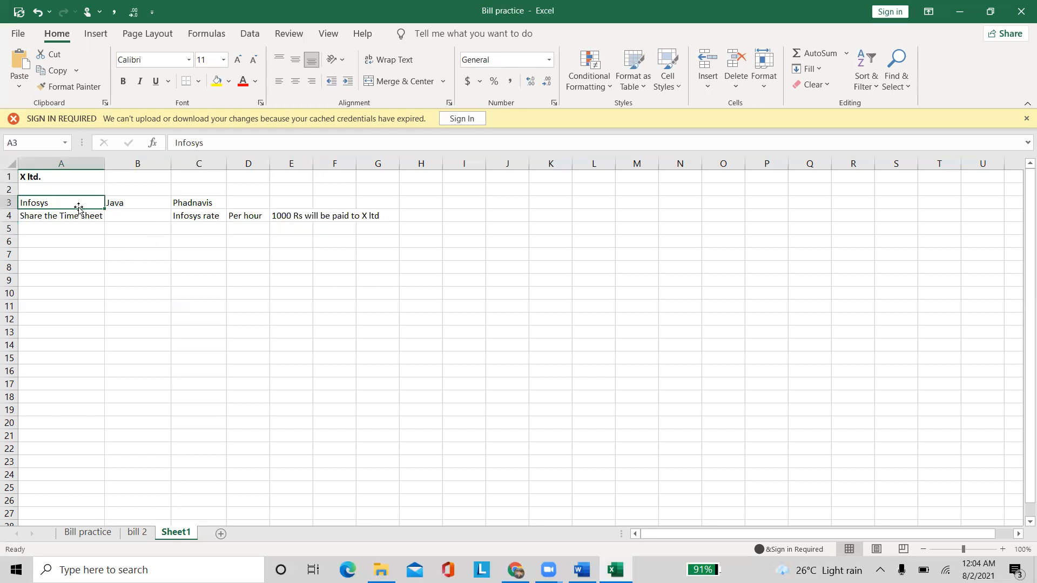
pyautogui.click(288, 218)
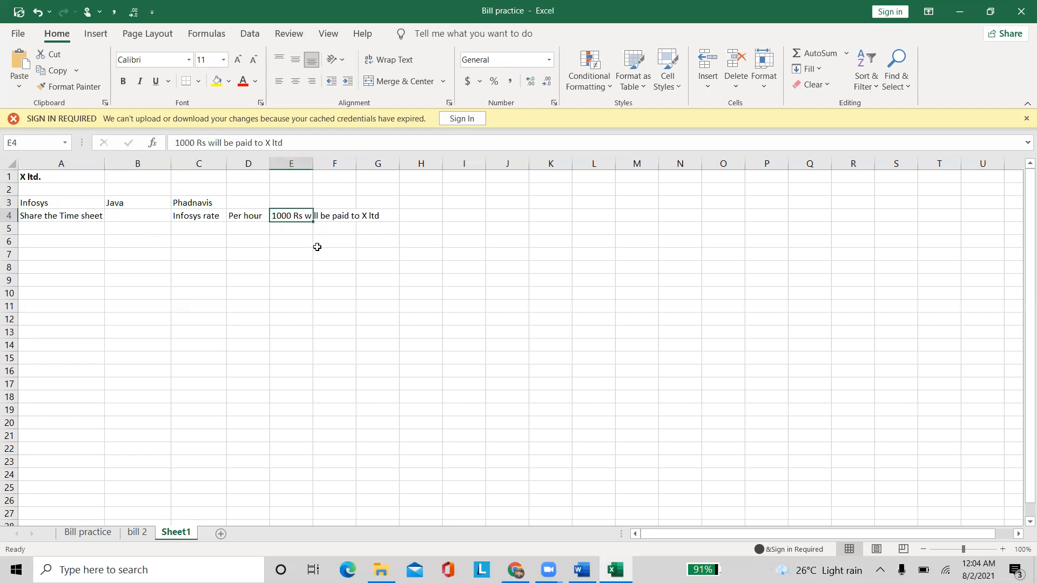
pyautogui.click(196, 202)
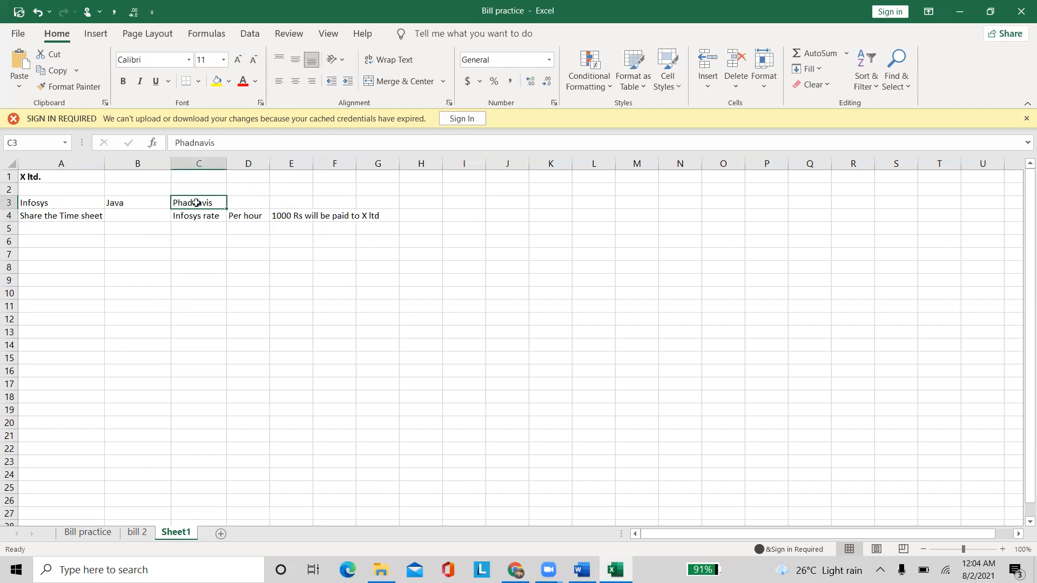
pyautogui.click(199, 244)
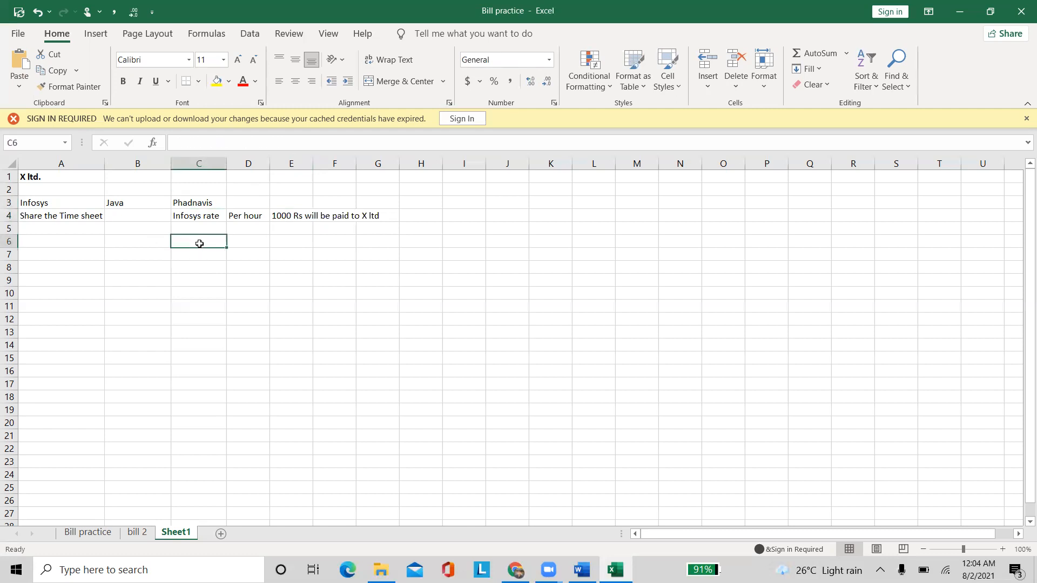
# Write in C6 that the consultant will be paid 800 rupees per hour by X ltd
pyautogui.write('hadnavis will be paid 800 rupees per hour by X ltd')
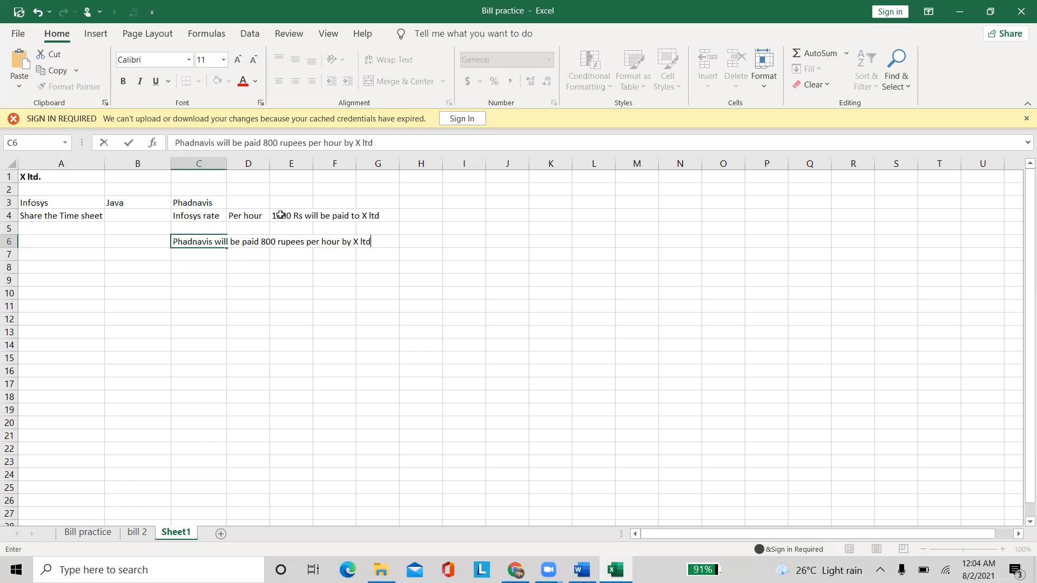
pyautogui.click(280, 215)
pyautogui.click(212, 216)
# Type 'invoice will be raised' in cell H4, fixing the typo in 'raised'
pyautogui.click(429, 222)
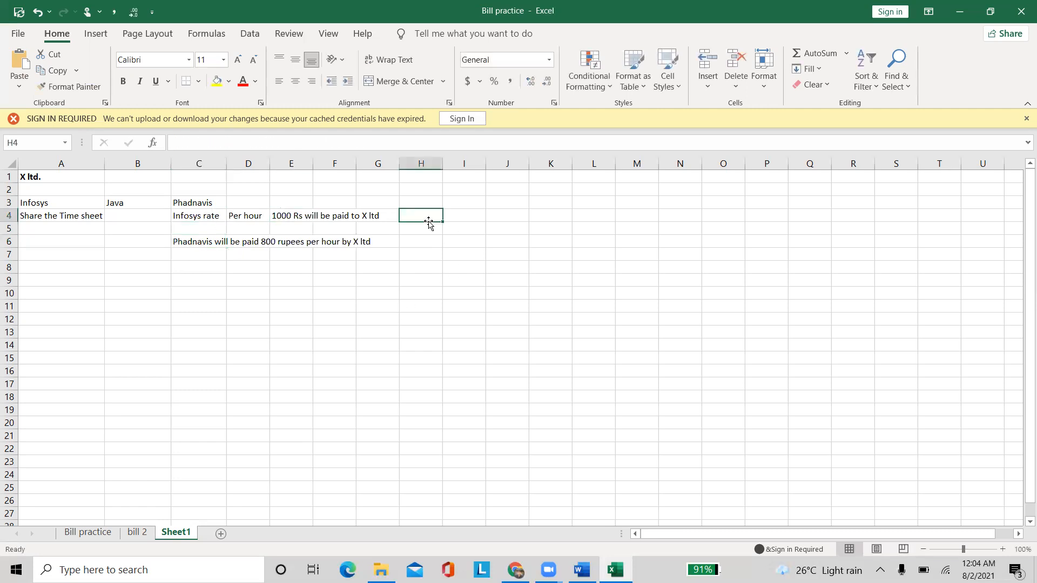
pyautogui.write('invoice')
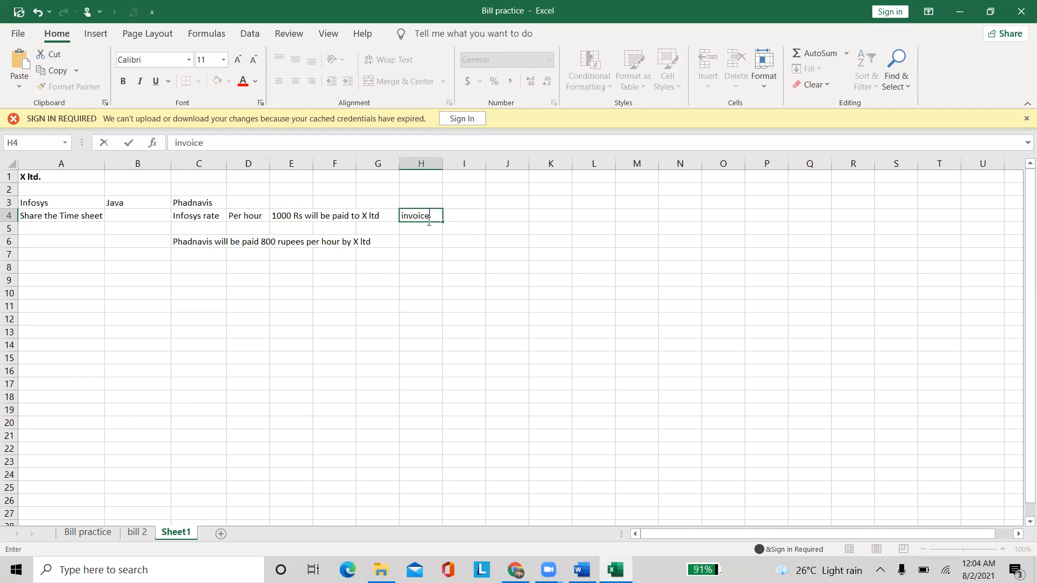
pyautogui.write('  will be raid')
pyautogui.press('BackSpace')
pyautogui.write('sed')
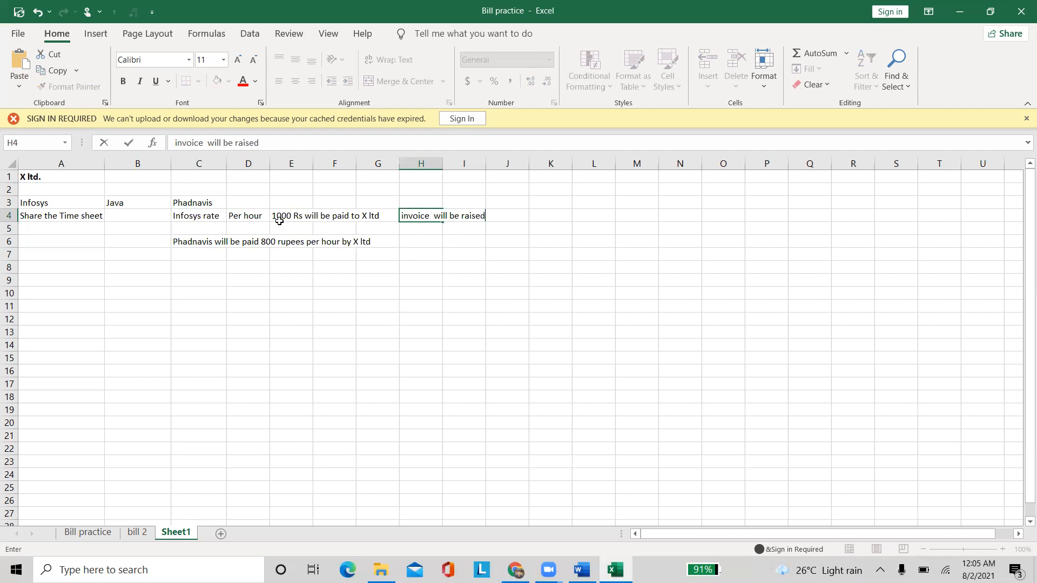
pyautogui.click(280, 220)
pyautogui.click(214, 239)
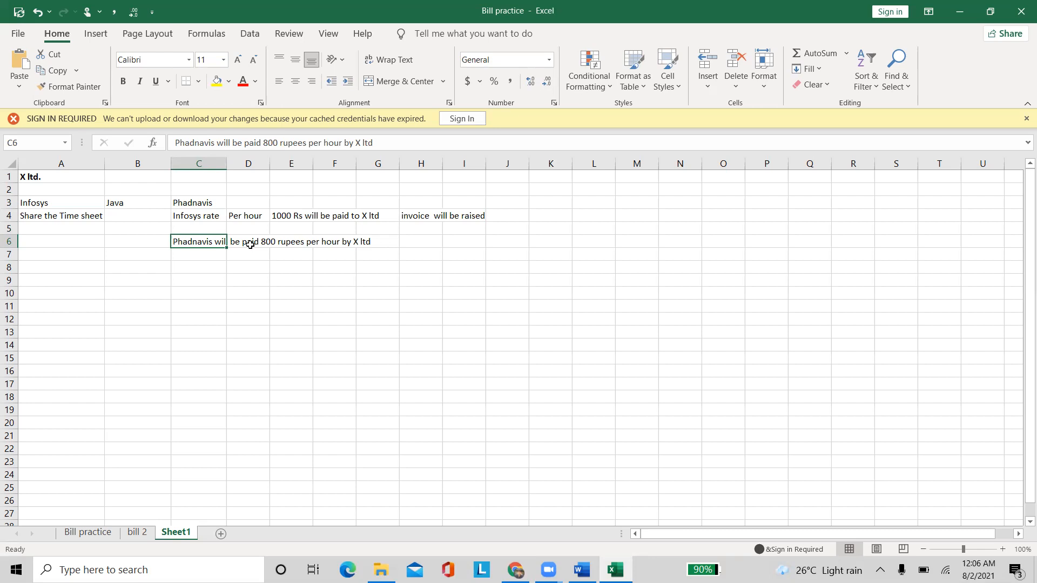
# Drag the 800-rupees-per-hour pay note from C6 to F6, then select A3
pyautogui.moveTo(174, 247); pyautogui.dragTo(327, 243)
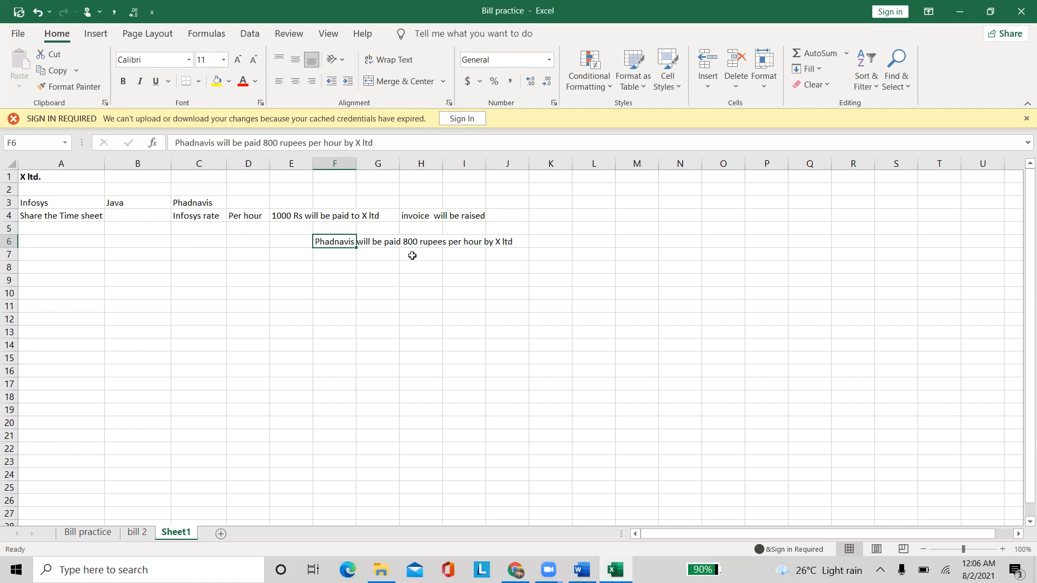
pyautogui.click(33, 207)
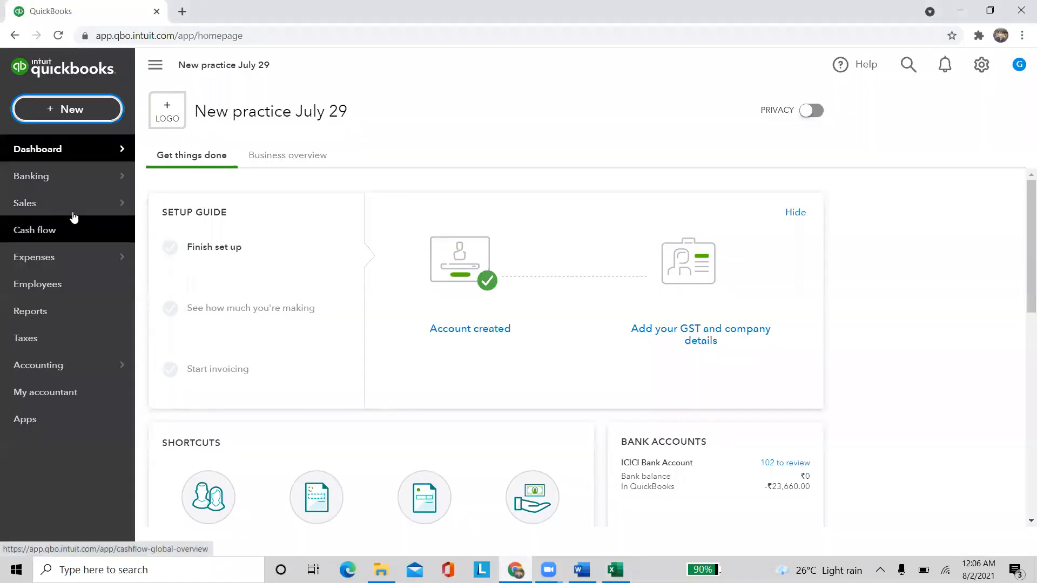
# Check the Infosys entry in the Sales > Customers list, then go to the empty Employees page
pyautogui.moveTo(127, 210)
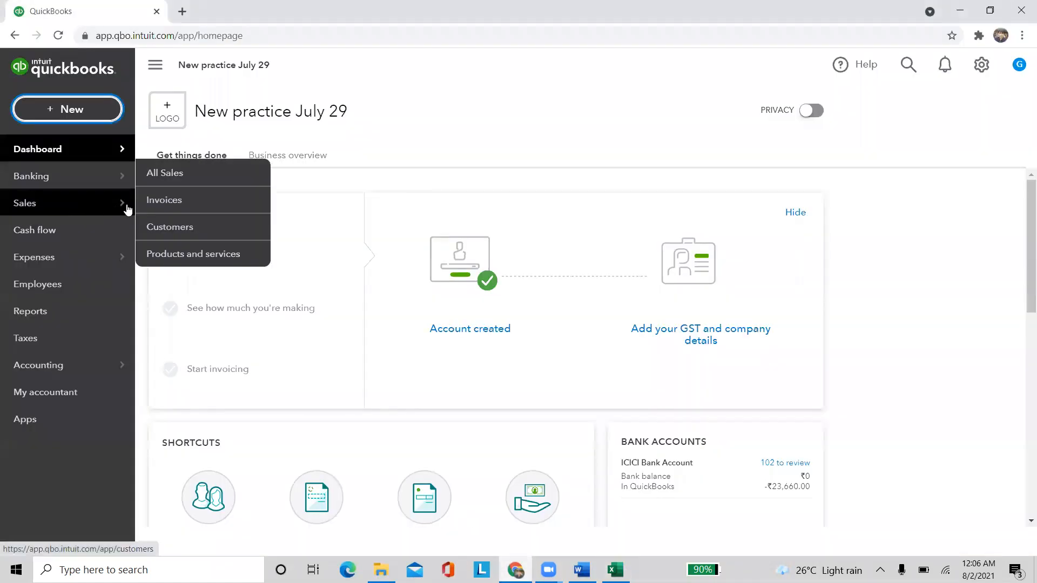
pyautogui.click(190, 236)
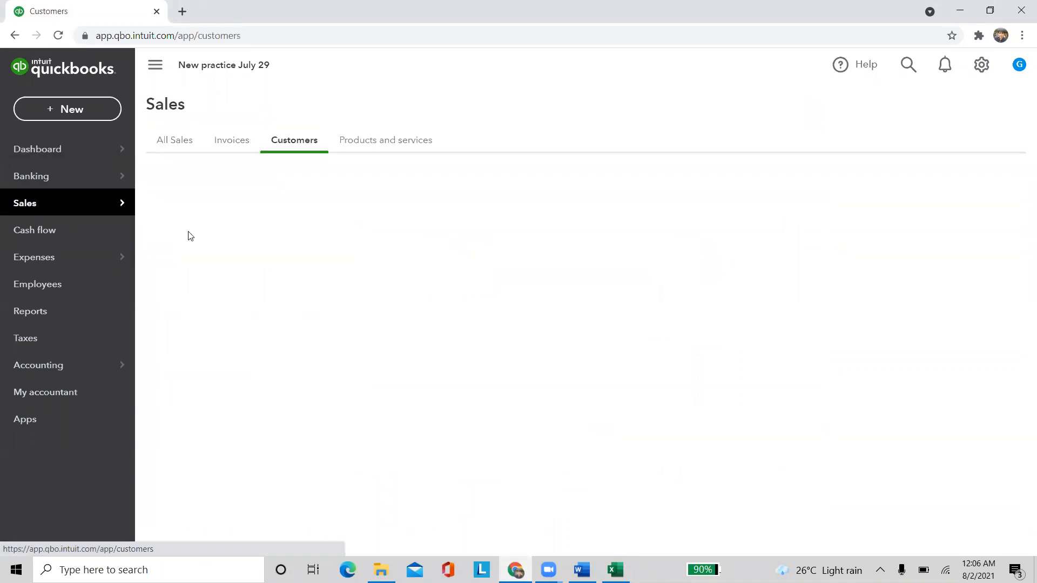
pyautogui.scroll(-1, 218, 479)
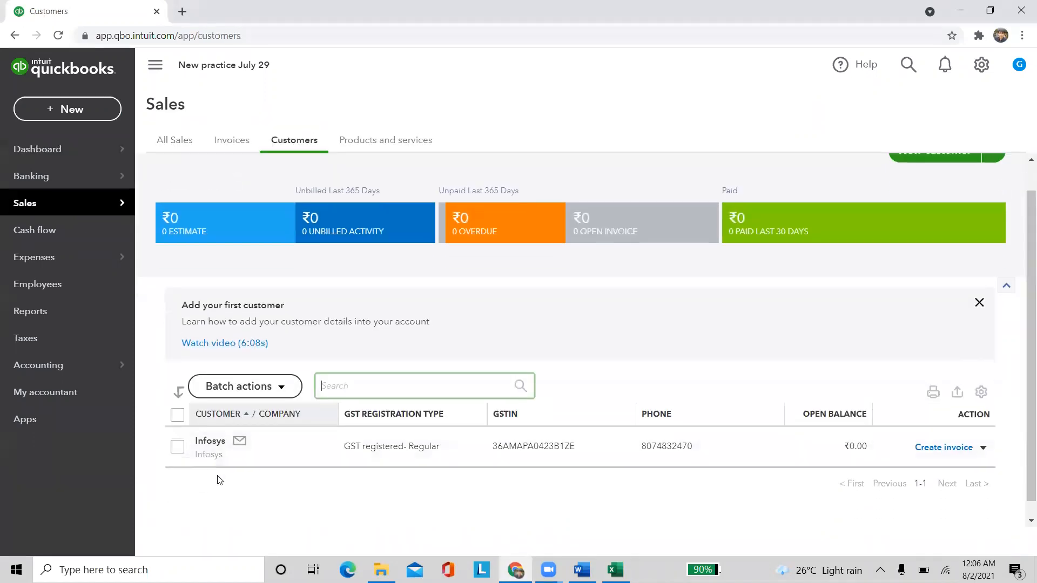
pyautogui.scroll(-1, 219, 480)
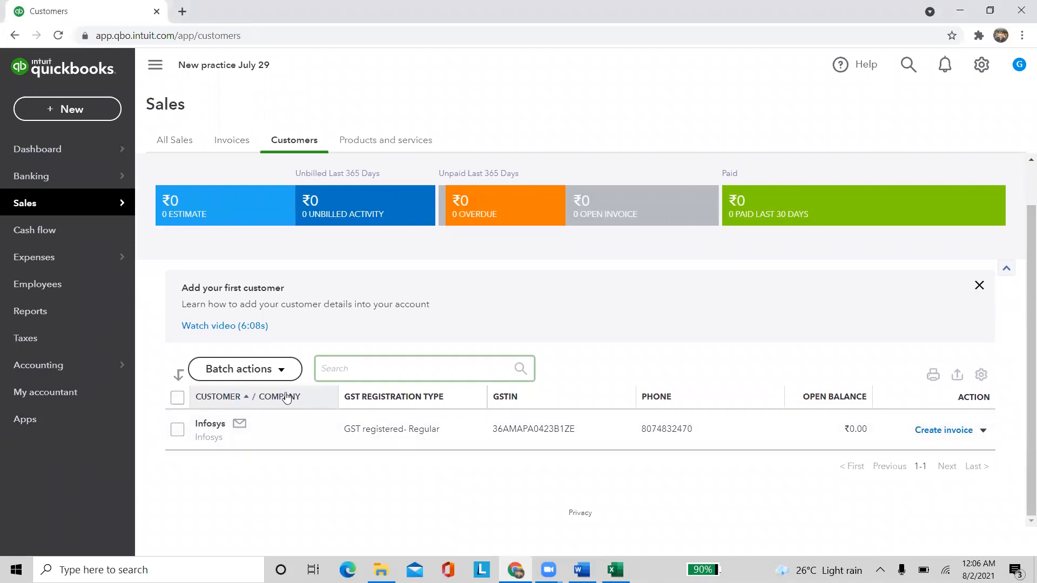
pyautogui.click(289, 501)
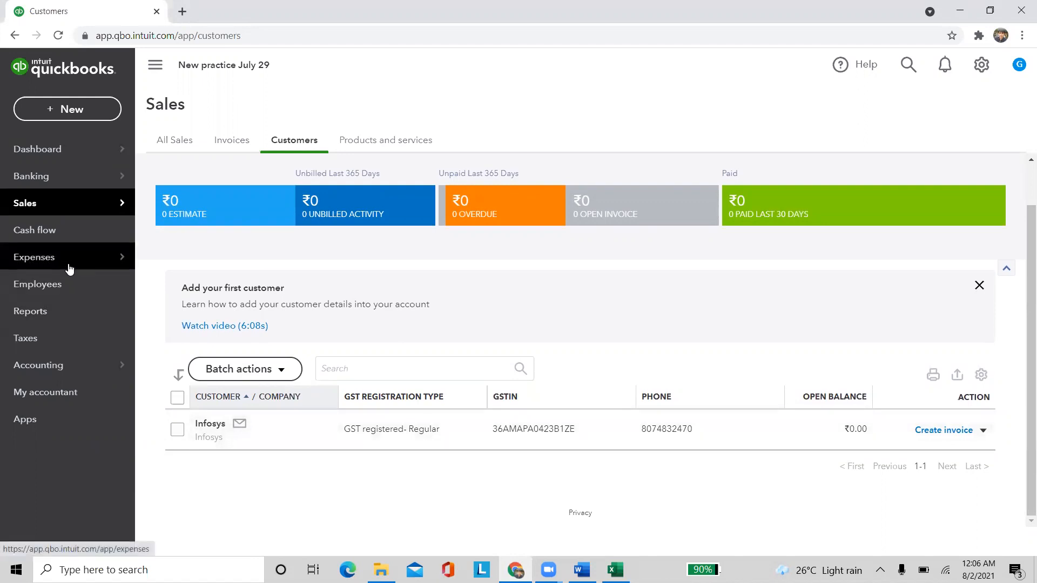
pyautogui.click(74, 283)
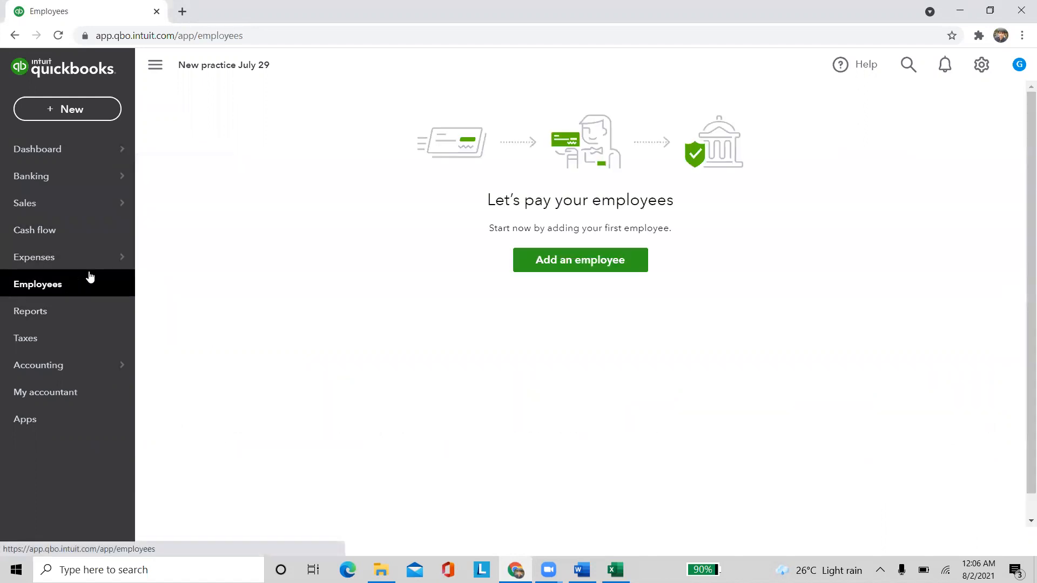
# Add a new employee with title Mr and the consultant's first and last name
pyautogui.click(560, 269)
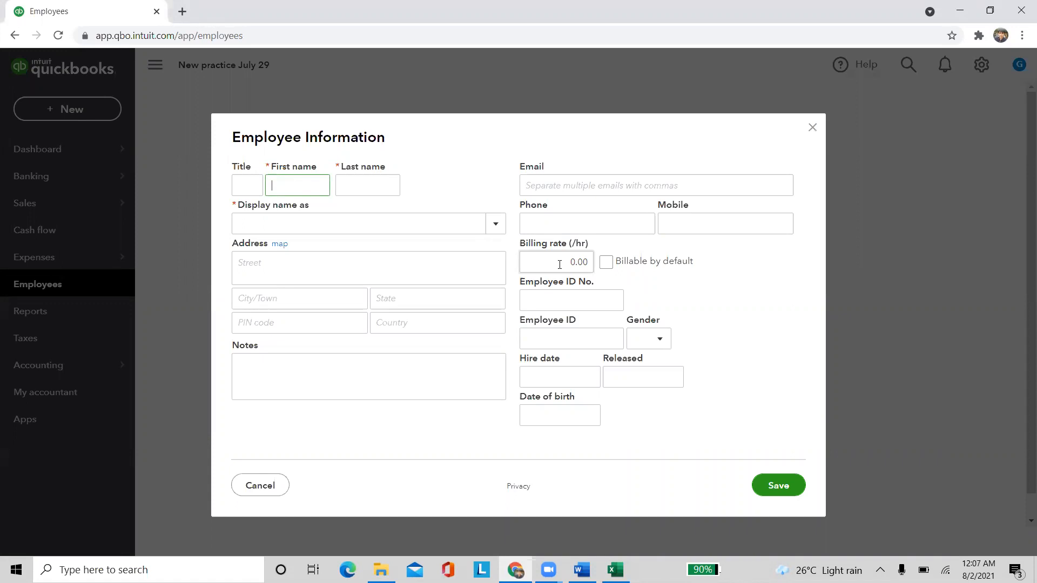
pyautogui.click(248, 184)
pyautogui.write('Mr')
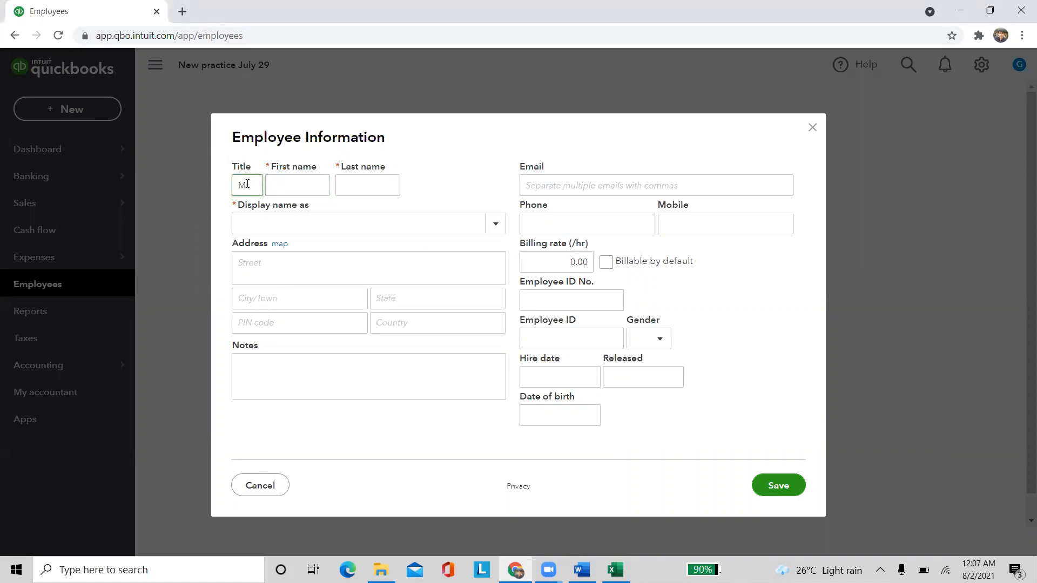
pyautogui.press('Tab')
pyautogui.write('Pha')
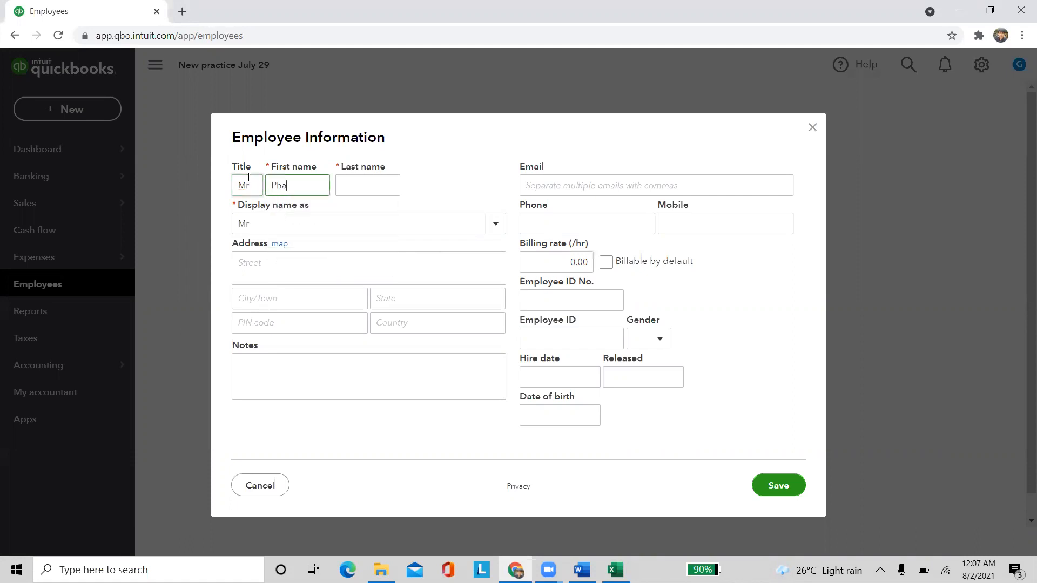
pyautogui.write('dnavis')
pyautogui.press('Tab')
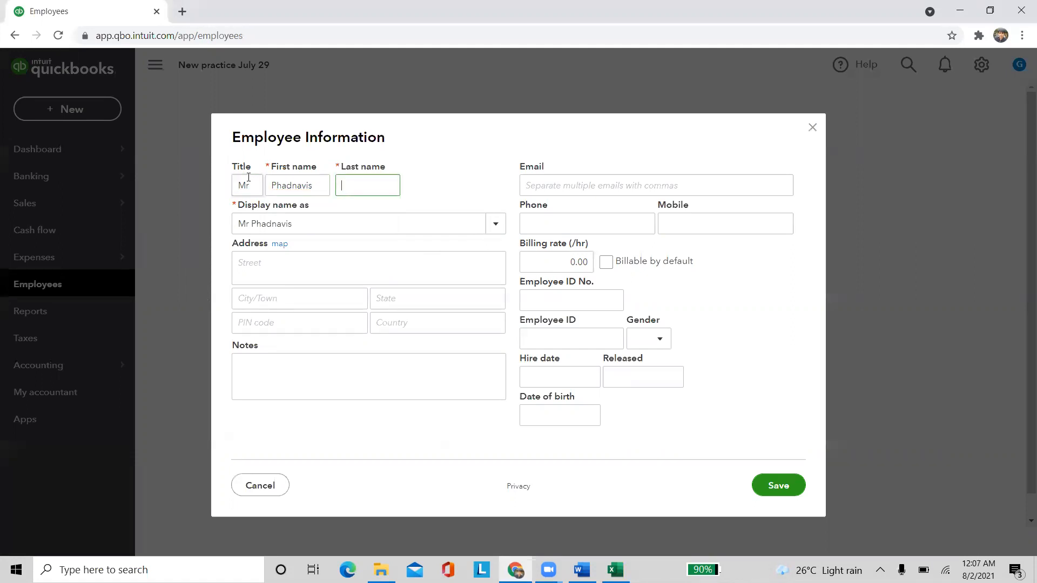
pyautogui.write('S')
pyautogui.click(459, 184)
# Fill the employee's address with city hyderabad and the saved Telangana state suggestion
pyautogui.click(317, 265)
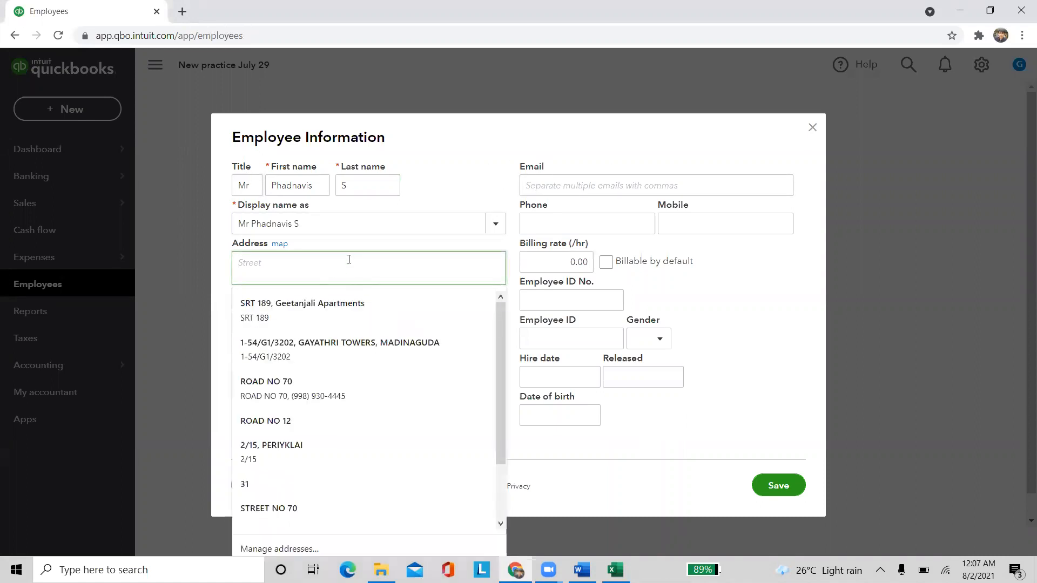
pyautogui.click(482, 117)
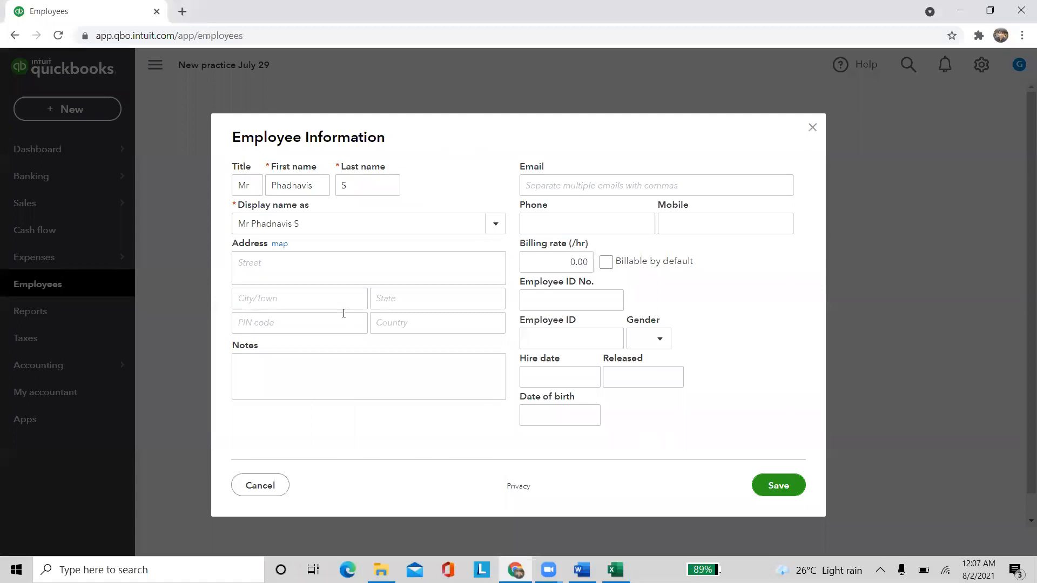
pyautogui.click(306, 297)
pyautogui.write('hyderabad')
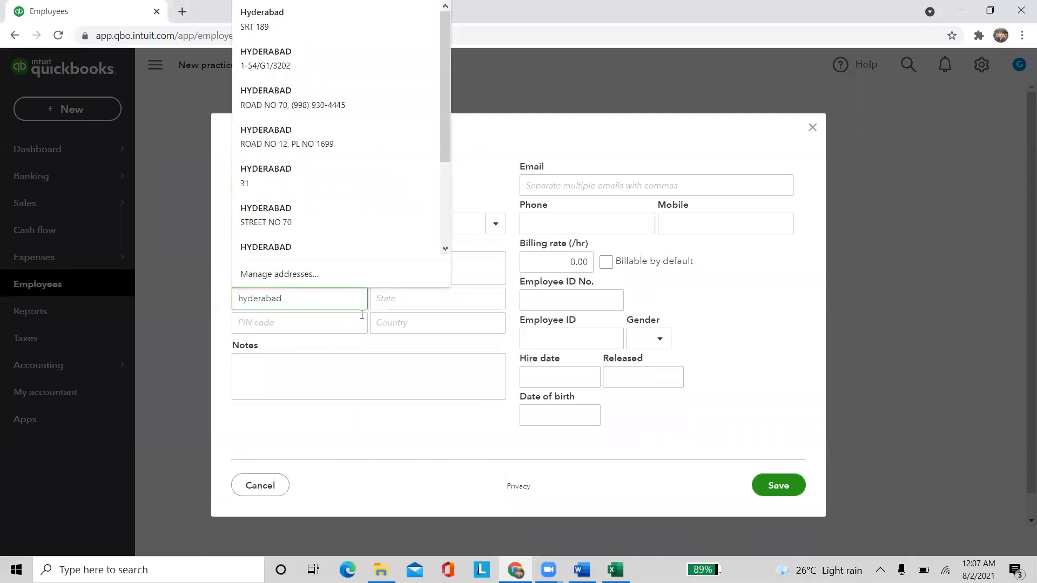
pyautogui.click(406, 301)
pyautogui.write('Tela')
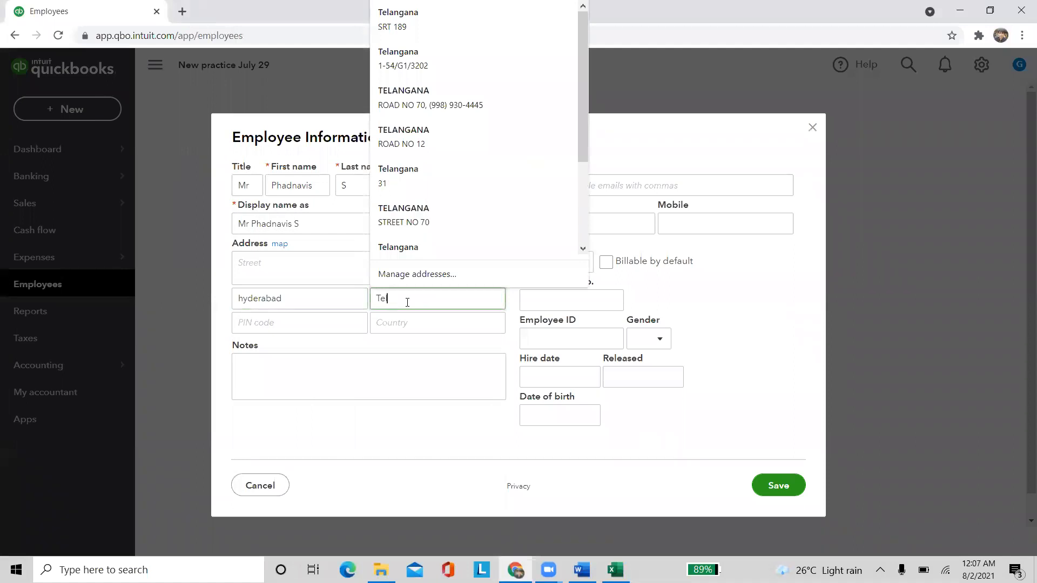
pyautogui.click(432, 209)
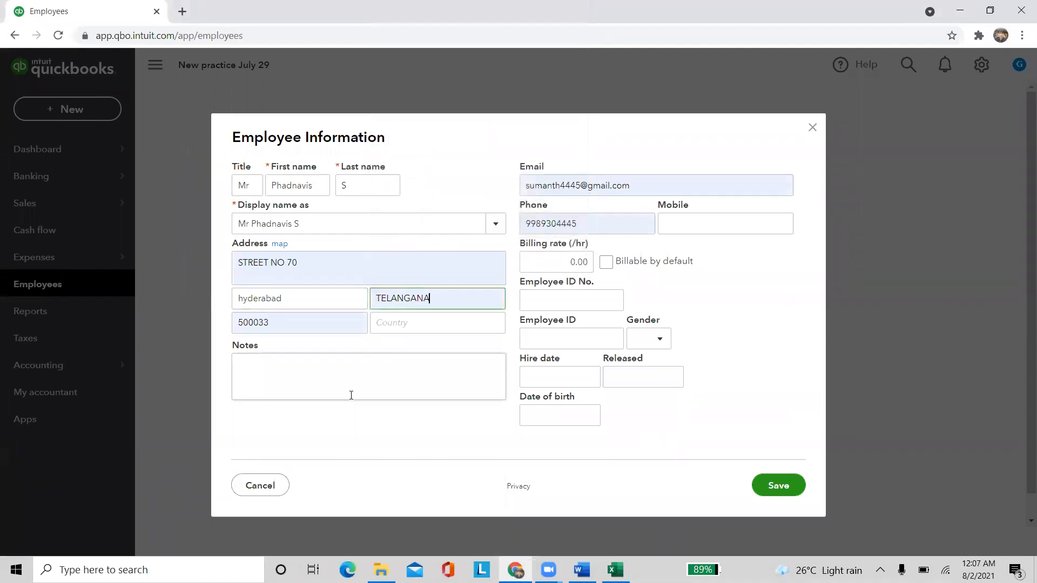
# Replace the e-mail's name part and add the note 'working on Java project of Infosys'
pyautogui.click(321, 377)
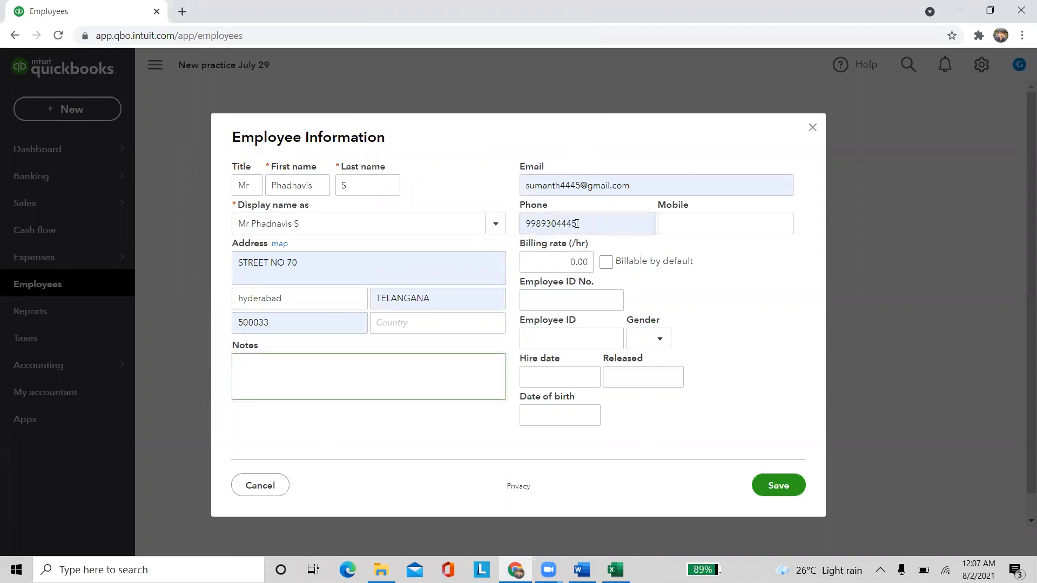
pyautogui.doubleClick(574, 188)
pyautogui.press('BackSpace')
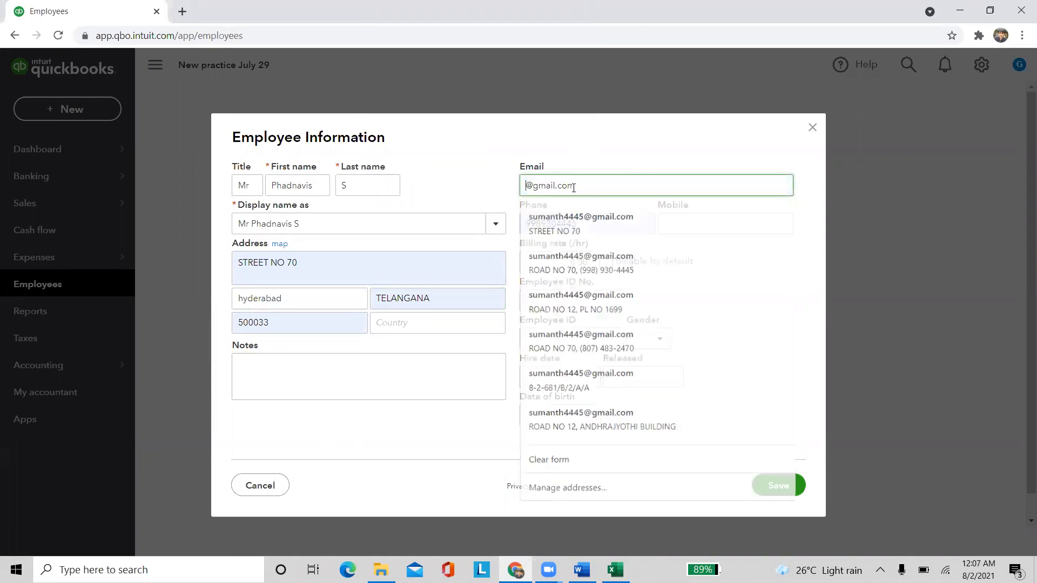
pyautogui.write('abc')
pyautogui.click(298, 369)
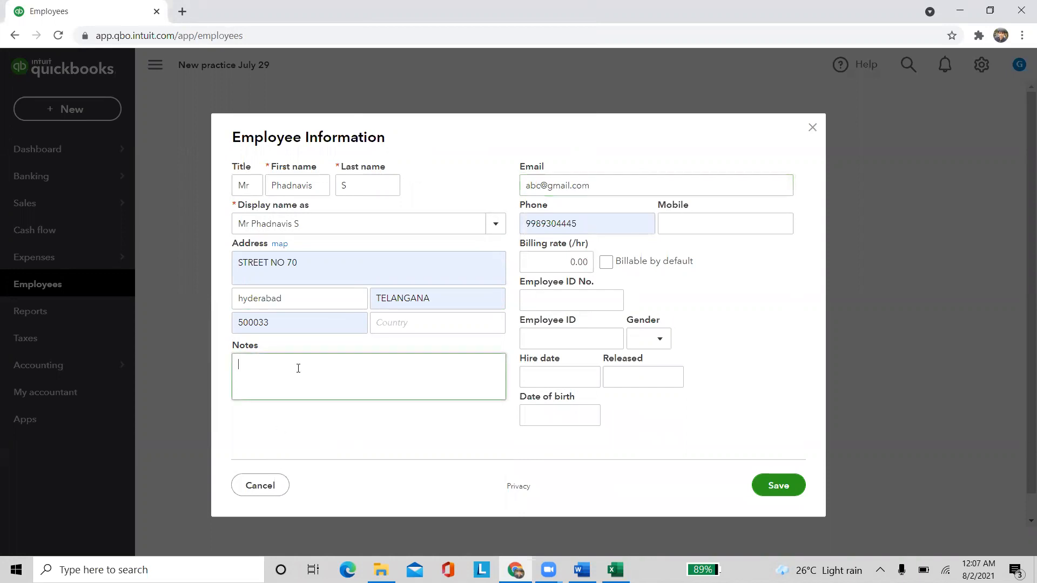
pyautogui.write('working on Java project of Infosys')
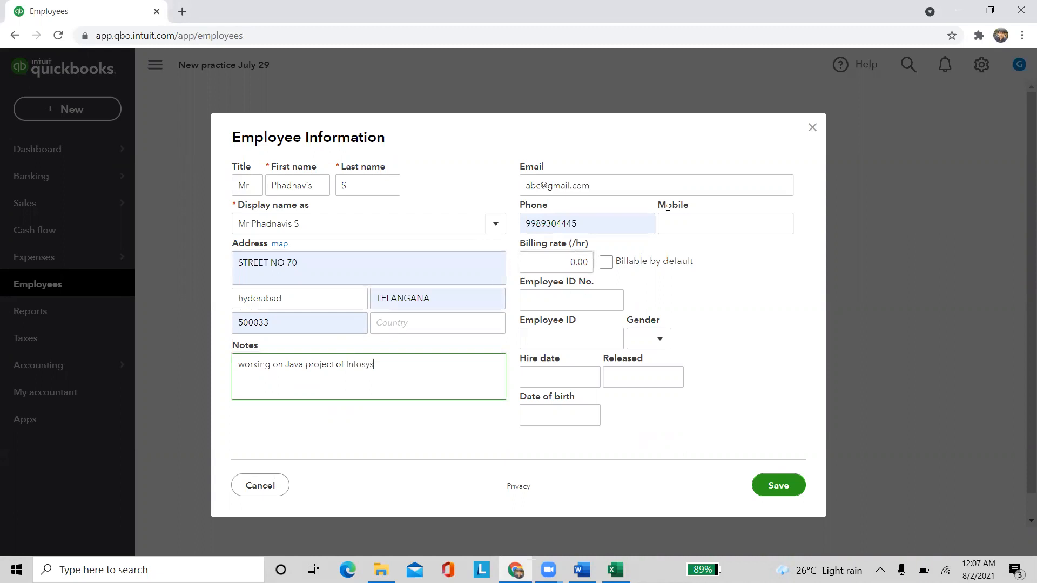
# Clear the phone number and set the billing rate to 1,000.00 per hour
pyautogui.click(580, 225)
pyautogui.doubleClick(580, 226)
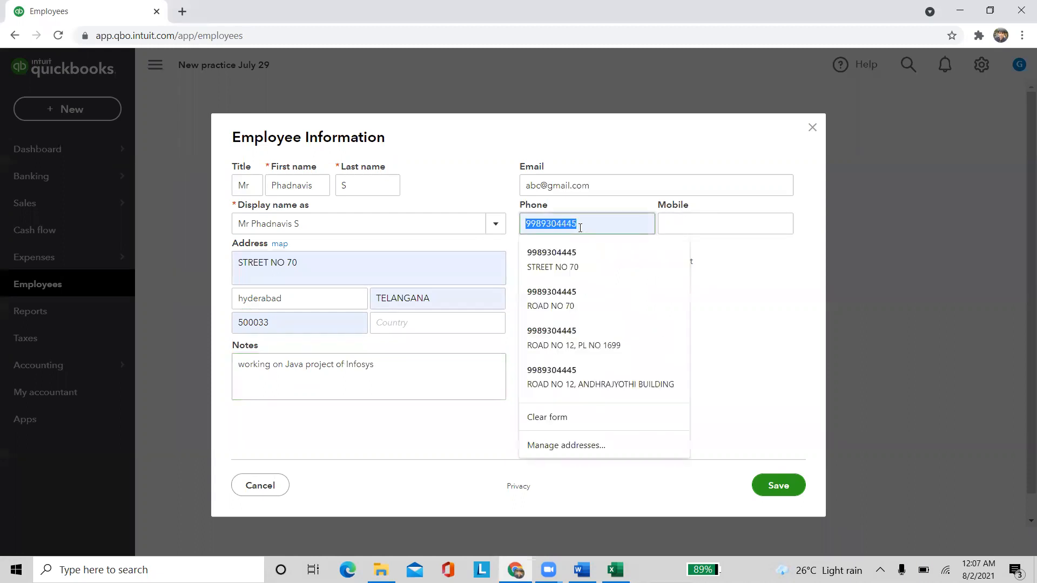
pyautogui.press('BackSpace')
pyautogui.click(587, 261)
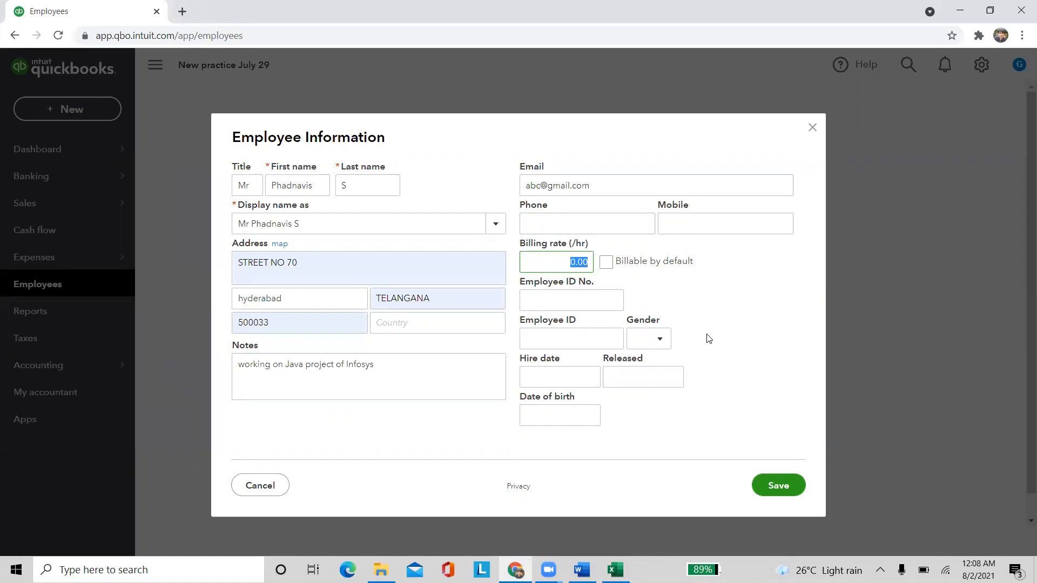
pyautogui.write('1000')
pyautogui.click(737, 316)
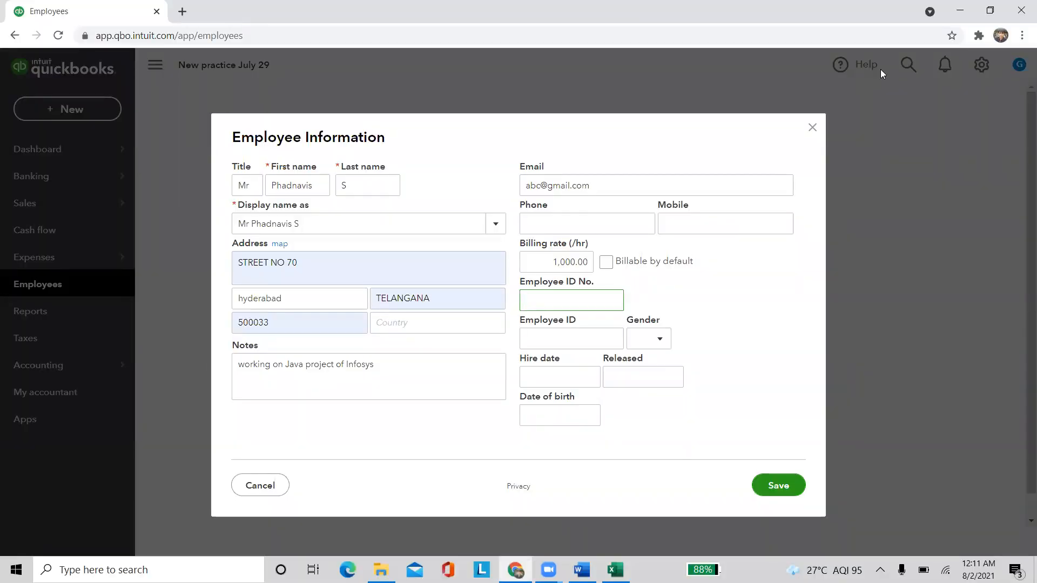
# Enter the Employee ID No. and Employee ID values and set gender to Male
pyautogui.write(';laksdhjfg')
pyautogui.press('BackSpace')
pyautogui.press('BackSpace')
pyautogui.press('BackSpace')
pyautogui.press('BackSpace')
pyautogui.press('BackSpace')
pyautogui.press('BackSpace')
pyautogui.press('BackSpace')
pyautogui.press('BackSpace')
pyautogui.press('BackSpace')
pyautogui.press('BackSpace')
pyautogui.write('15645457')
pyautogui.click(575, 339)
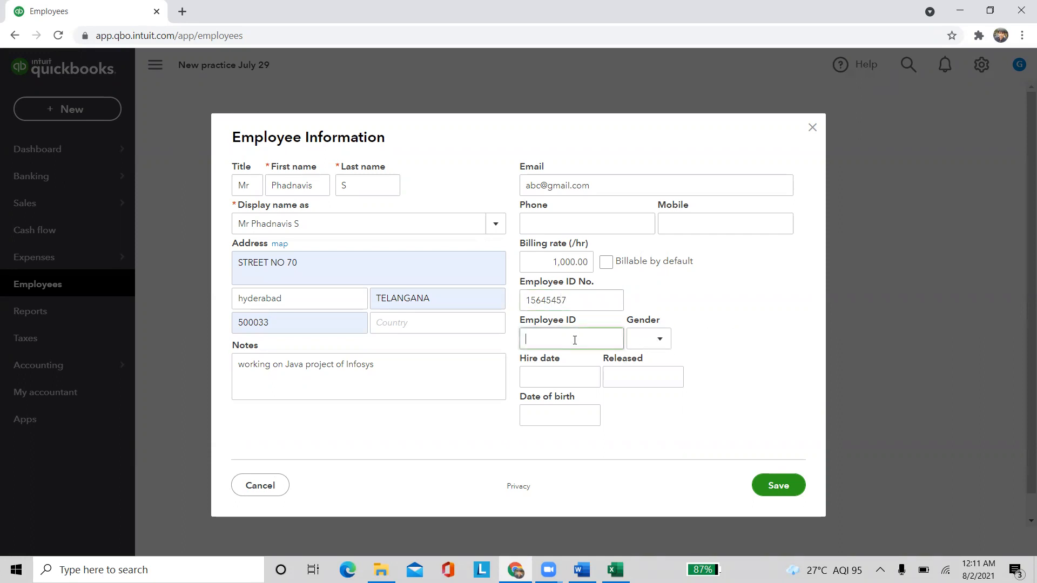
pyautogui.write('58475')
pyautogui.click(659, 340)
pyautogui.click(645, 387)
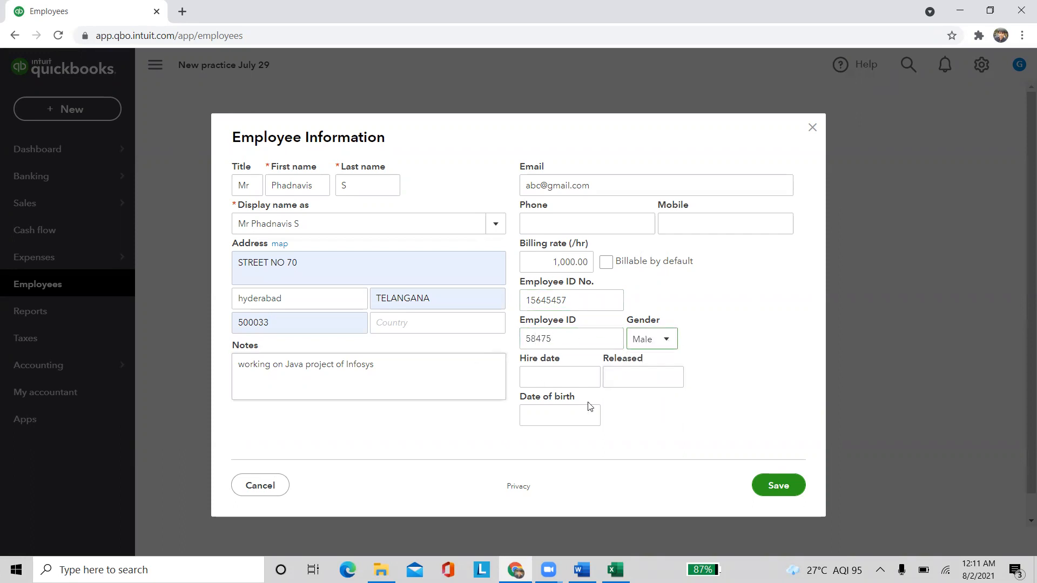
# Browse the hire date calendar back two months, leaving the hire date empty
pyautogui.click(588, 376)
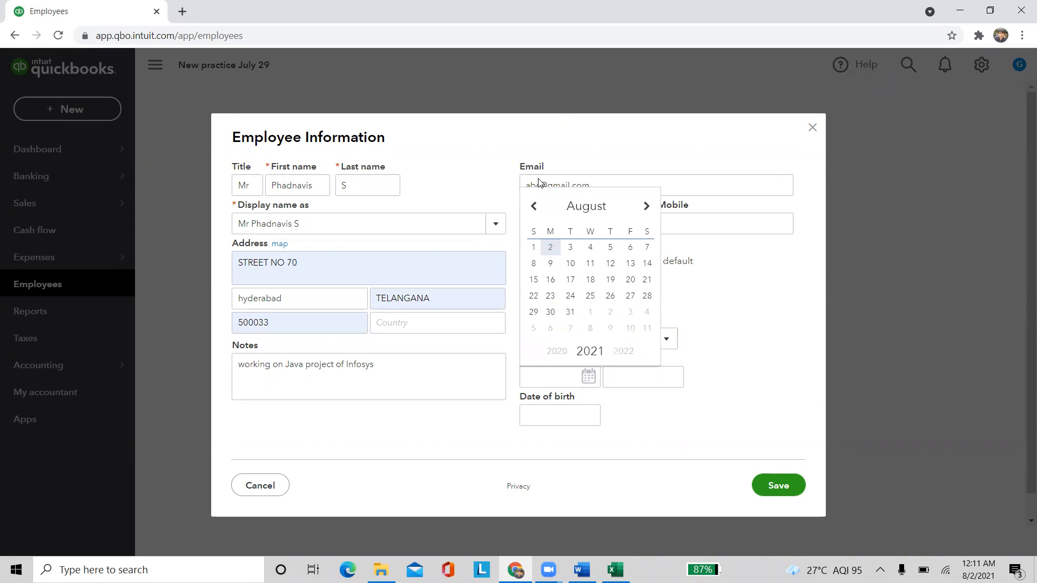
pyautogui.click(534, 206)
pyautogui.click(534, 205)
pyautogui.click(534, 206)
pyautogui.click(693, 374)
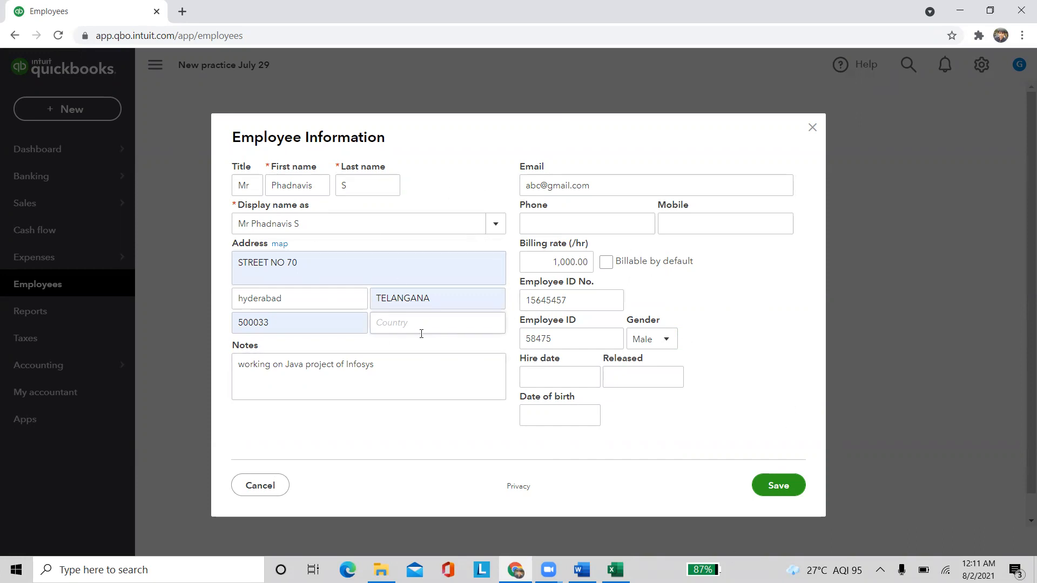
# Save the employee's details, then bring up the + New transaction menu
pyautogui.click(764, 486)
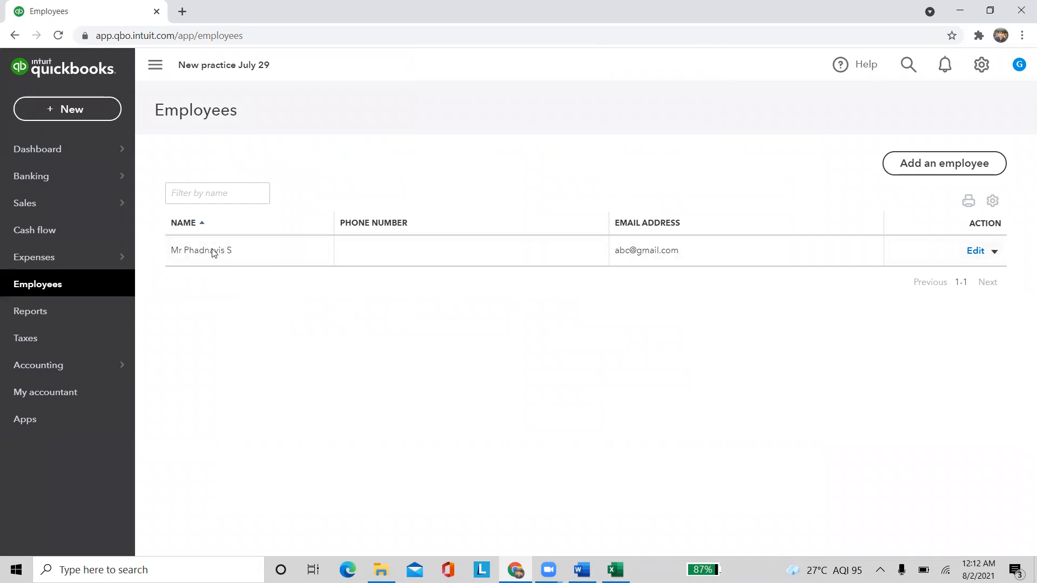
pyautogui.click(60, 110)
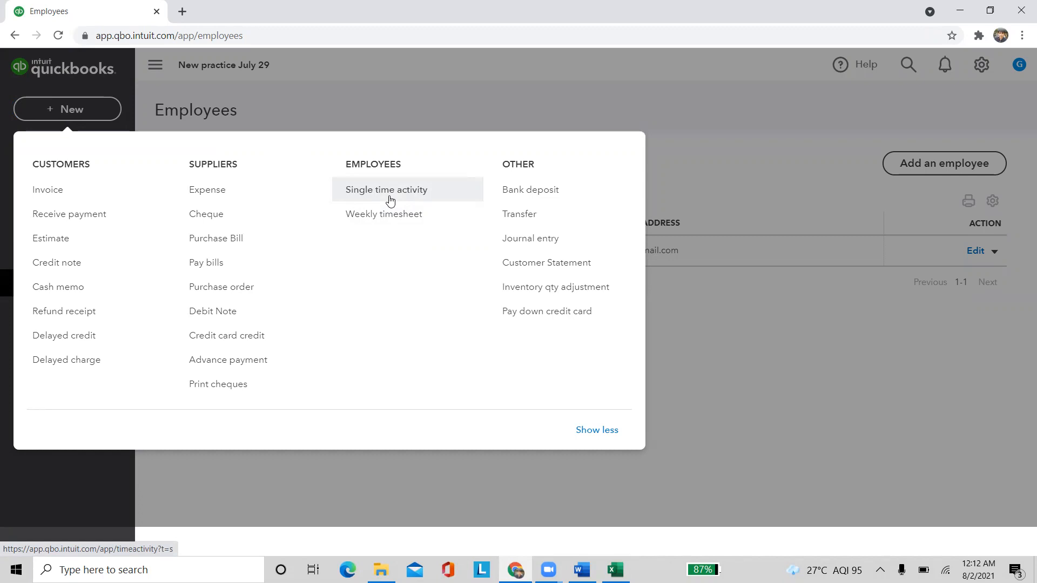
# Start a single time activity charging the employee's 20 hours to Infosys
pyautogui.click(390, 200)
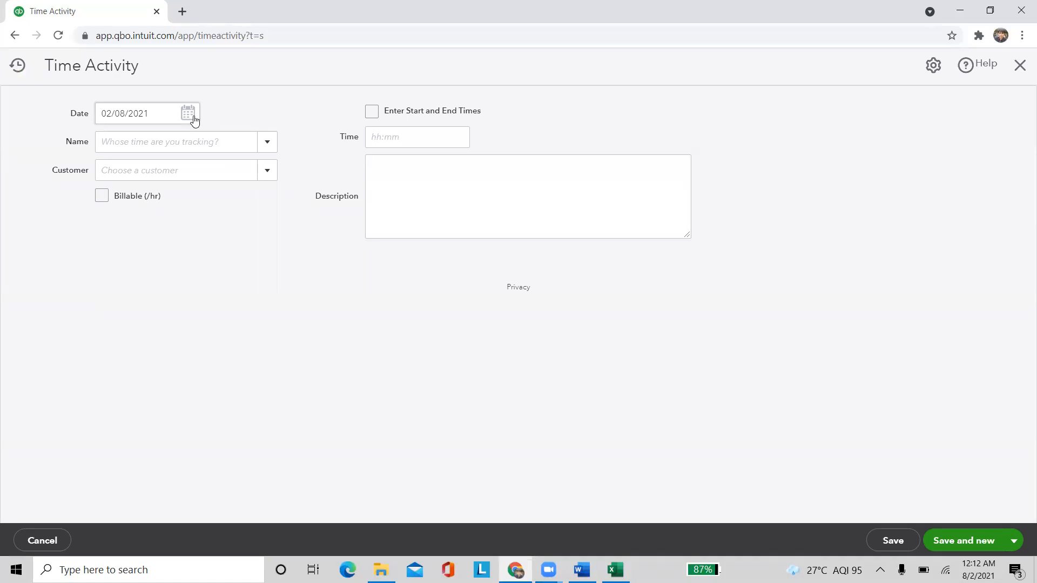
pyautogui.click(263, 143)
pyautogui.click(215, 191)
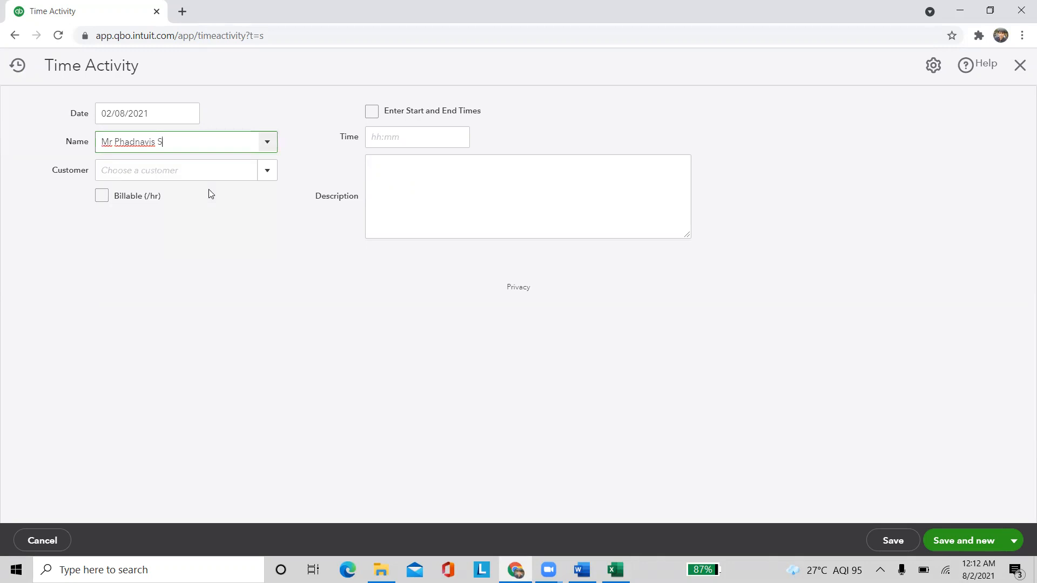
pyautogui.click(261, 176)
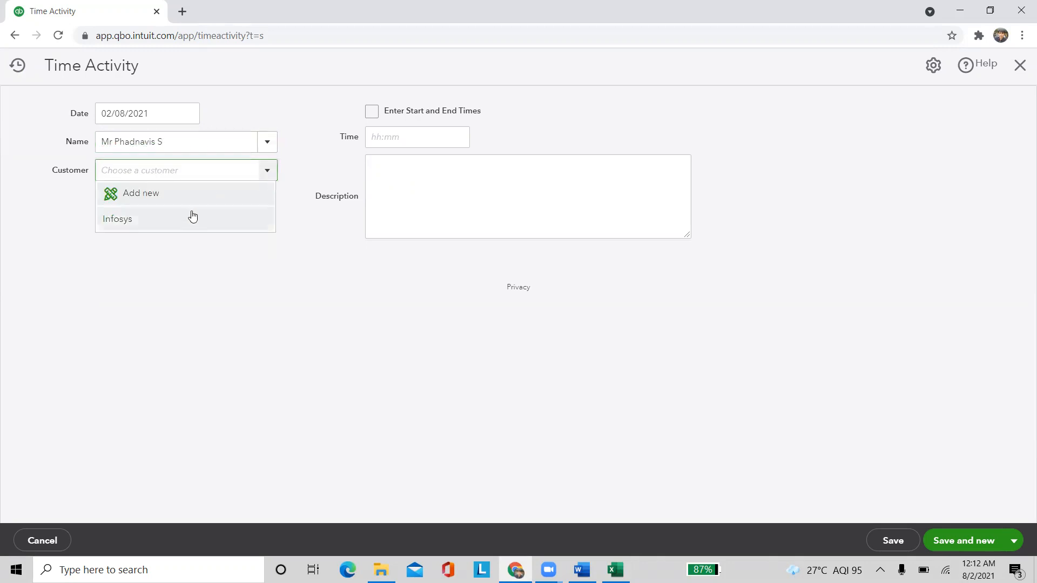
pyautogui.click(192, 219)
pyautogui.click(418, 135)
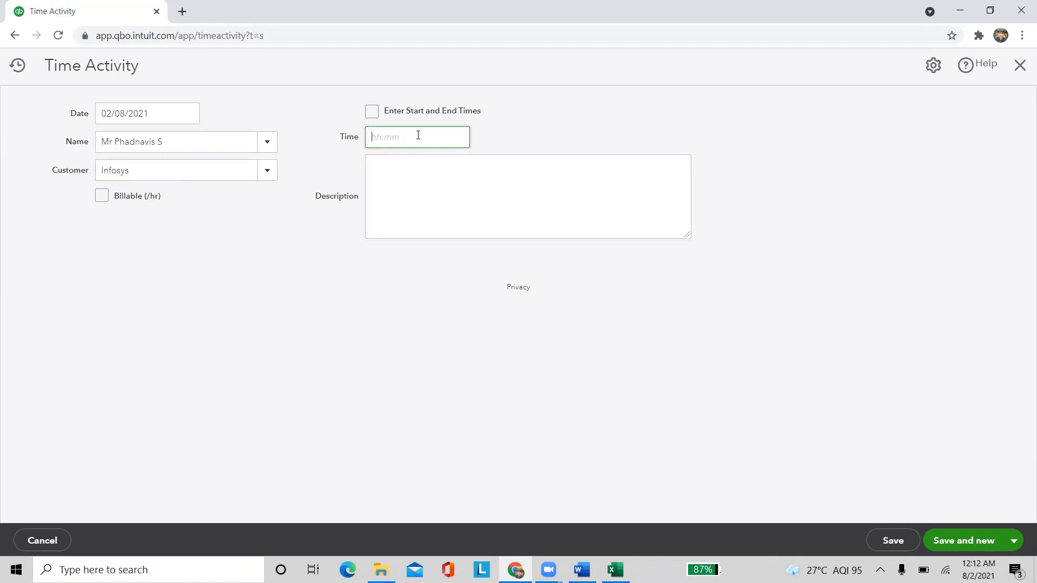
pyautogui.write('20')
pyautogui.click(239, 297)
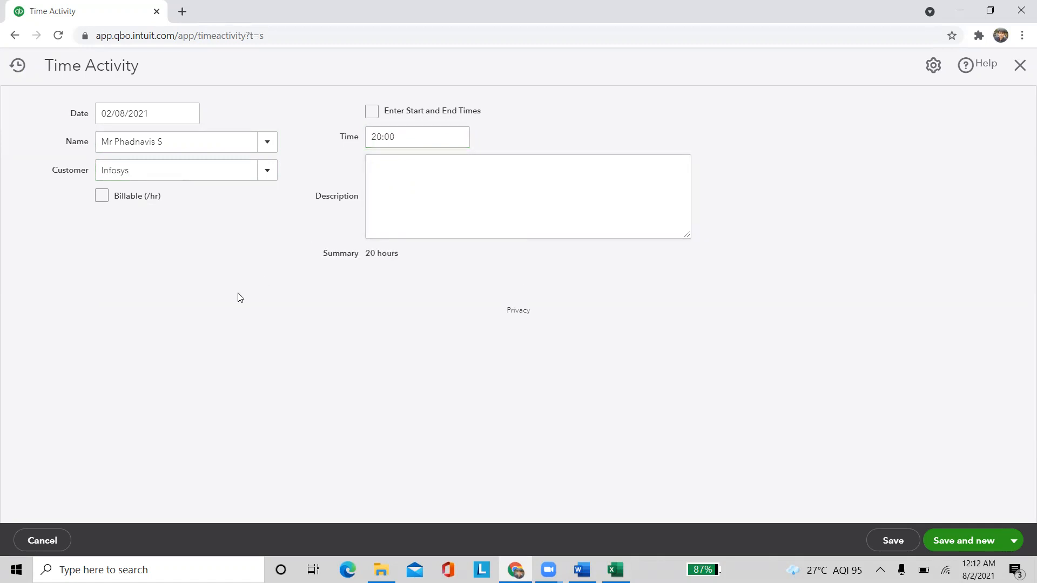
# Mark the time billable and change the hourly rate from 1,000.00 to 500.00
pyautogui.click(102, 198)
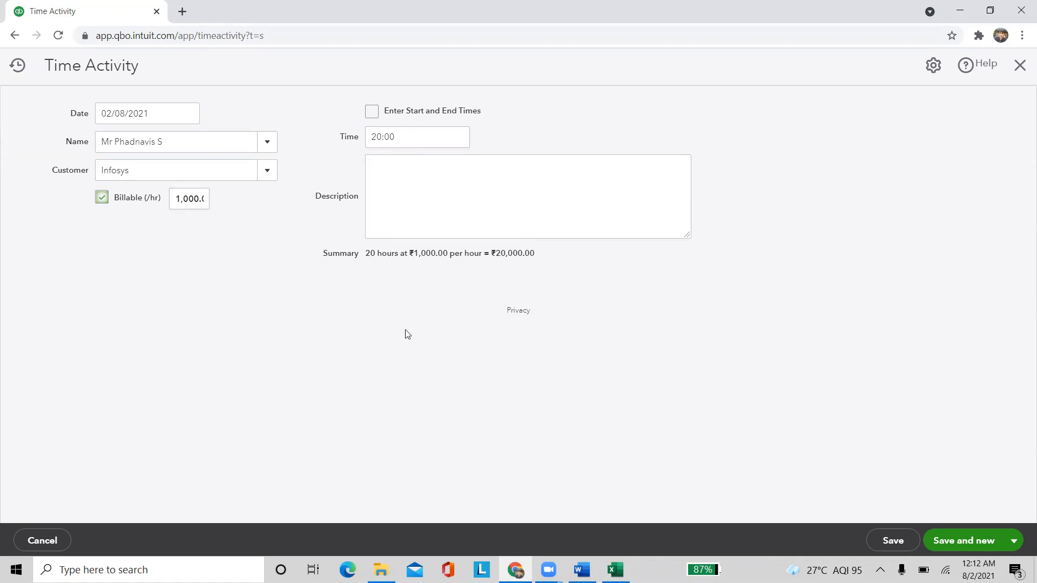
pyautogui.click(193, 206)
pyautogui.doubleClick(192, 207)
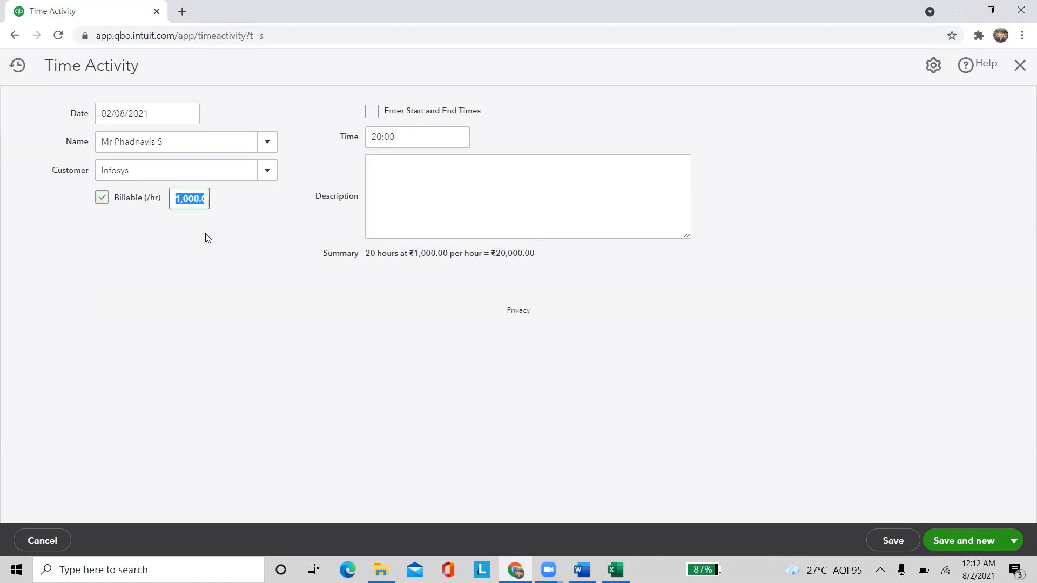
pyautogui.write('500')
pyautogui.click(86, 325)
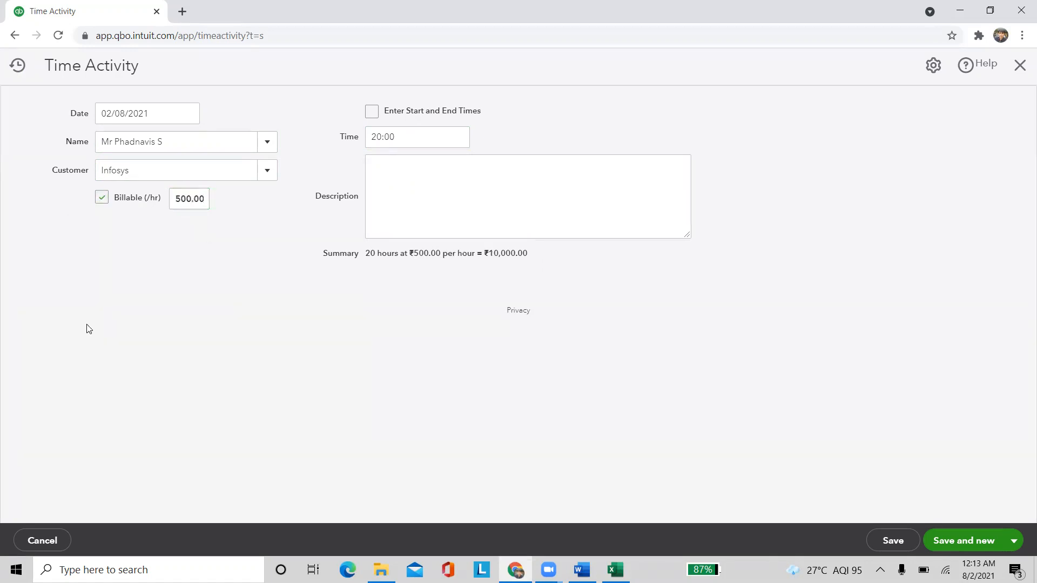
# Type a placeholder description and review the save options without saving
pyautogui.click(411, 185)
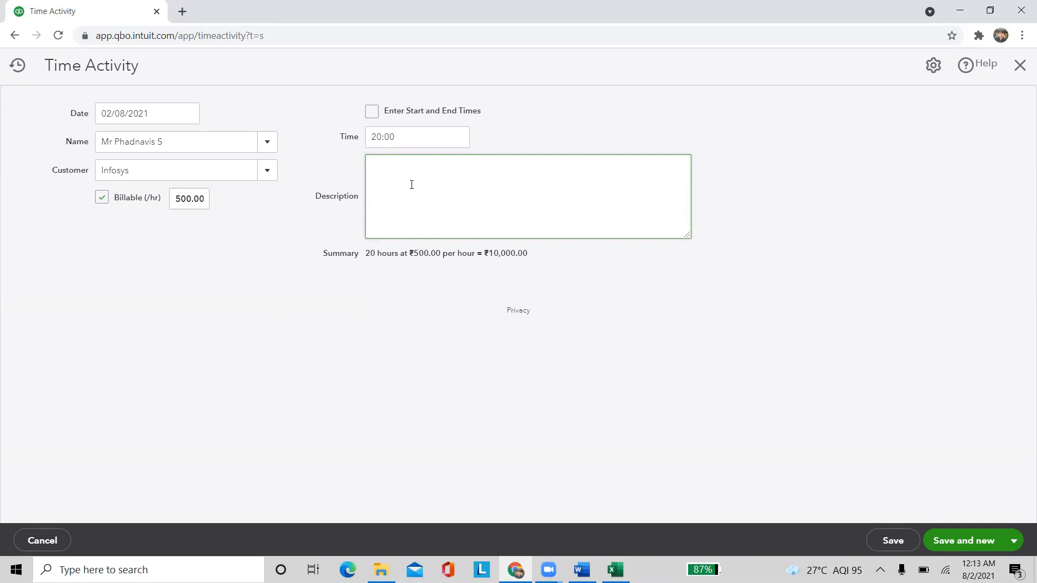
pyautogui.write('pafosdihufyrd')
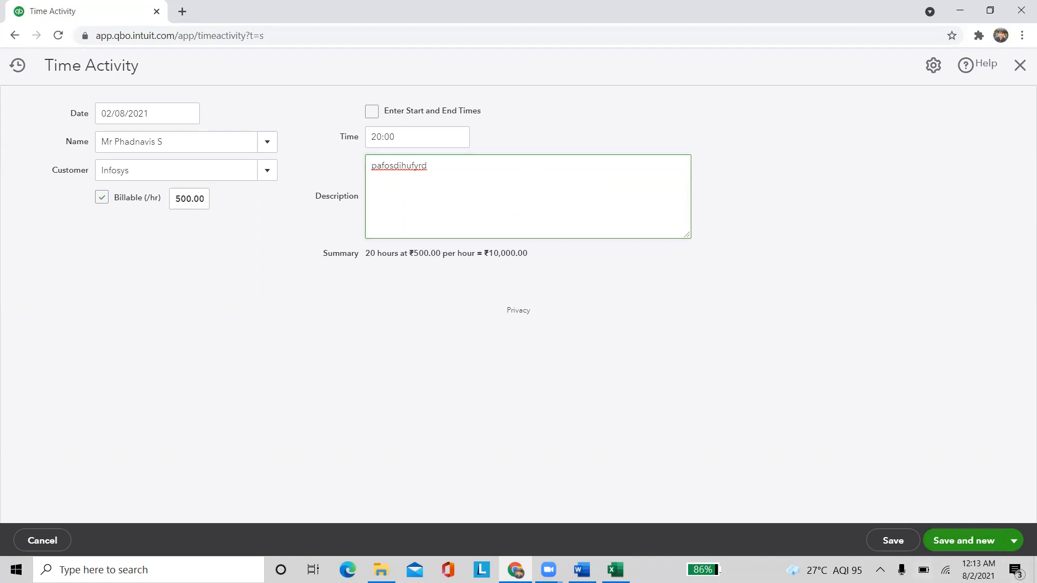
pyautogui.click(1015, 540)
pyautogui.click(821, 333)
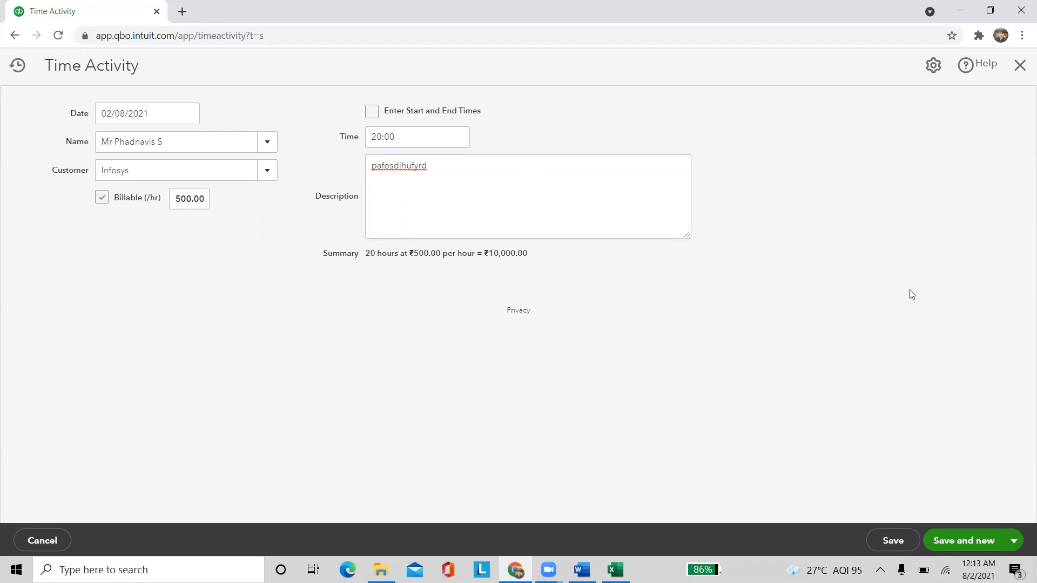
# Switch to start and end times and set 12:00 AM to 9:00 AM
pyautogui.click(372, 112)
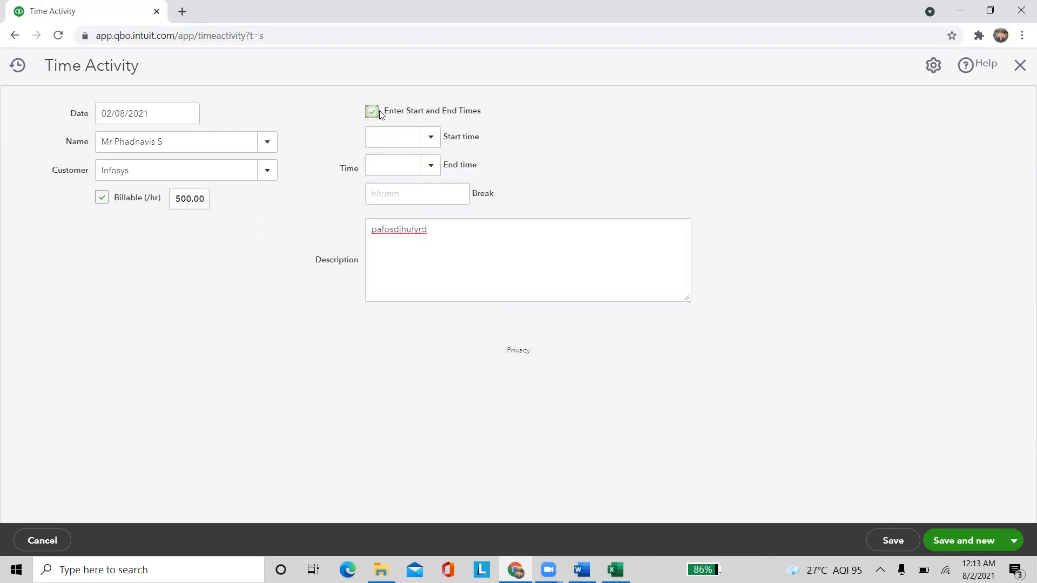
pyautogui.click(436, 139)
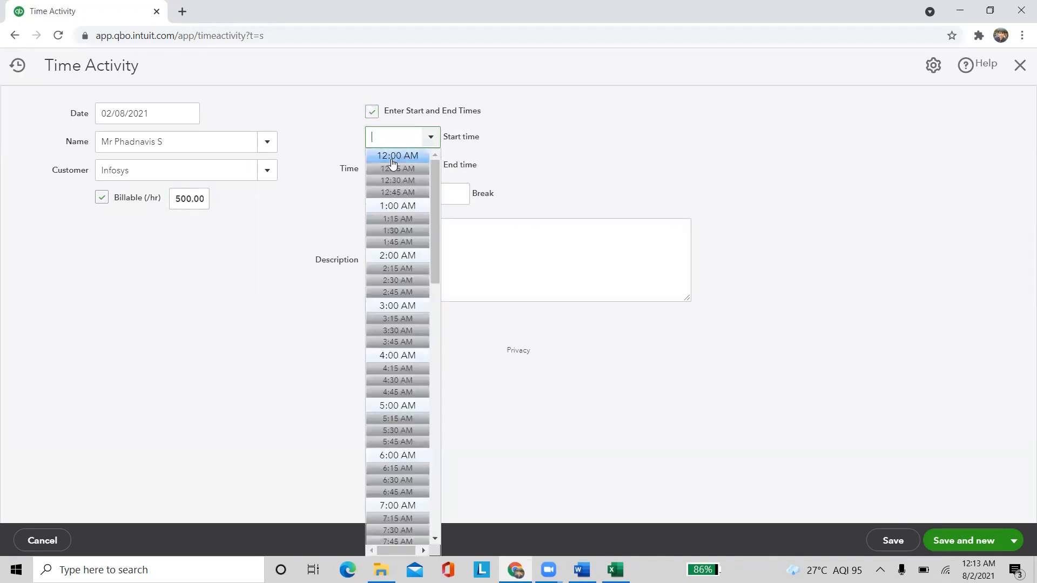
pyautogui.click(393, 159)
pyautogui.click(431, 167)
pyautogui.scroll(-3, 397, 520)
pyautogui.click(400, 498)
pyautogui.click(456, 459)
# Enter a 00.30 break, bringing the entry to 8:42 hours and ₹4,350.00
pyautogui.click(436, 190)
pyautogui.write('00')
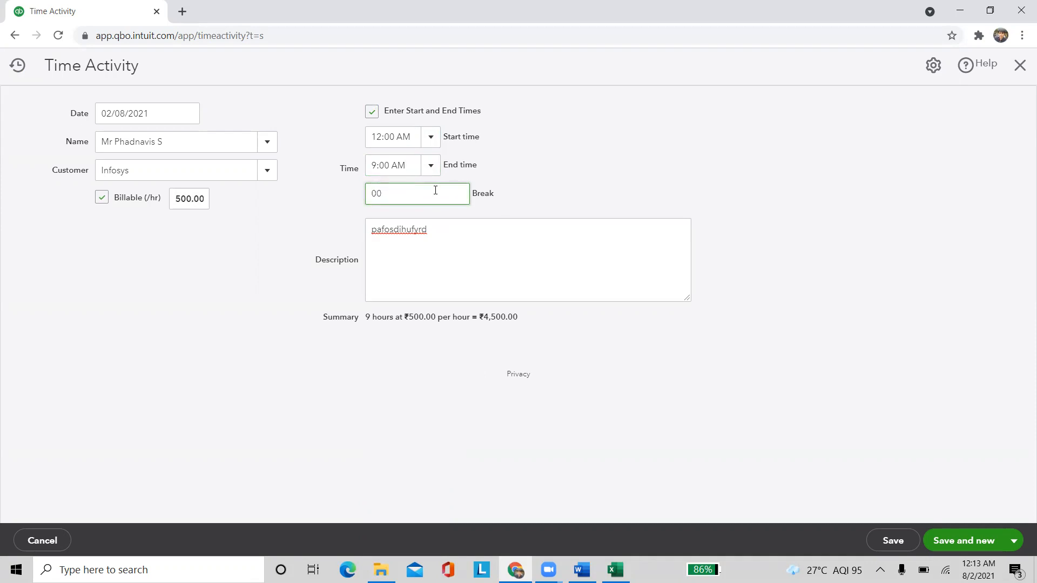
pyautogui.press('BackSpace')
pyautogui.press('BackSpace')
pyautogui.write('00.30')
pyautogui.click(273, 309)
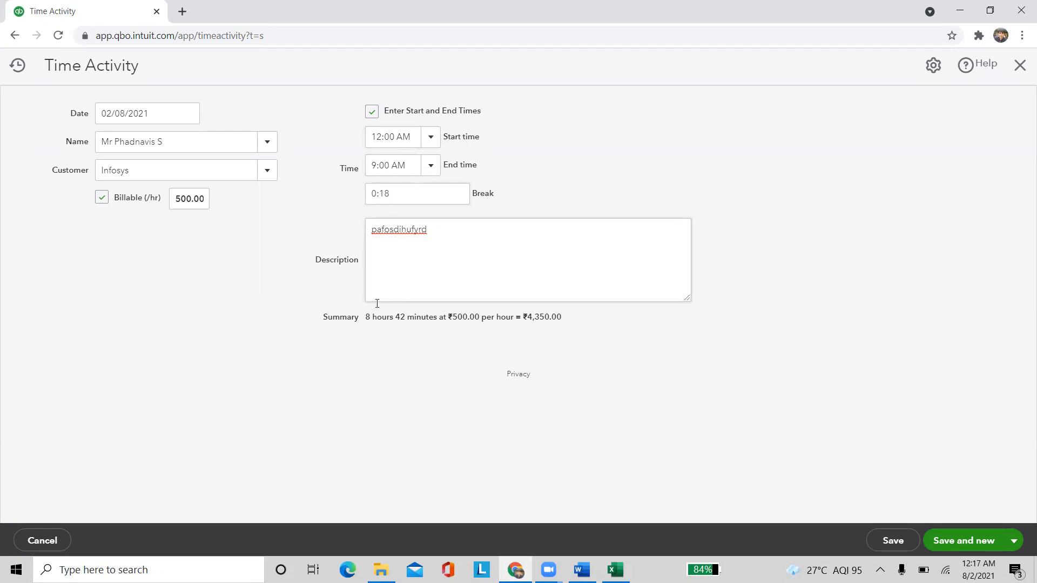
pyautogui.moveTo(366, 318); pyautogui.dragTo(432, 338)
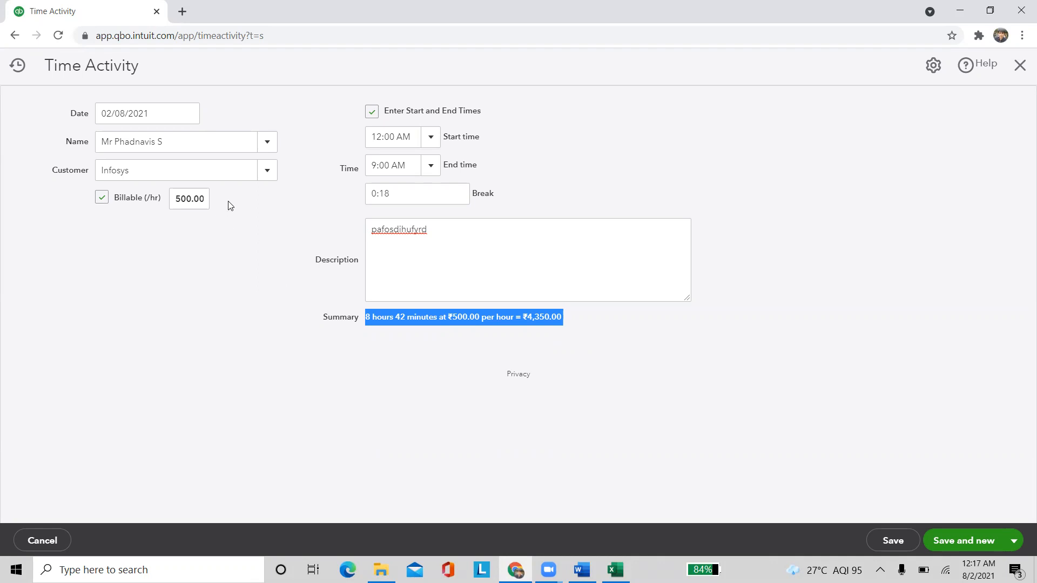
# Close the Time Activity form without saving, discarding the 500.00/hour entry
pyautogui.click(185, 201)
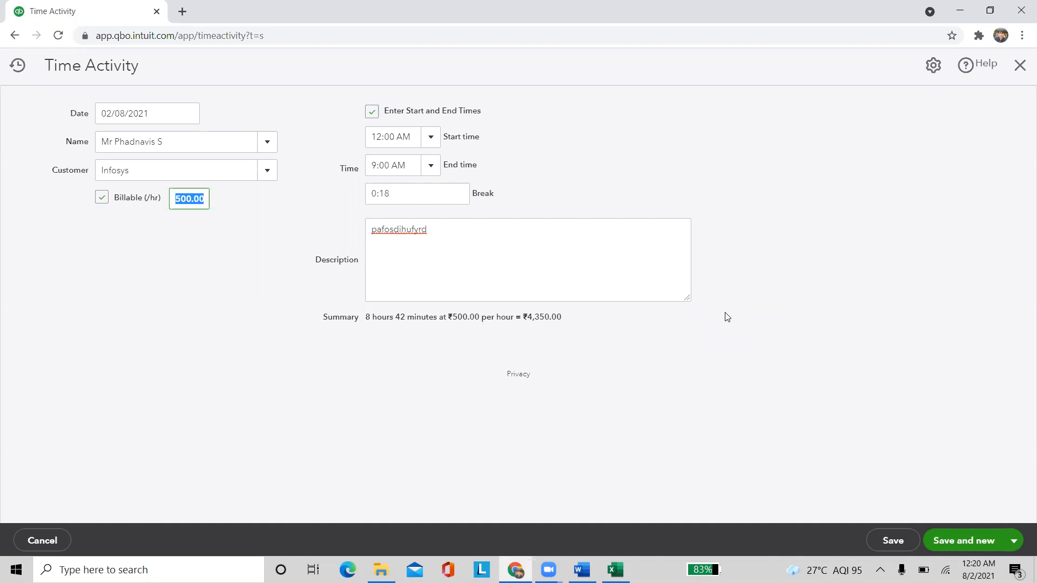
pyautogui.click(1017, 64)
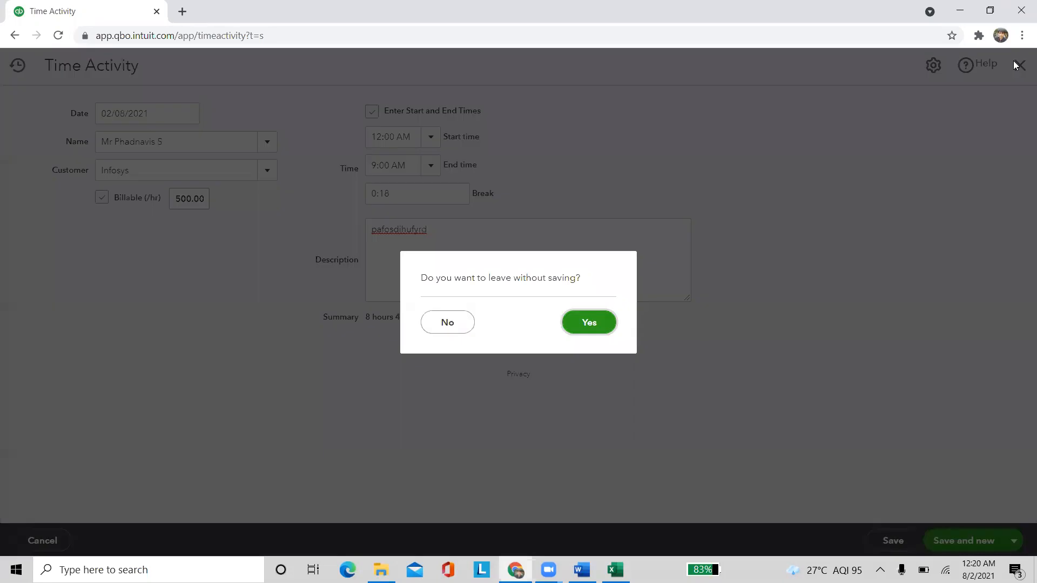
pyautogui.click(586, 322)
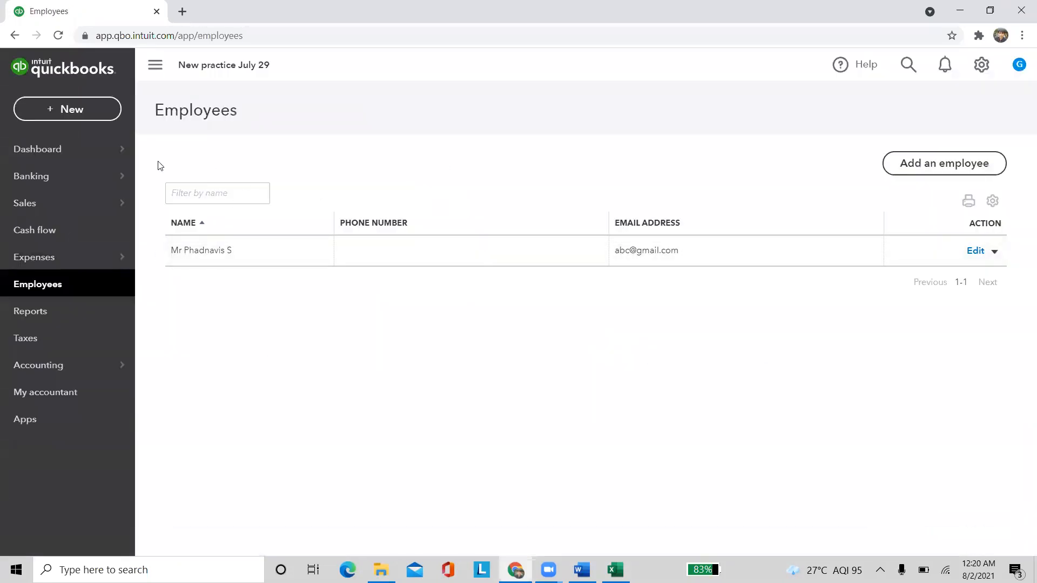
# Open a new Weekly timesheet from the + New menu
pyautogui.click(86, 111)
pyautogui.click(385, 220)
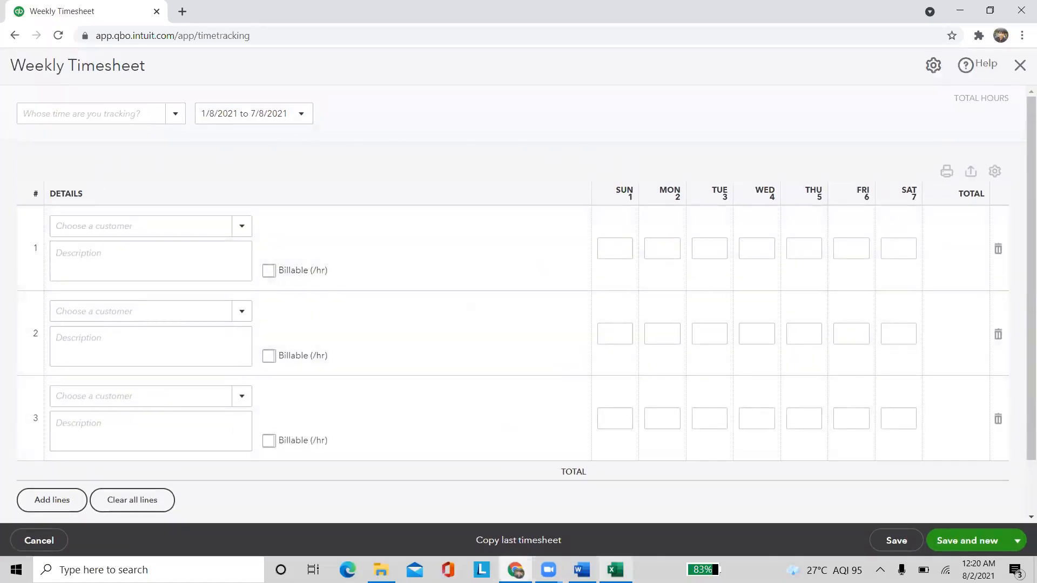
# Bring up the Word Infosys time sheet and select the Duration values from 10/14 to 10/30
pyautogui.moveTo(582, 569)
pyautogui.click(582, 510)
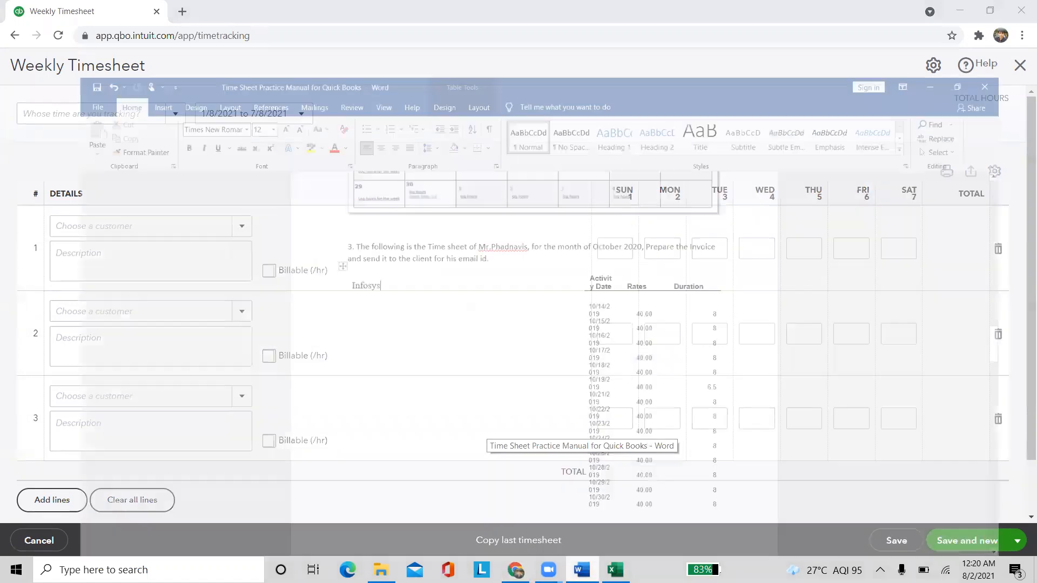
pyautogui.scroll(-1, 479, 359)
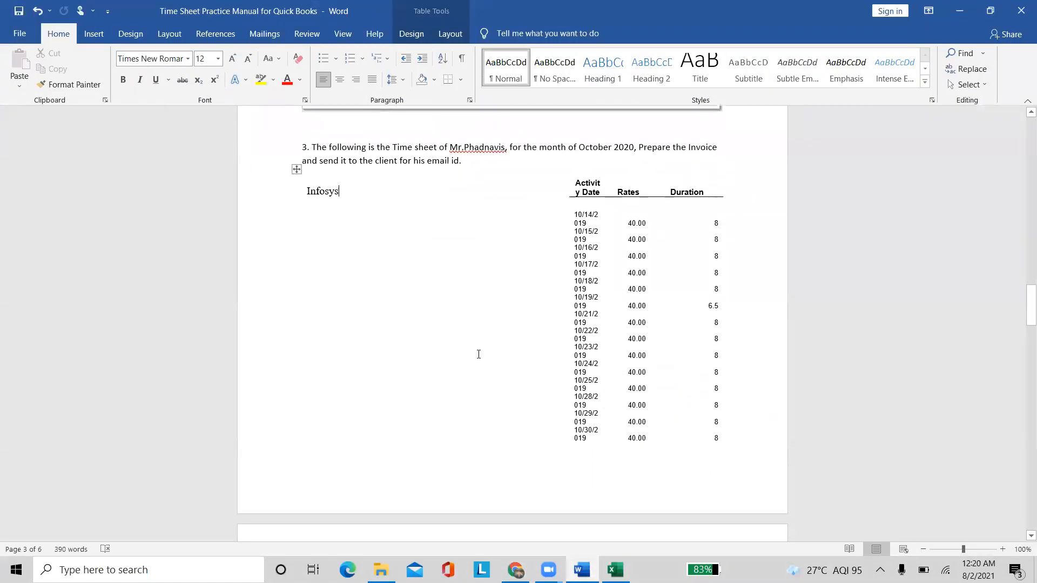
pyautogui.scroll(-1, 478, 354)
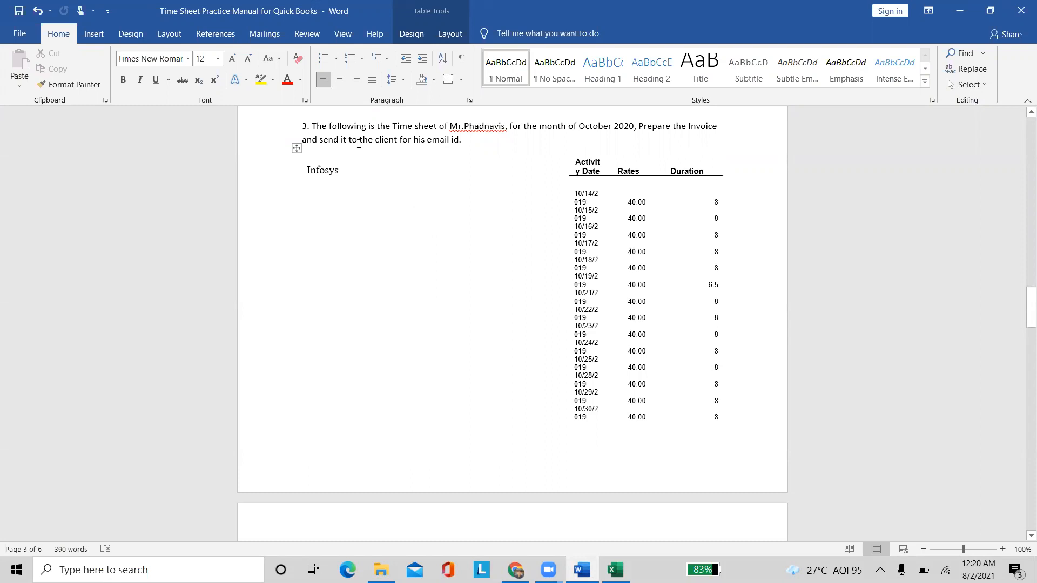
pyautogui.click(305, 171)
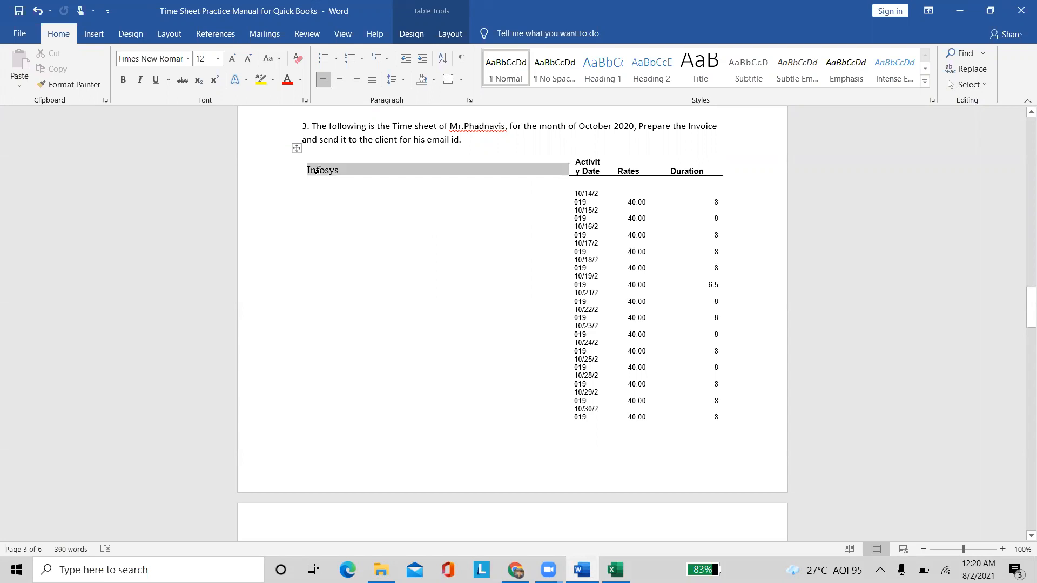
pyautogui.click(344, 204)
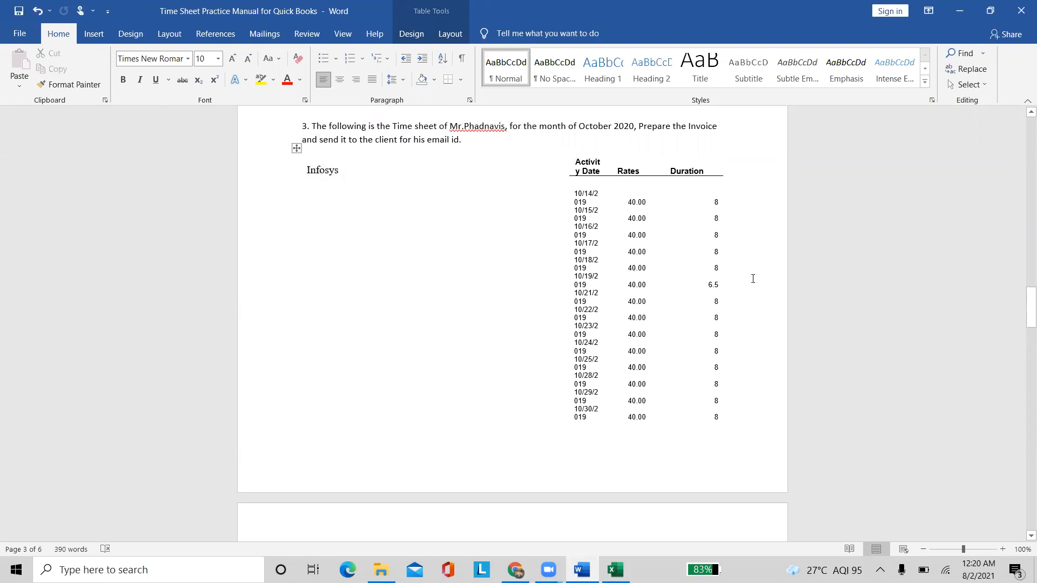
pyautogui.moveTo(707, 200); pyautogui.dragTo(715, 414)
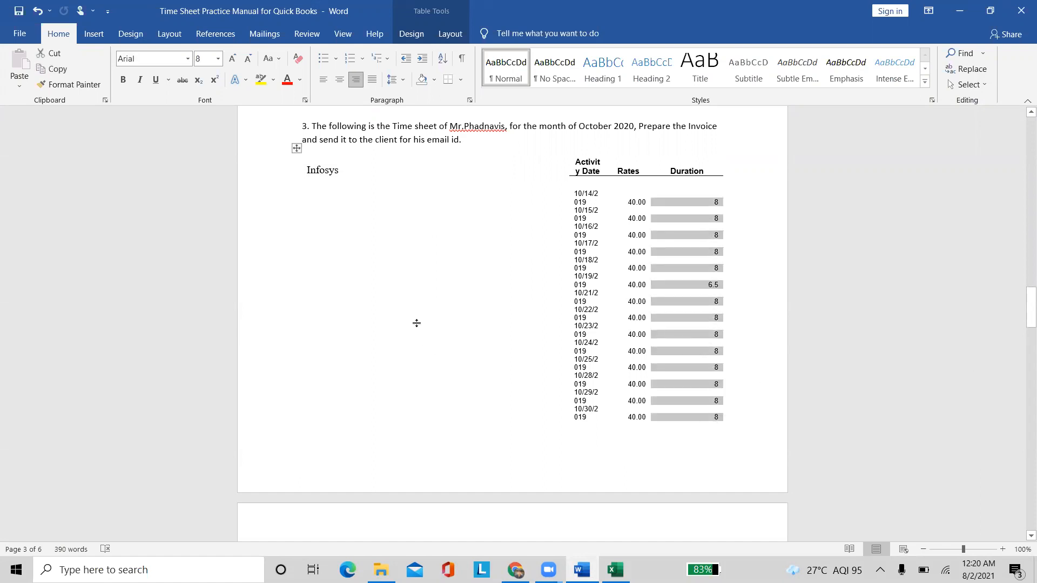
pyautogui.click(509, 250)
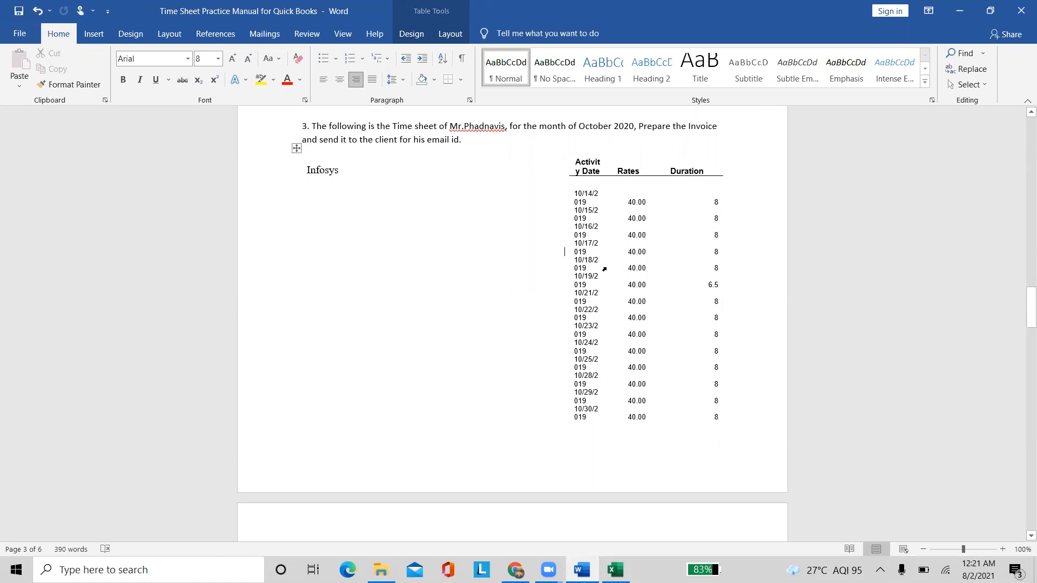
# Select the Rates and Duration values of all rows, then return to QuickBooks
pyautogui.scroll(-3, 385, 297)
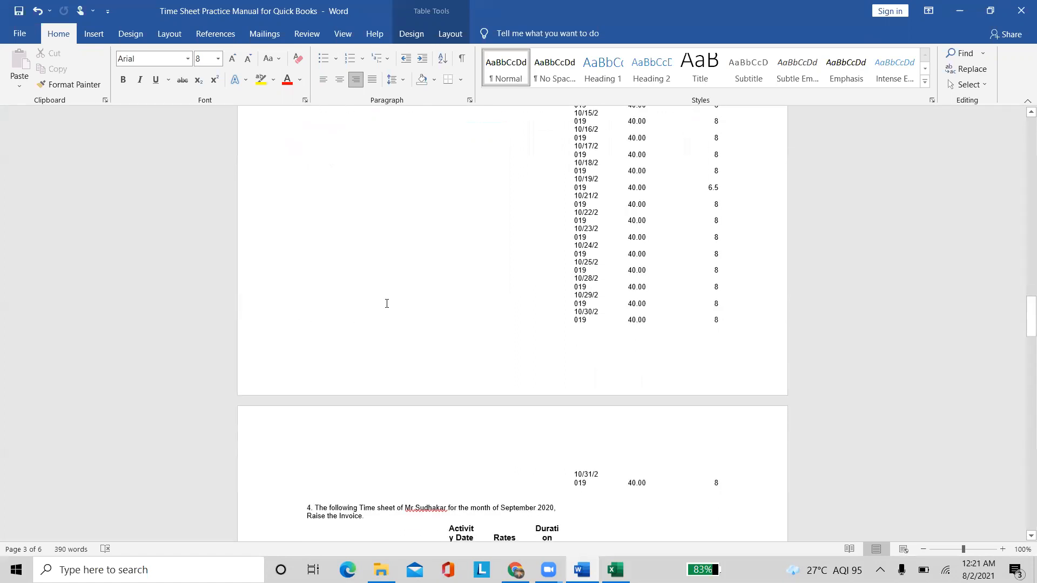
pyautogui.scroll(2, 387, 304)
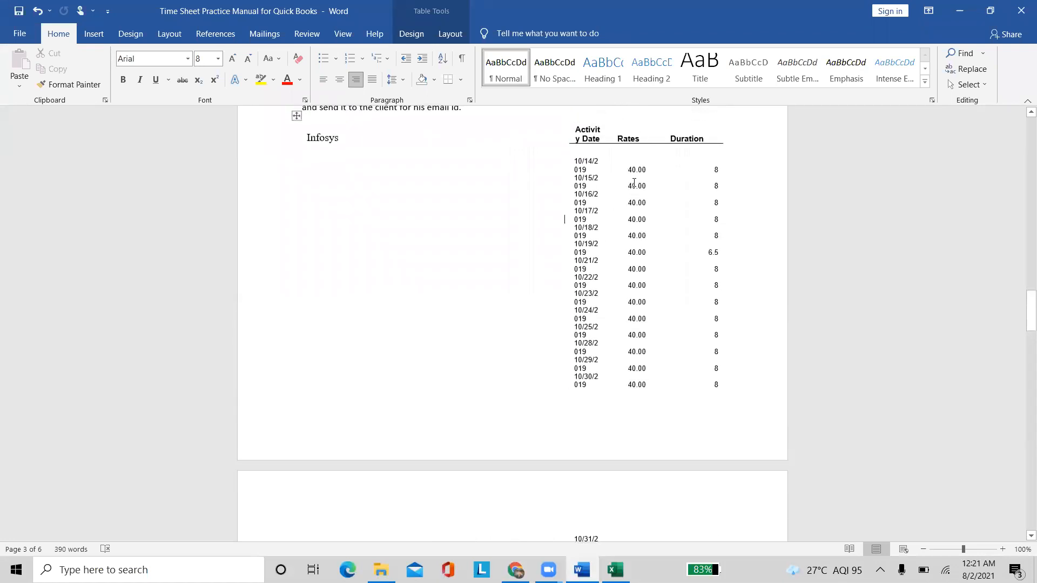
pyautogui.moveTo(624, 172); pyautogui.dragTo(719, 382)
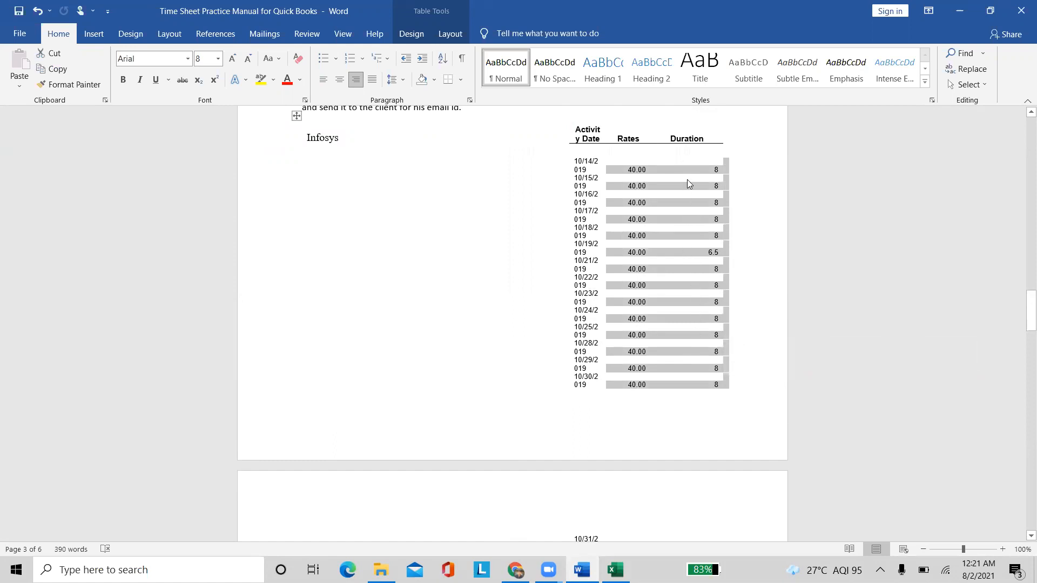
pyautogui.scroll(-2, 620, 462)
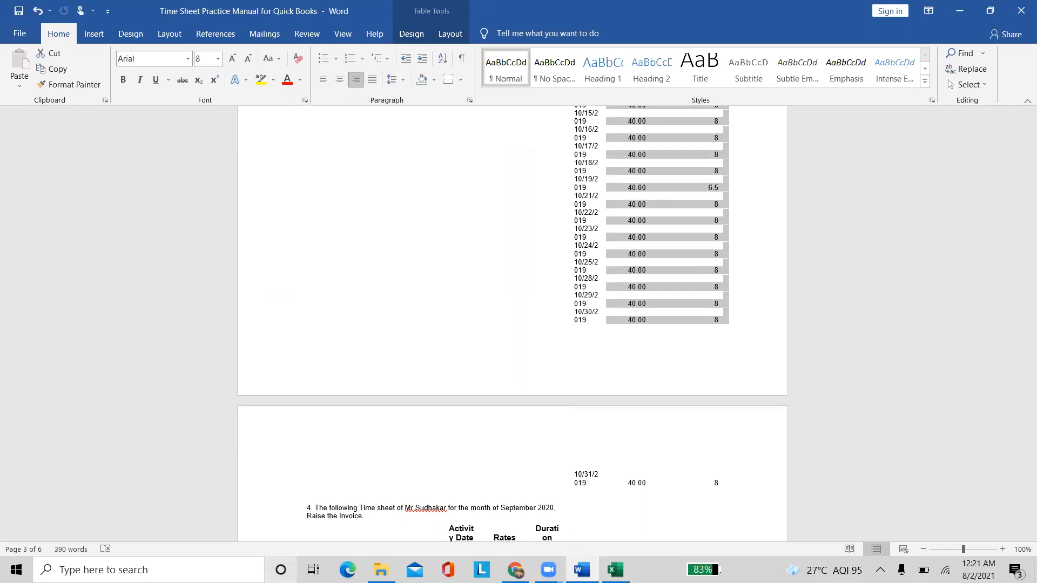
pyautogui.click(515, 569)
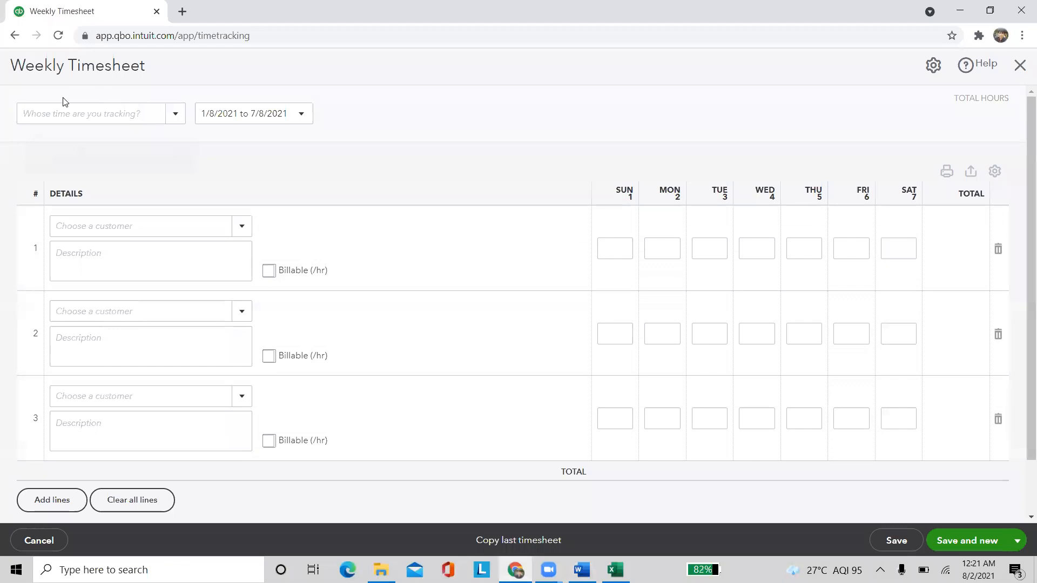
# Choose the employee as the person whose time is tracked on the timesheet
pyautogui.click(173, 114)
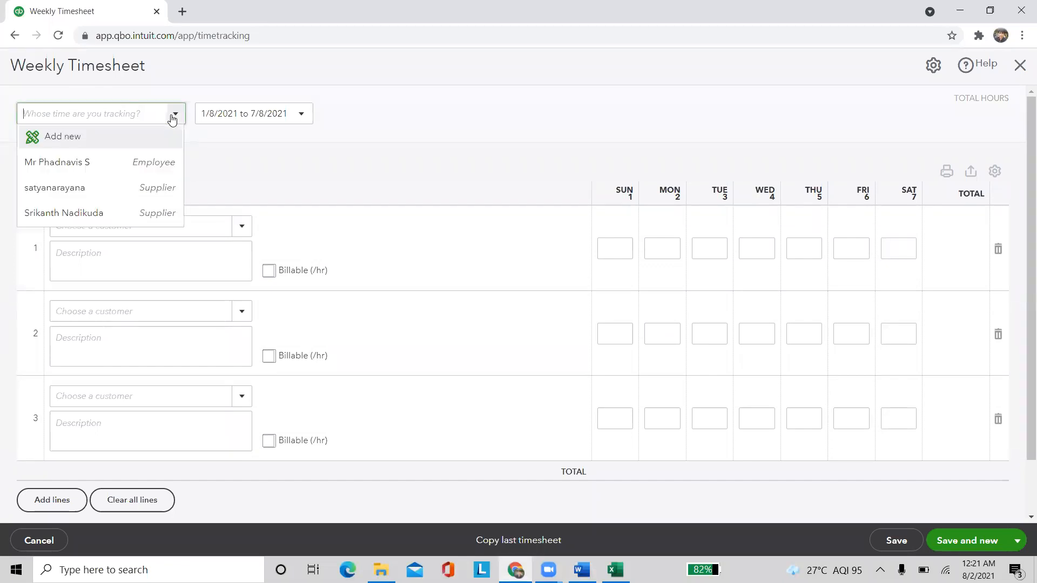
pyautogui.click(134, 163)
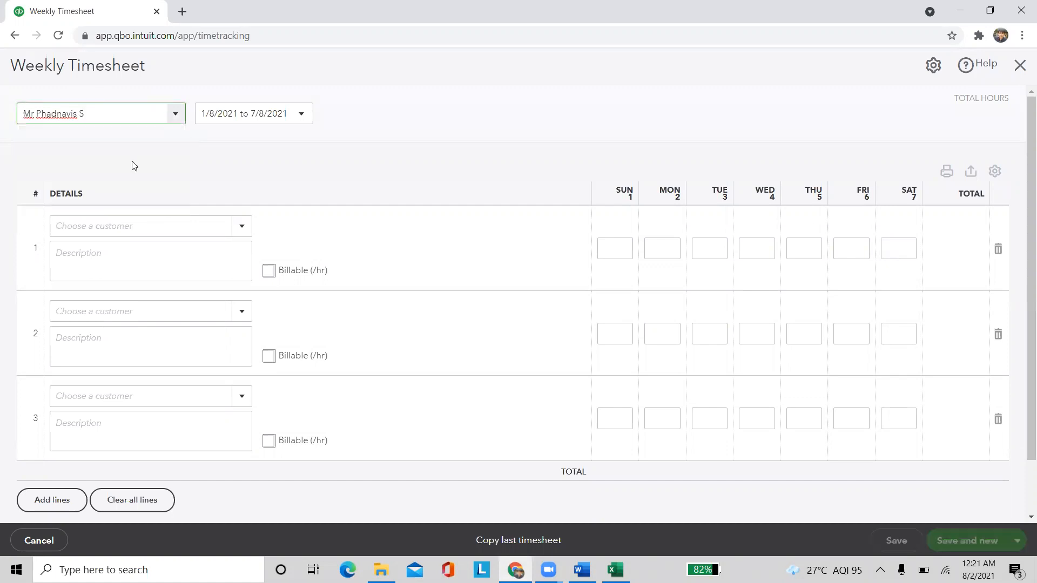
pyautogui.click(302, 116)
pyautogui.scroll(15, 264, 206)
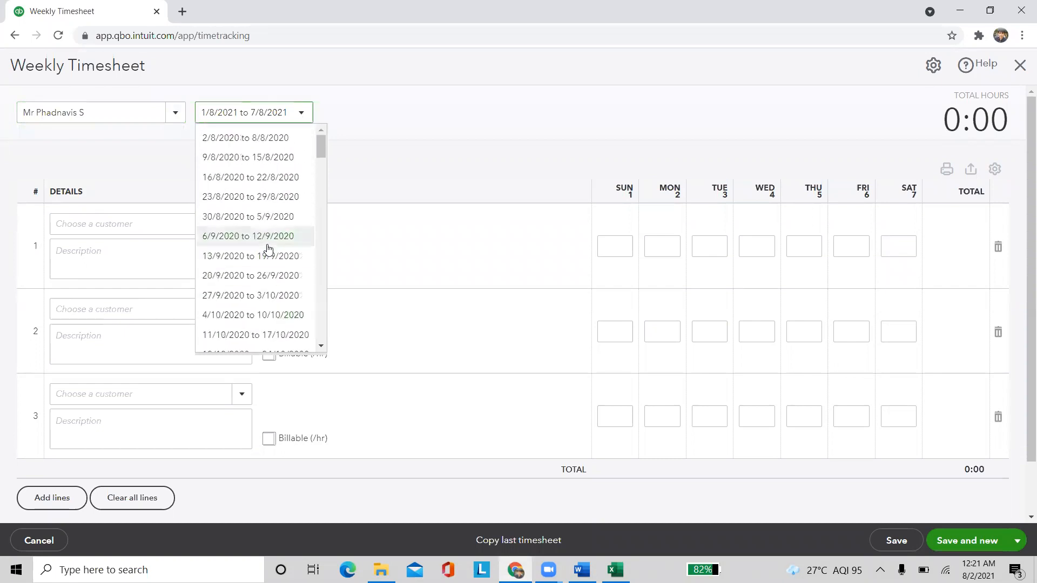
pyautogui.scroll(-2, 260, 238)
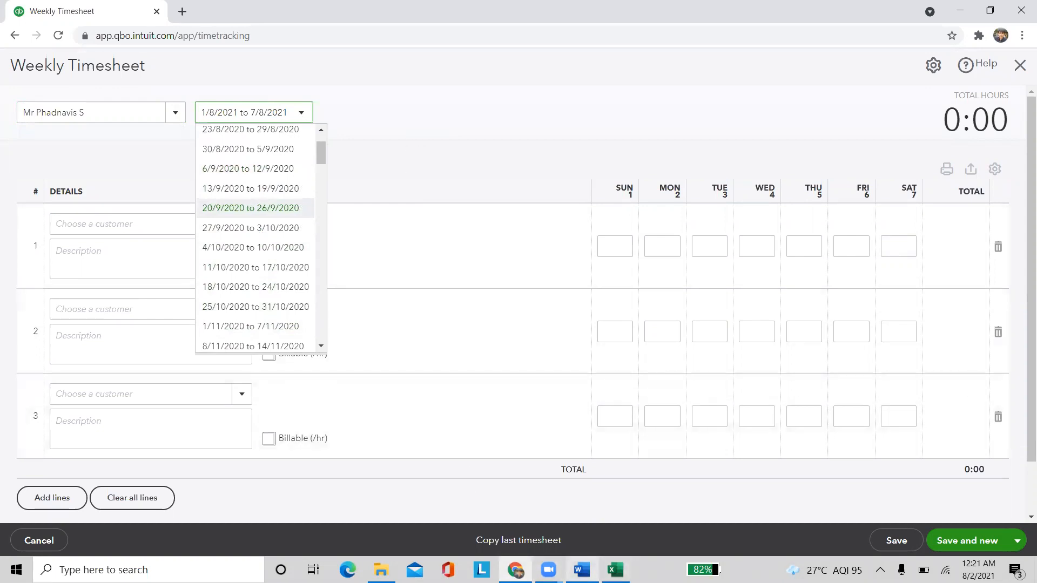
# Clear the earlier selection in the Word time sheet and return to QuickBooks
pyautogui.click(581, 570)
pyautogui.scroll(4, 612, 454)
pyautogui.click(467, 322)
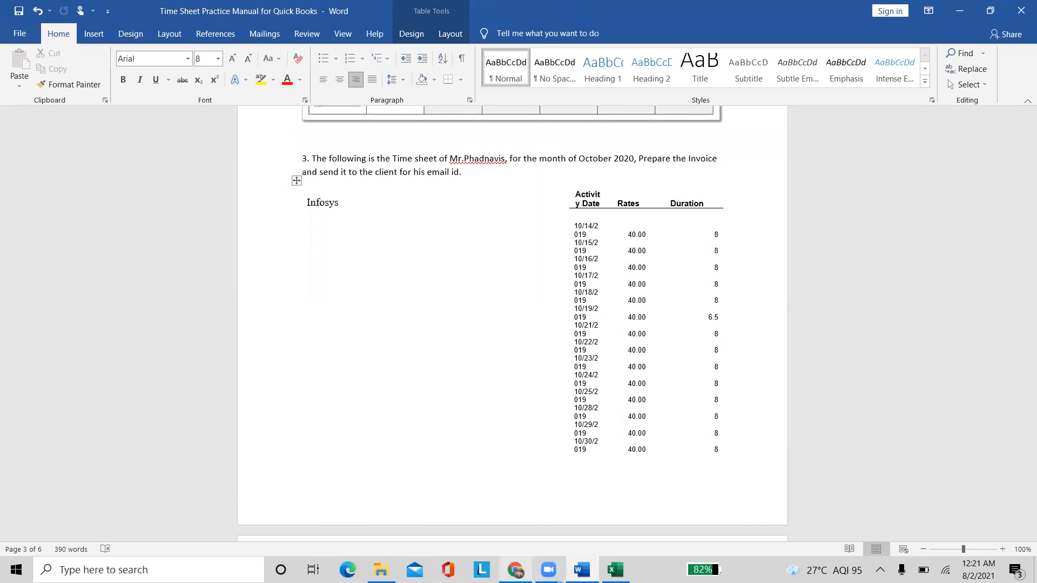
pyautogui.moveTo(515, 569)
pyautogui.click(453, 483)
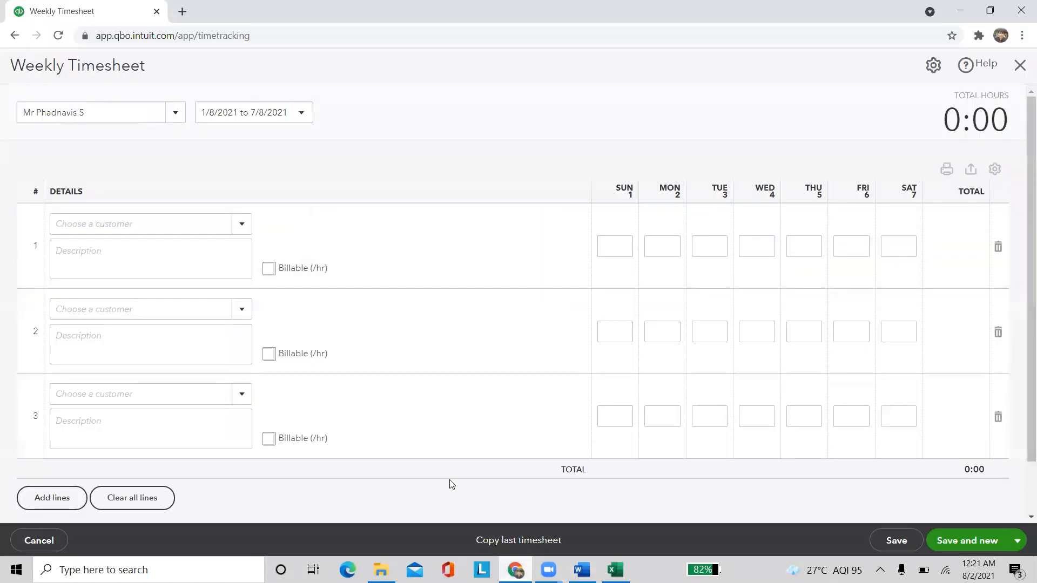
# Set the timesheet week to 4/10/2020 to 10/10/2020
pyautogui.click(300, 114)
pyautogui.scroll(10, 261, 268)
pyautogui.scroll(1, 254, 273)
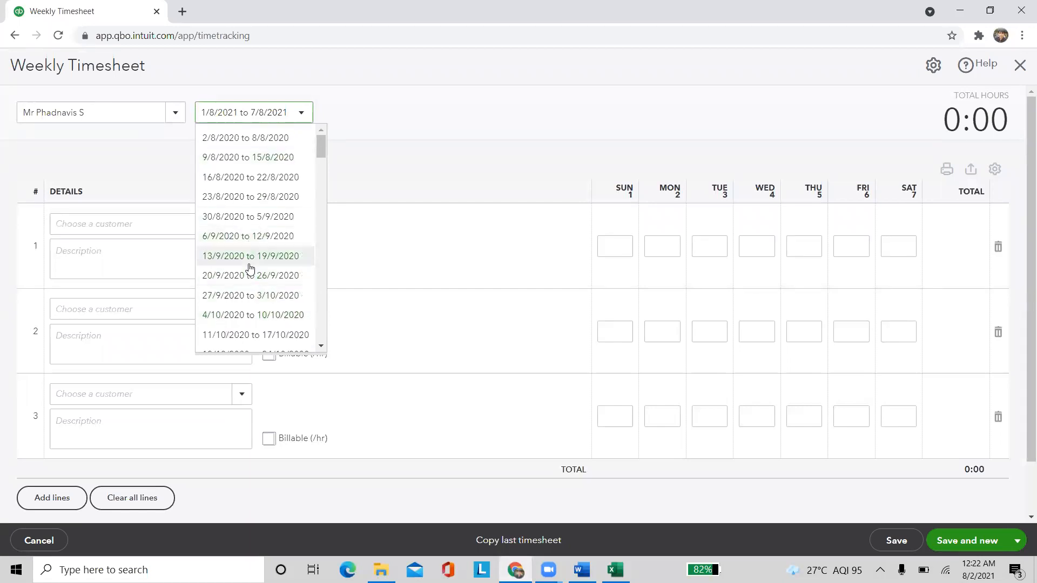
pyautogui.scroll(-1, 250, 270)
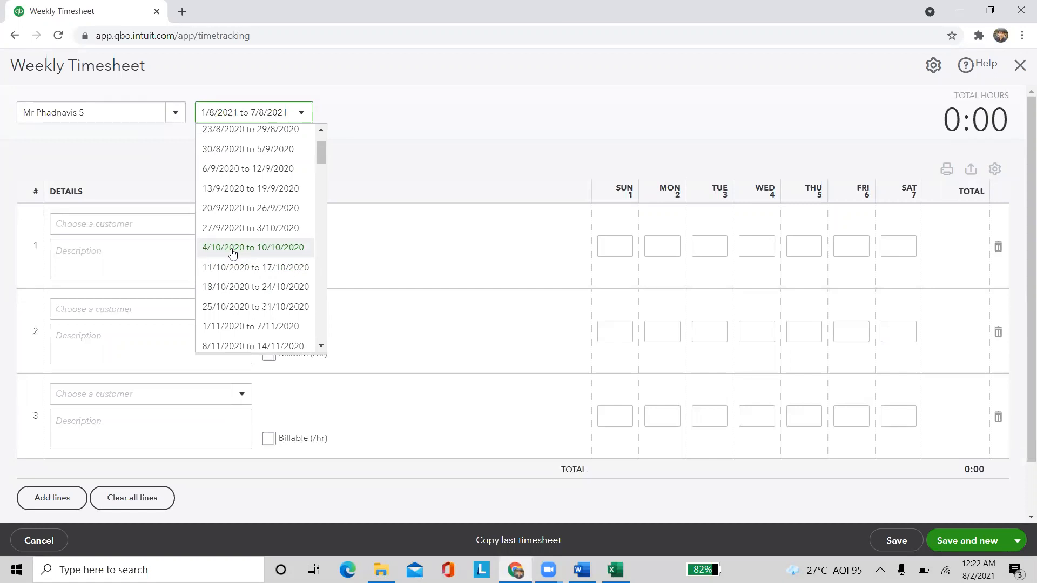
pyautogui.click(232, 249)
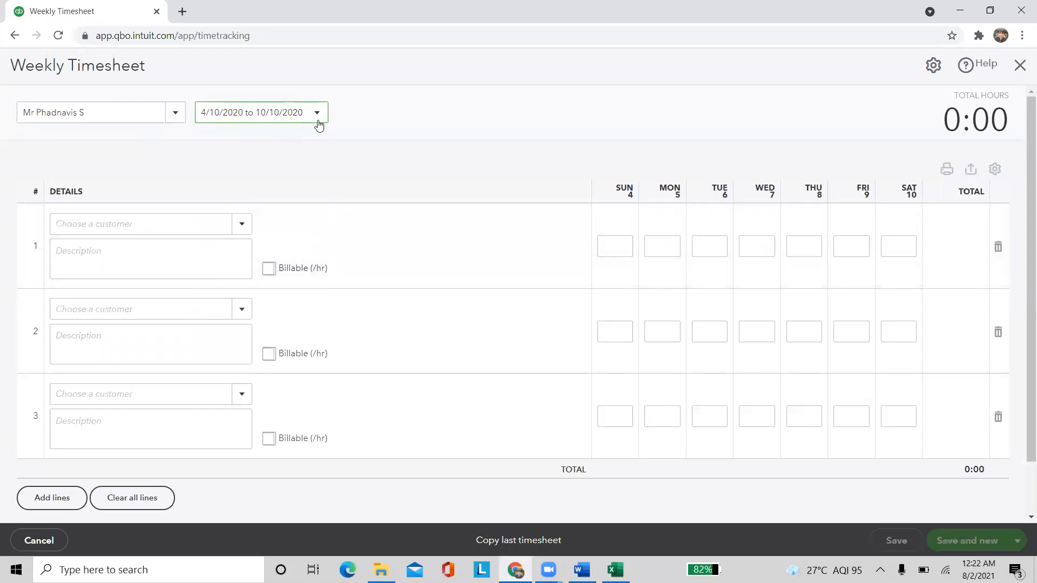
pyautogui.click(242, 231)
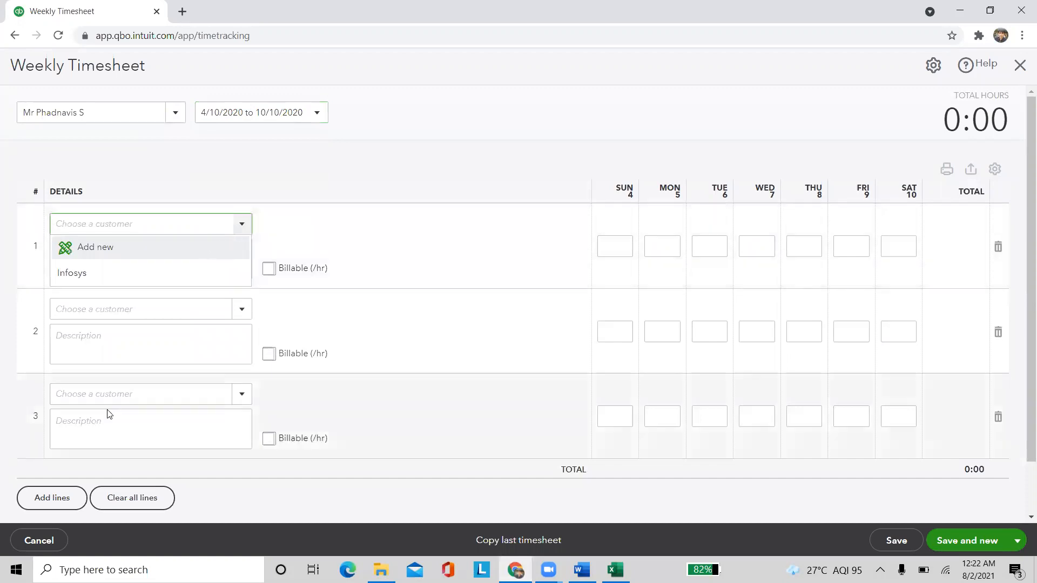
# Assign row 1 to Infosys with the description 'Java supporting service'
pyautogui.click(115, 275)
pyautogui.click(109, 252)
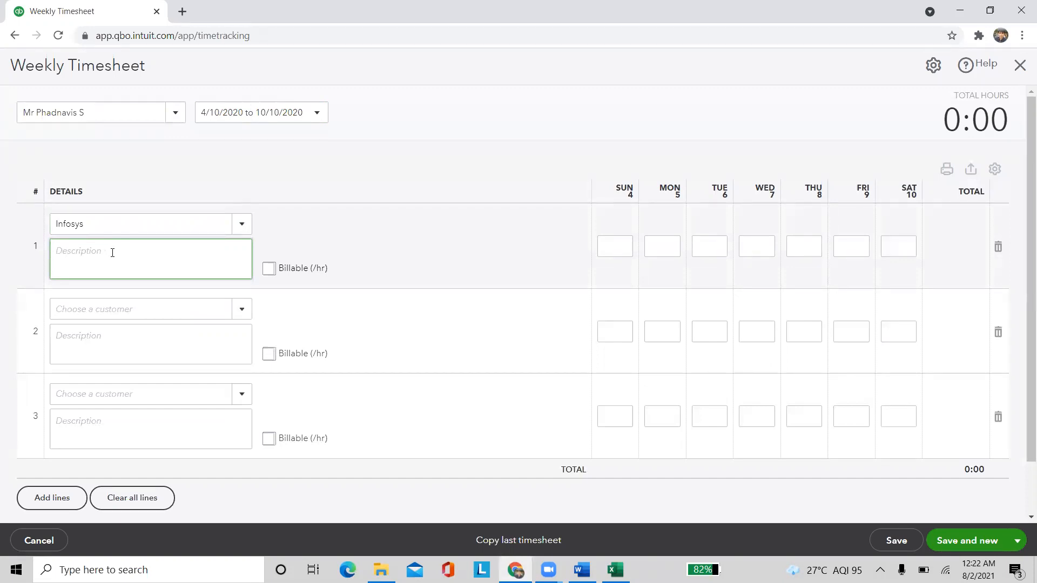
pyautogui.write('Java supporting service')
pyautogui.click(426, 260)
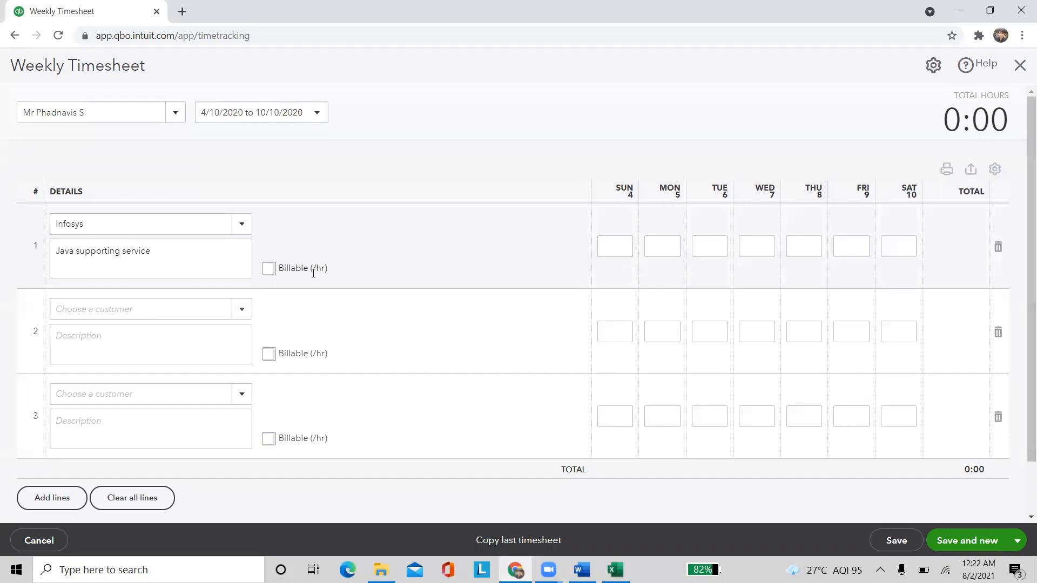
# Make row 1 billable at 1,000.00 per hour, then look up durations in Word
pyautogui.click(270, 273)
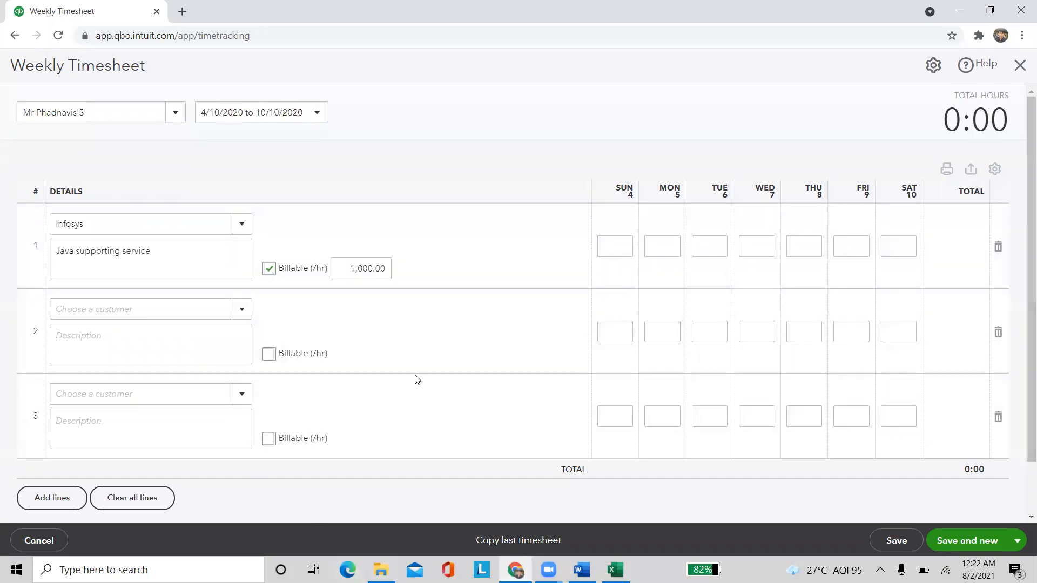
pyautogui.click(349, 273)
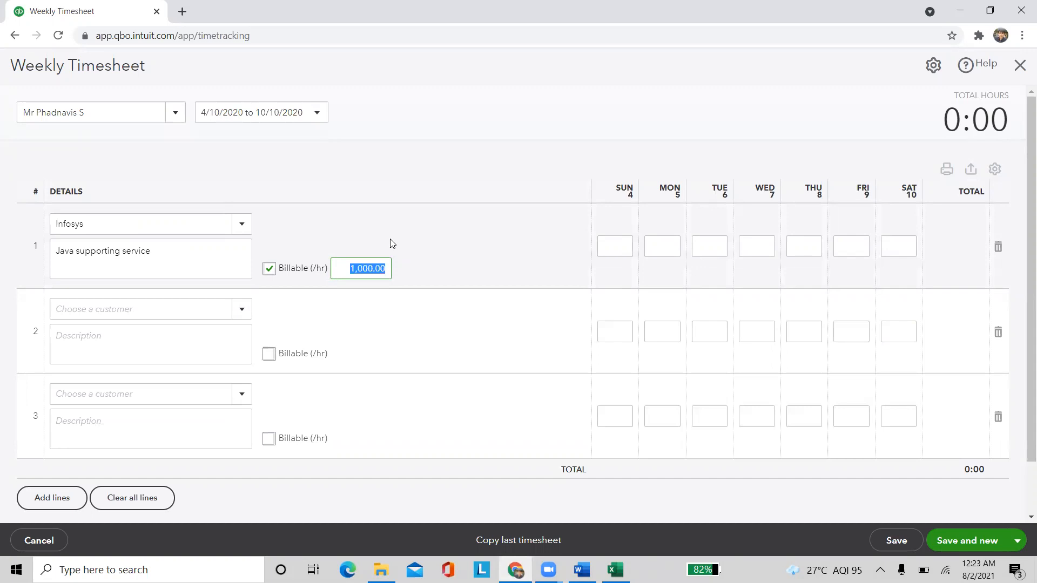
pyautogui.click(436, 250)
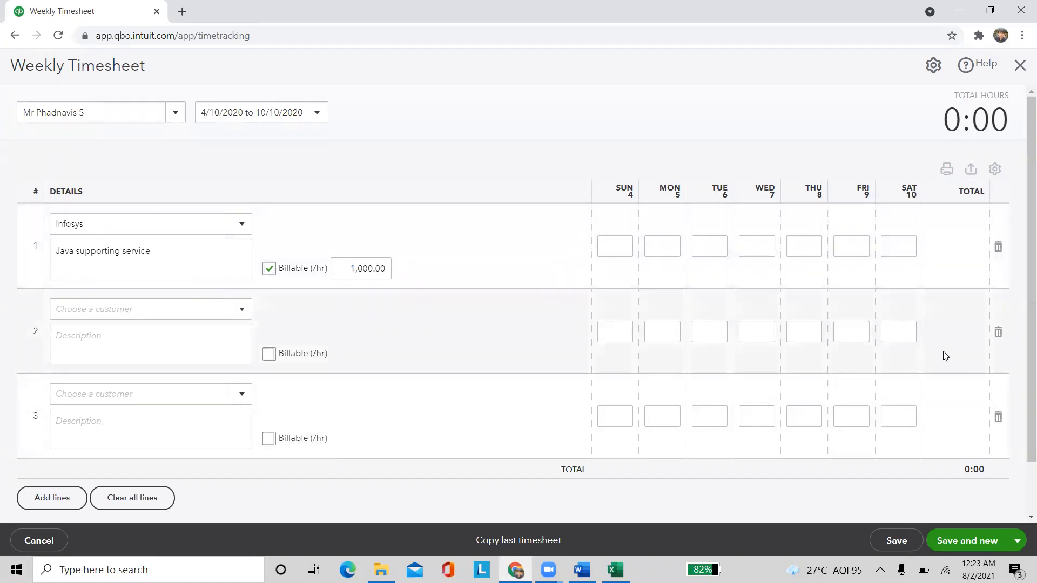
pyautogui.click(626, 248)
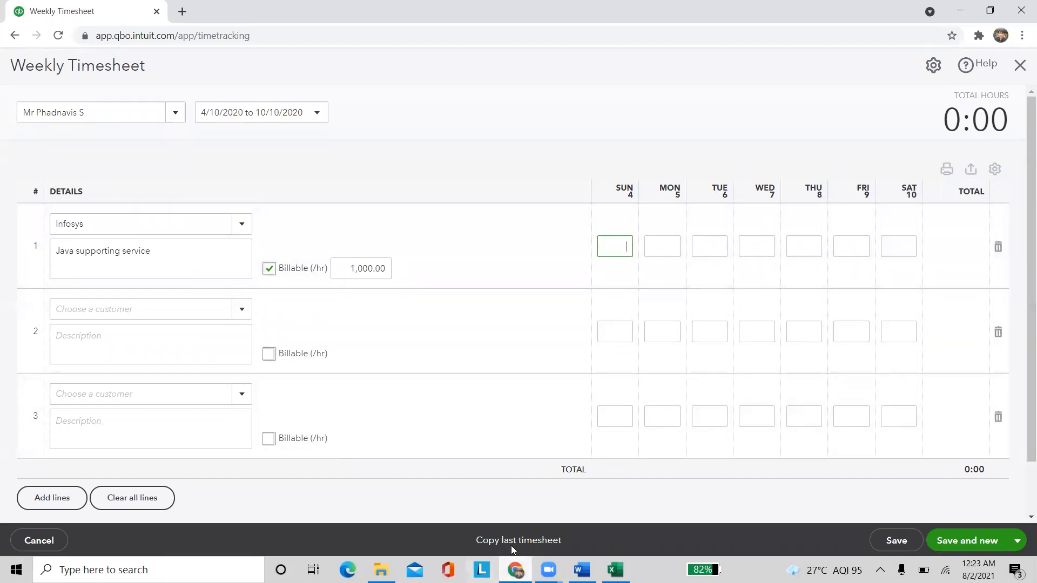
pyautogui.click(581, 569)
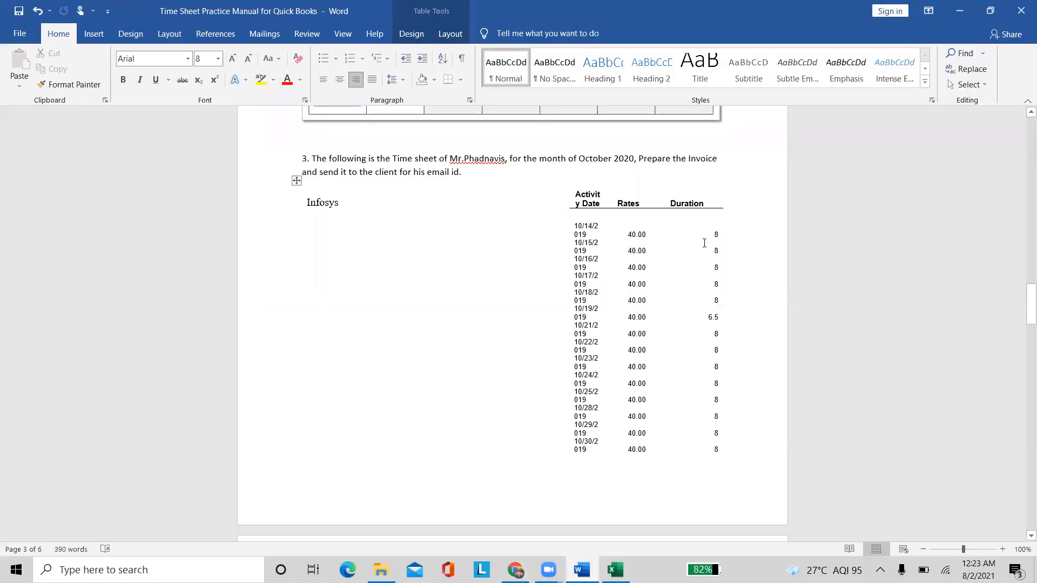
# Select the first four 8-hour Duration cells in Word and switch back to QuickBooks
pyautogui.moveTo(706, 233); pyautogui.dragTo(716, 301)
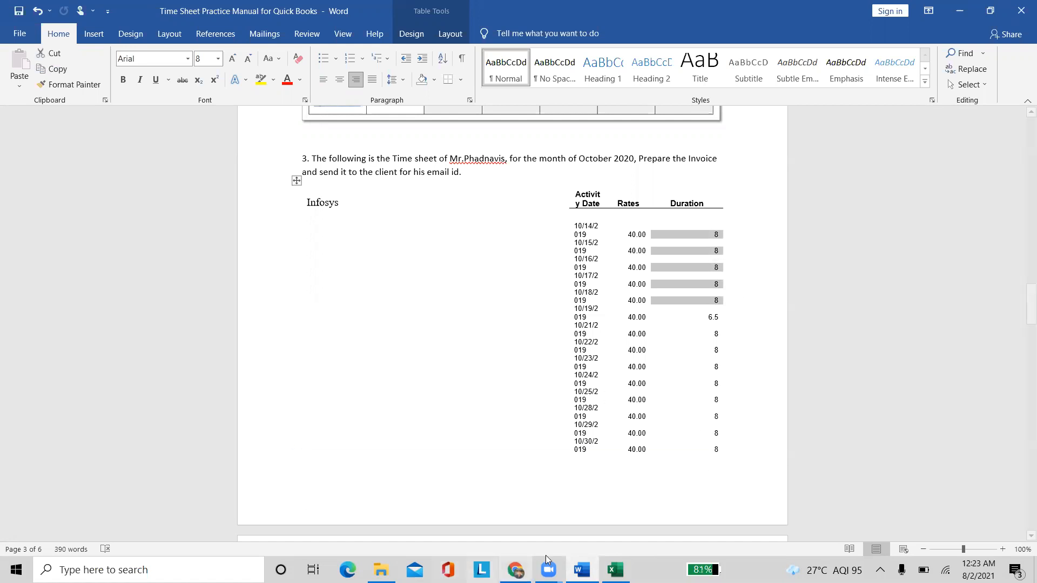
pyautogui.click(515, 569)
# Enter 8 hours for each day Monday through Friday in row 1
pyautogui.click(670, 244)
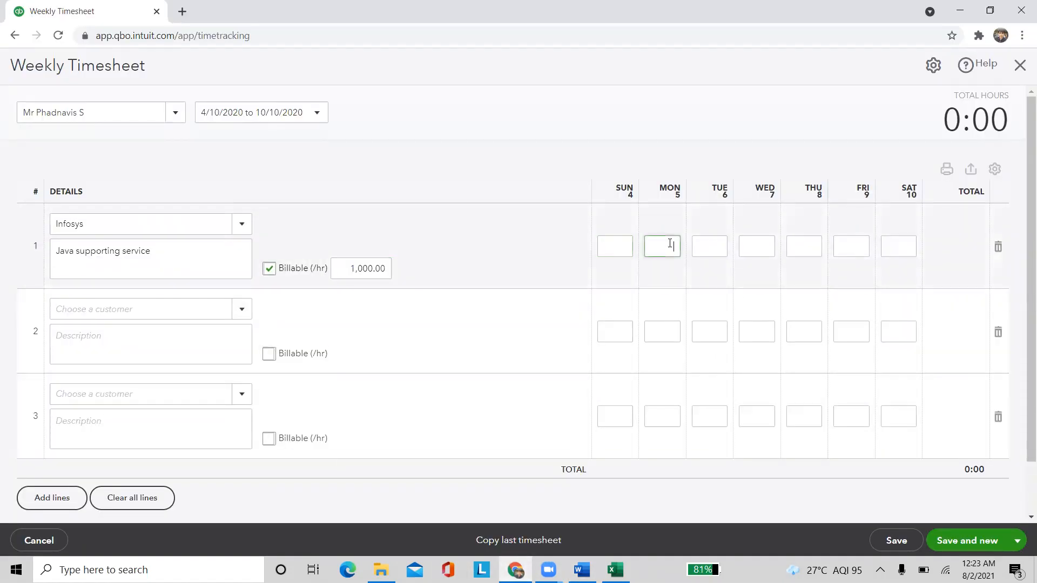
pyautogui.click(713, 244)
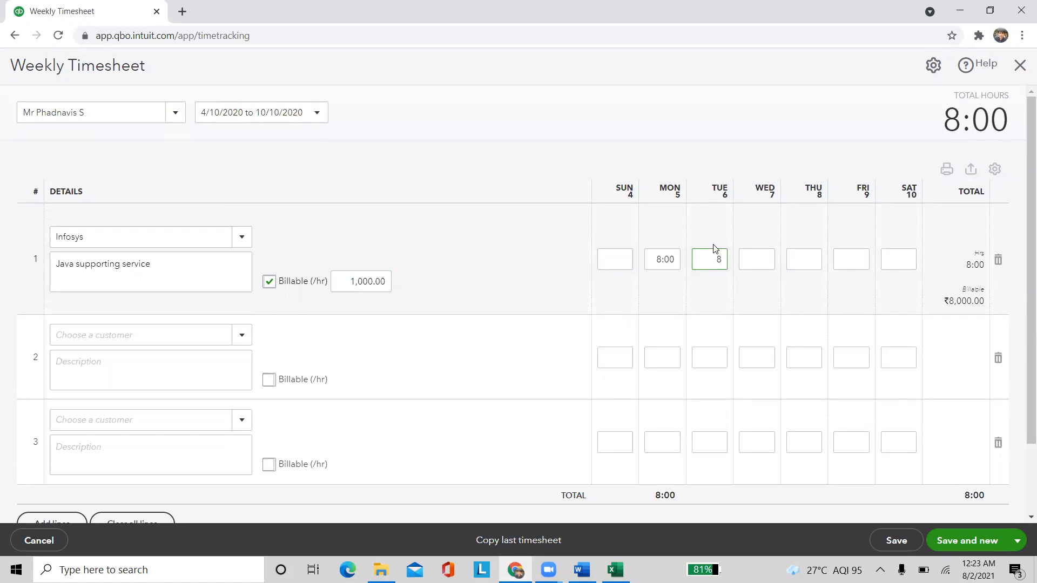
pyautogui.click(754, 260)
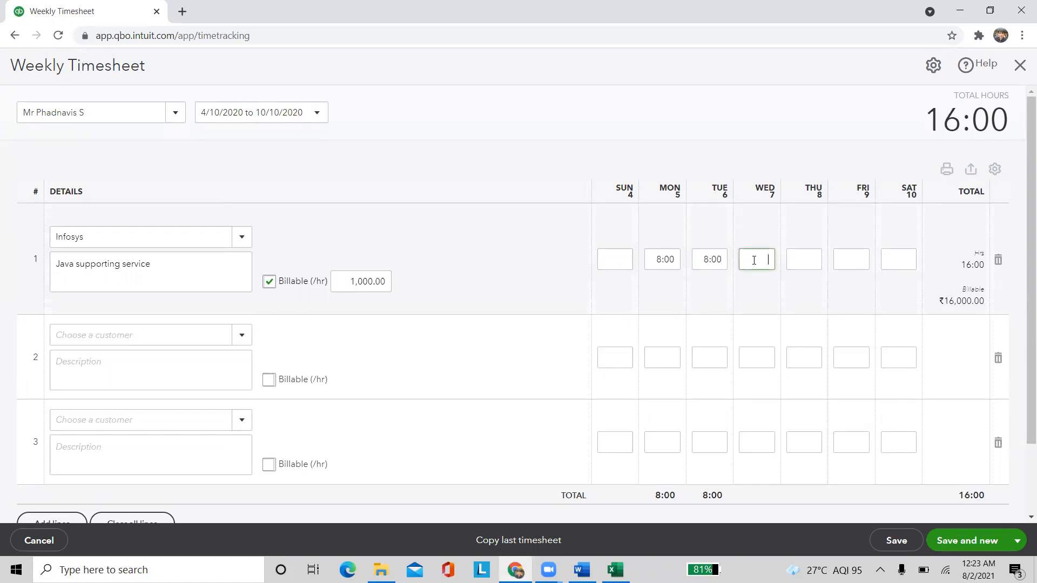
pyautogui.write('8')
pyautogui.click(797, 256)
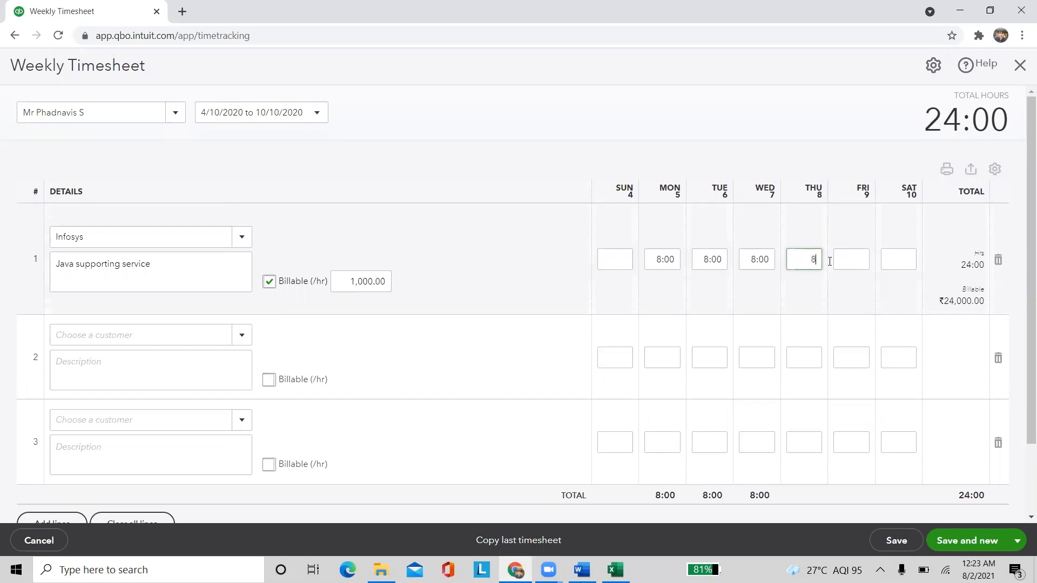
pyautogui.click(856, 259)
pyautogui.write('8')
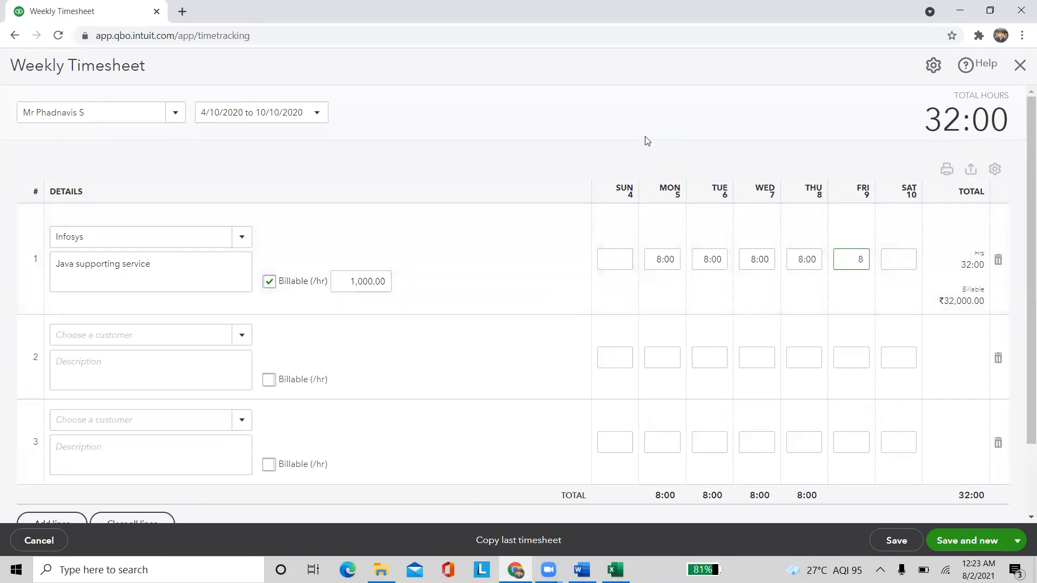
pyautogui.click(647, 142)
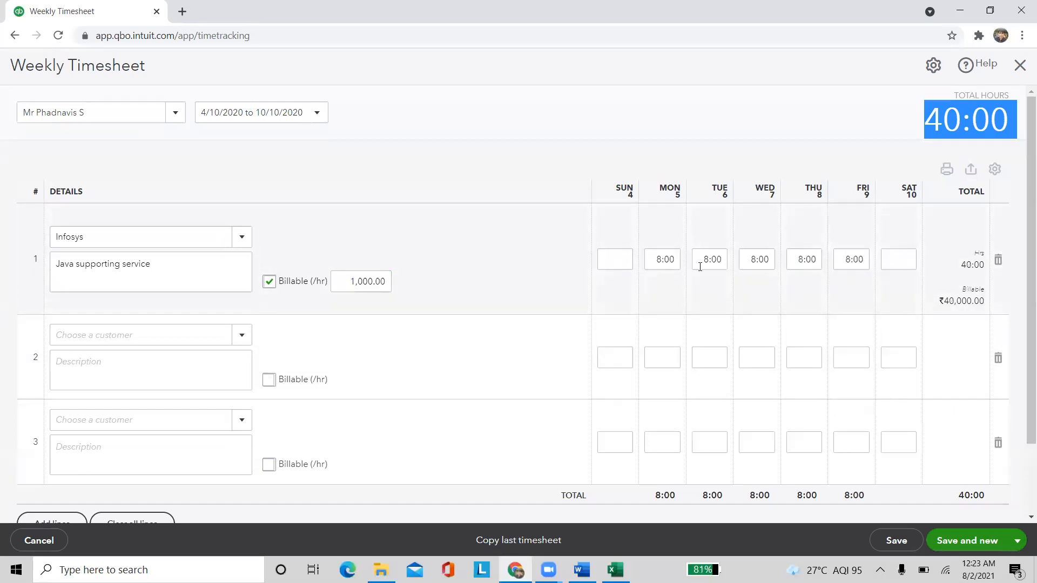
# Highlight the 40:00 total, 1,000.00 rate and ₹40,000.00 amount, then check Word's instructions
pyautogui.moveTo(962, 265); pyautogui.dragTo(984, 263)
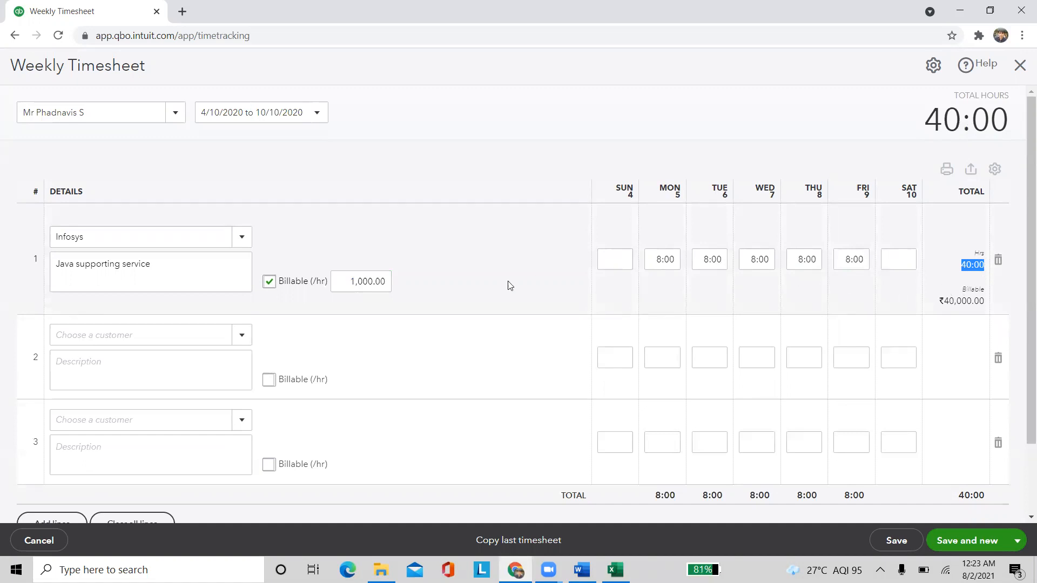
pyautogui.moveTo(343, 281); pyautogui.dragTo(388, 279)
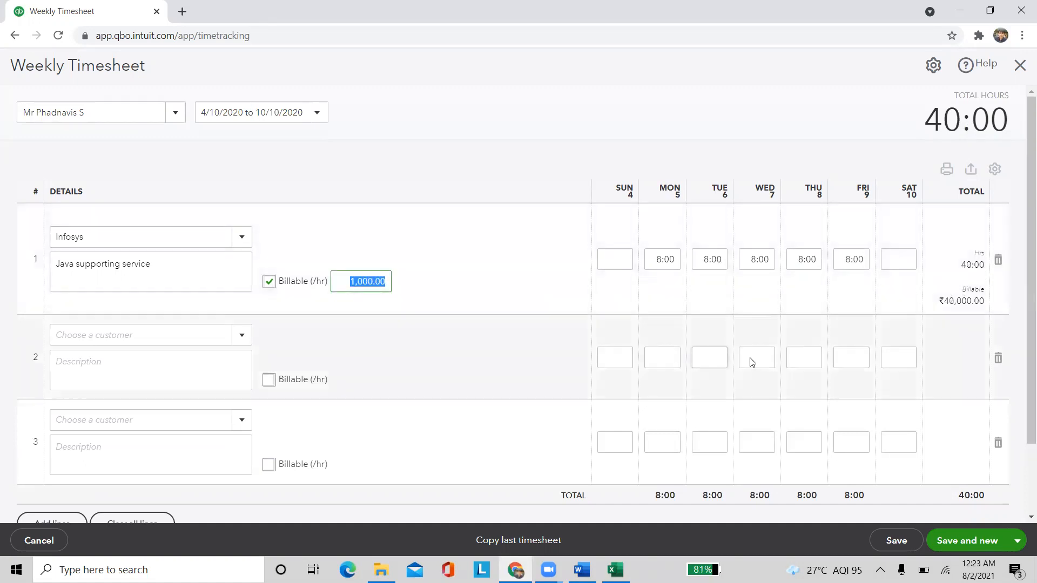
pyautogui.moveTo(923, 303); pyautogui.dragTo(985, 304)
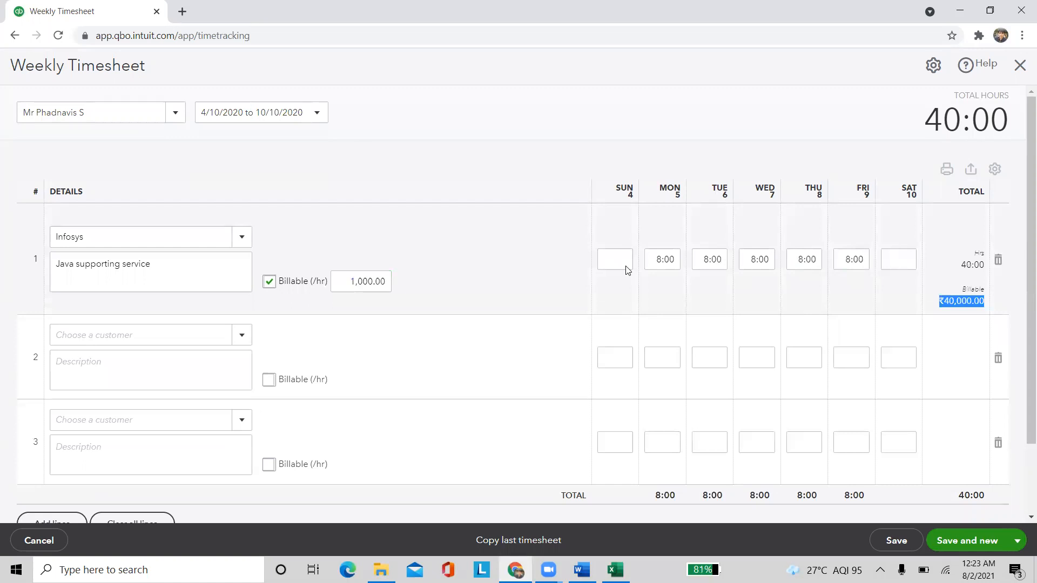
pyautogui.click(470, 251)
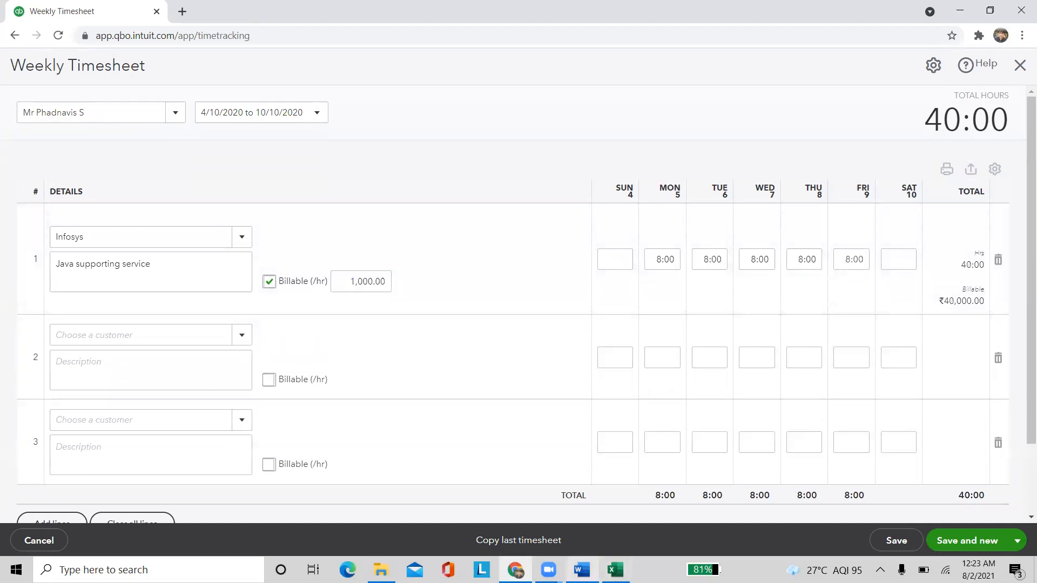
pyautogui.click(581, 569)
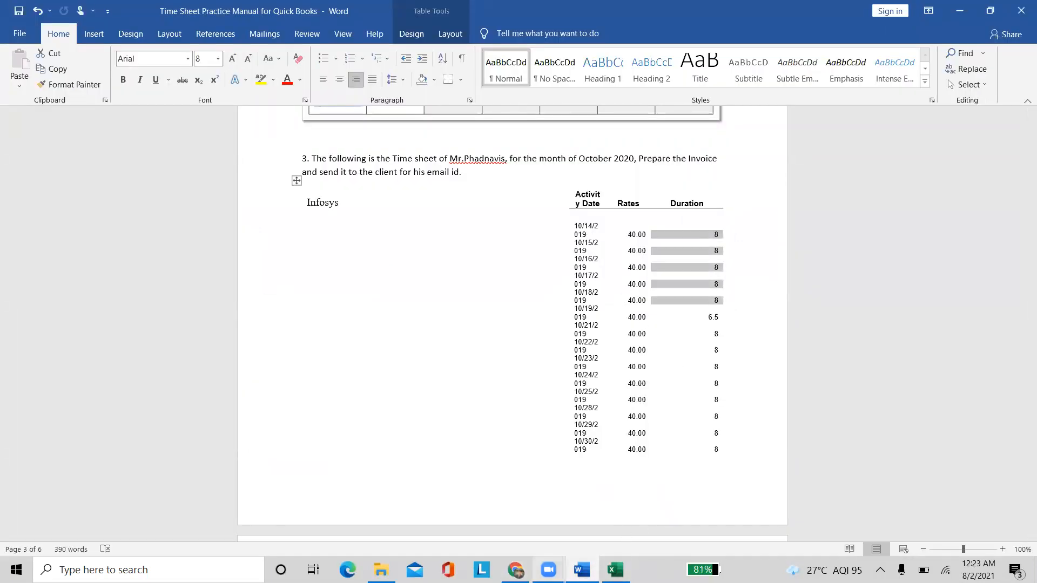
pyautogui.moveTo(515, 570)
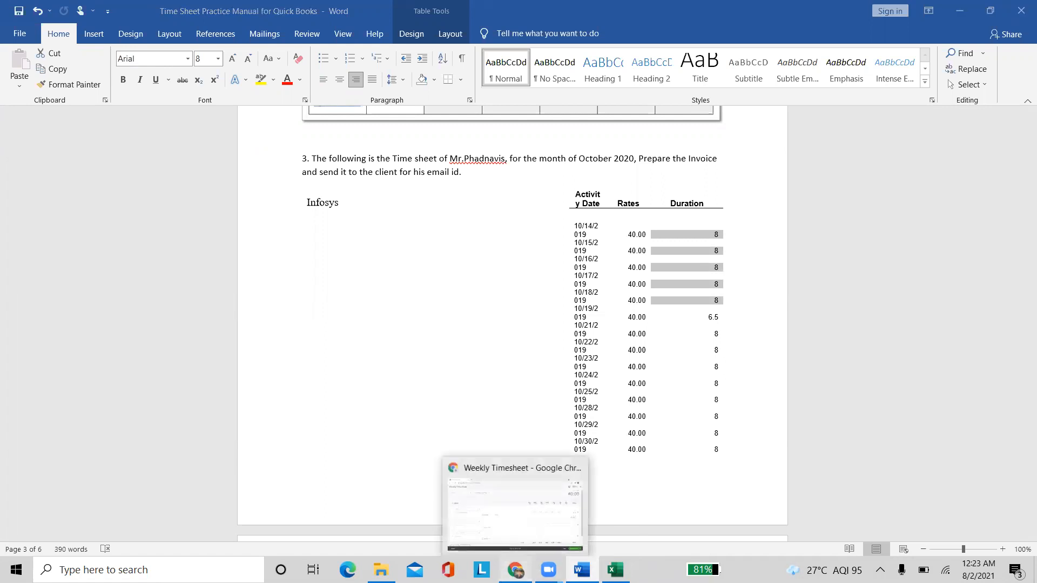
pyautogui.click(515, 508)
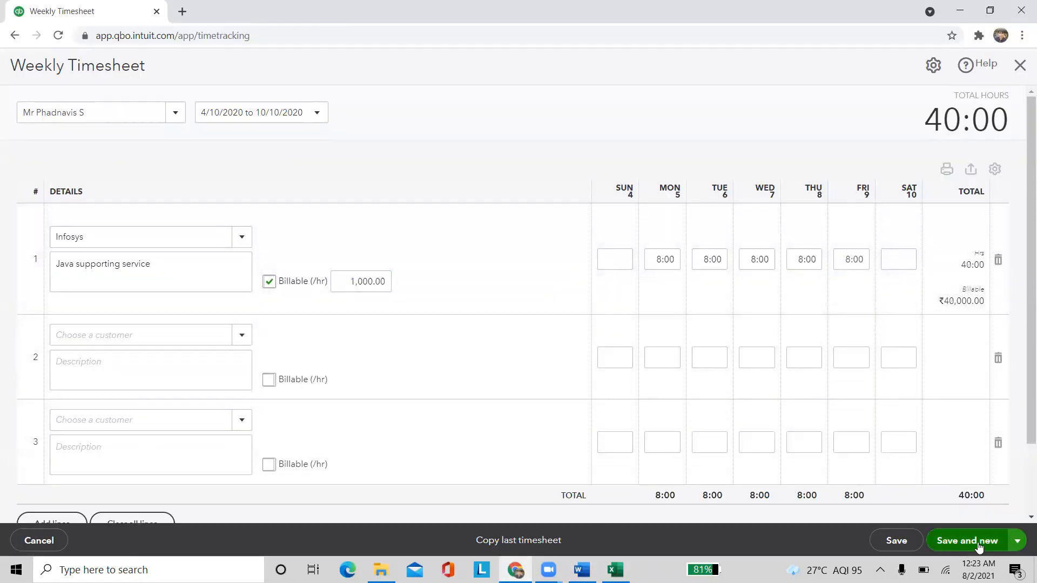
# Save the current timesheet and start a blank new one
pyautogui.click(1017, 540)
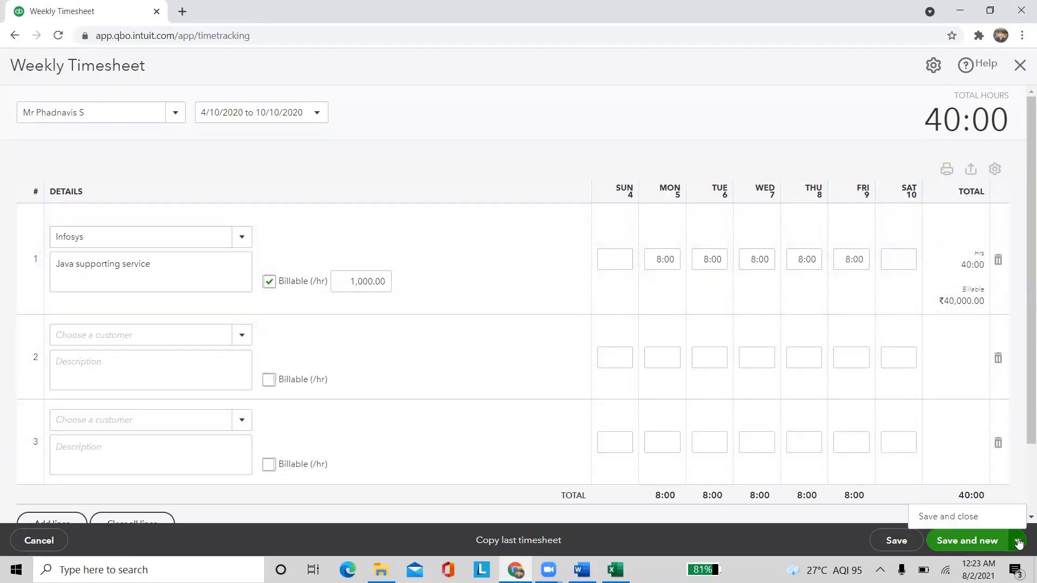
pyautogui.click(975, 547)
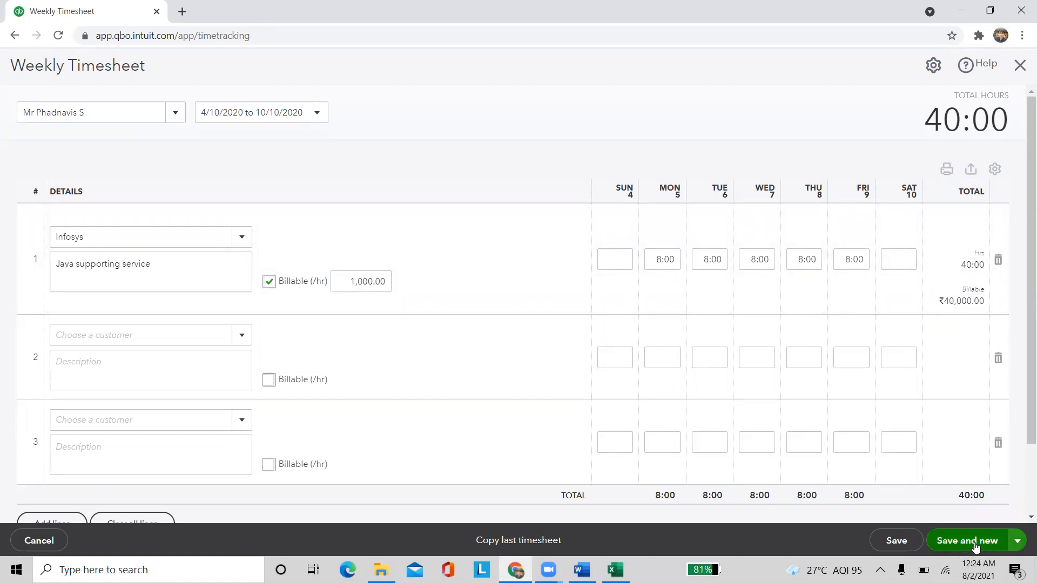
pyautogui.click(975, 547)
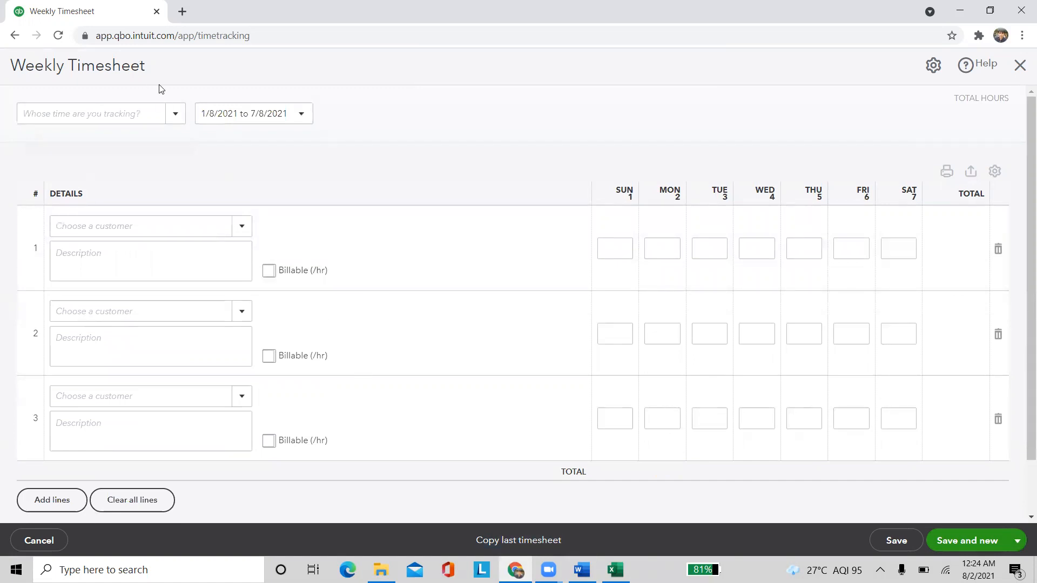
# Set the new timesheet to the employee for the week 11/10/2020 to 17/10/2020
pyautogui.click(170, 122)
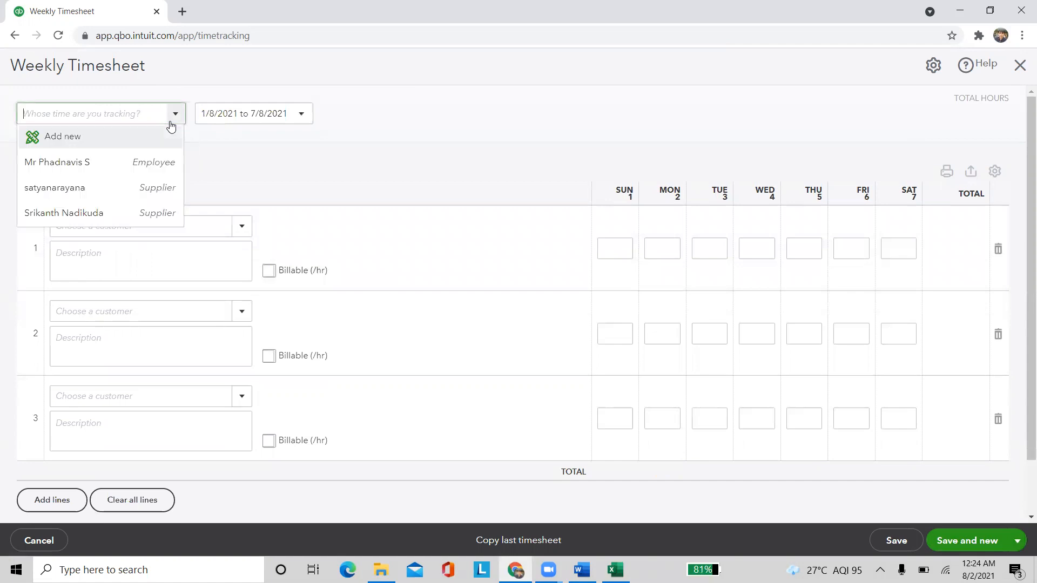
pyautogui.click(107, 162)
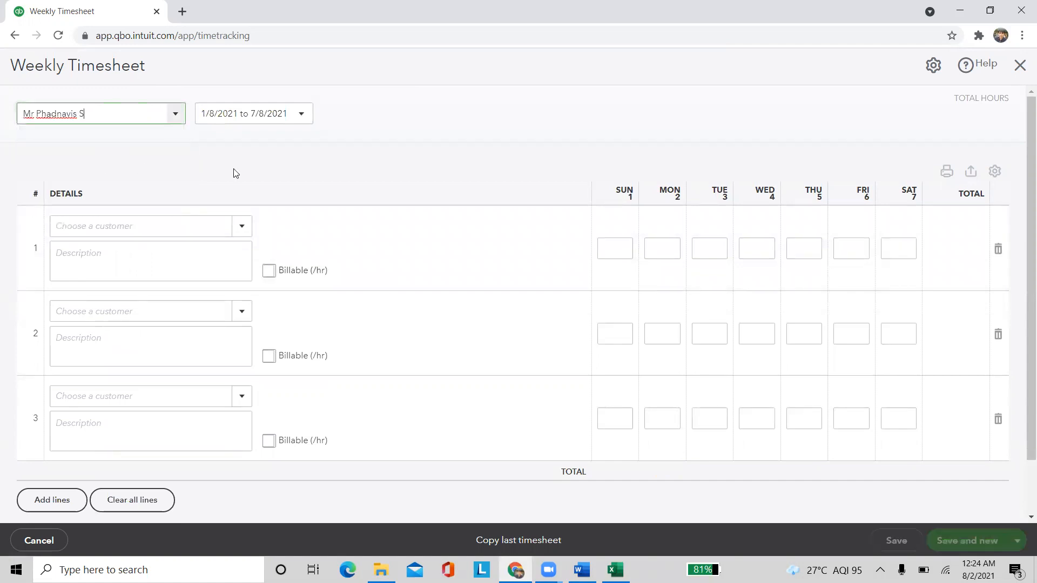
pyautogui.click(301, 115)
pyautogui.scroll(8, 319, 148)
pyautogui.scroll(9, 318, 148)
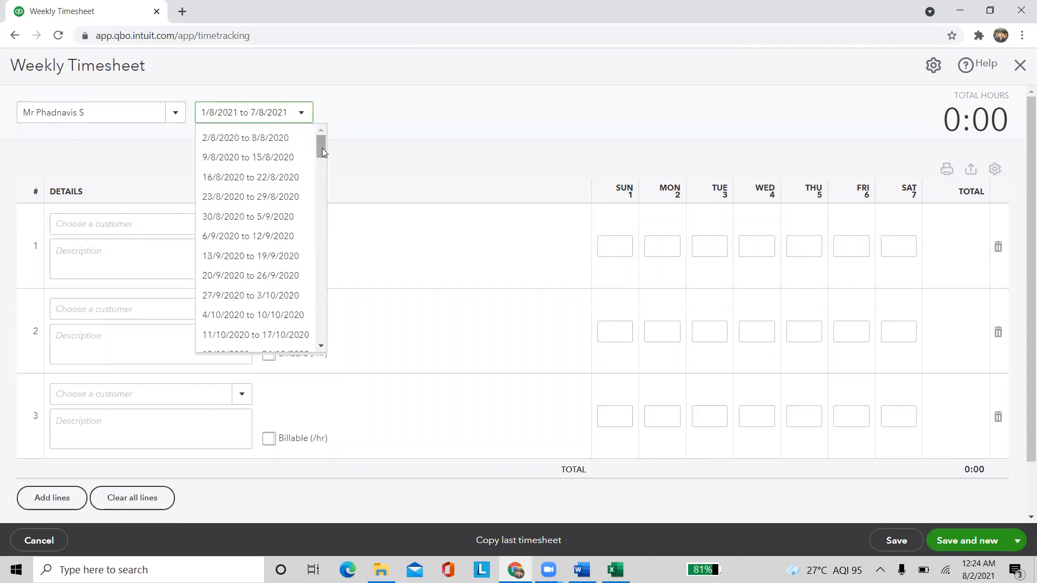
pyautogui.scroll(-1, 248, 268)
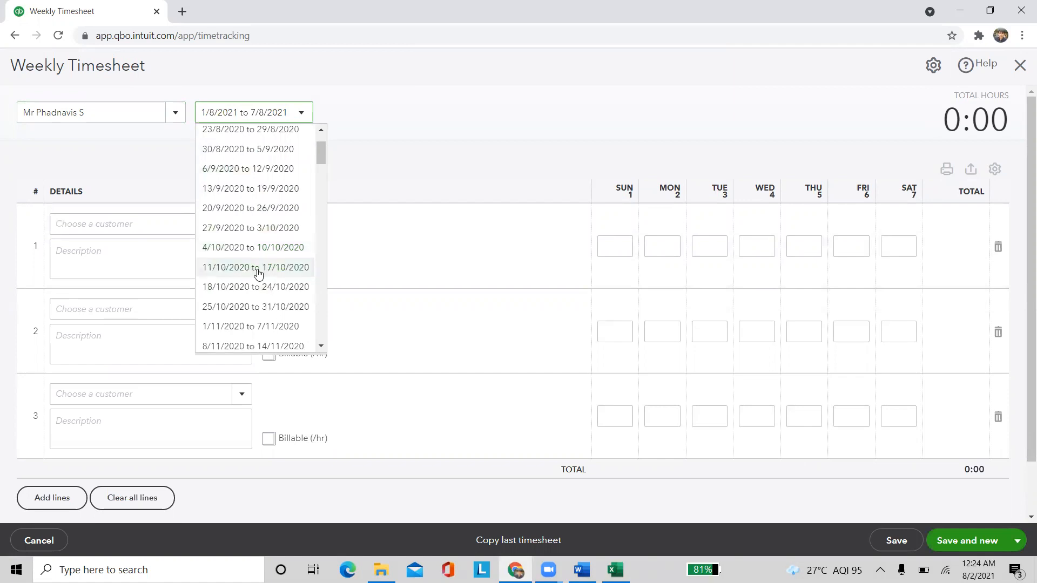
pyautogui.click(257, 269)
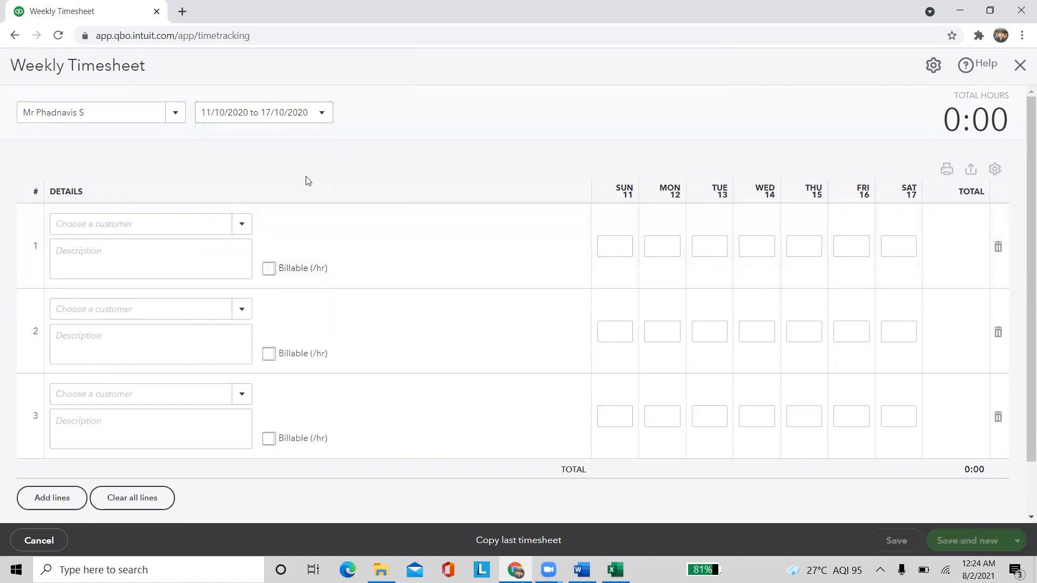
# Select Infosys for row 1 and add the entries copied from last week's timesheet
pyautogui.click(239, 231)
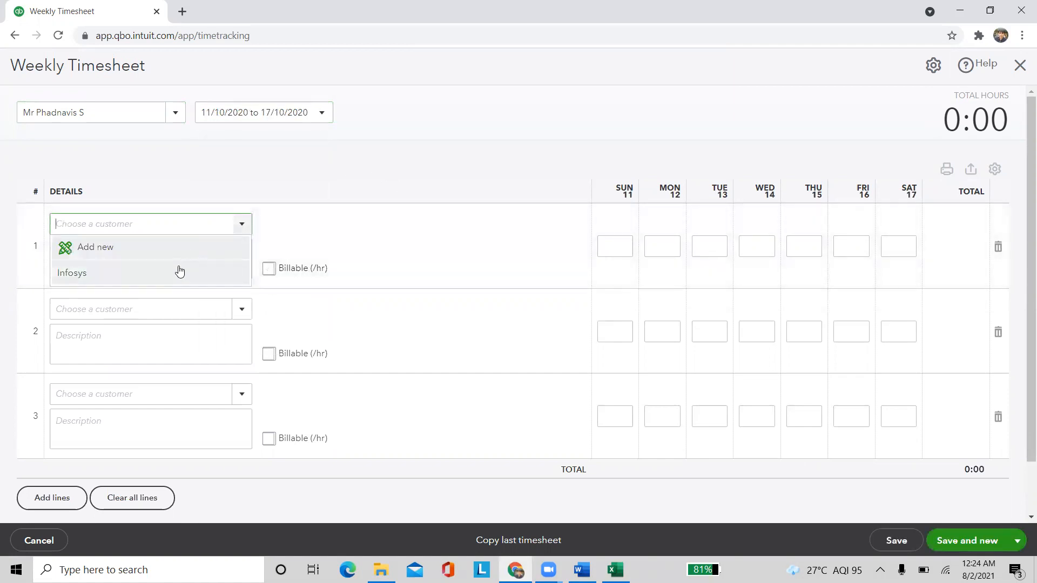
pyautogui.click(179, 271)
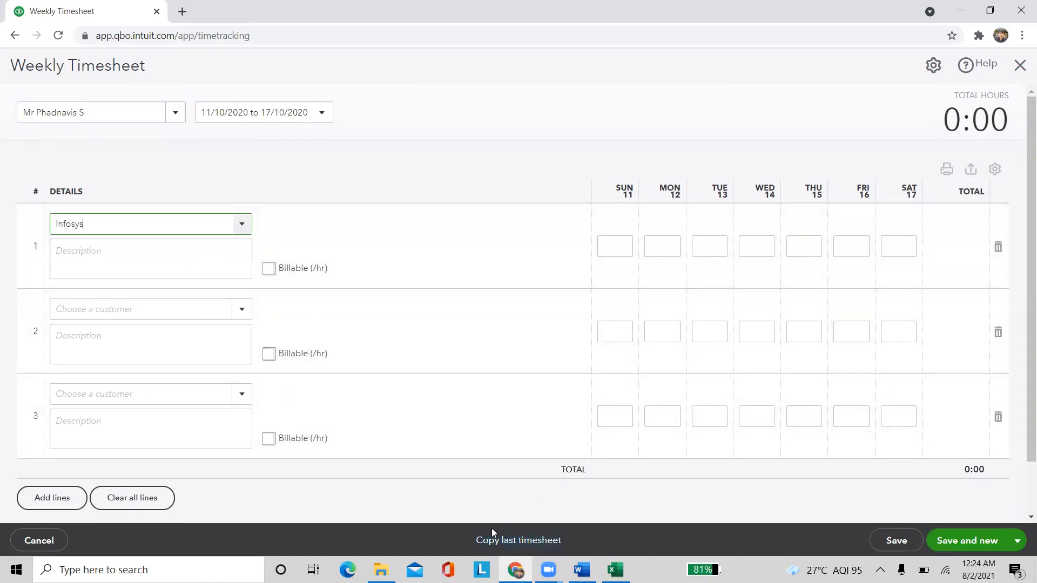
pyautogui.click(524, 539)
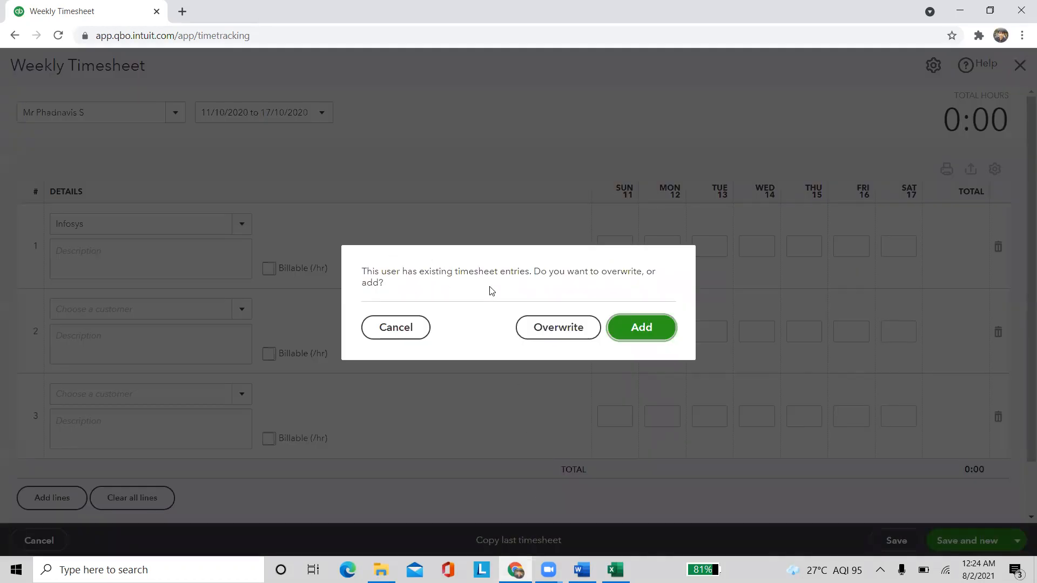
pyautogui.click(634, 335)
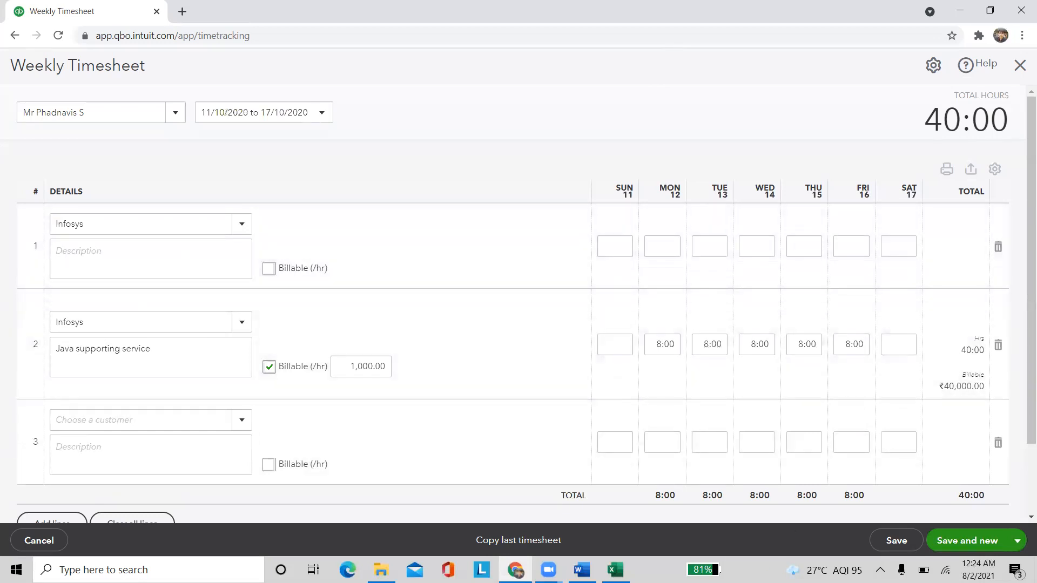
# Change Monday 12's hours to 6:30 per the Word manual and save the timesheet
pyautogui.click(585, 568)
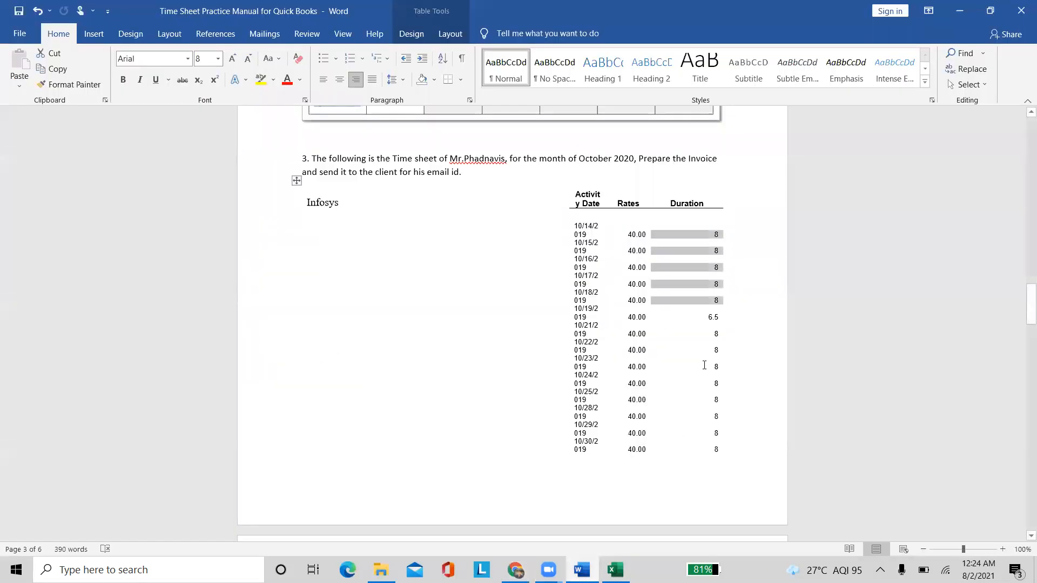
pyautogui.moveTo(705, 319); pyautogui.dragTo(719, 372)
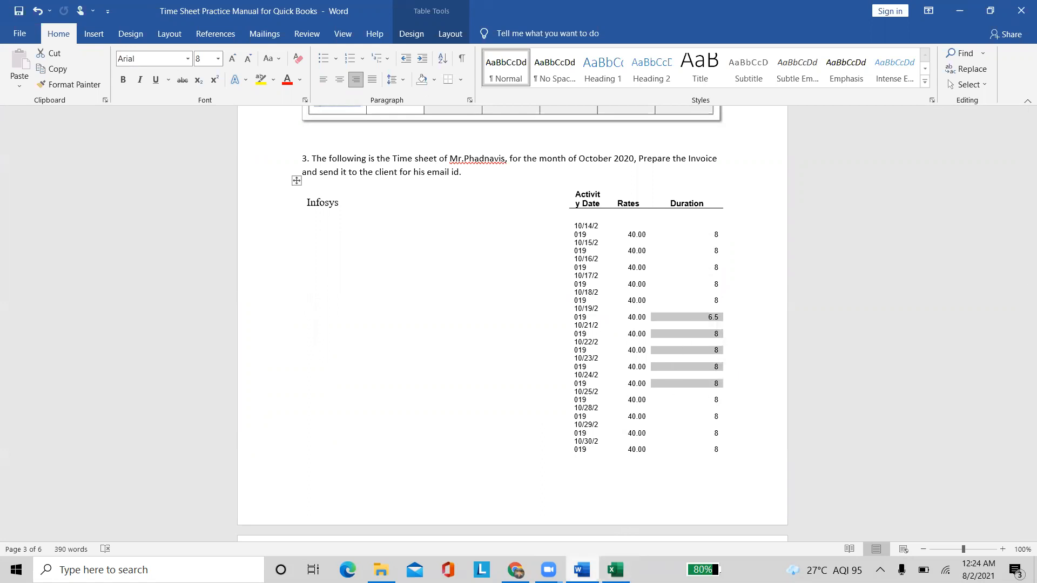
pyautogui.click(515, 569)
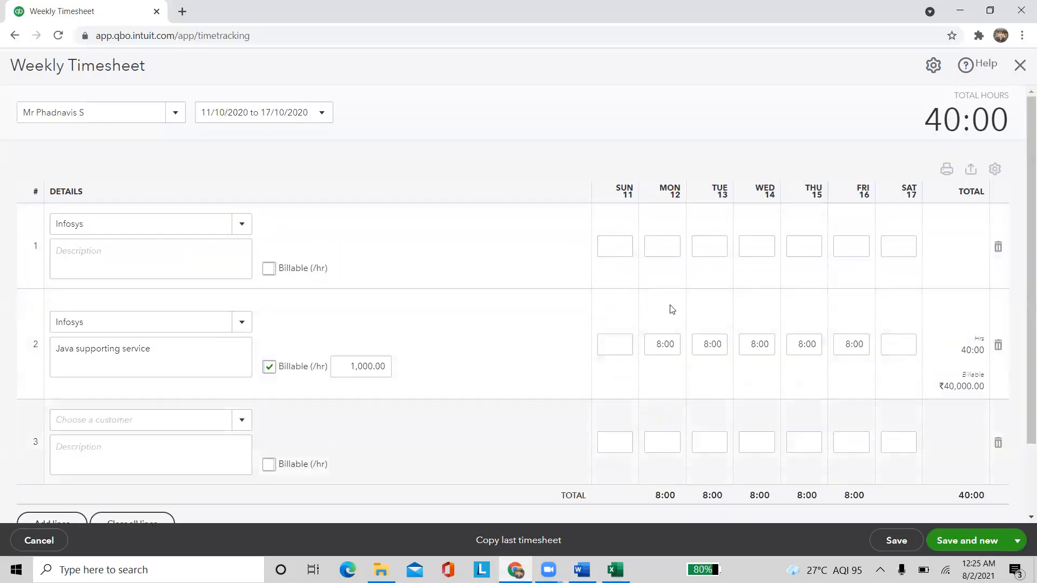
pyautogui.doubleClick(665, 344)
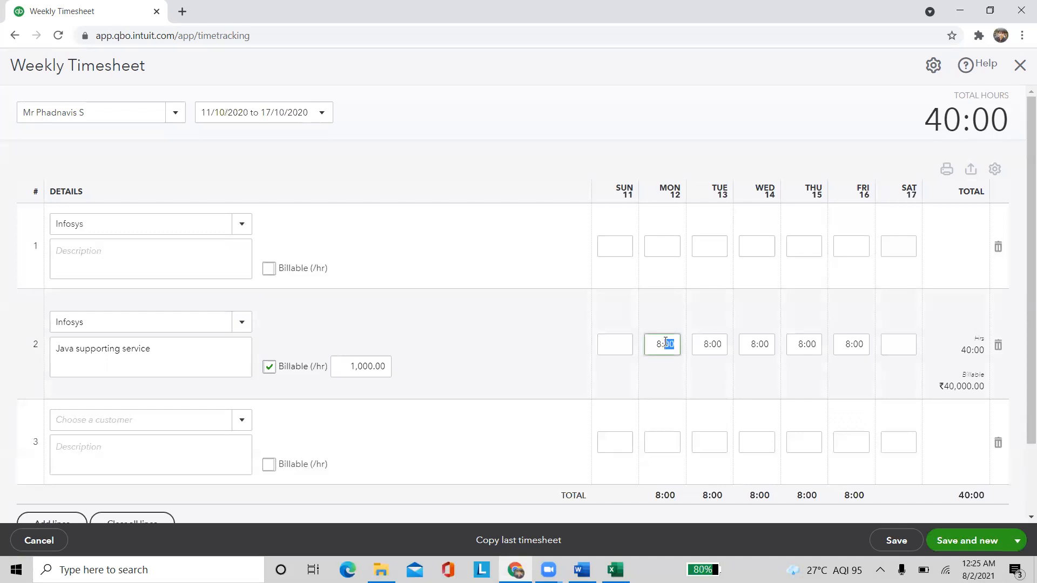
pyautogui.write('6')
pyautogui.click(486, 328)
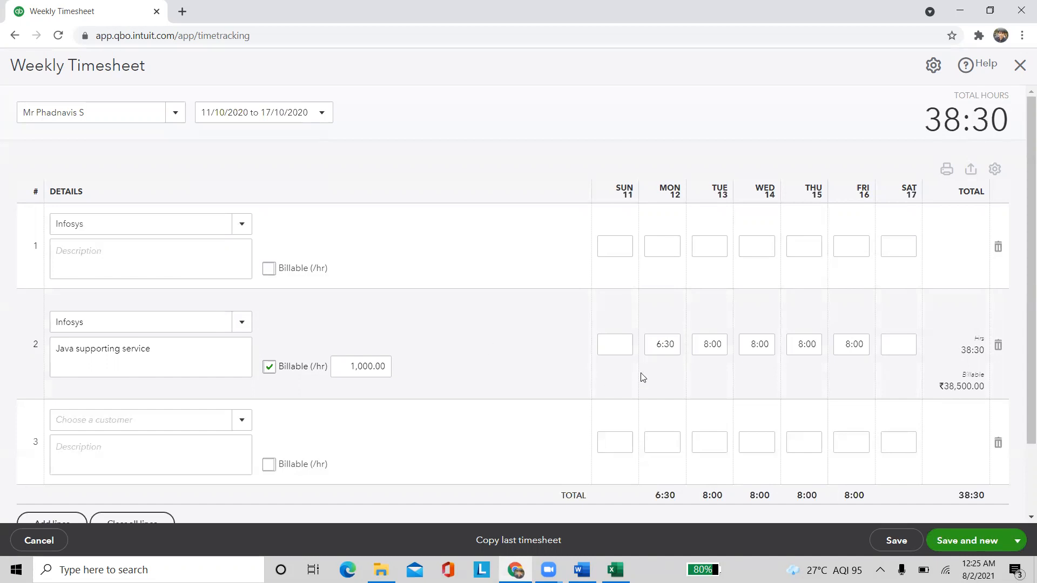
pyautogui.click(987, 553)
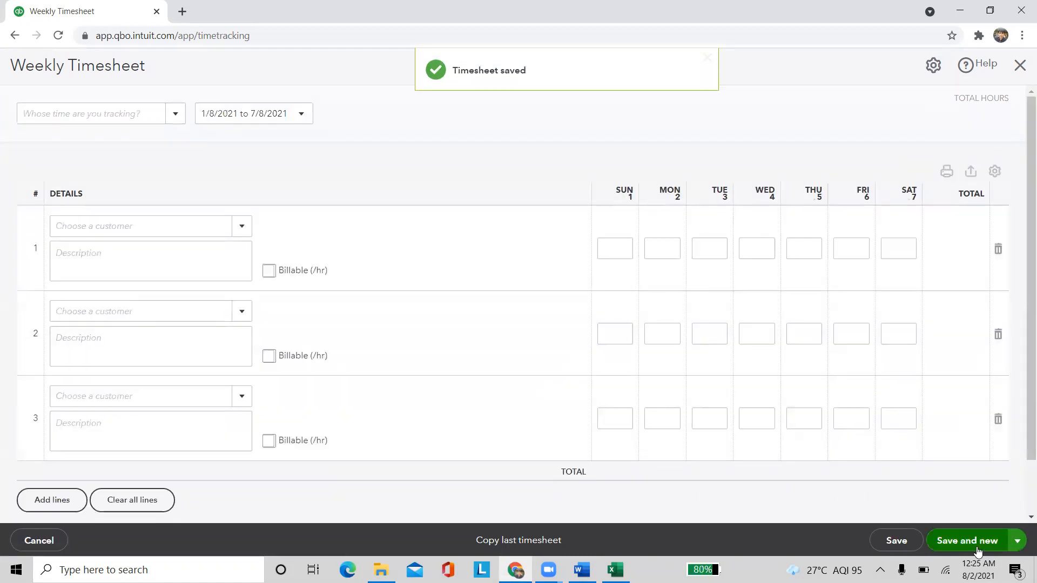
# Set the new timesheet to the employee for the week 18/10/2020 to 24/10/2020
pyautogui.click(175, 113)
pyautogui.click(117, 158)
pyautogui.click(302, 116)
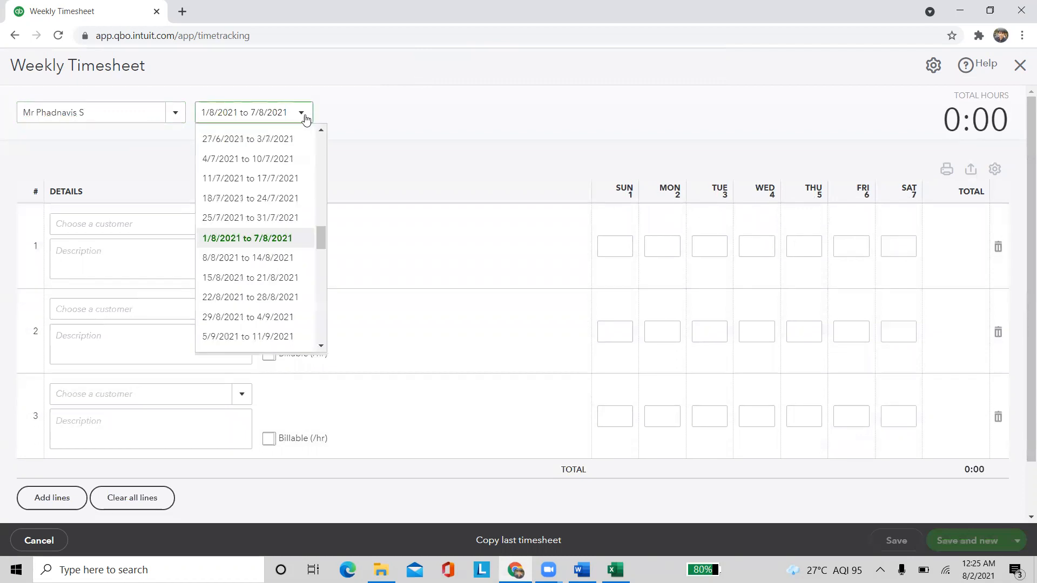
pyautogui.scroll(15, 289, 251)
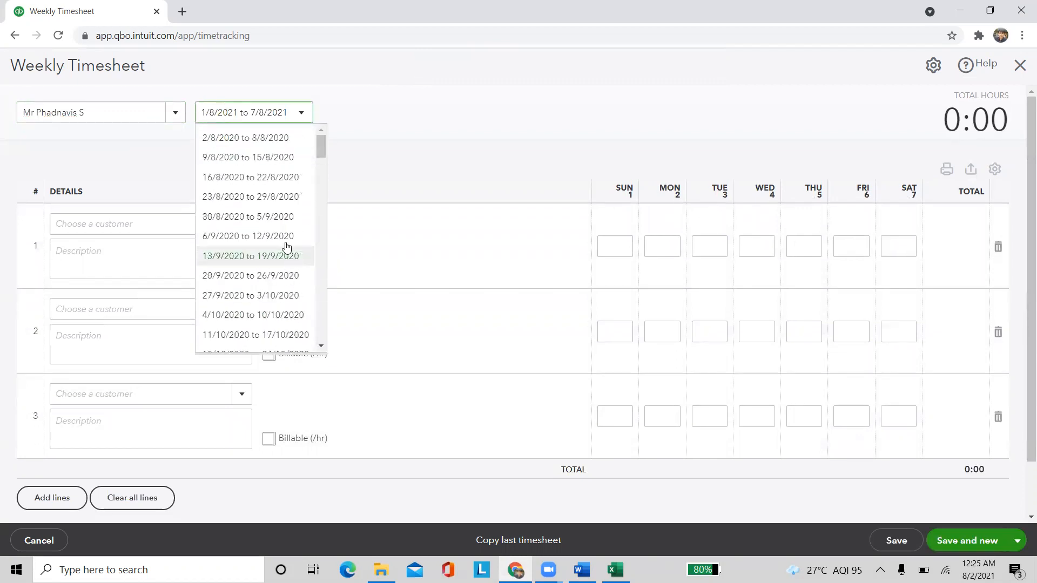
pyautogui.scroll(-1, 263, 285)
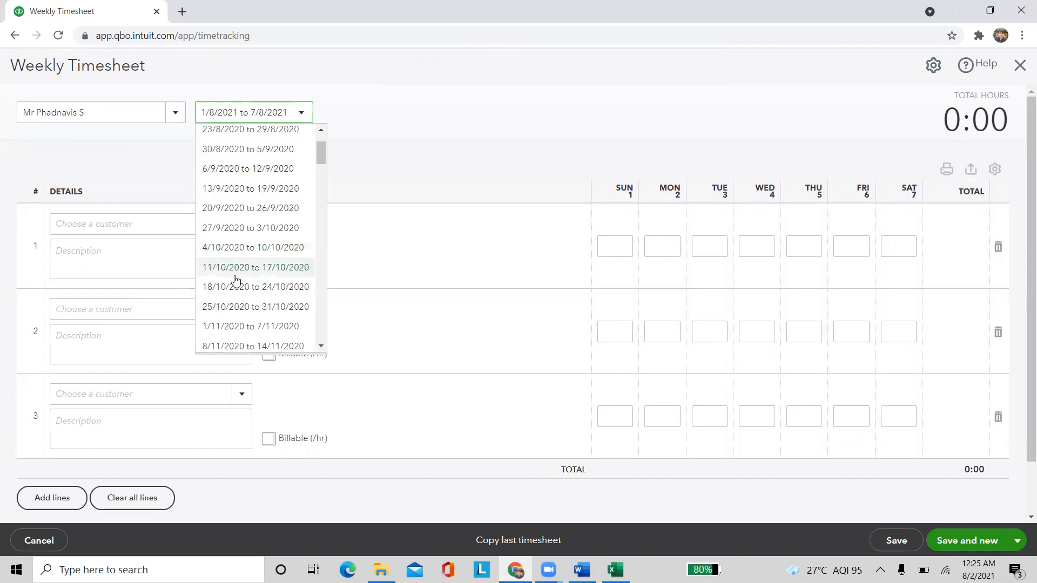
pyautogui.click(241, 287)
# Set row 1 to Infosys with a Java supporting services description, marked billable
pyautogui.click(241, 227)
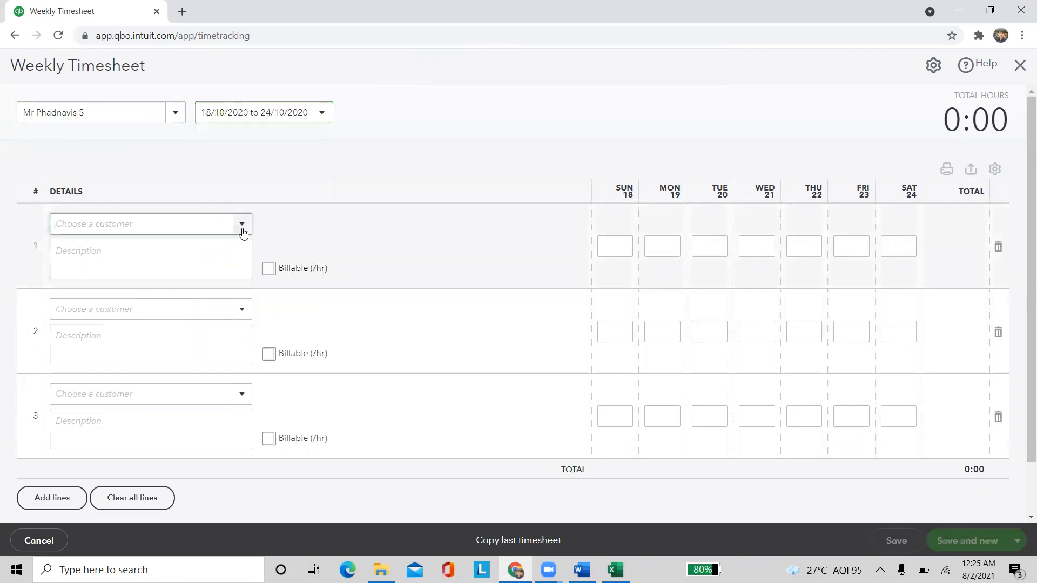
pyautogui.click(120, 274)
pyautogui.click(160, 258)
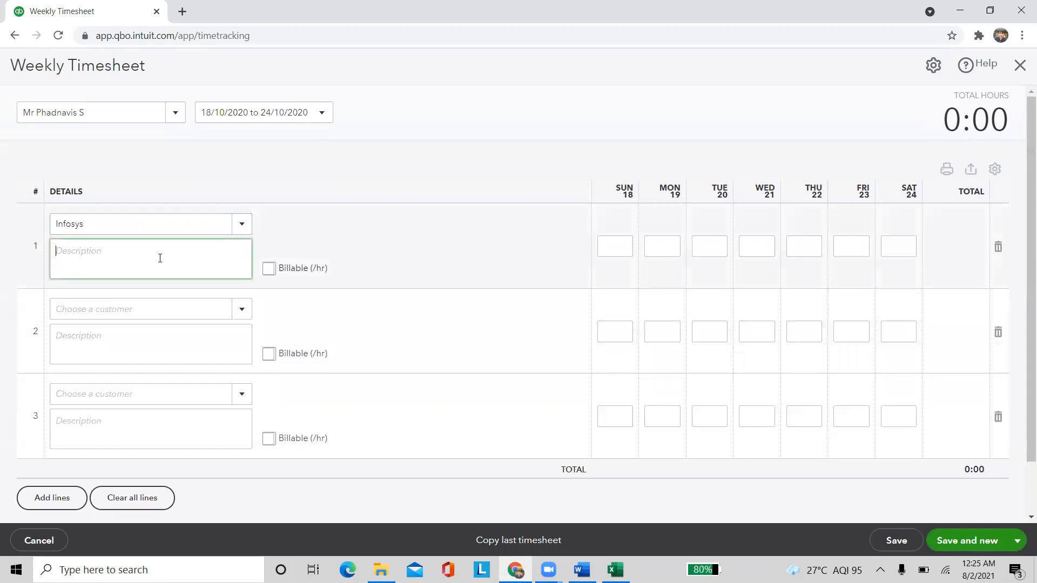
pyautogui.write('Java supporting services')
pyautogui.click(268, 268)
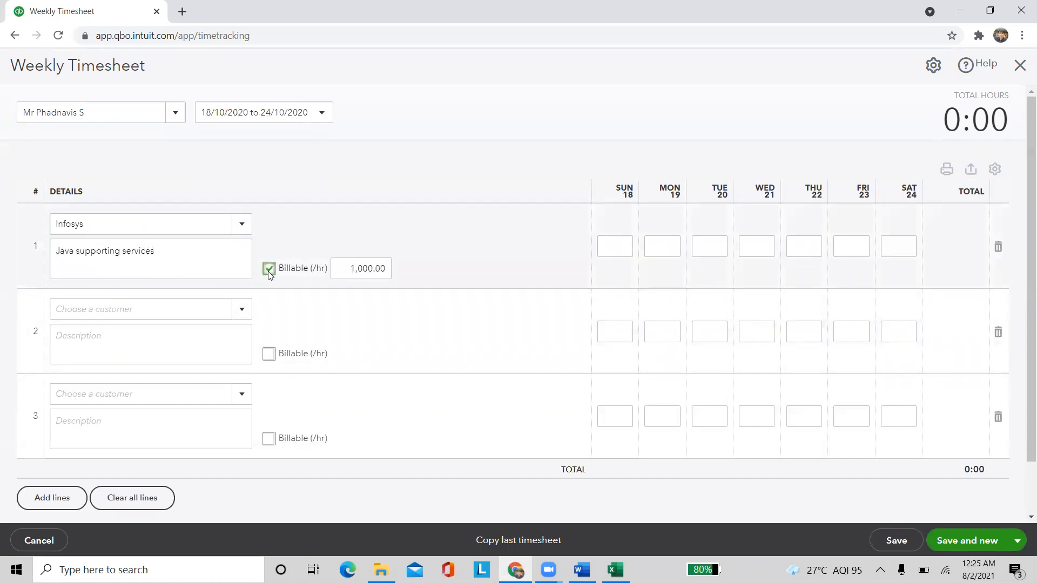
# Enter 8 hours for each day Monday through Friday on row 1
pyautogui.click(661, 246)
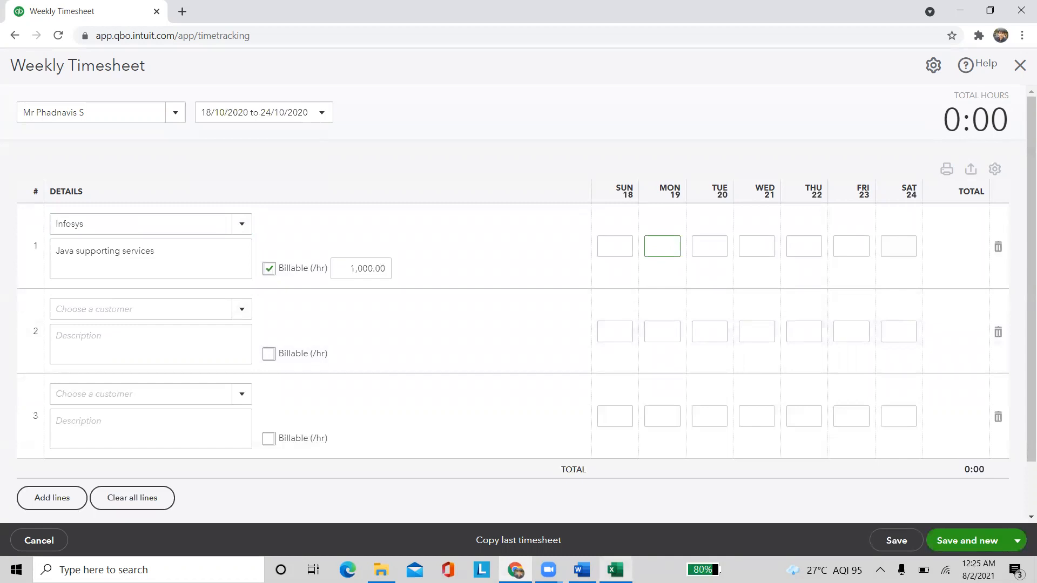
pyautogui.click(582, 570)
pyautogui.scroll(-3, 720, 419)
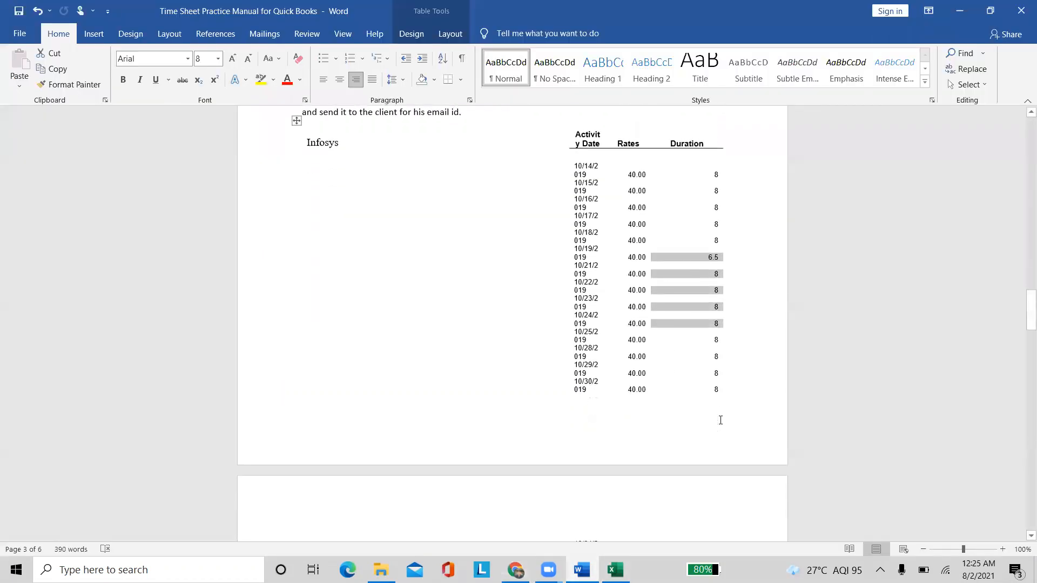
pyautogui.hotkey('alt', 'Tab')
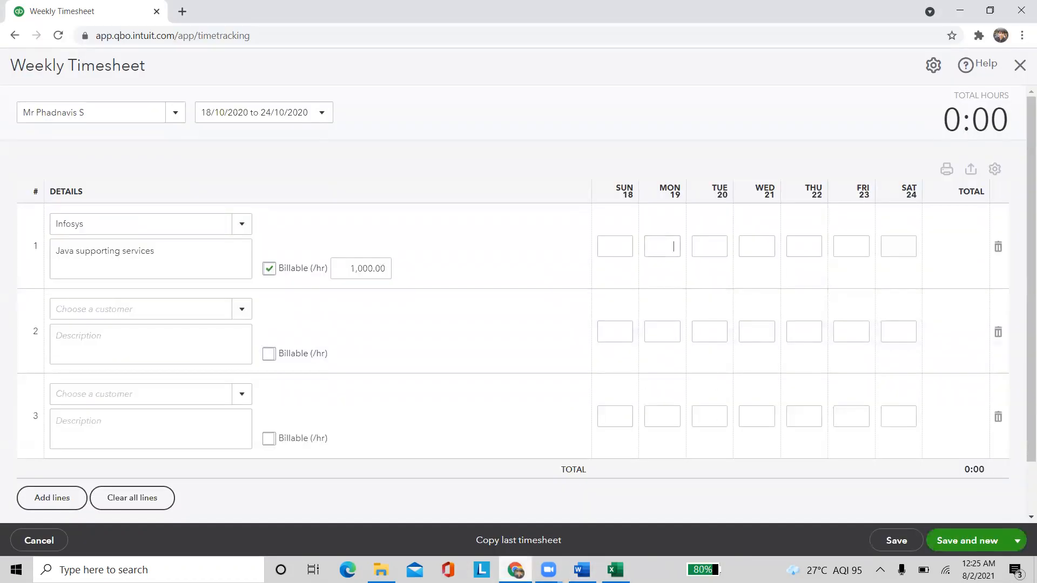
pyautogui.write('8')
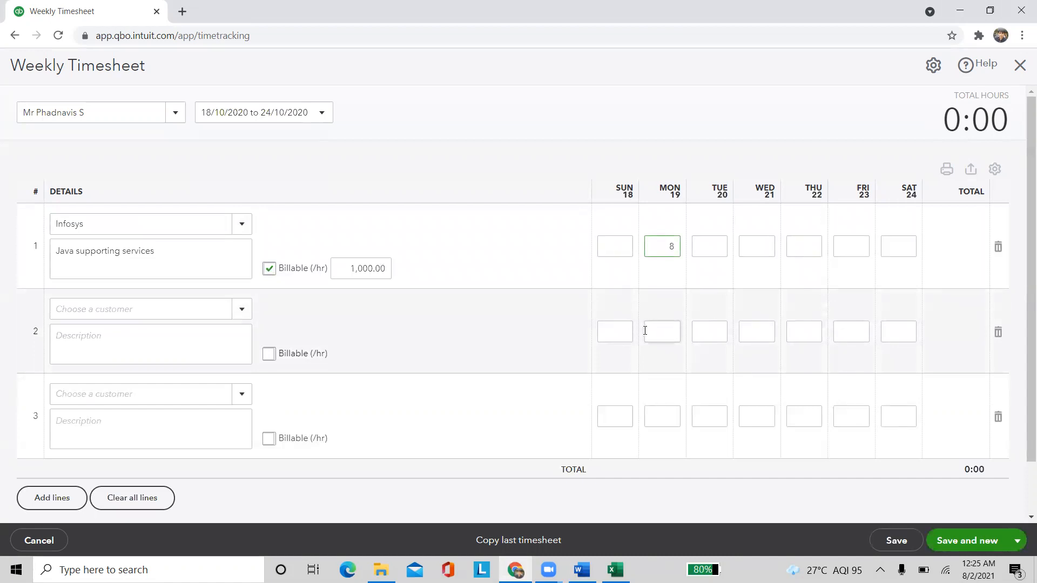
pyautogui.press('Tab')
pyautogui.write('8')
pyautogui.press('Tab')
pyautogui.write('8')
pyautogui.press('Tab')
pyautogui.write('8')
pyautogui.press('Tab')
pyautogui.write('8')
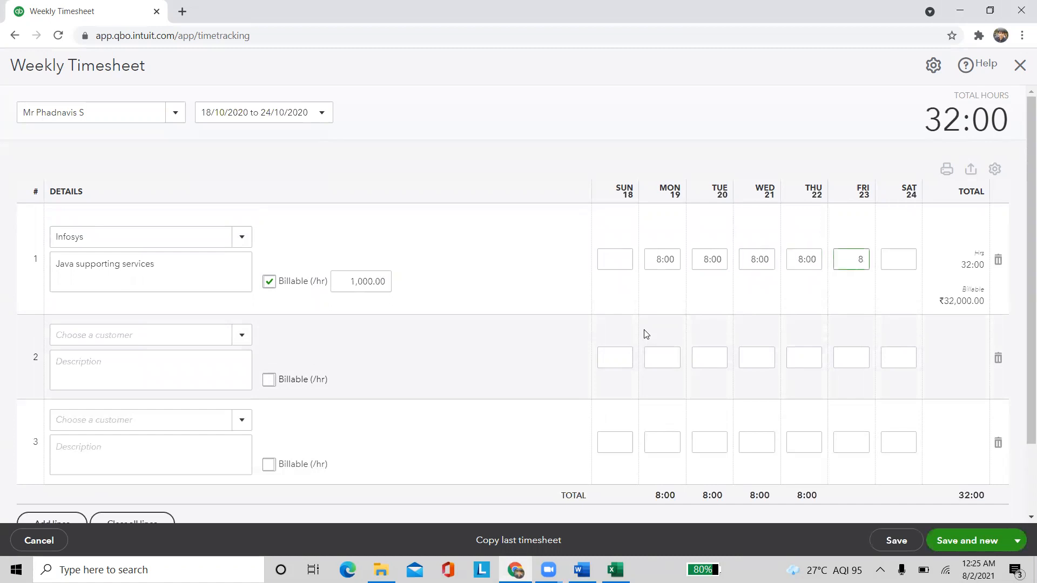
pyautogui.press('Tab')
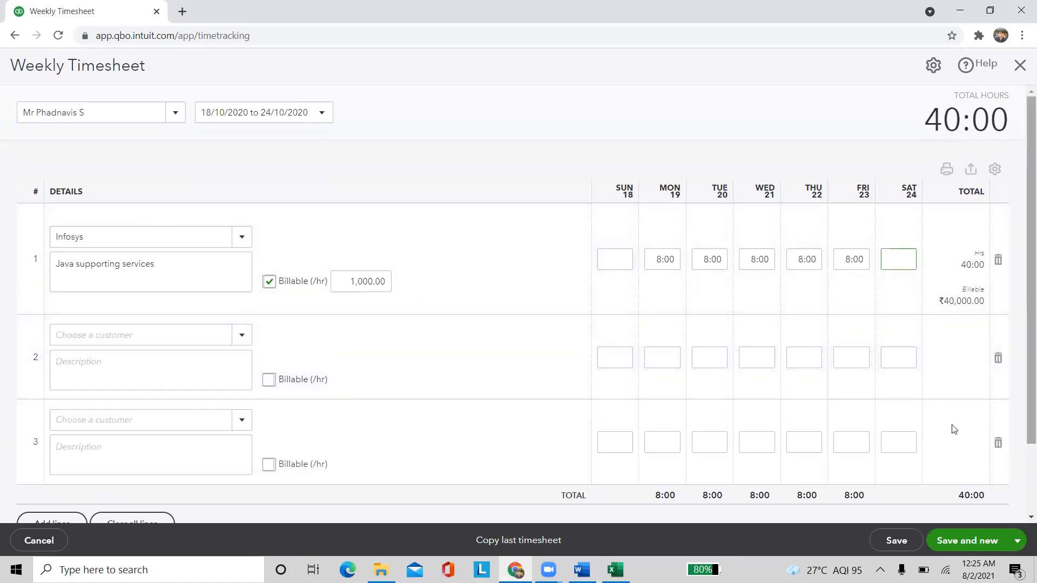
pyautogui.click(1015, 542)
# Save and close the timesheet and return to the Employees list
pyautogui.click(920, 517)
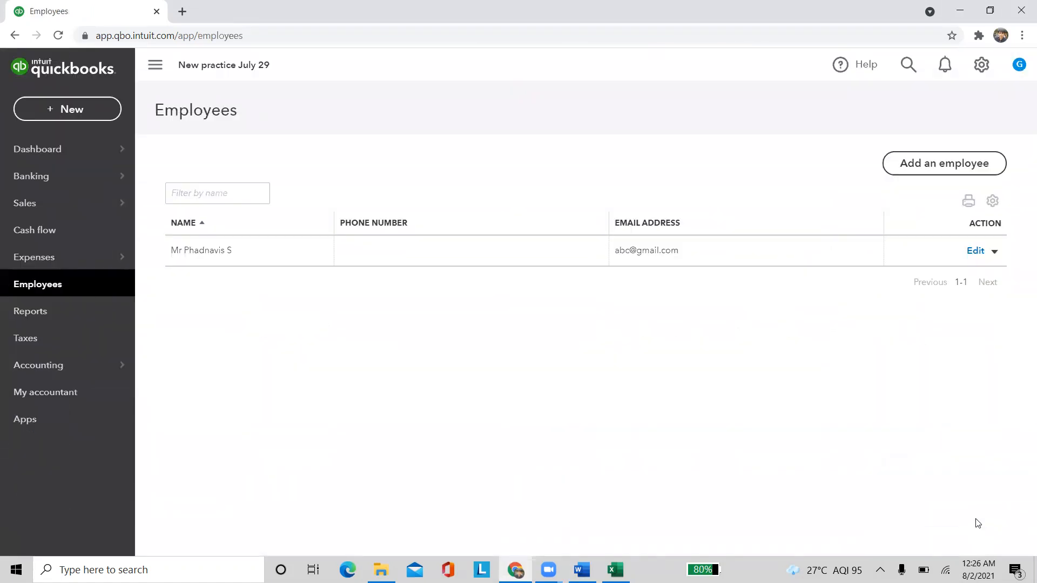
pyautogui.click(54, 154)
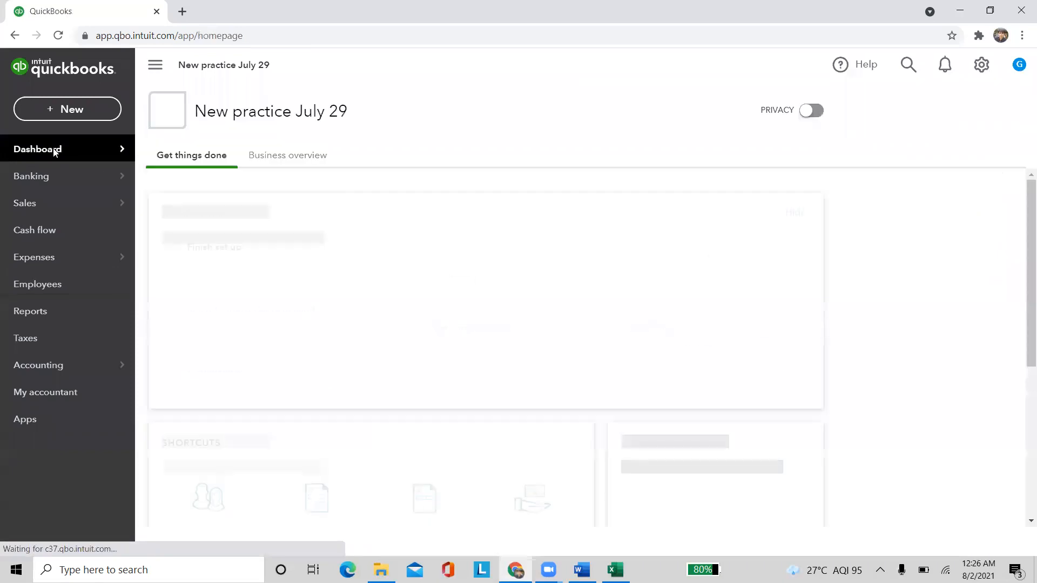
pyautogui.click(57, 288)
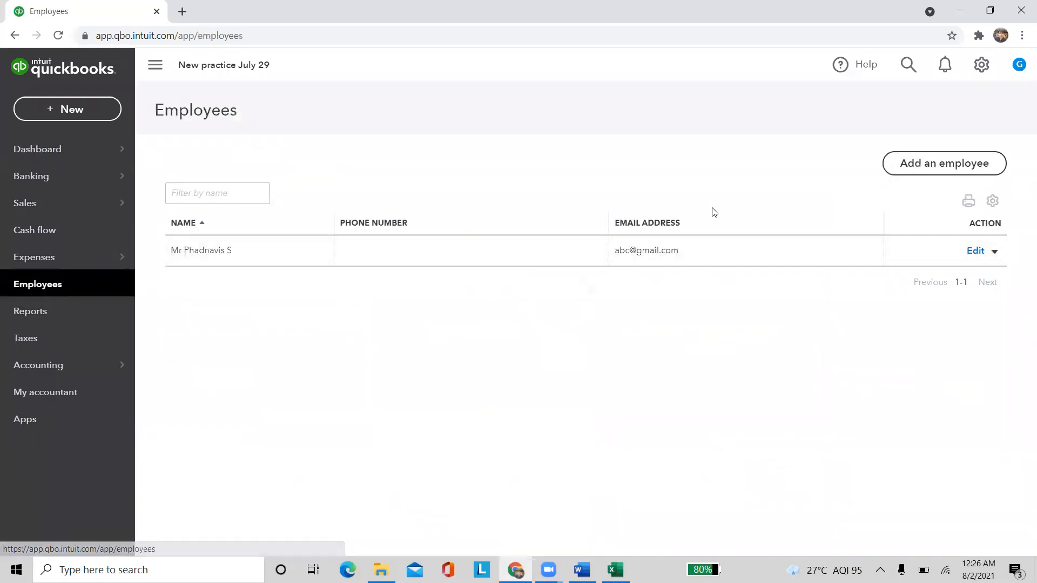
# Run the employee's time activity report for All Dates, showing 118:30 for Infosys
pyautogui.click(994, 252)
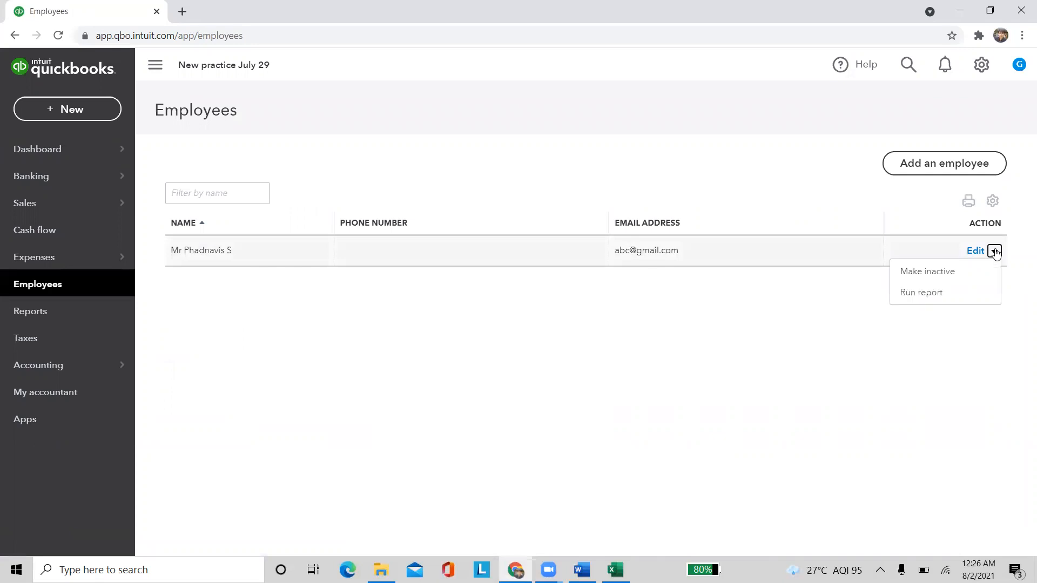
pyautogui.click(922, 293)
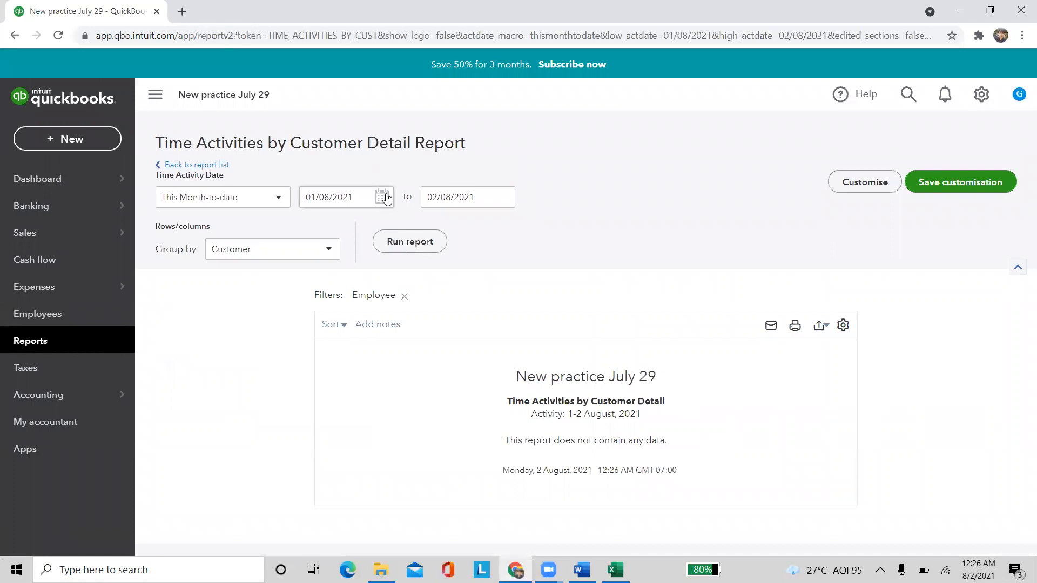
pyautogui.click(221, 221)
pyautogui.click(390, 245)
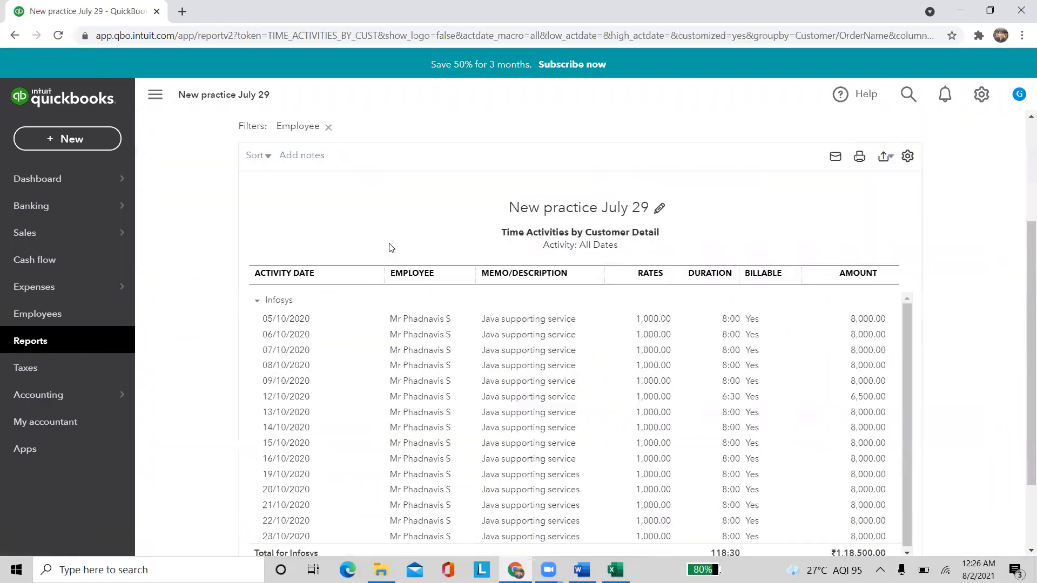
pyautogui.scroll(-3, 440, 257)
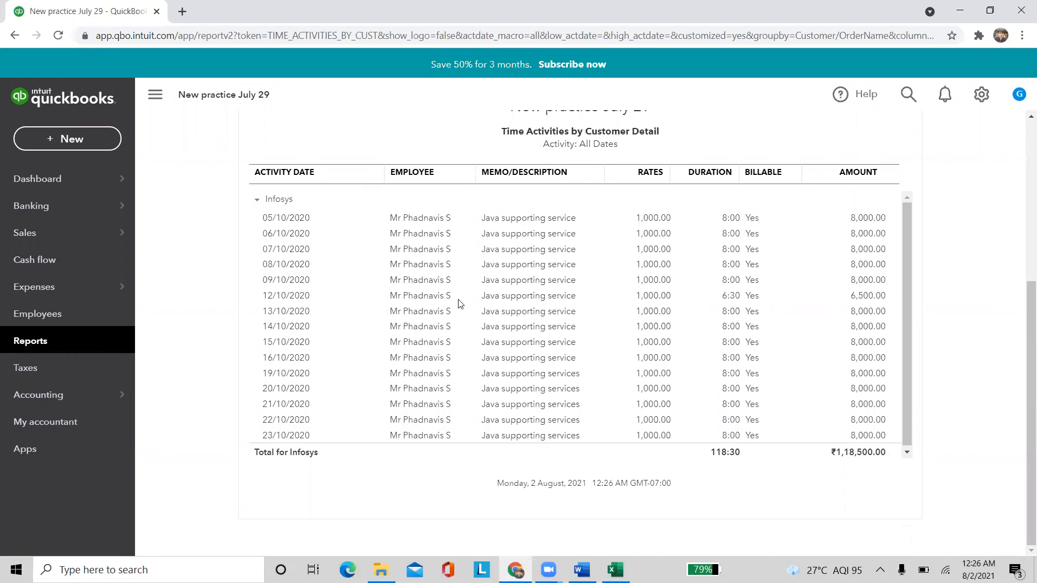
# Show All Sales with the ₹1,18,500 of unbilled Infosys time charges
pyautogui.moveTo(113, 235)
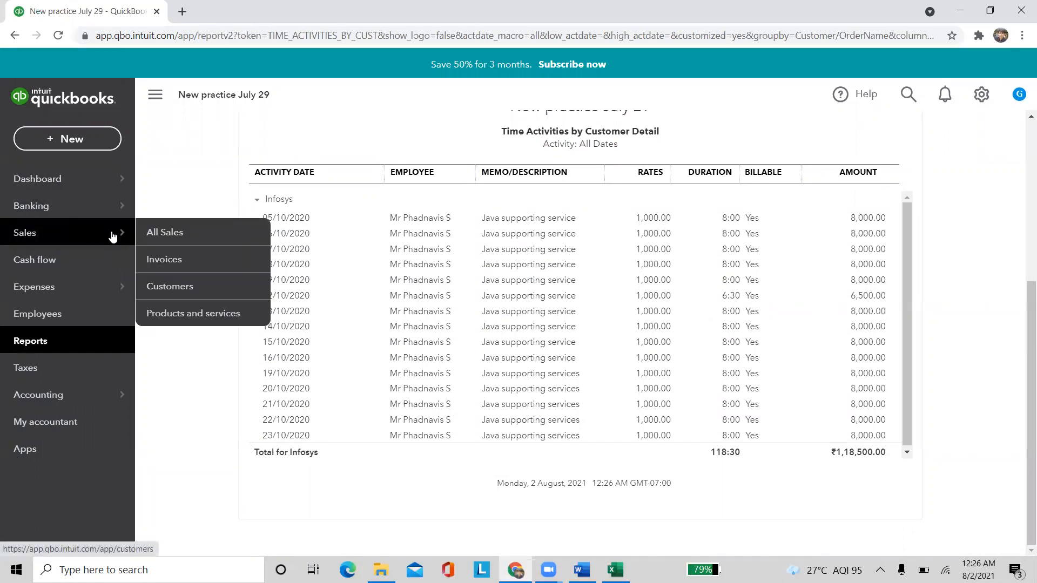
pyautogui.click(179, 241)
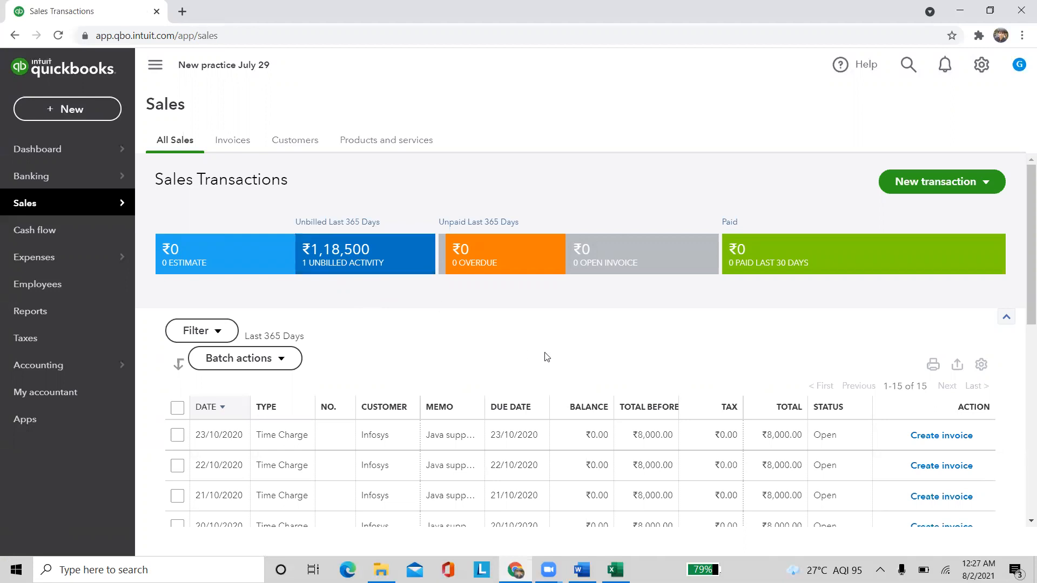
pyautogui.scroll(-10, 459, 367)
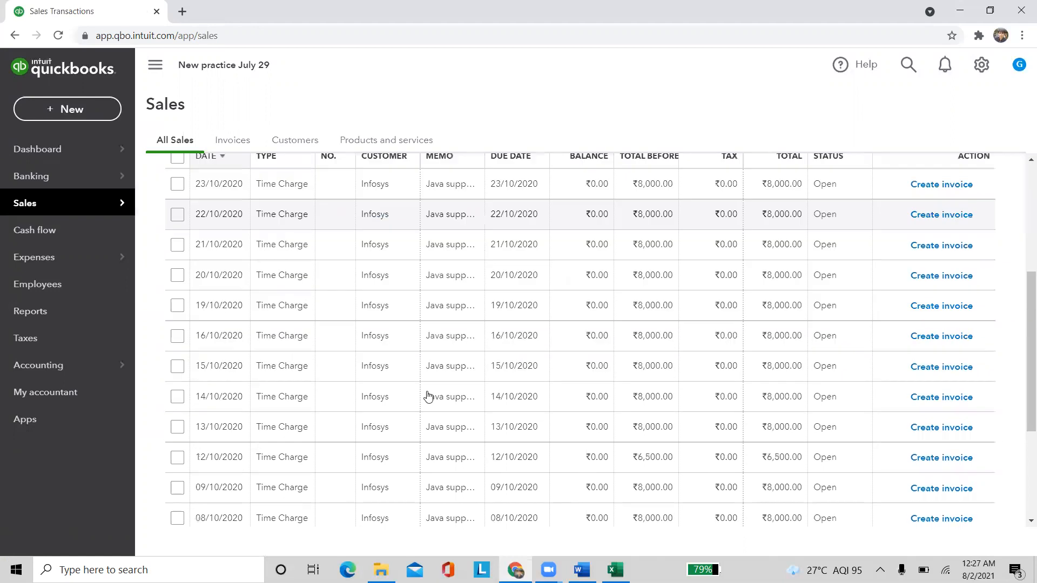
pyautogui.scroll(10, 407, 432)
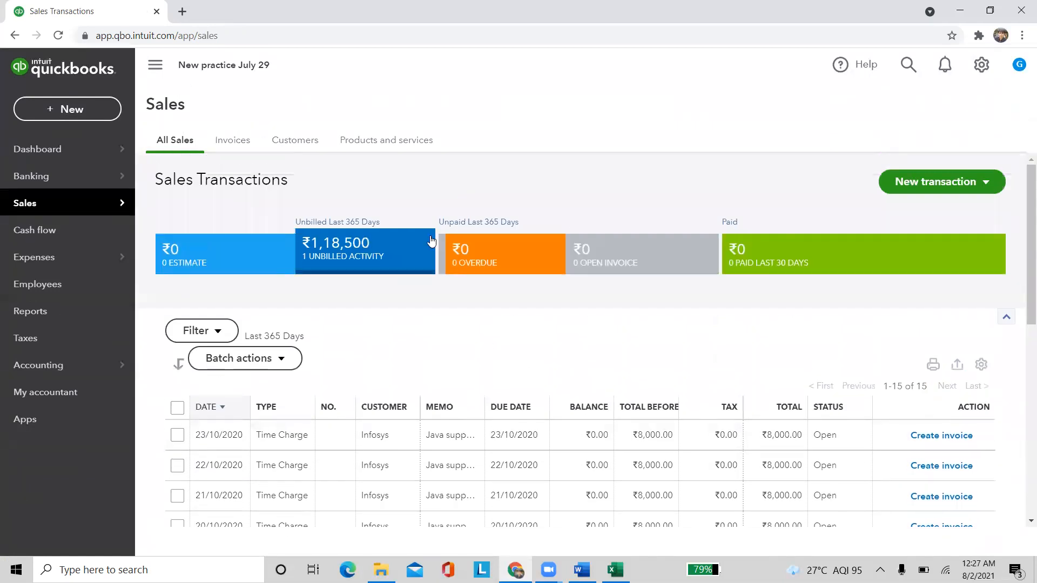
# Create a new invoice from the + New menu
pyautogui.click(54, 110)
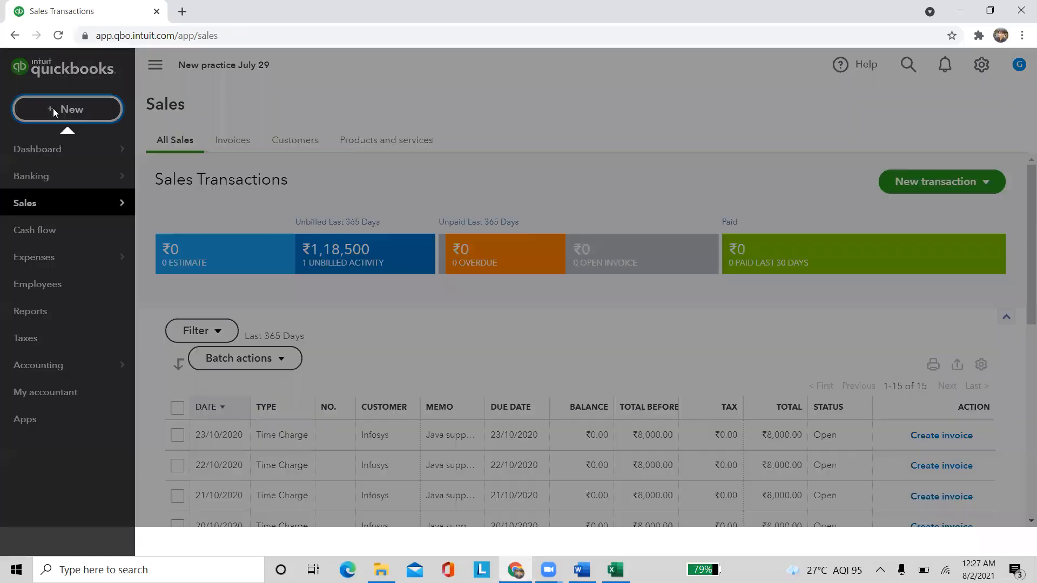
pyautogui.click(44, 200)
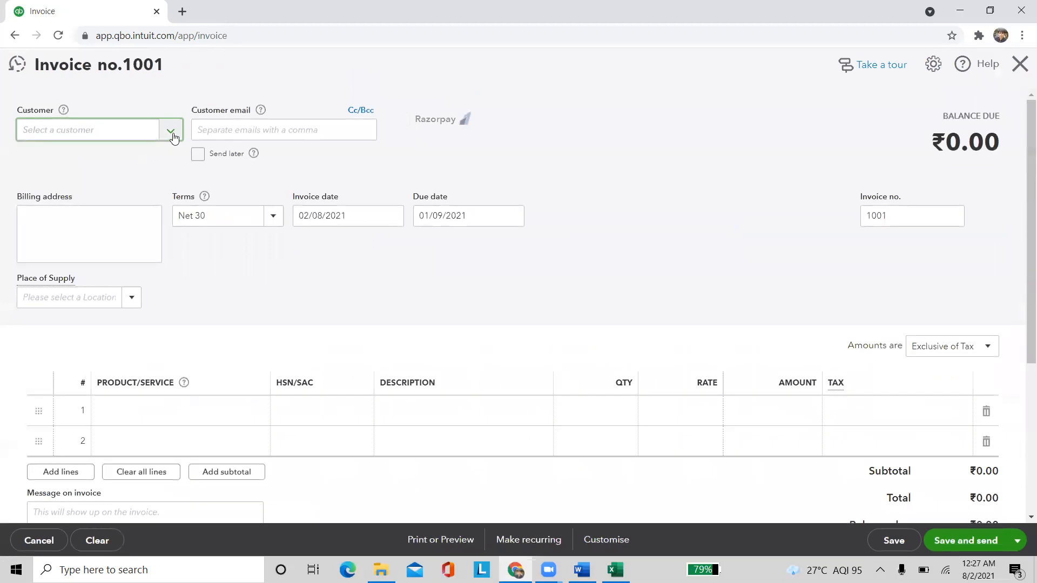
pyautogui.click(170, 131)
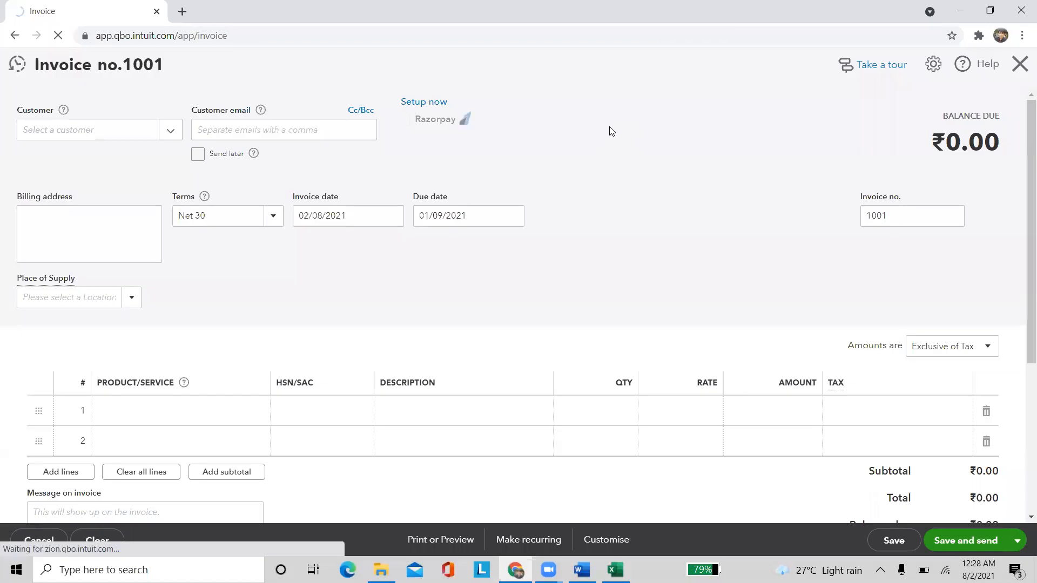
# Select Infosys as the invoice customer and review its Net 15 terms and billable time charges
pyautogui.click(170, 130)
pyautogui.click(103, 192)
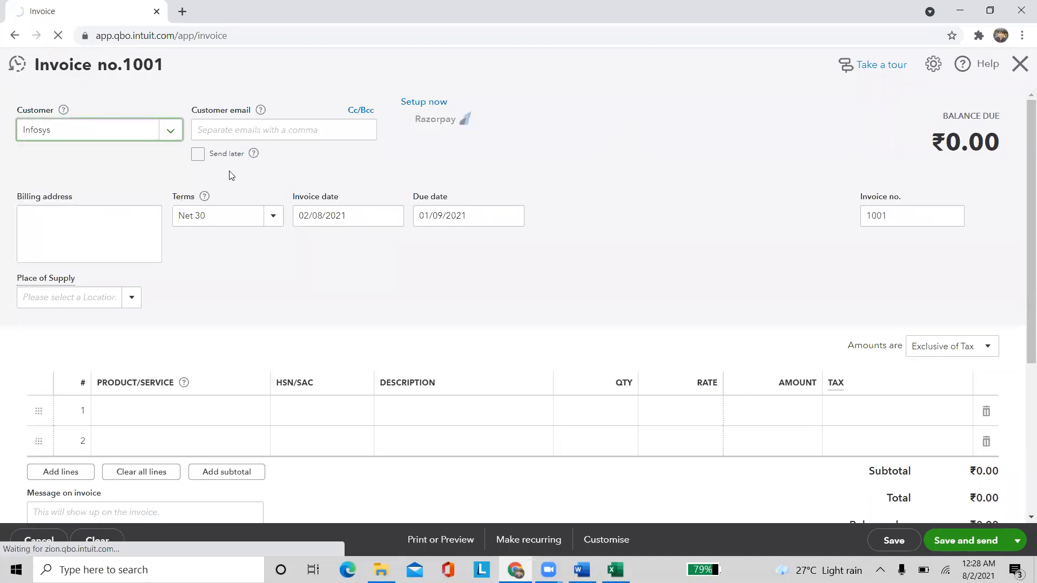
pyautogui.click(292, 296)
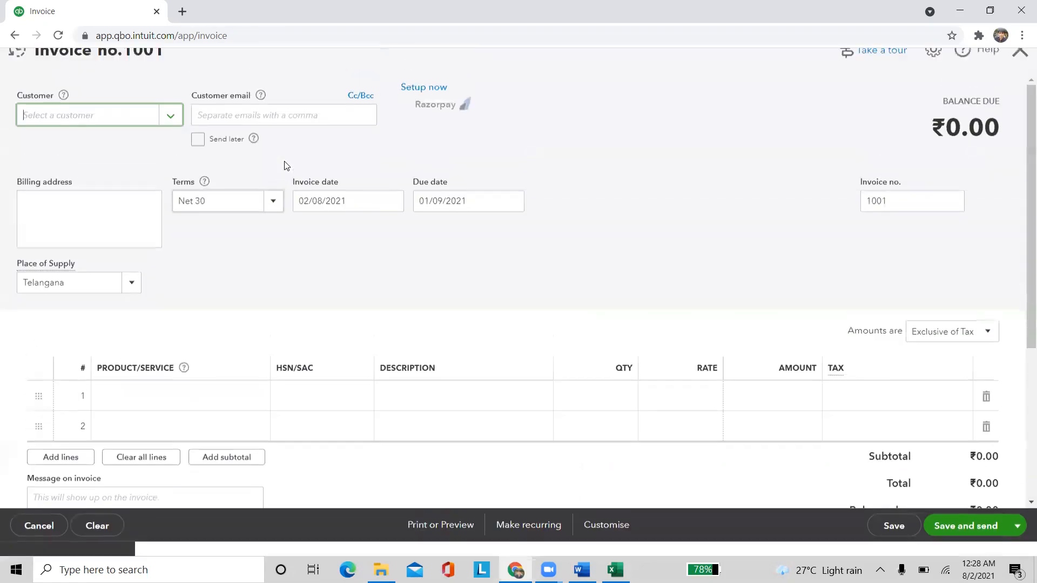
pyautogui.click(169, 135)
pyautogui.click(106, 186)
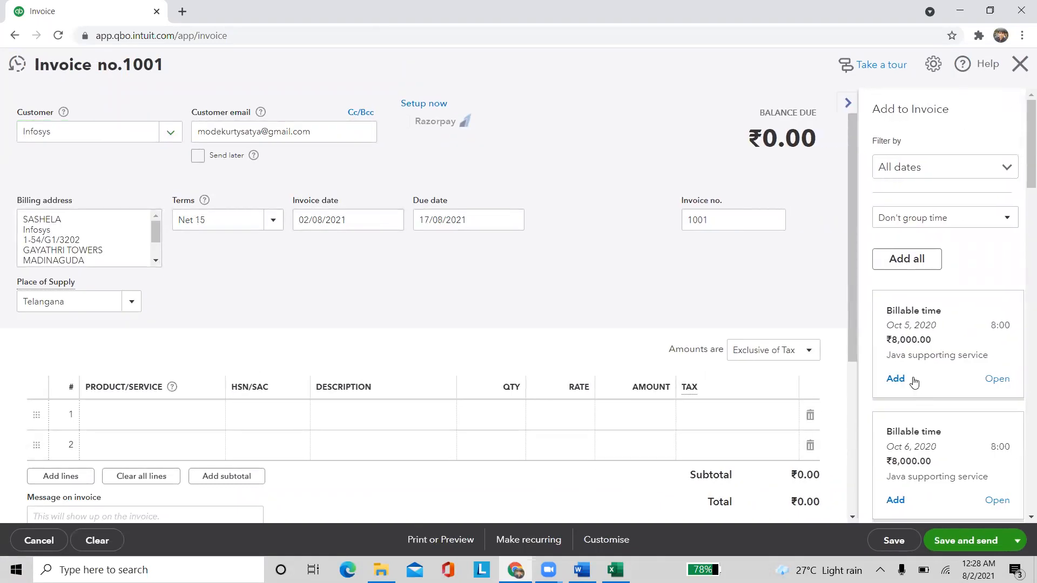
pyautogui.scroll(-5, 913, 381)
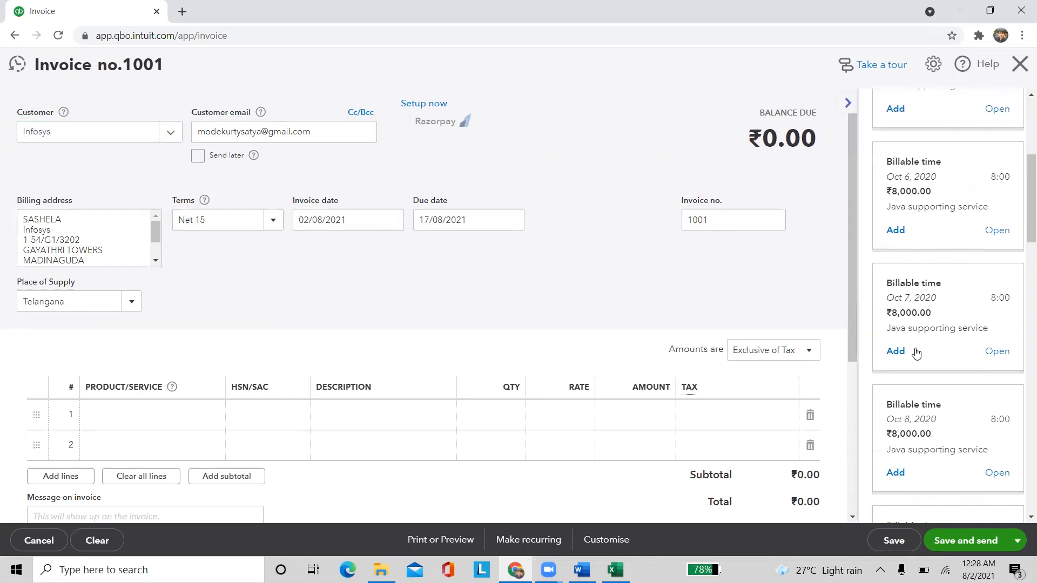
pyautogui.scroll(-15, 917, 353)
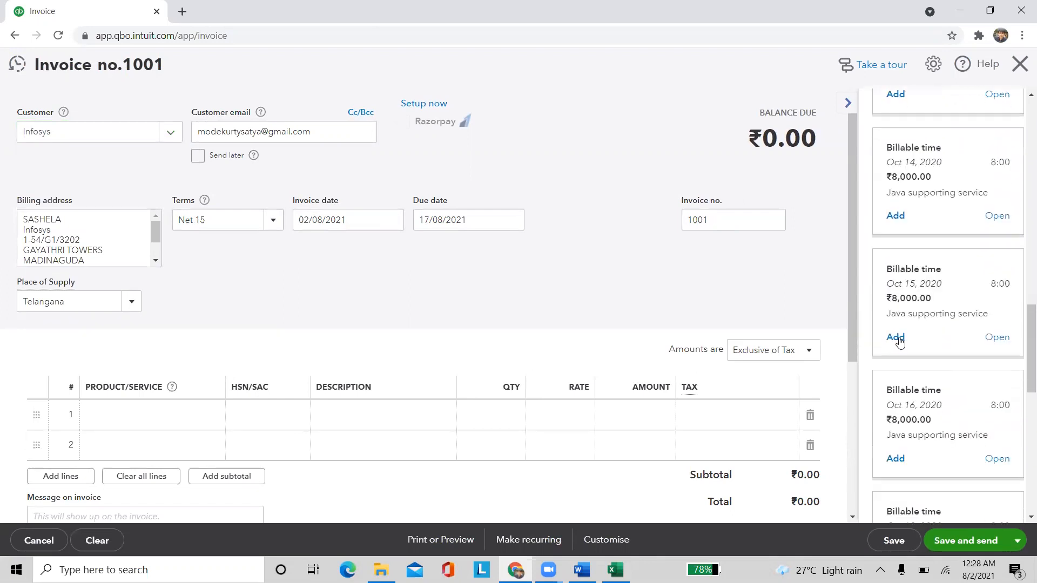
pyautogui.scroll(-5, 899, 342)
pyautogui.scroll(20, 892, 368)
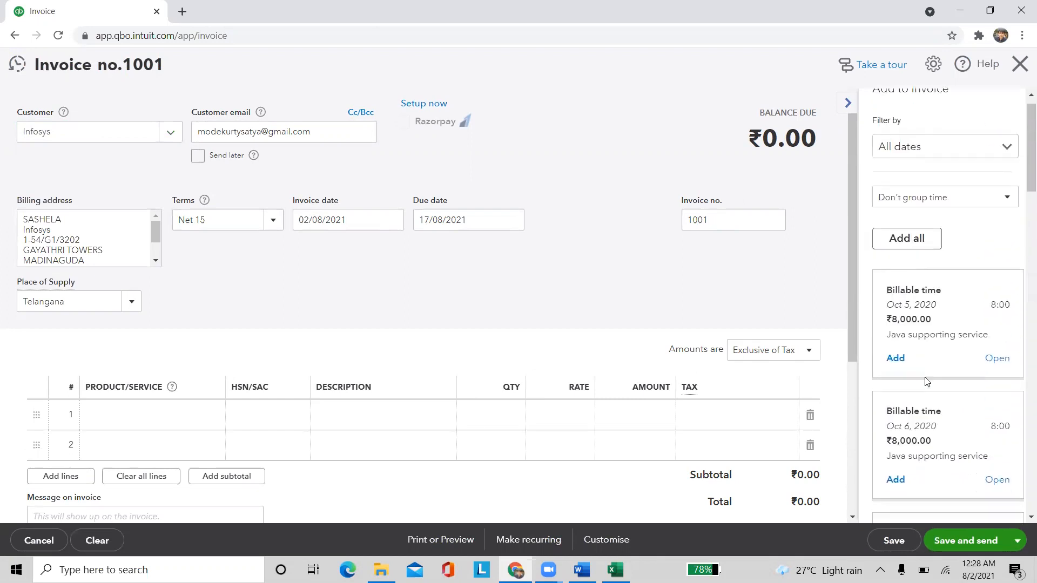
pyautogui.scroll(-2, 927, 381)
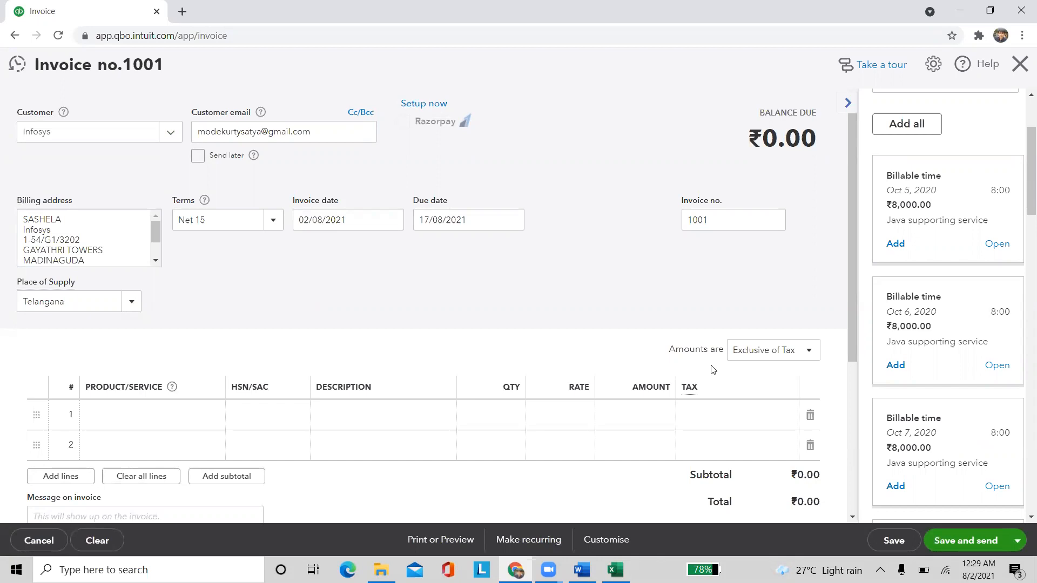
pyautogui.scroll(-6, 916, 276)
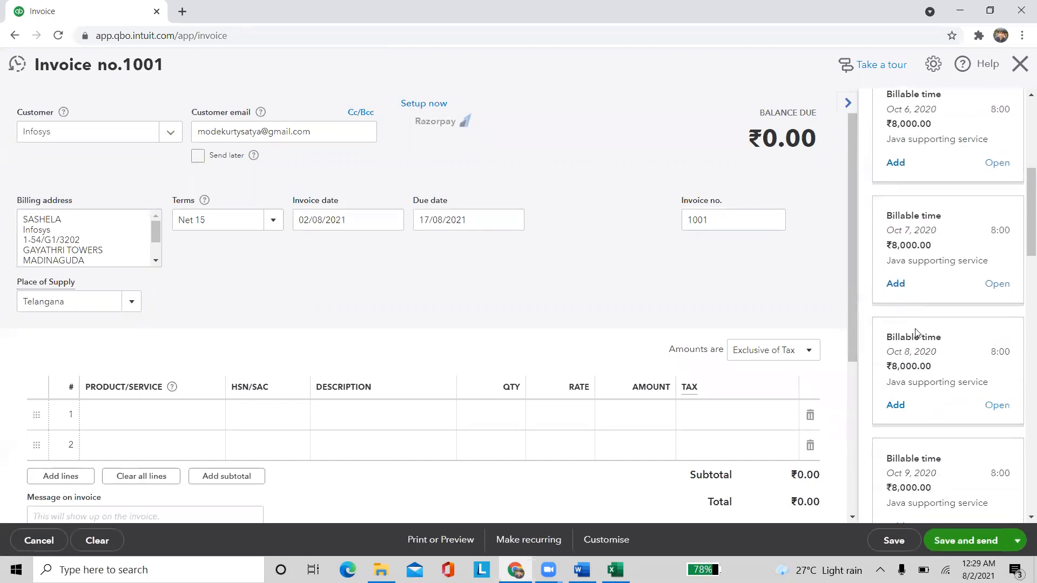
pyautogui.scroll(-2, 916, 383)
pyautogui.scroll(10, 915, 324)
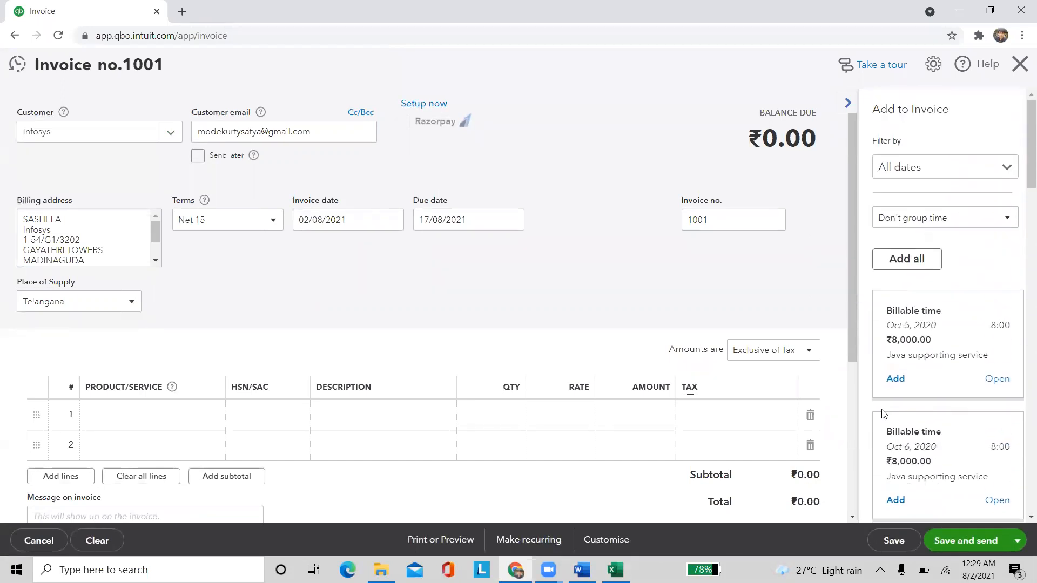
# Add all 15 billable Infosys time entries to the invoice, totalling ₹1,18,500.00
pyautogui.click(911, 266)
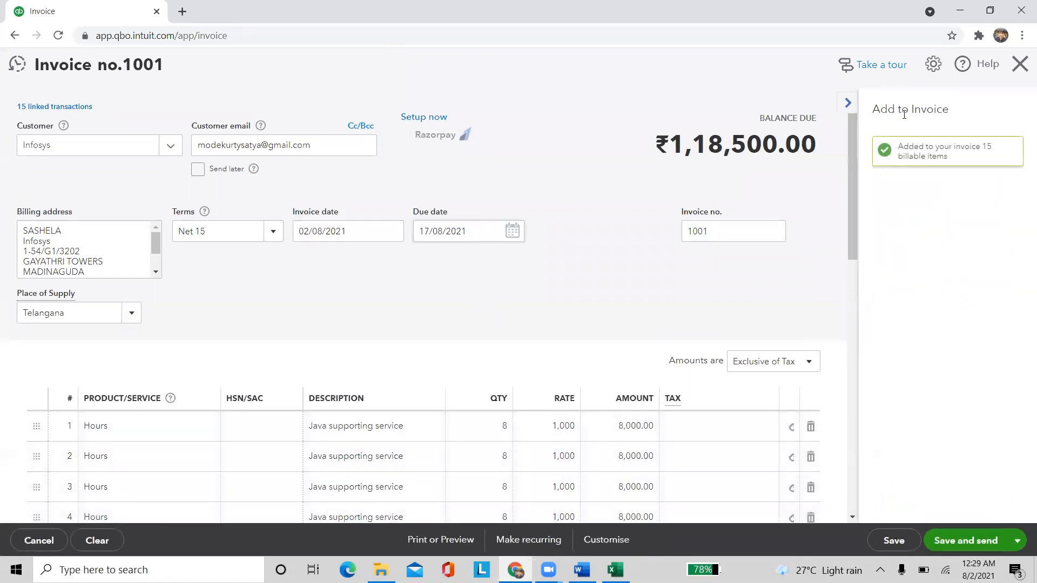
pyautogui.moveTo(15, 112); pyautogui.dragTo(80, 117)
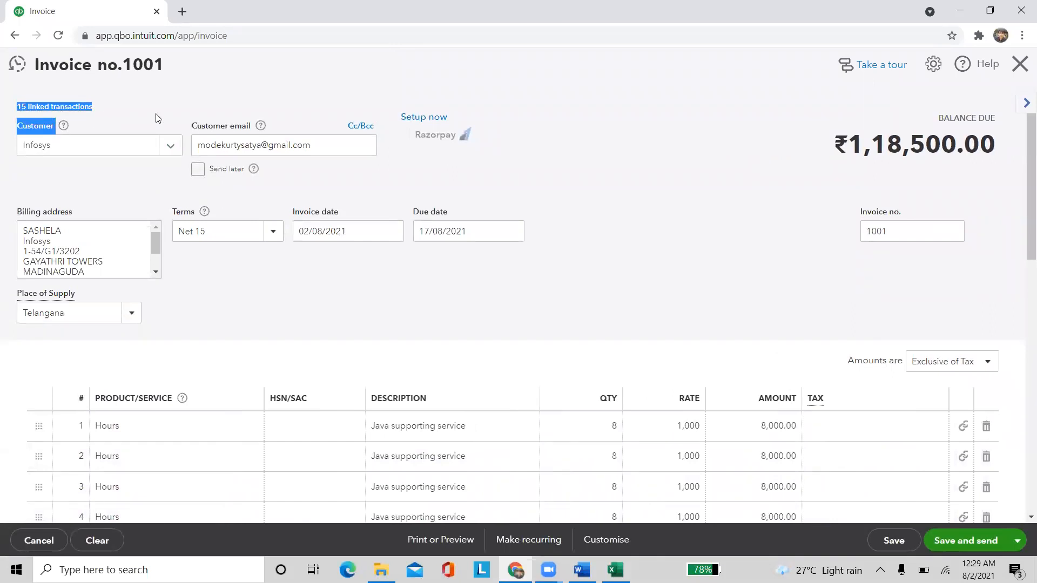
pyautogui.click(632, 180)
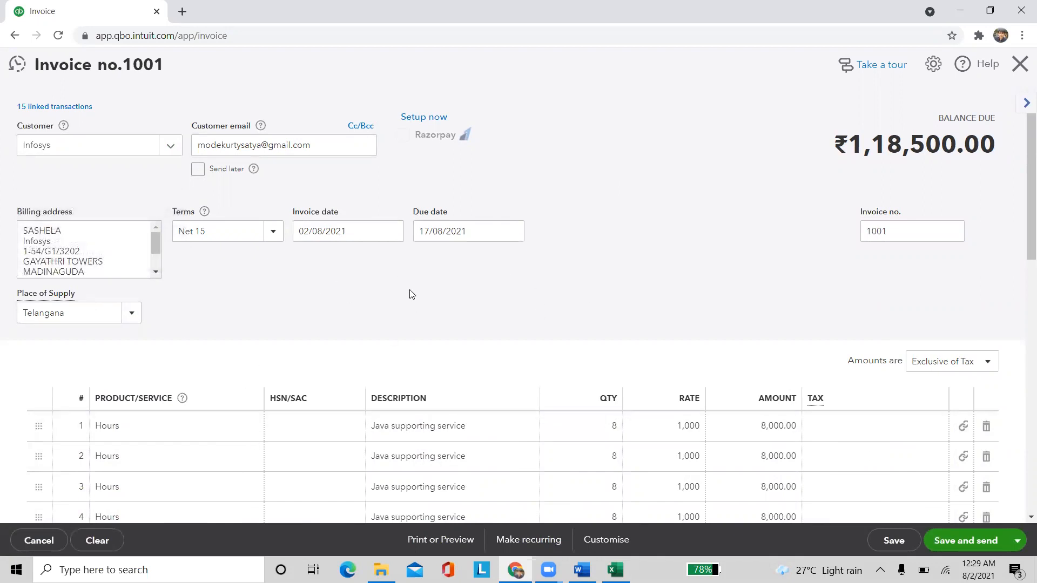
pyautogui.scroll(-3, 412, 291)
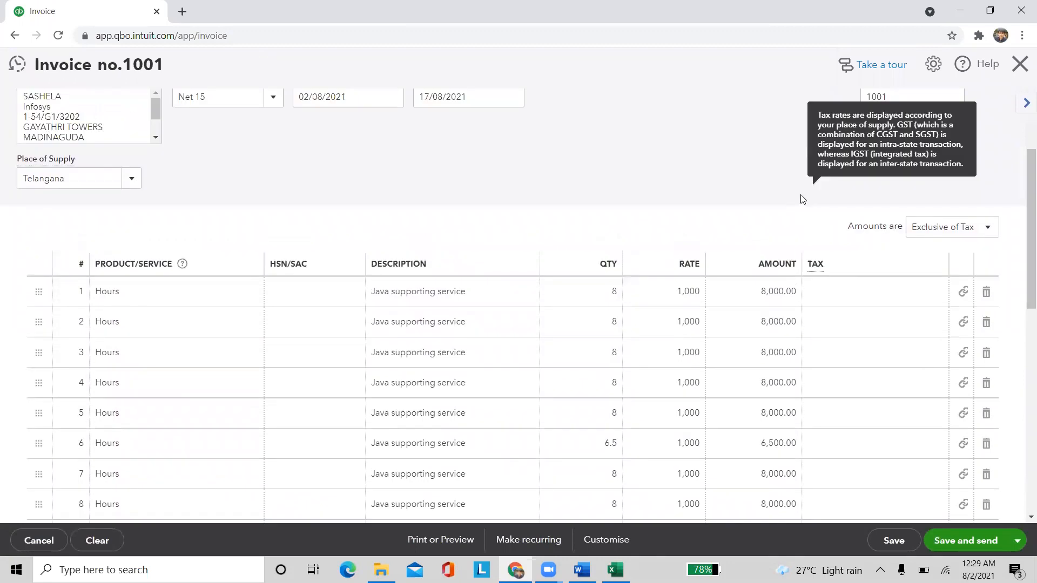
pyautogui.scroll(3, 801, 196)
# Change the invoice number from 1001 to INV/00012
pyautogui.click(914, 232)
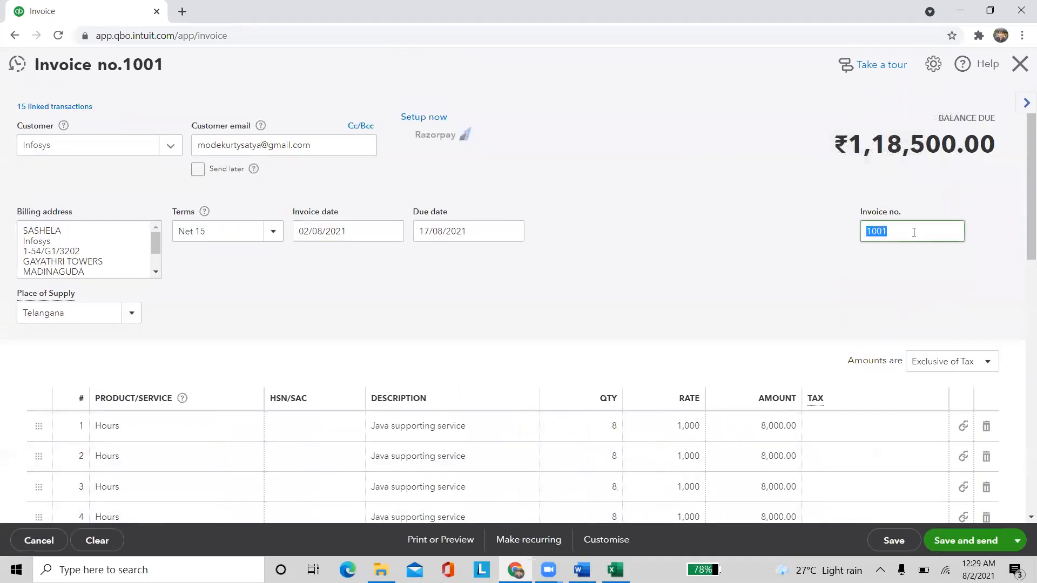
pyautogui.write('INV/00012')
pyautogui.click(697, 244)
pyautogui.scroll(-5, 602, 272)
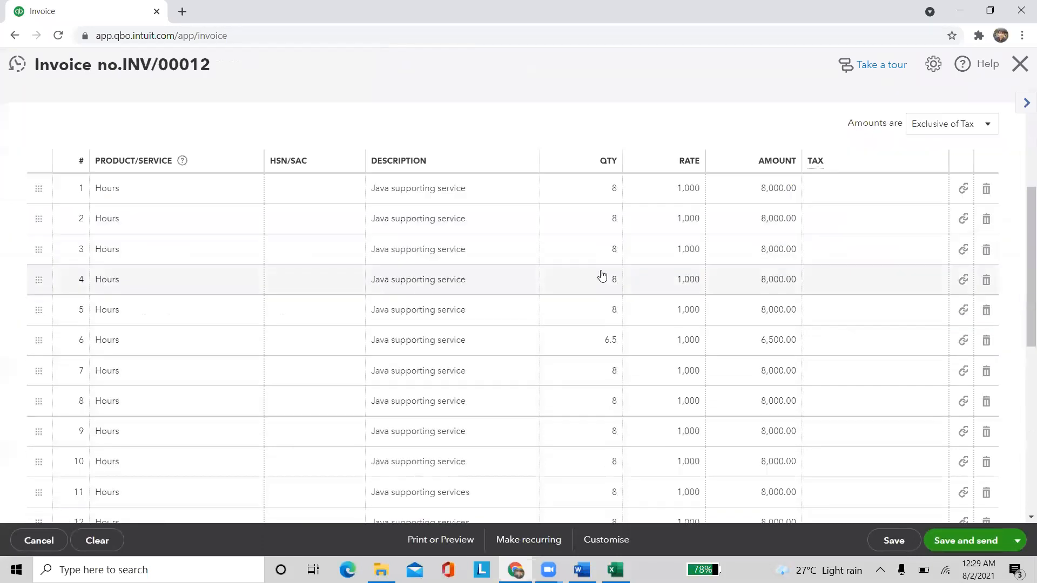
pyautogui.scroll(-8, 606, 329)
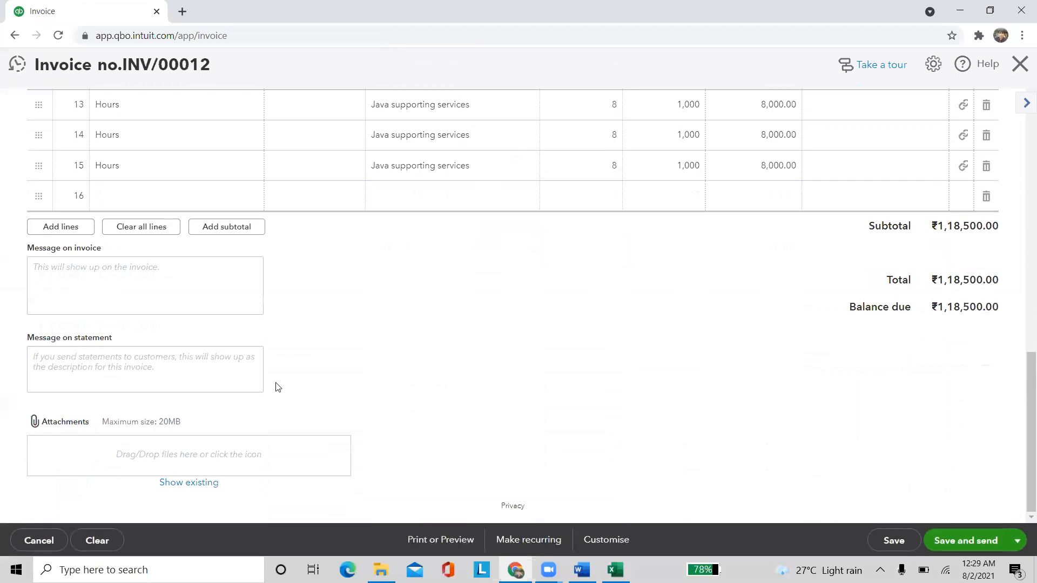
pyautogui.scroll(8, 280, 367)
pyautogui.scroll(5, 295, 295)
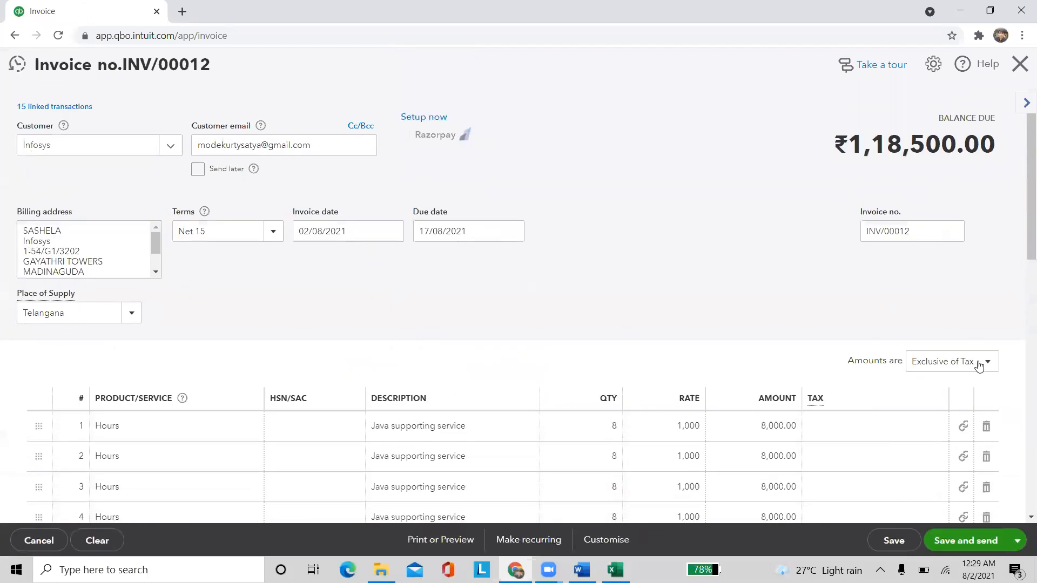
# Set line 1's tax to 18.0% GST
pyautogui.click(821, 433)
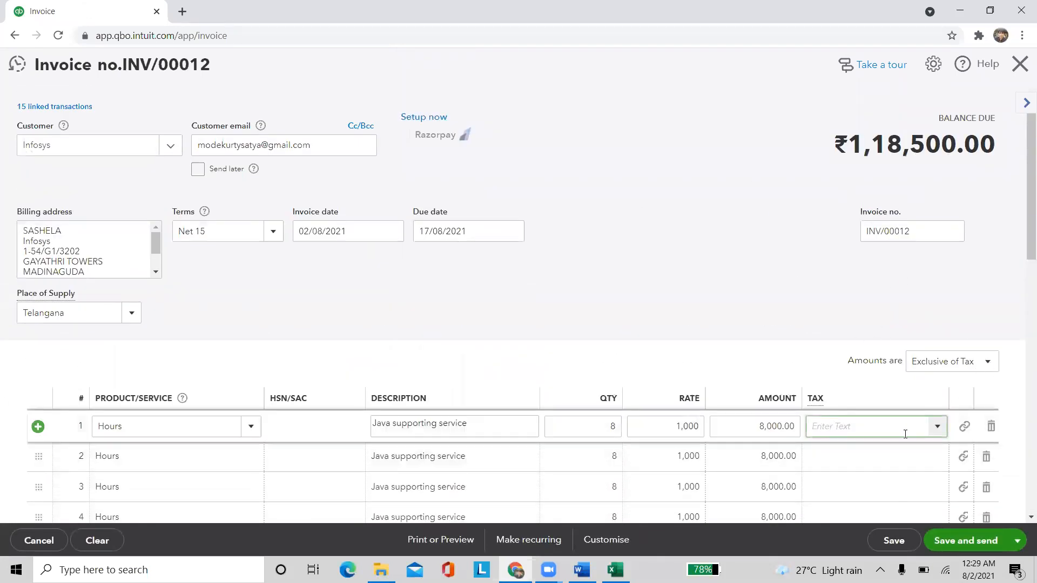
pyautogui.click(940, 427)
pyautogui.scroll(-1, 872, 347)
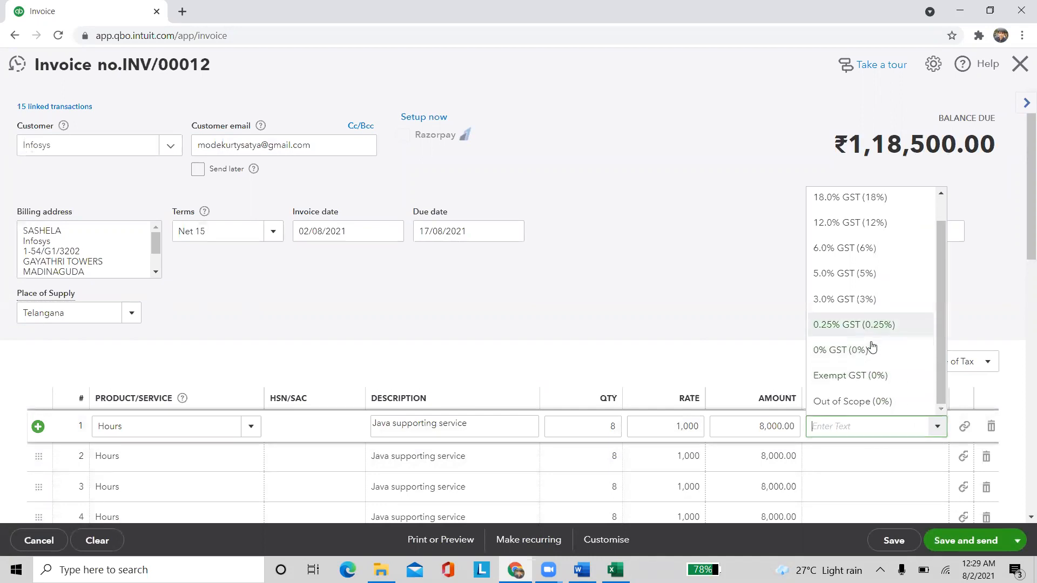
pyautogui.scroll(1, 833, 211)
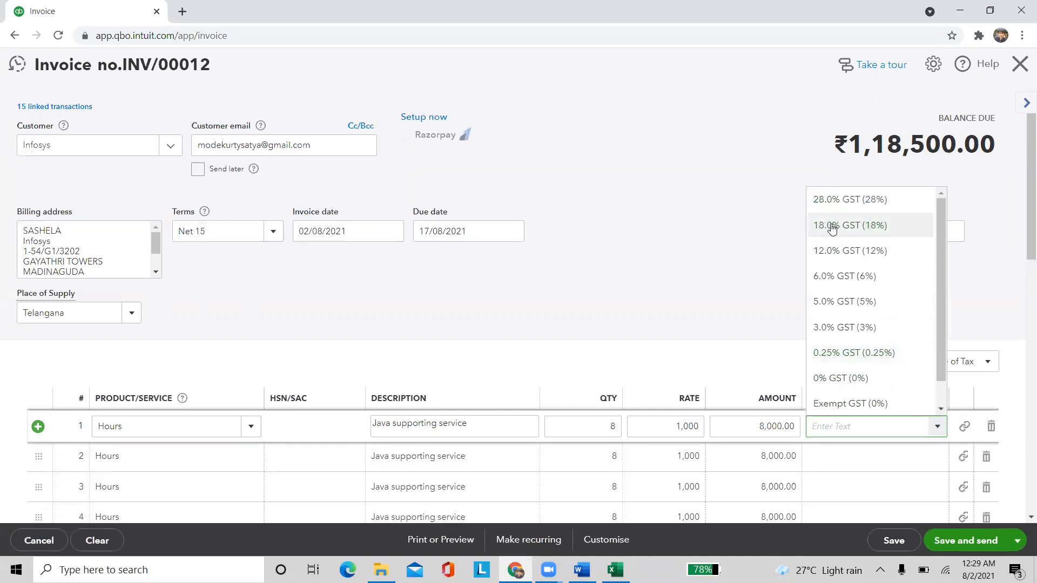
pyautogui.click(831, 224)
pyautogui.scroll(-2, 794, 340)
# Apply 18.0% GST to the remaining lines and check the ₹1,39,830.00 total with 9% CGST/SGST
pyautogui.click(814, 326)
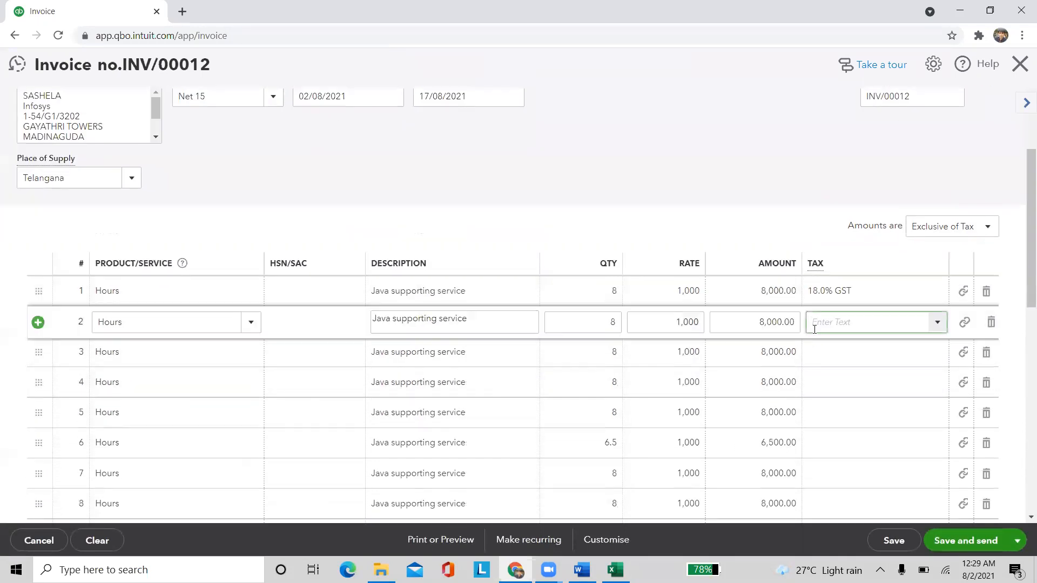
pyautogui.write('18')
pyautogui.click(859, 347)
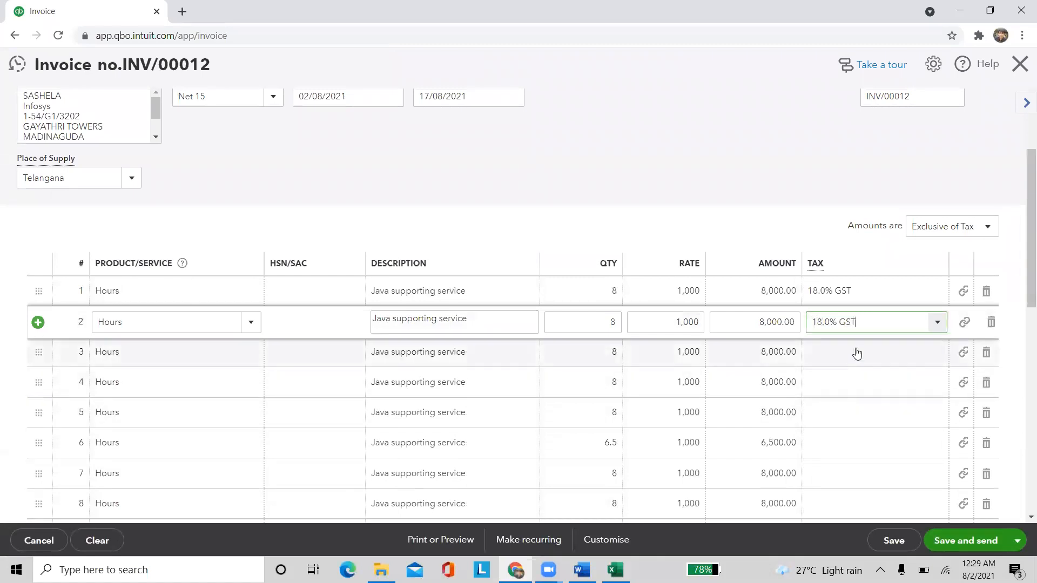
pyautogui.click(852, 348)
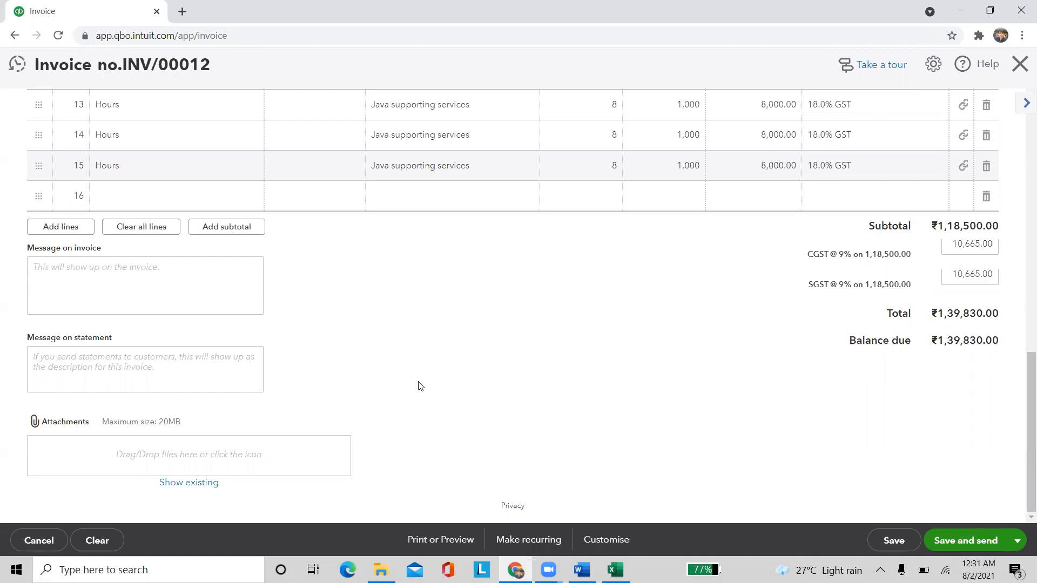
pyautogui.scroll(6, 419, 308)
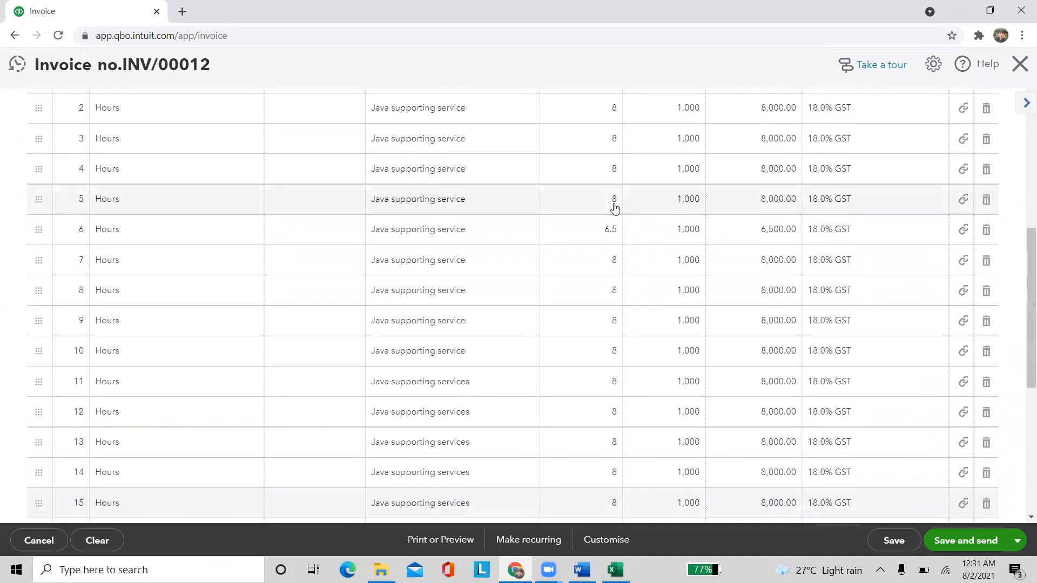
pyautogui.scroll(-5, 637, 208)
pyautogui.scroll(4, 678, 203)
pyautogui.scroll(-6, 757, 179)
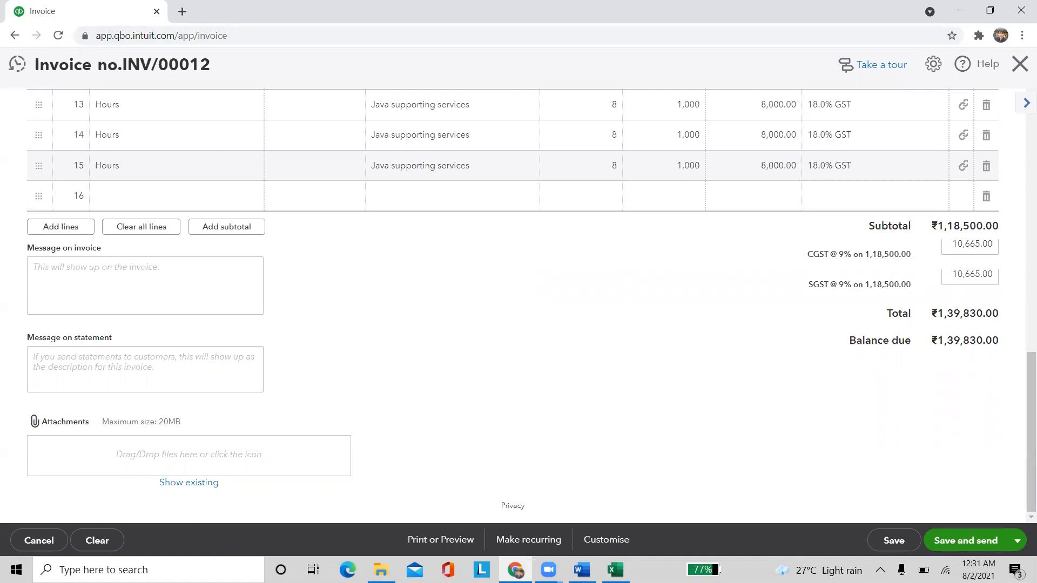
pyautogui.scroll(10, 249, 354)
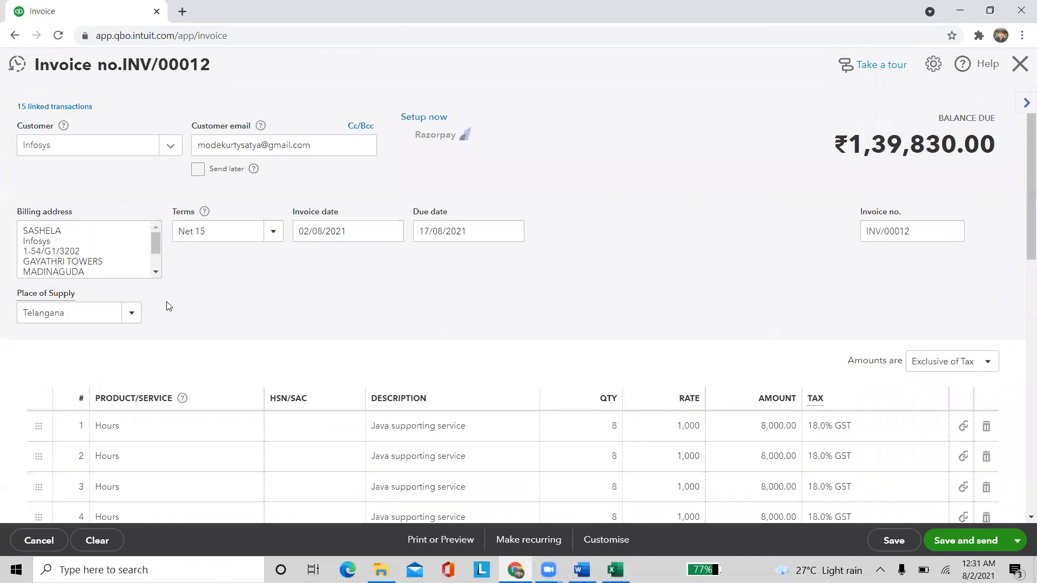
pyautogui.scroll(-10, 304, 268)
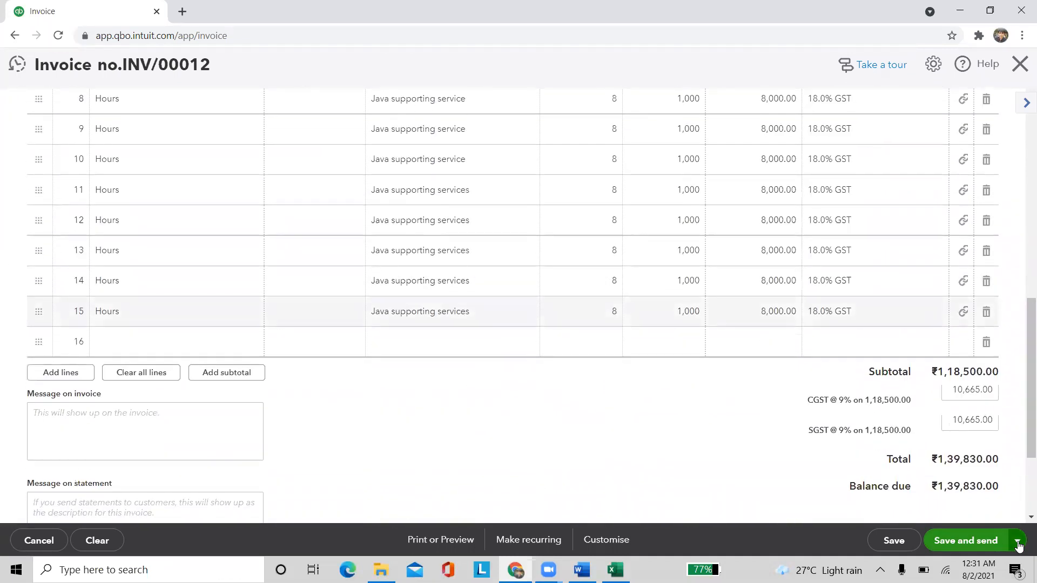
# Save invoice INV/00012 and email it to Infosys with Save and send
pyautogui.click(1018, 545)
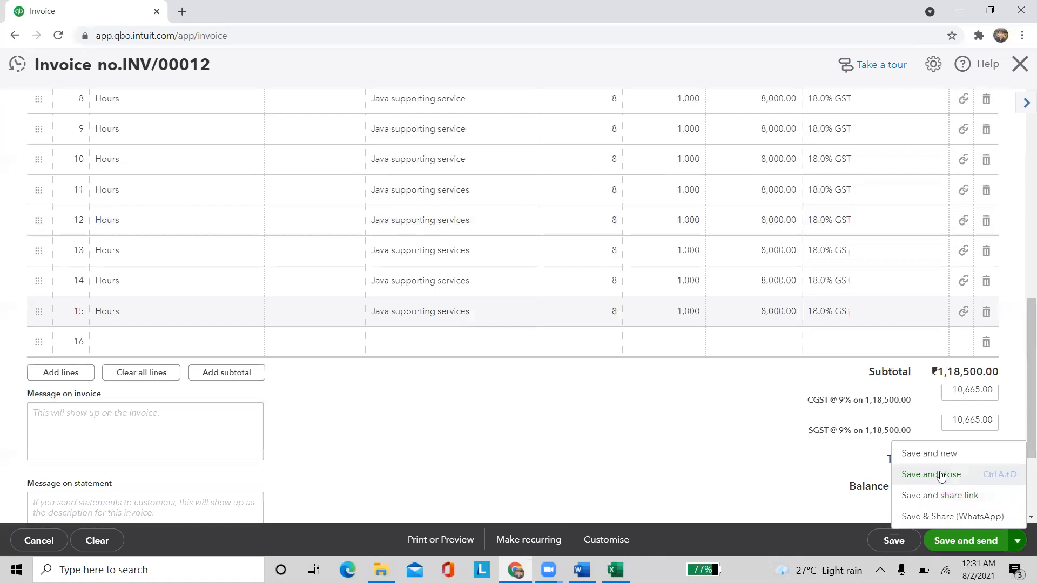
pyautogui.click(974, 546)
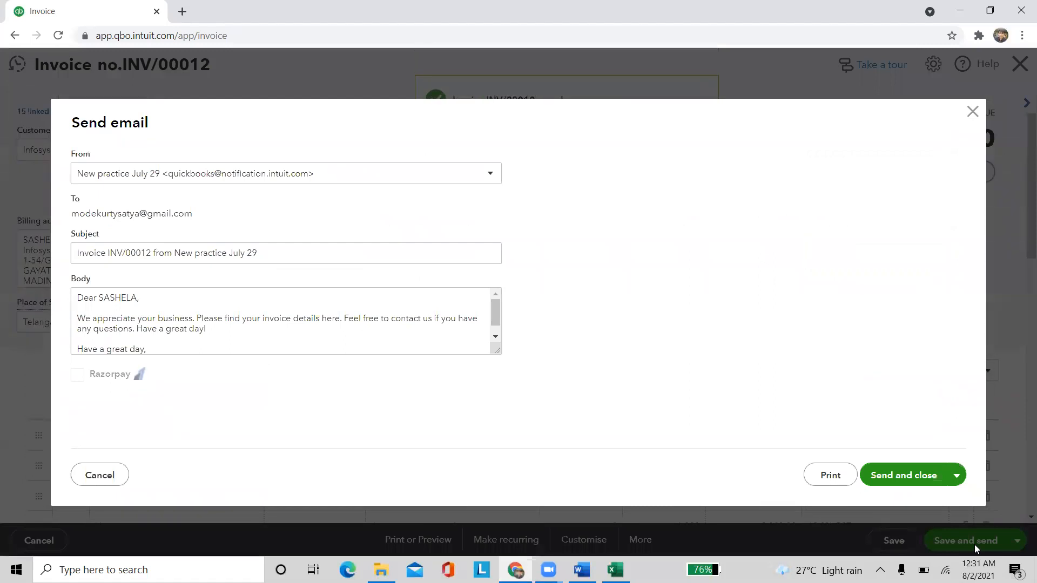
pyautogui.scroll(-10, 668, 250)
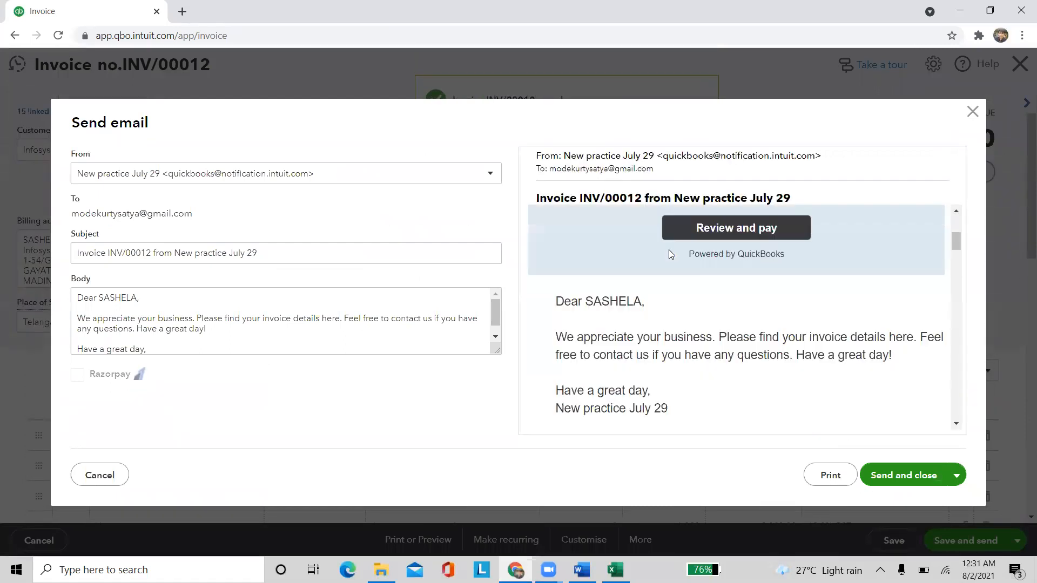
pyautogui.scroll(-10, 669, 295)
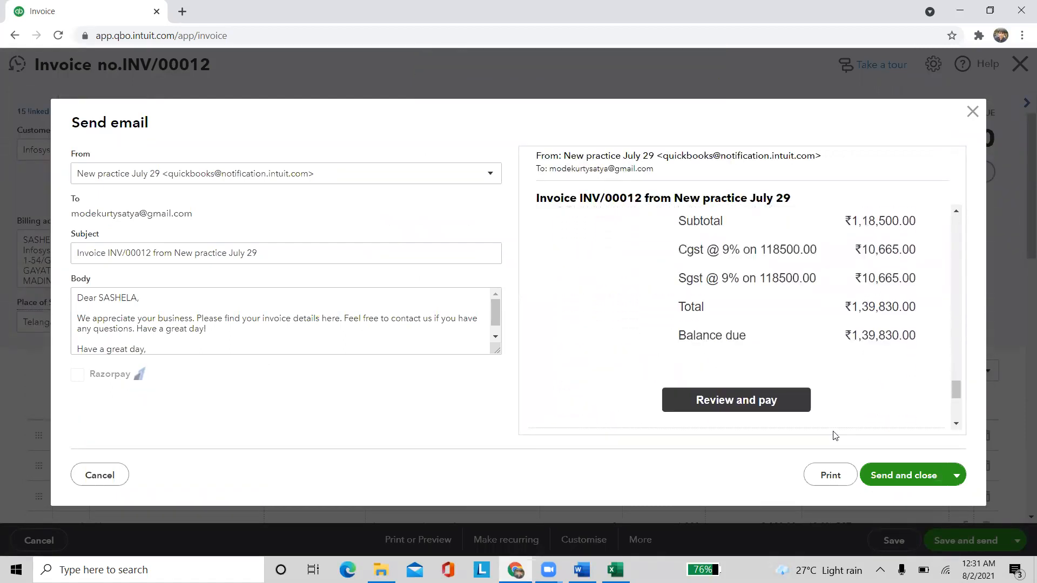
pyautogui.click(884, 482)
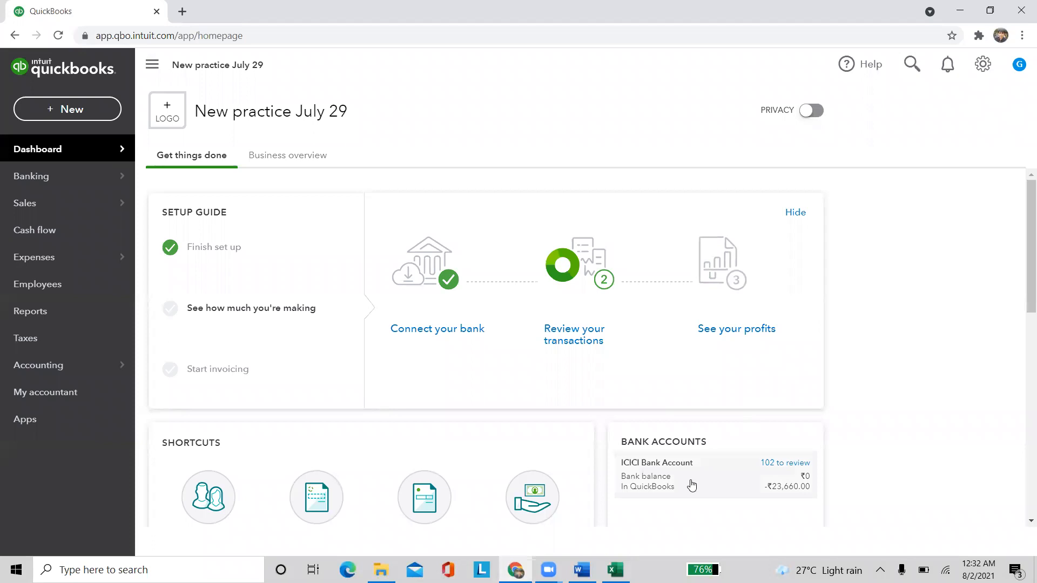
# Open the Infosys customer record from the Sales customer list
pyautogui.moveTo(95, 207)
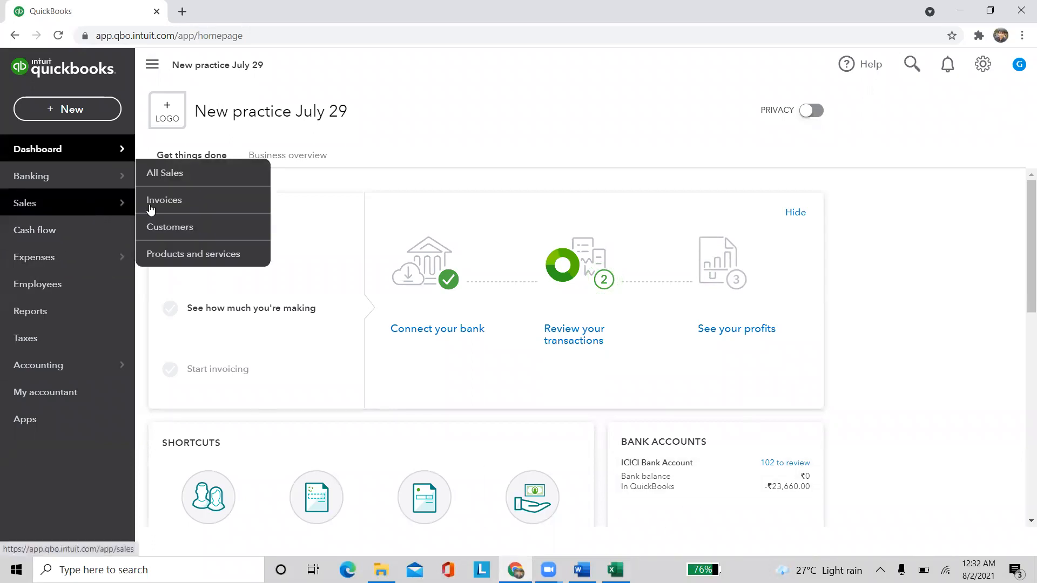
pyautogui.click(162, 227)
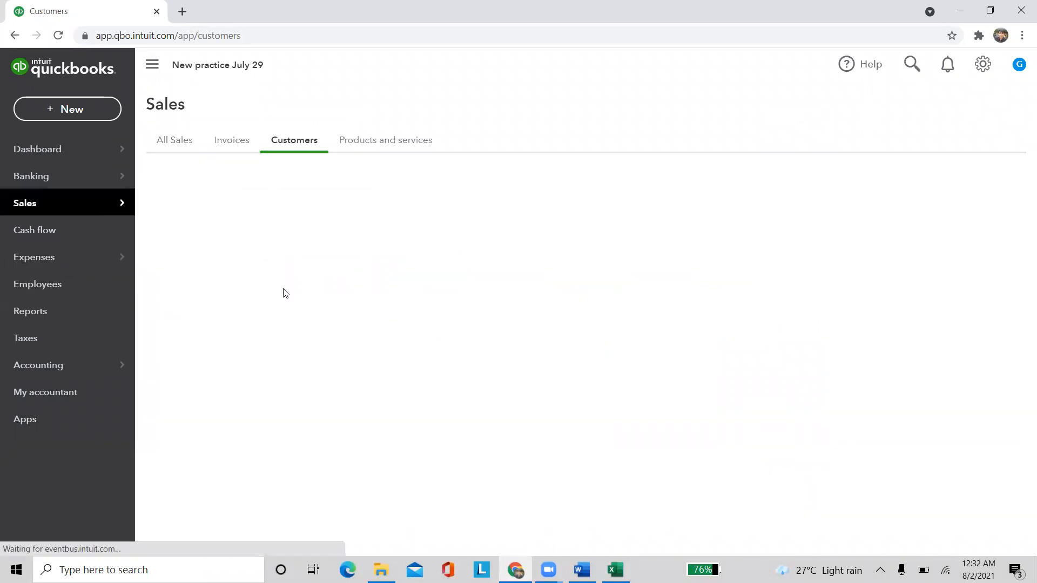
pyautogui.scroll(-1, 243, 367)
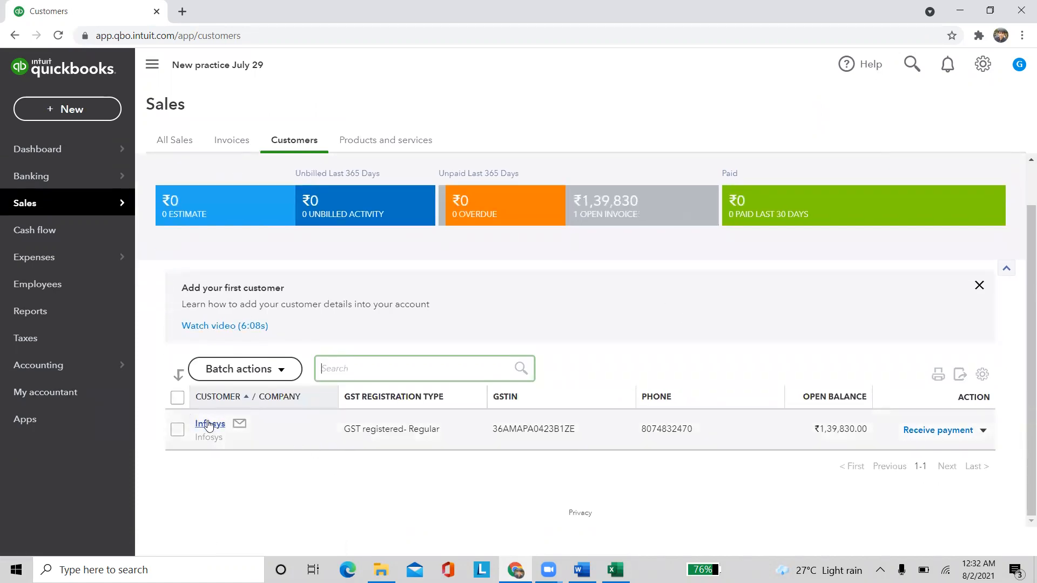
pyautogui.click(209, 425)
# Review Infosys's transactions, then list all sales showing the ₹1,39,830 invoice as Open (Sent)
pyautogui.scroll(-4, 523, 440)
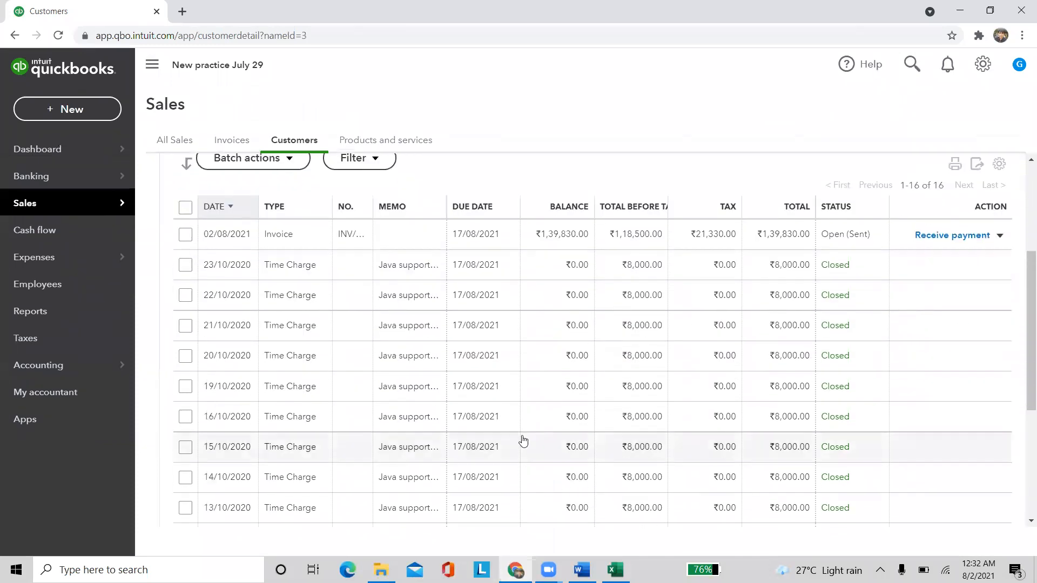
pyautogui.scroll(-5, 379, 333)
pyautogui.scroll(7, 376, 356)
pyautogui.scroll(-4, 389, 376)
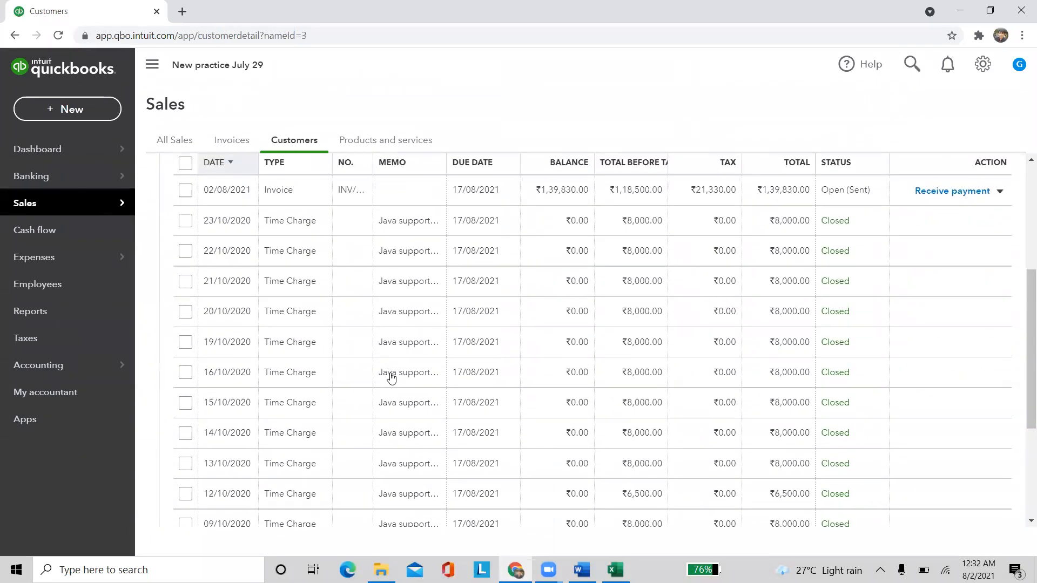
pyautogui.scroll(5, 391, 377)
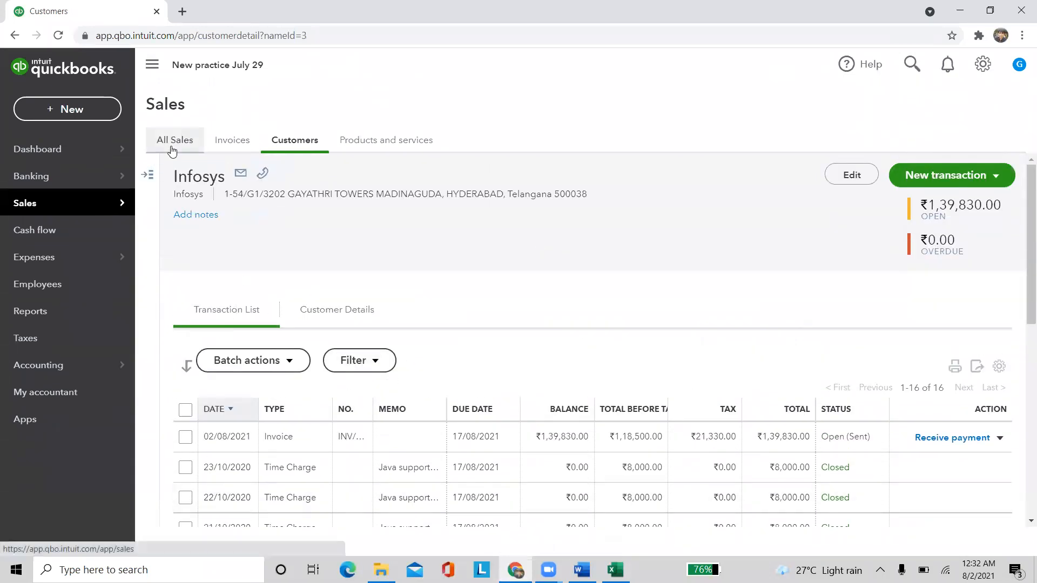
pyautogui.click(172, 144)
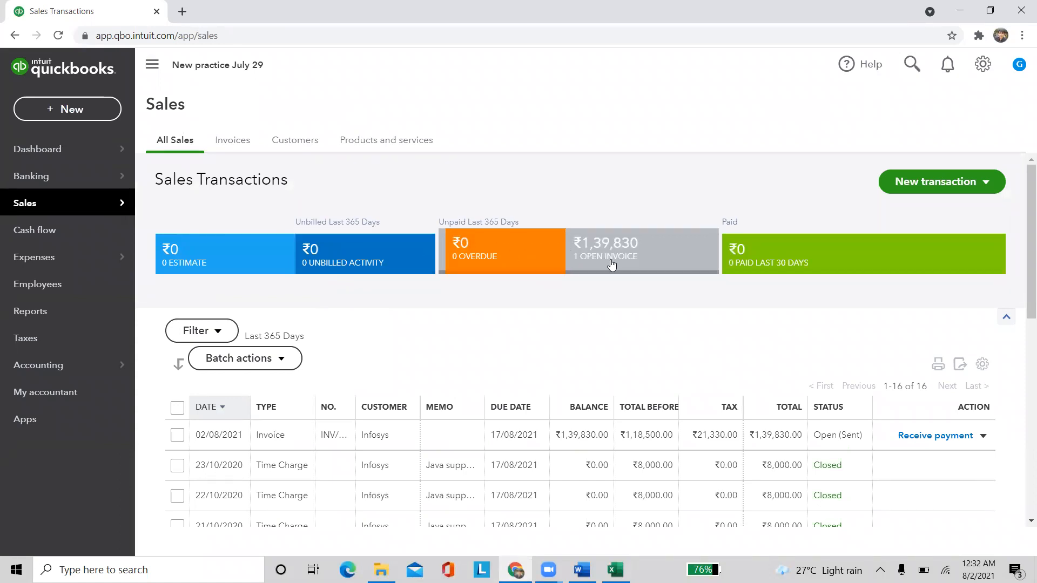
pyautogui.scroll(-3, 611, 263)
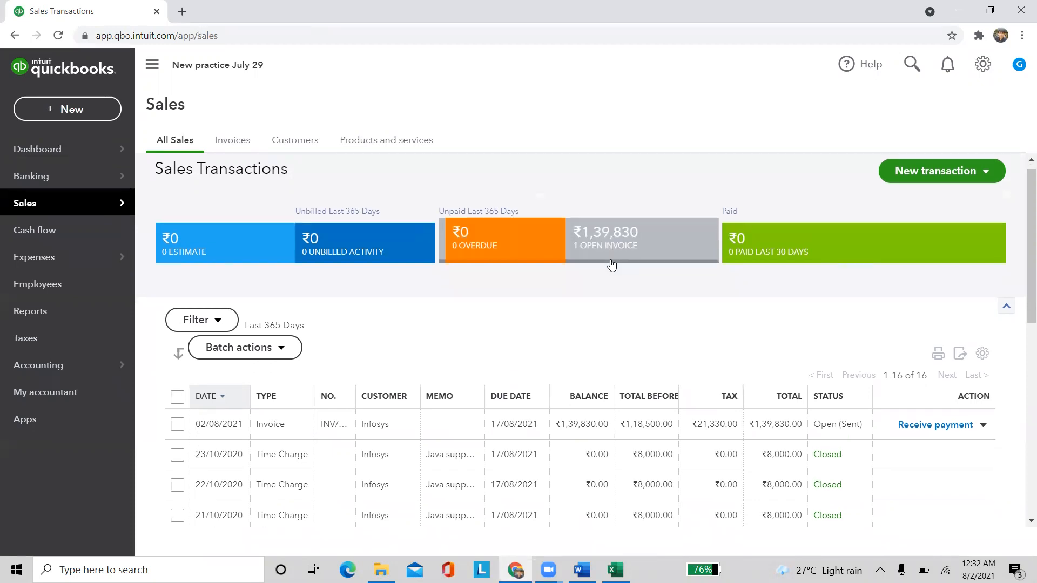
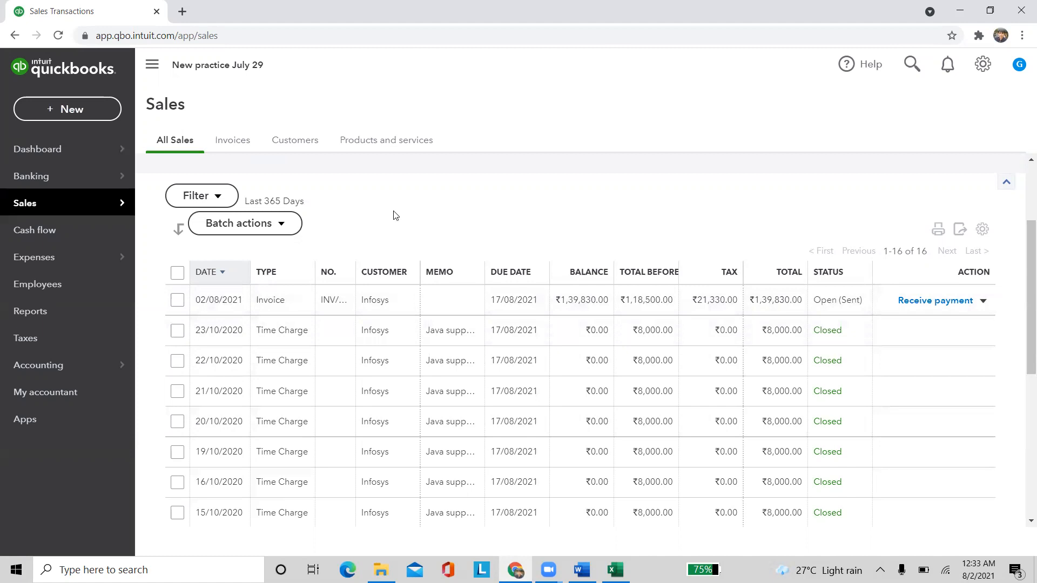
# Glance at the + New transaction list, then bring up the gear settings menu
pyautogui.click(41, 106)
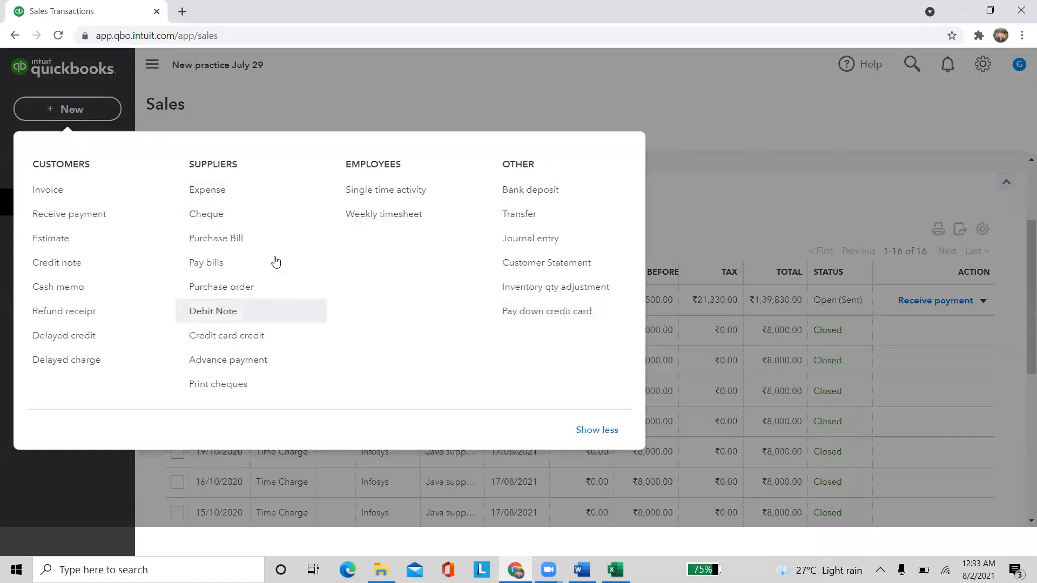
pyautogui.click(764, 157)
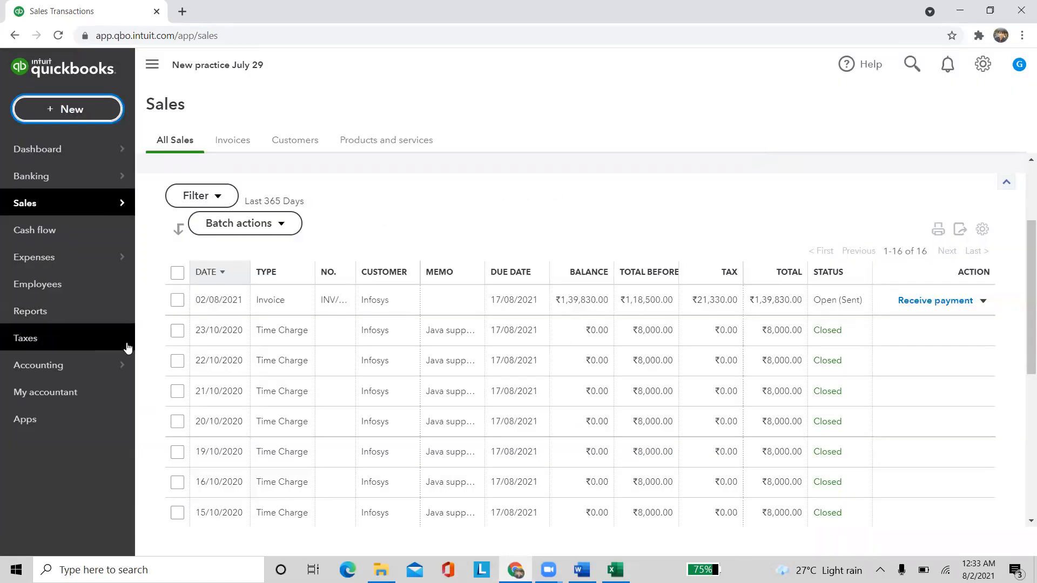
pyautogui.click(983, 64)
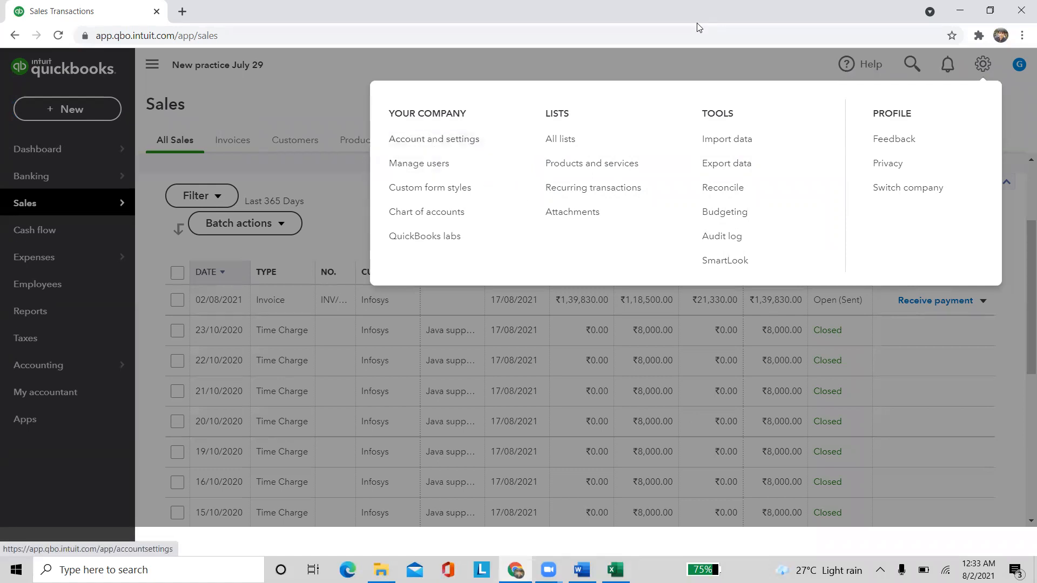
# From Manage users, start adding a user and compare Company admin with Standard user
pyautogui.click(448, 162)
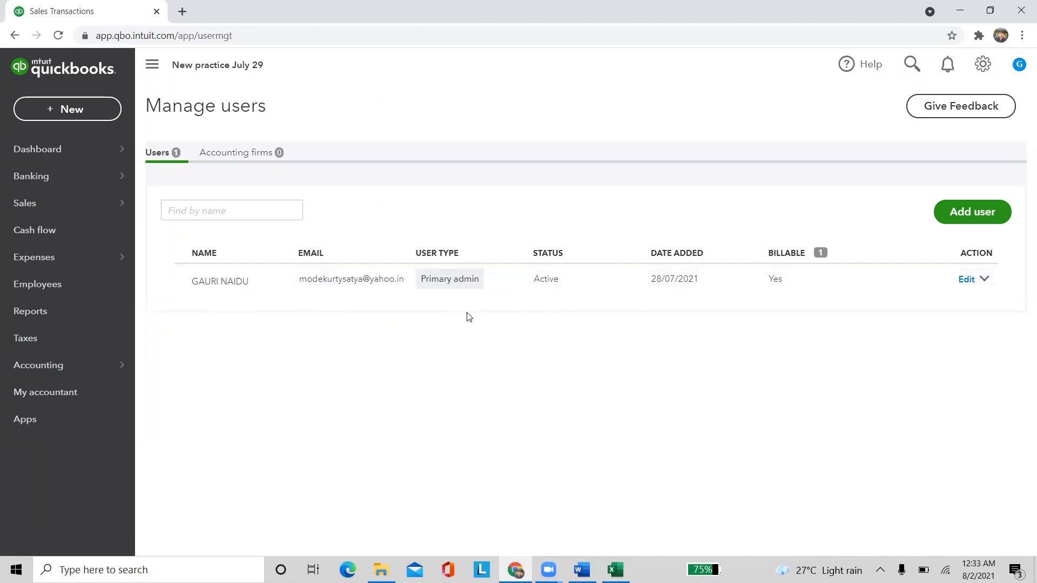
pyautogui.click(966, 214)
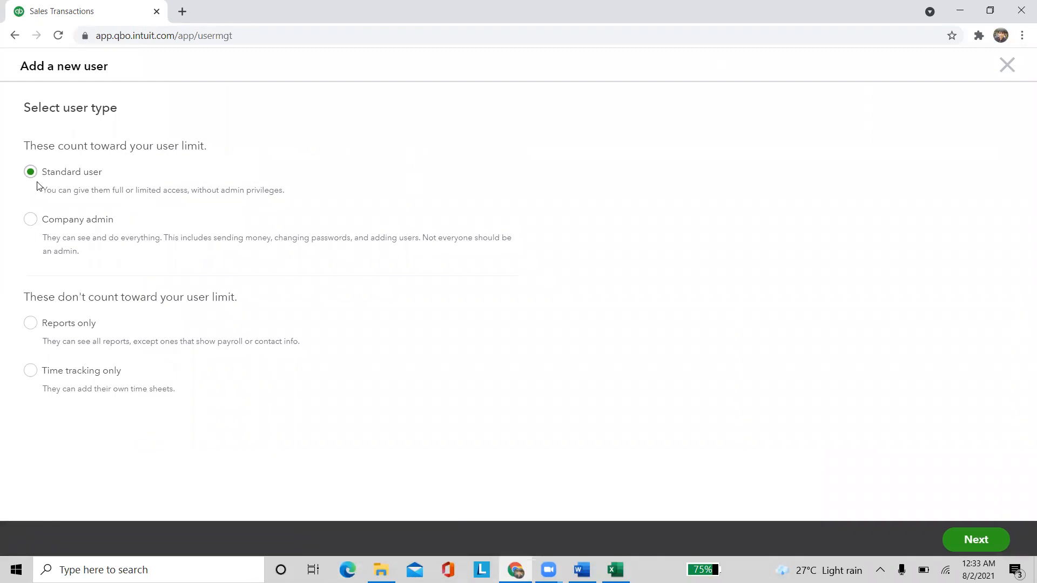
pyautogui.click(30, 220)
pyautogui.click(30, 172)
pyautogui.click(34, 220)
pyautogui.click(33, 172)
pyautogui.click(31, 219)
pyautogui.click(30, 171)
pyautogui.click(30, 220)
pyautogui.click(33, 174)
# Review Reports only, Time tracking only and the user-limit notes, then proceed as Standard user
pyautogui.click(36, 325)
pyautogui.click(32, 376)
pyautogui.moveTo(25, 301); pyautogui.dragTo(247, 311)
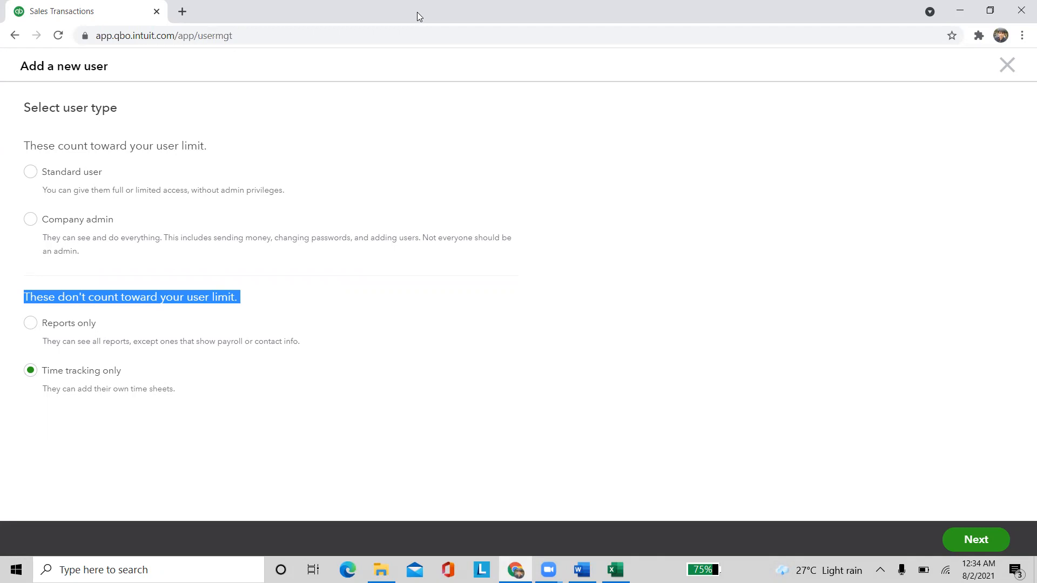
pyautogui.moveTo(19, 147); pyautogui.dragTo(213, 162)
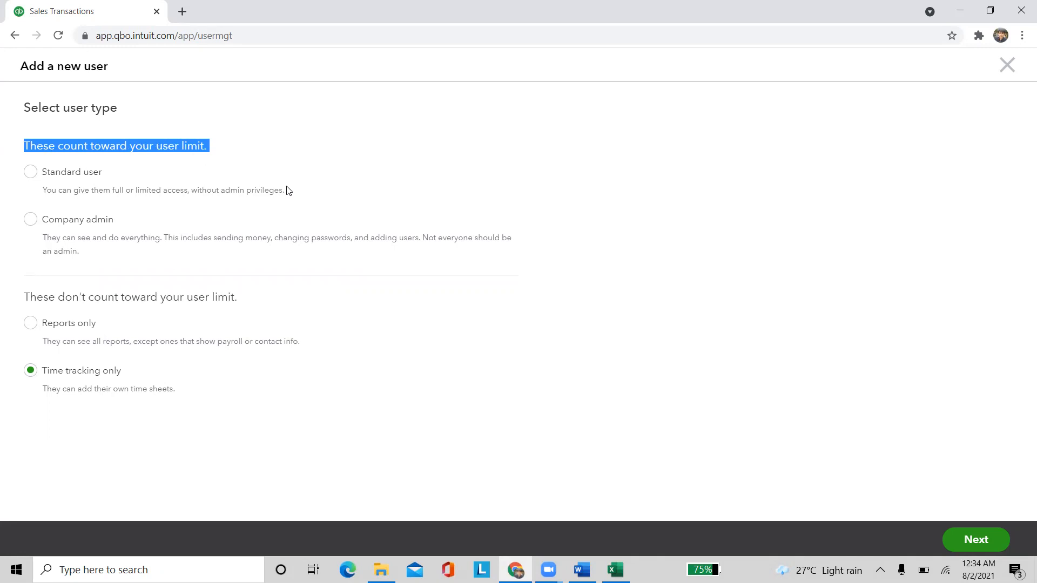
pyautogui.click(318, 157)
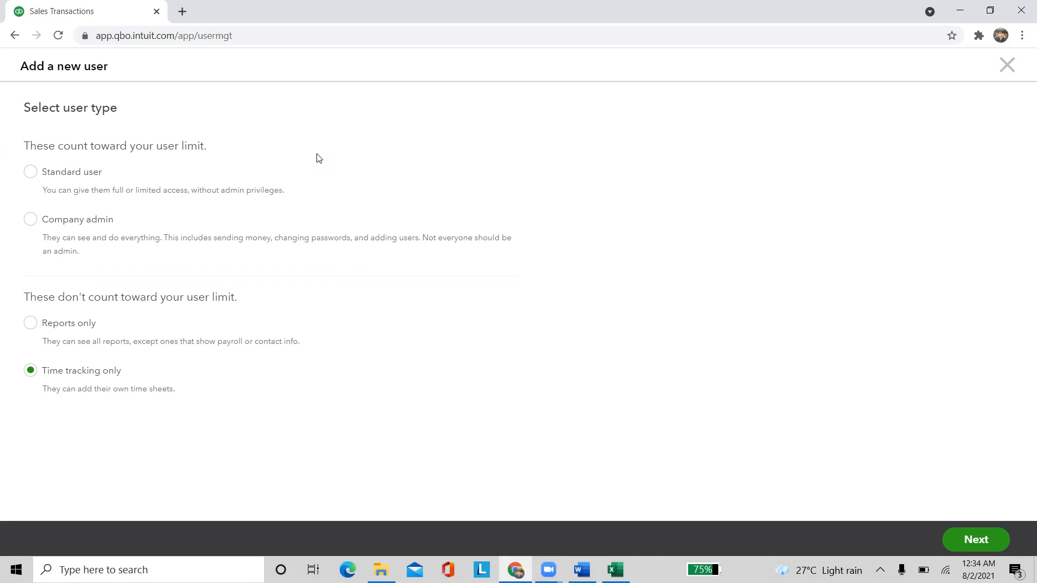
pyautogui.click(30, 173)
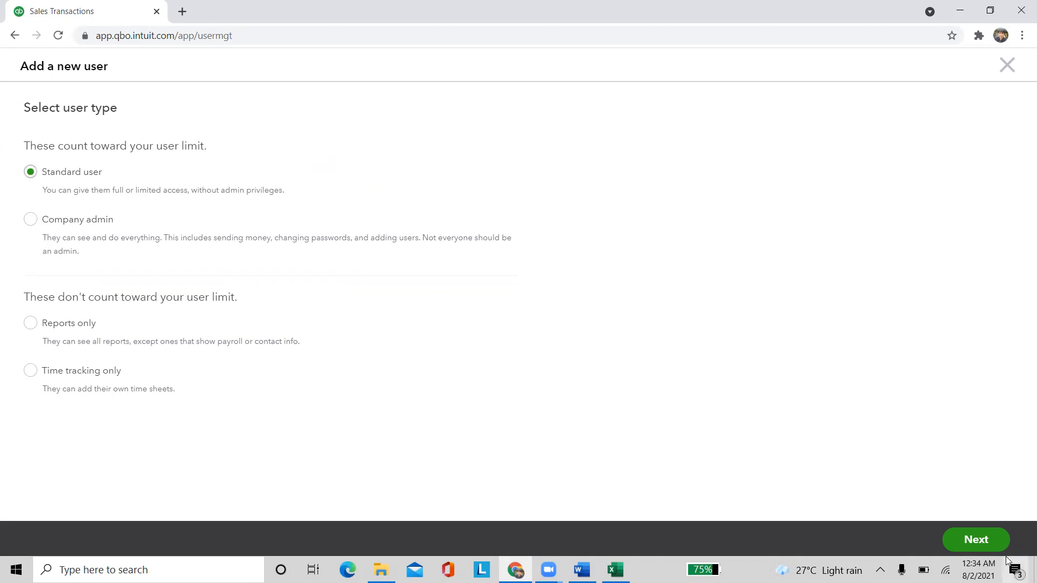
pyautogui.click(974, 539)
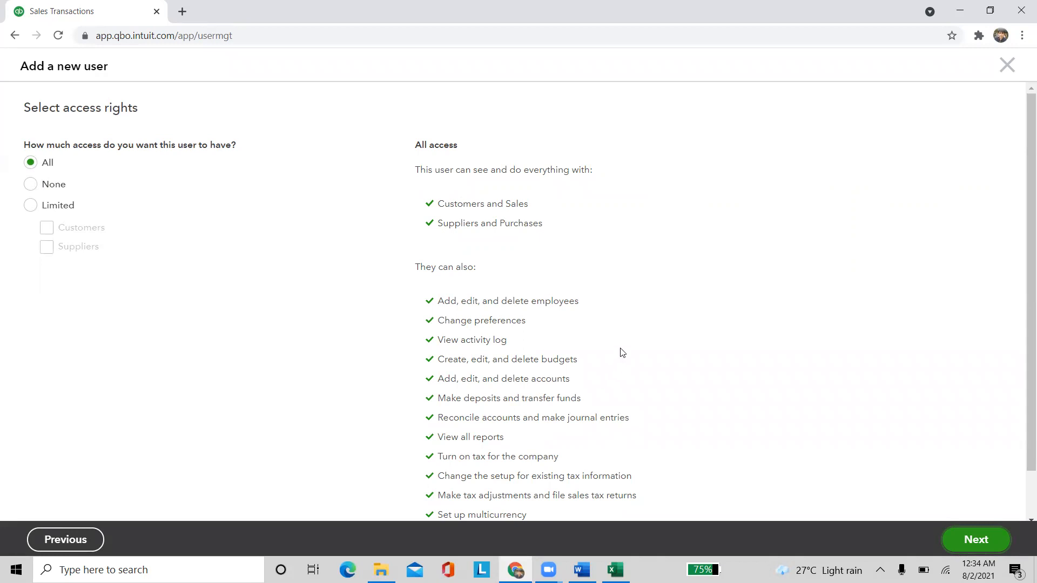
# Compare None and All accounting access, then restrict the user to Limited access
pyautogui.click(32, 186)
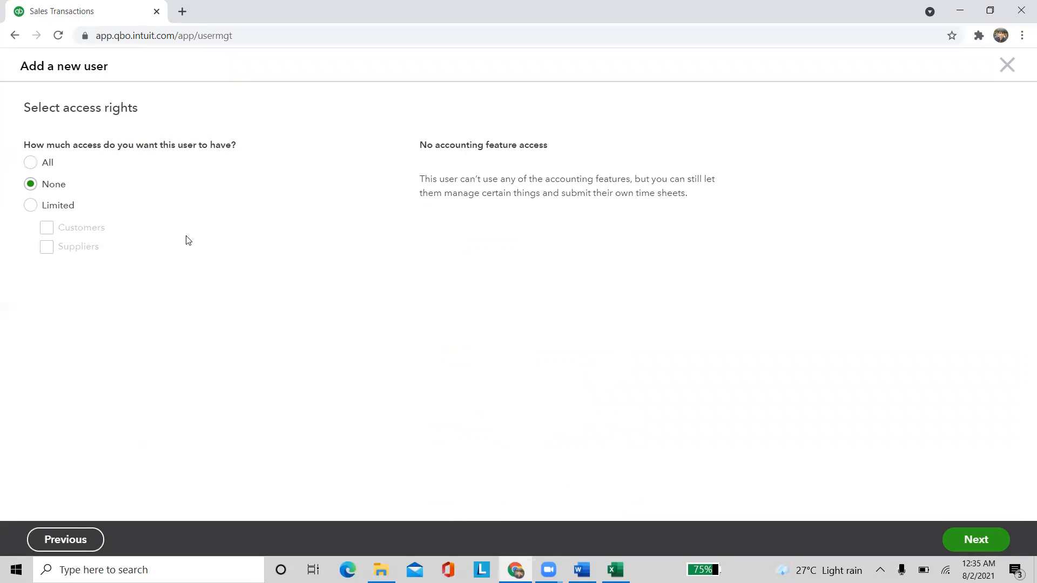
pyautogui.click(30, 163)
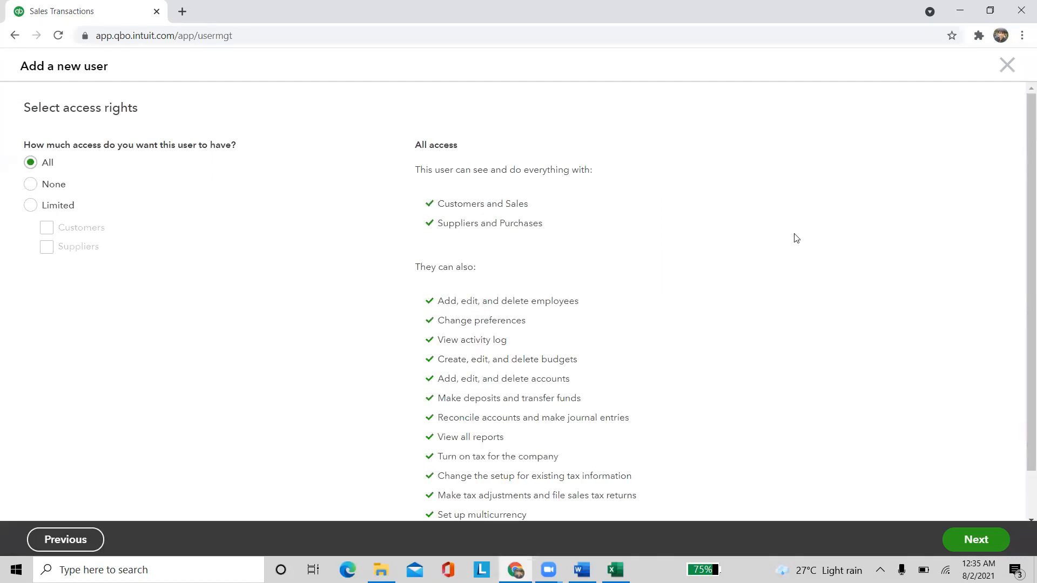
pyautogui.scroll(-1, 479, 316)
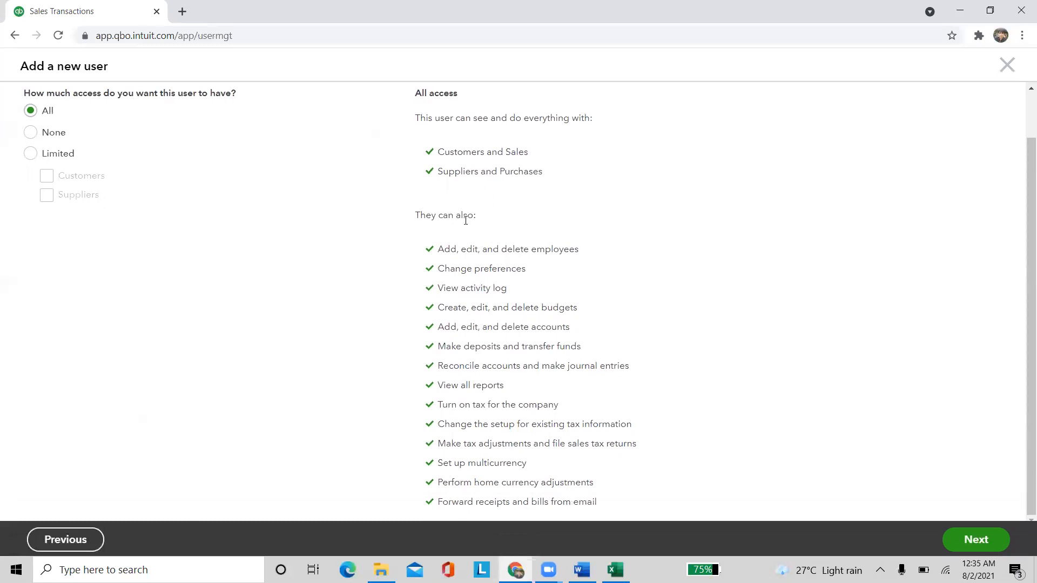
pyautogui.click(31, 153)
# Grant limited access to Customers and Suppliers and continue to the user settings step
pyautogui.click(47, 226)
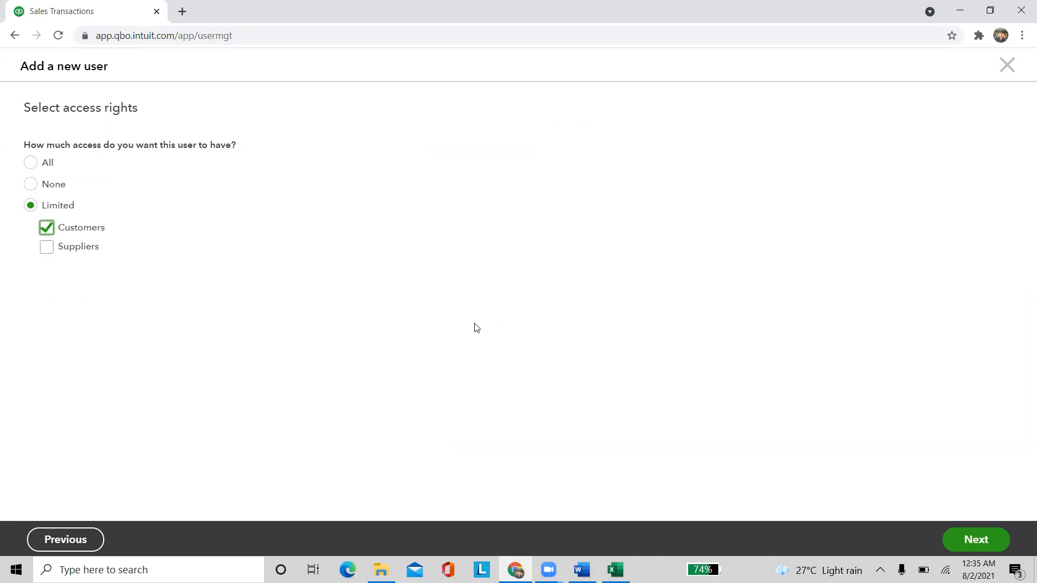
pyautogui.click(47, 248)
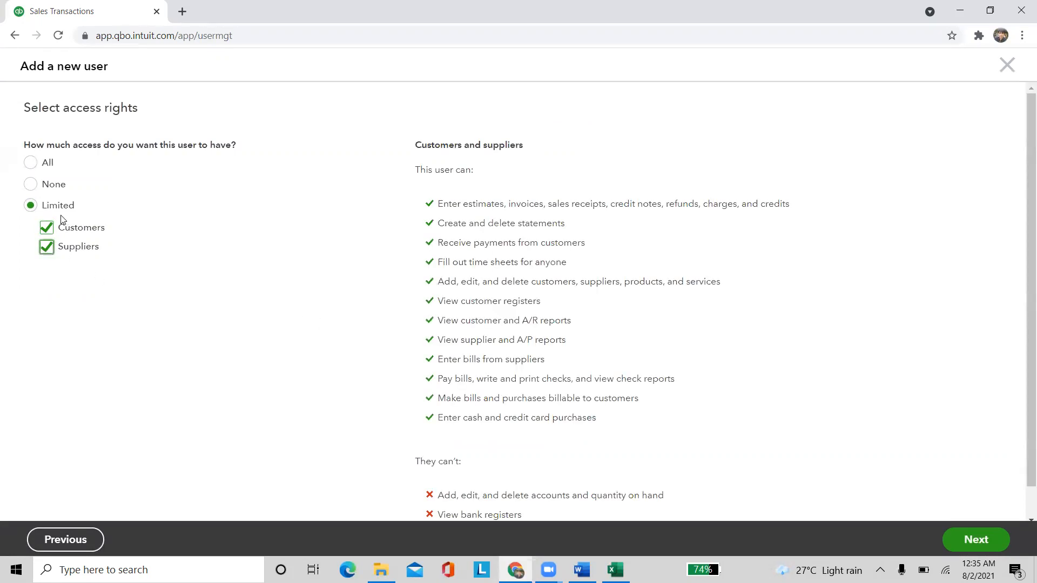
pyautogui.click(48, 229)
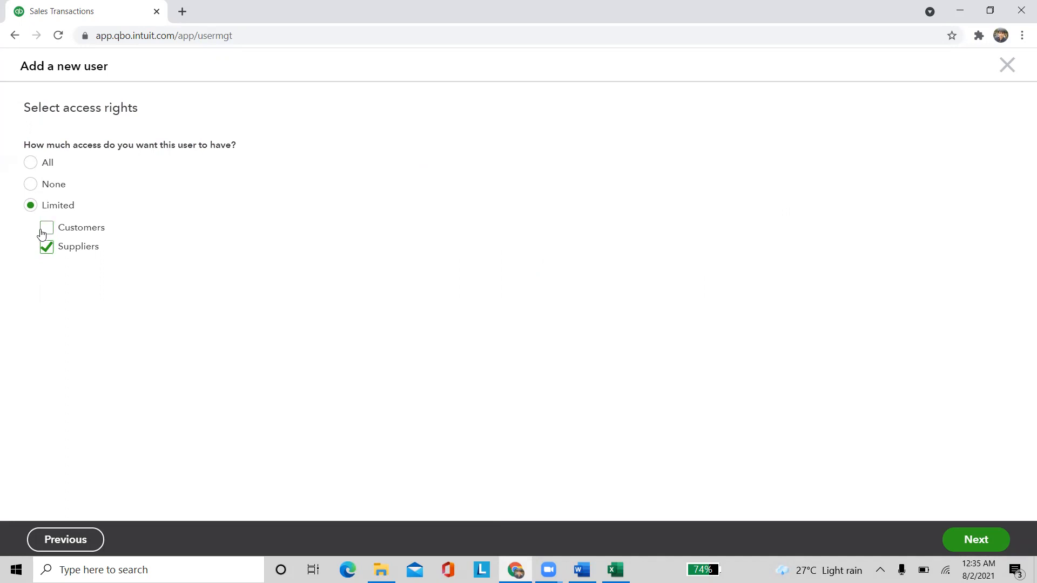
pyautogui.click(45, 229)
pyautogui.scroll(-1, 292, 267)
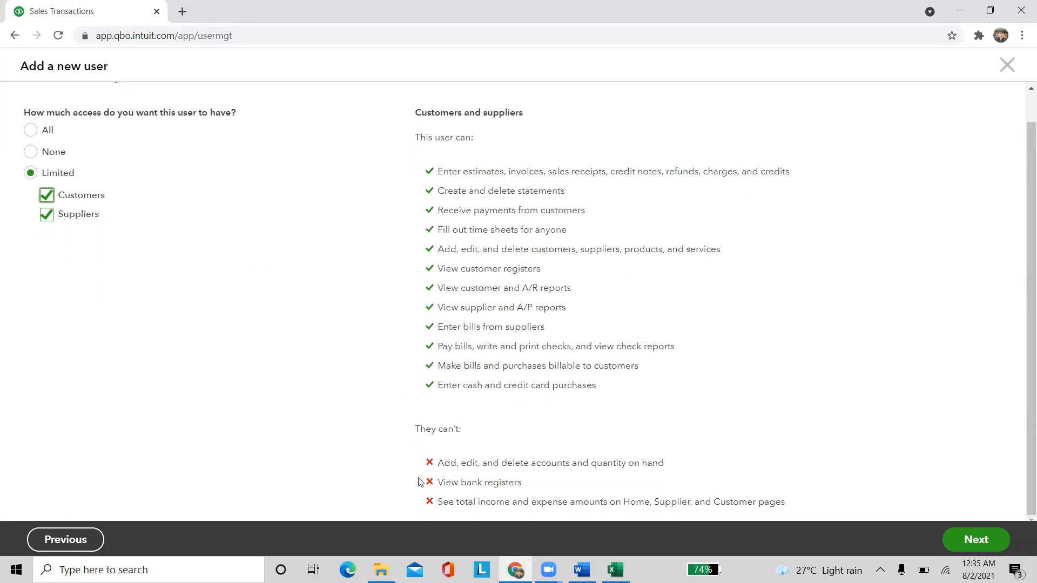
pyautogui.moveTo(402, 462); pyautogui.dragTo(803, 501)
pyautogui.click(812, 487)
pyautogui.click(975, 539)
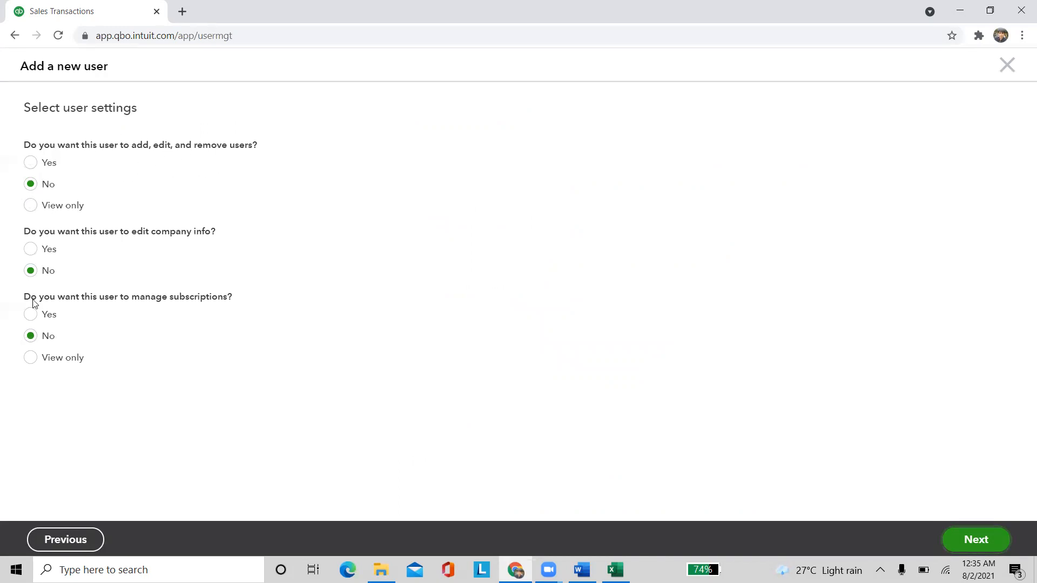
# Reach the contact info step, leave first name and e-mail blank, and cancel the new user
pyautogui.click(981, 541)
pyautogui.click(88, 180)
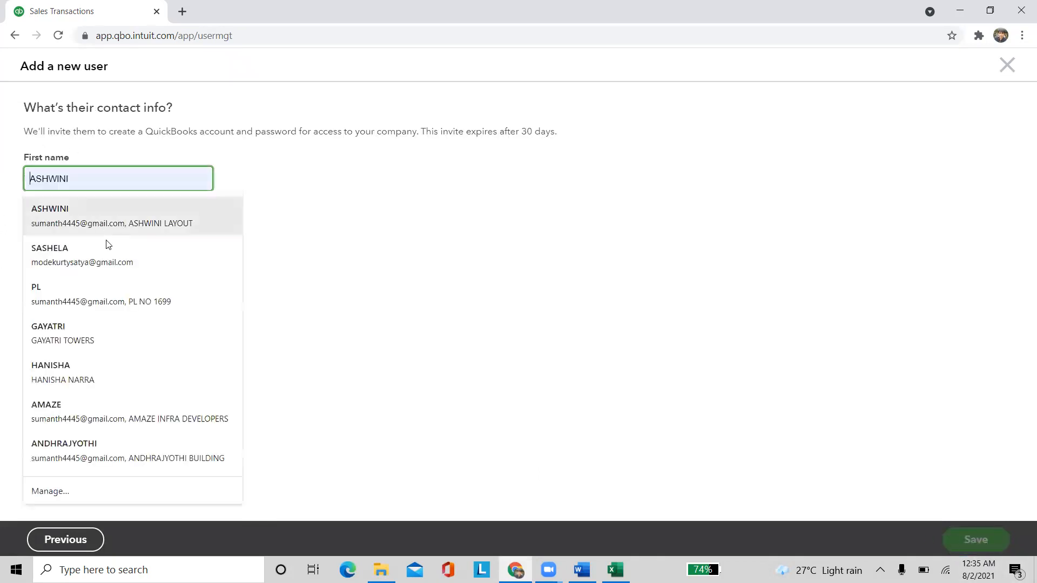
pyautogui.click(387, 217)
pyautogui.click(66, 284)
pyautogui.click(594, 416)
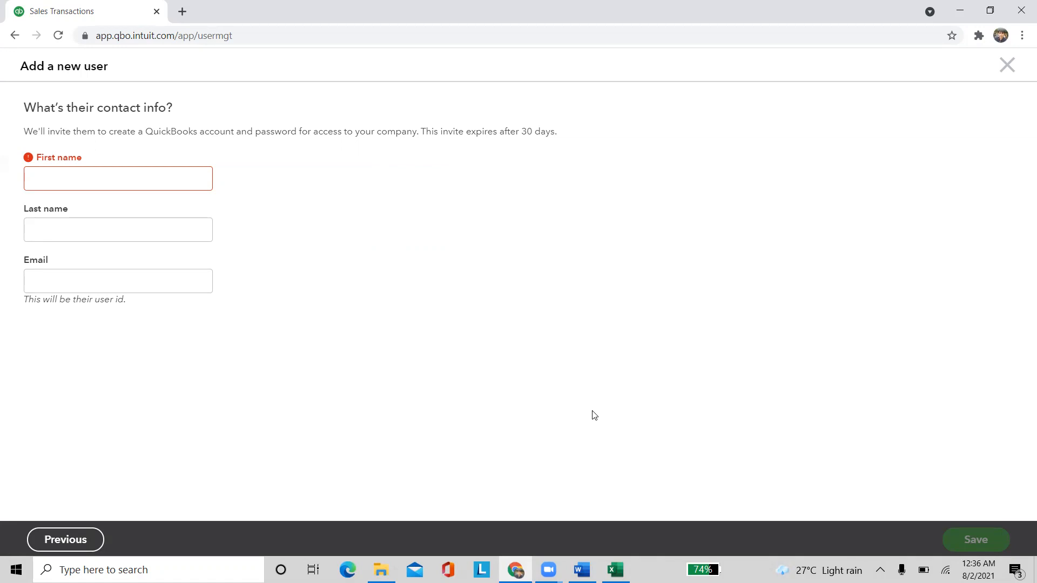
pyautogui.click(1007, 66)
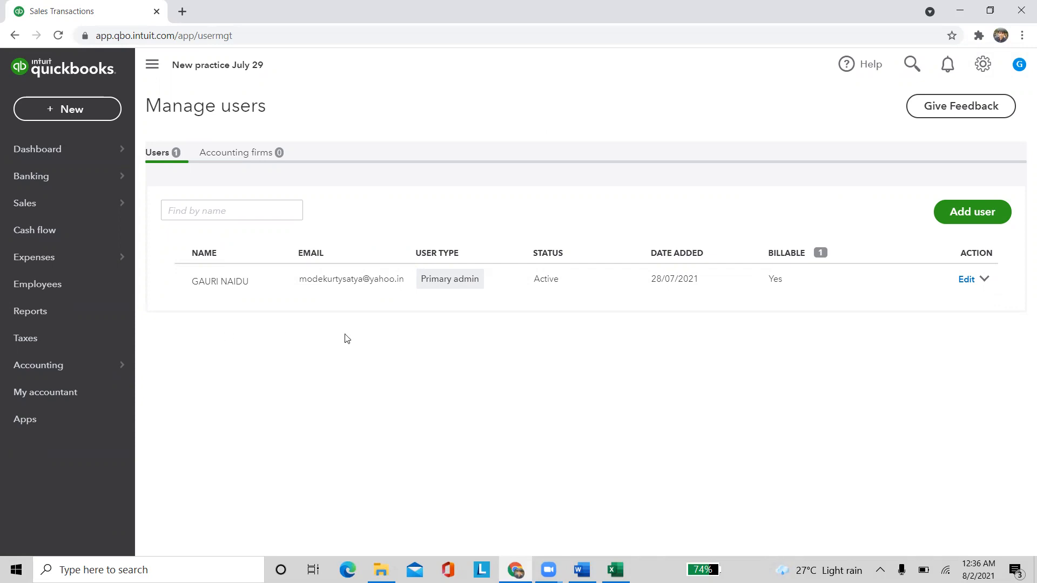
# Open the existing user's edit panel and close it without changes
pyautogui.click(984, 281)
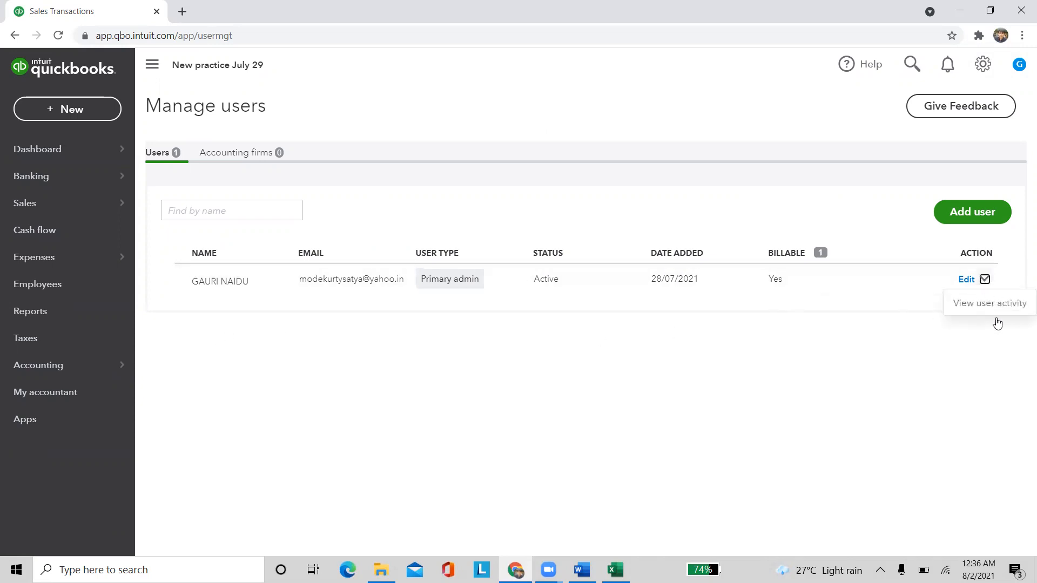
pyautogui.click(965, 279)
pyautogui.click(986, 66)
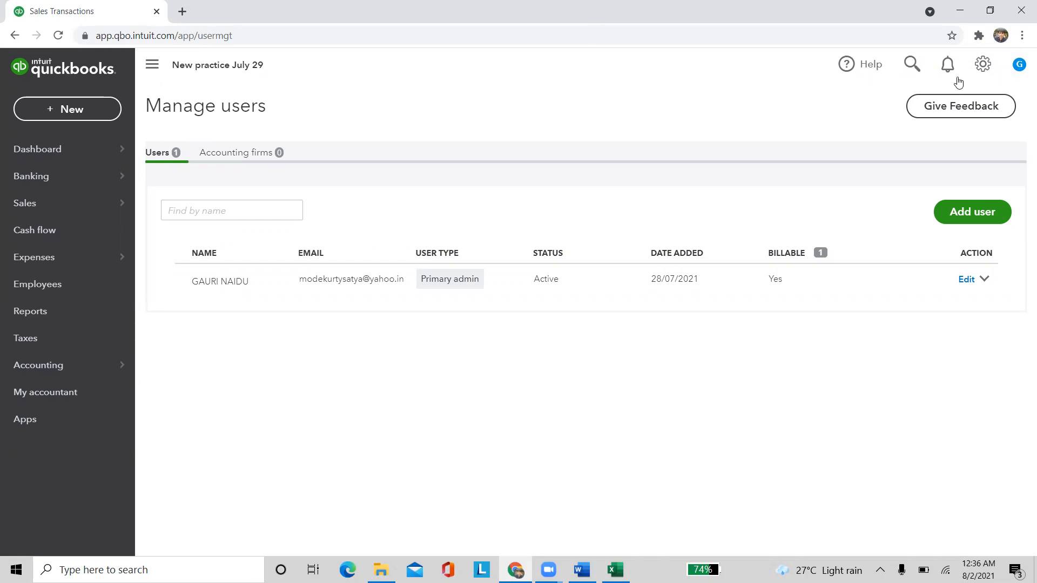
# Go to Custom form styles via the gear menu and open the Standard style for editing
pyautogui.click(982, 65)
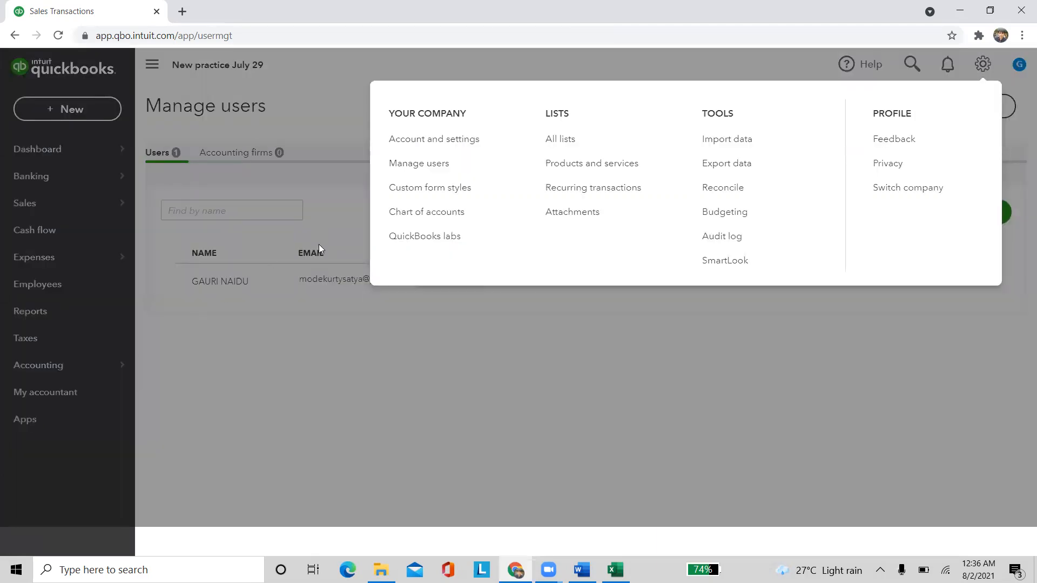
pyautogui.click(460, 187)
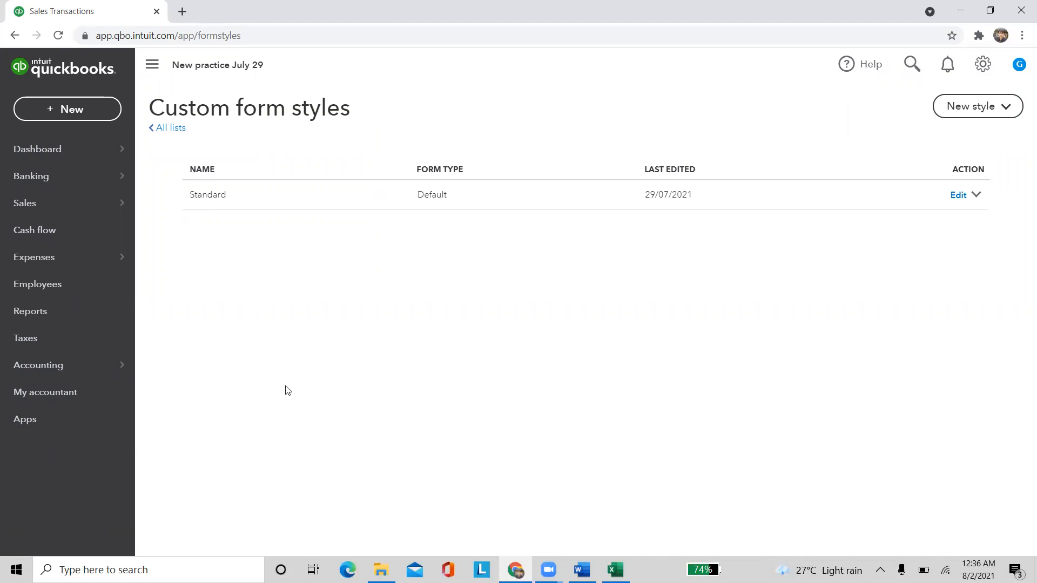
pyautogui.click(216, 201)
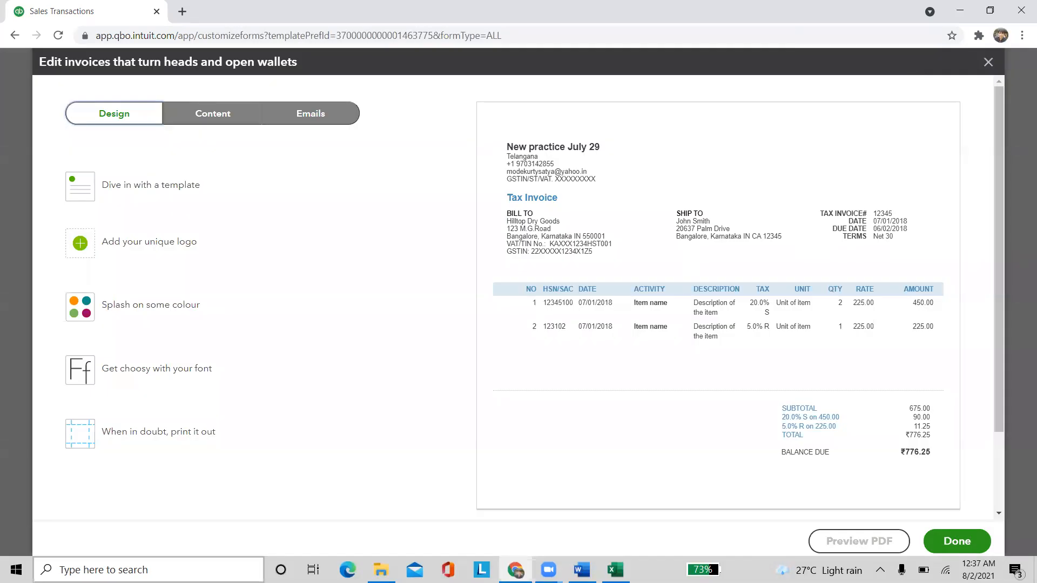
# Compare Modern, Fresh and Friendly templates, settle on blue Bold, and start adding a logo
pyautogui.click(143, 190)
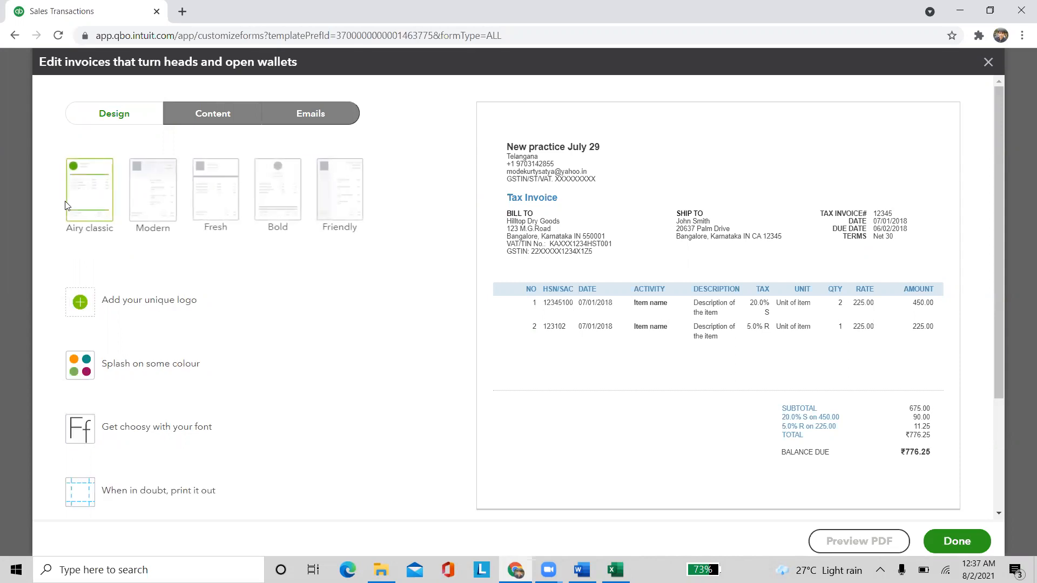
pyautogui.click(163, 204)
pyautogui.click(230, 195)
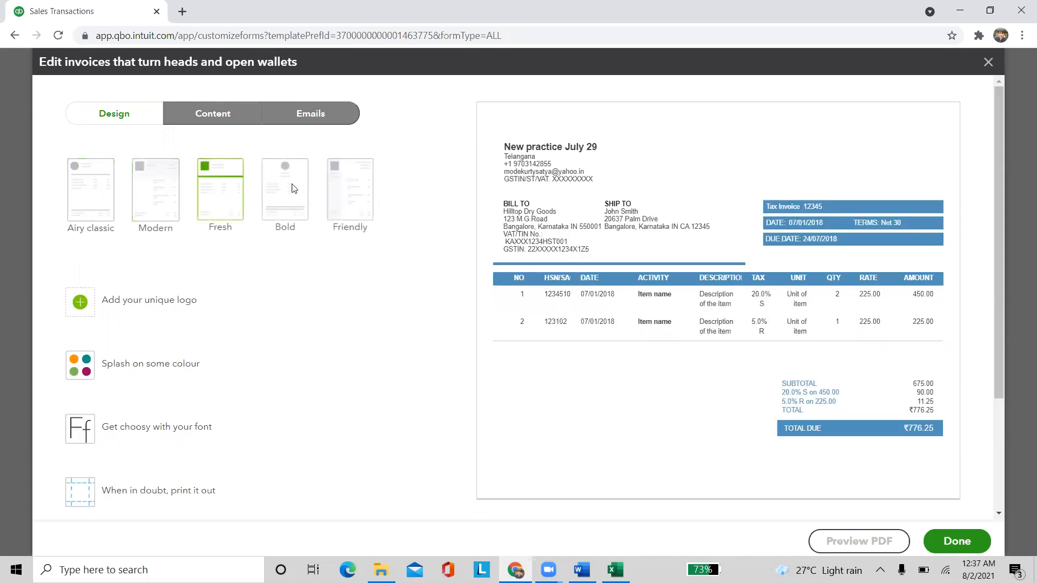
pyautogui.click(295, 189)
pyautogui.click(360, 188)
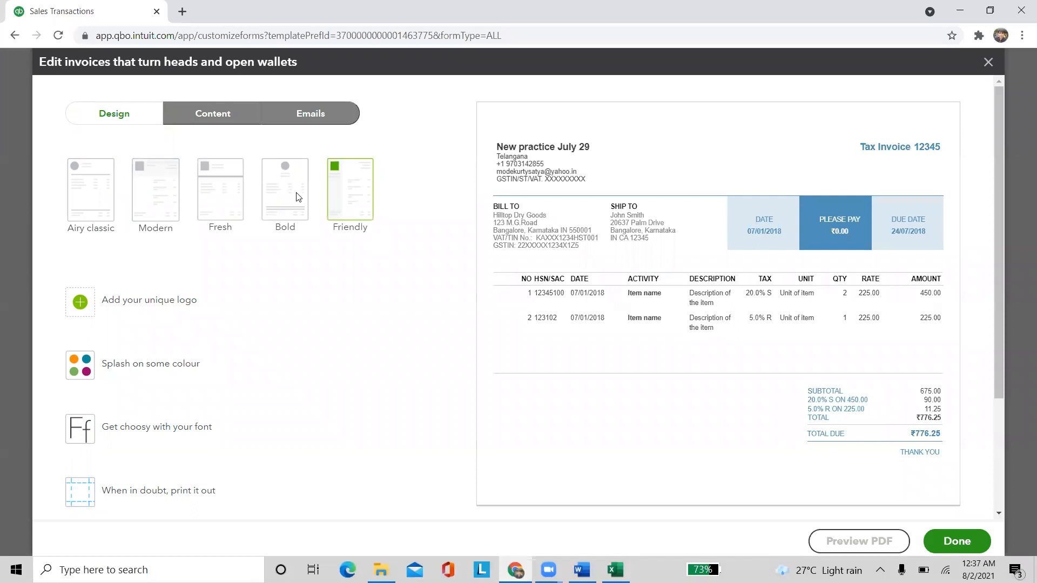
pyautogui.click(296, 194)
pyautogui.click(218, 197)
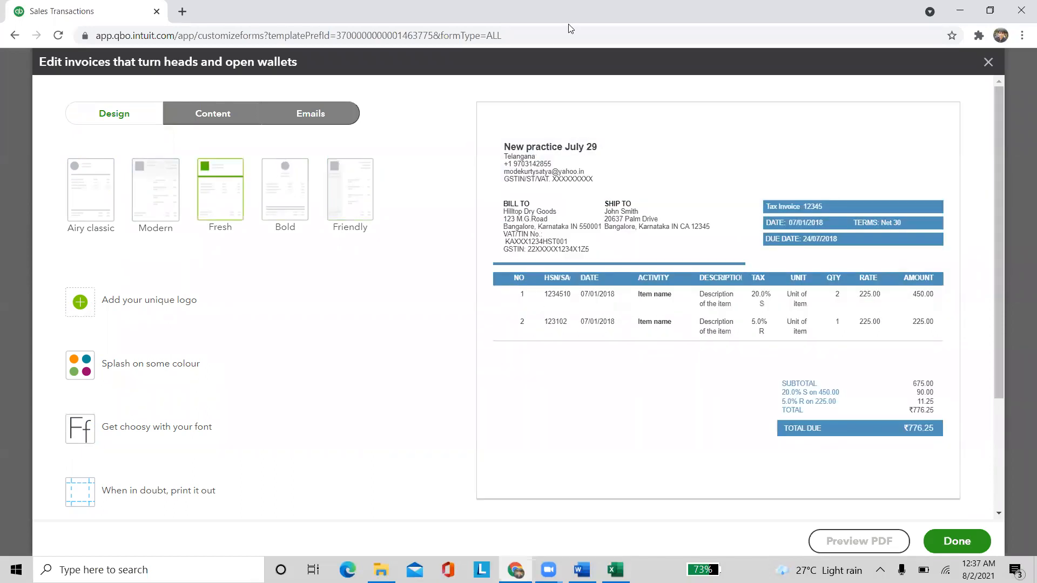
pyautogui.click(368, 195)
pyautogui.click(285, 211)
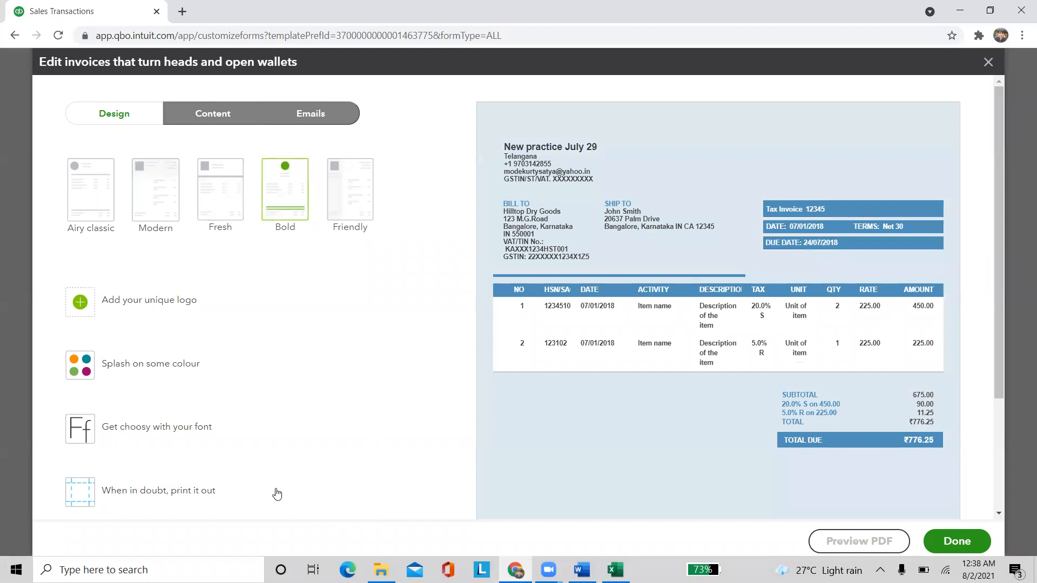
pyautogui.click(145, 311)
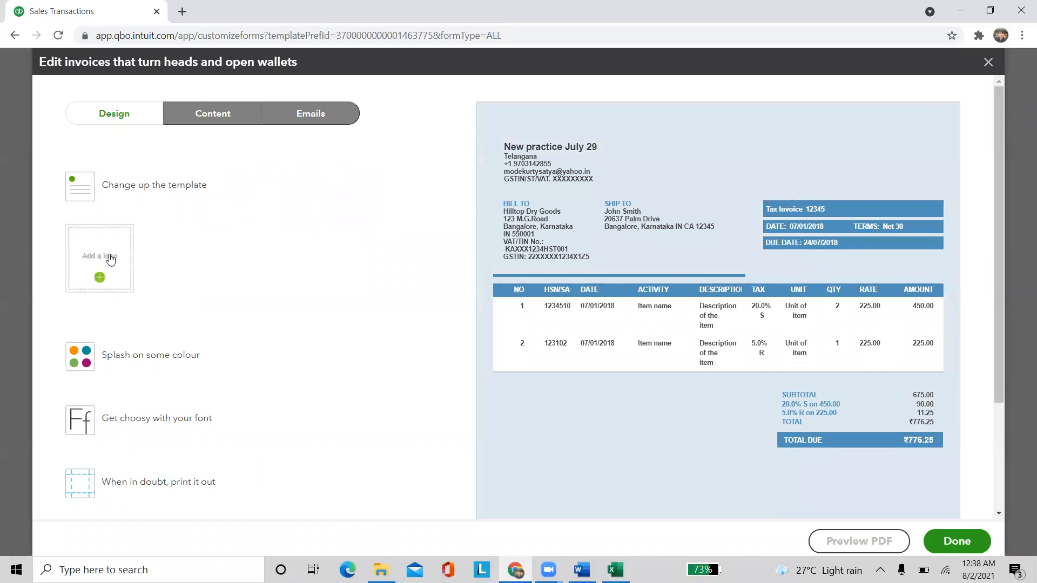
pyautogui.click(105, 258)
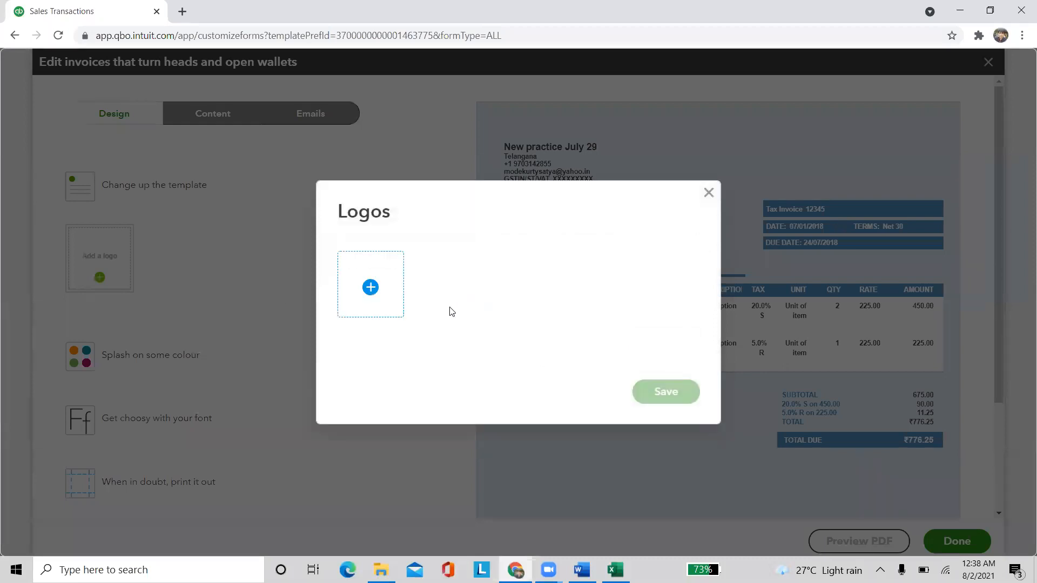
# Upload the WhatsApp Good Morning flower image from Downloads and save it as the invoice logo
pyautogui.click(365, 293)
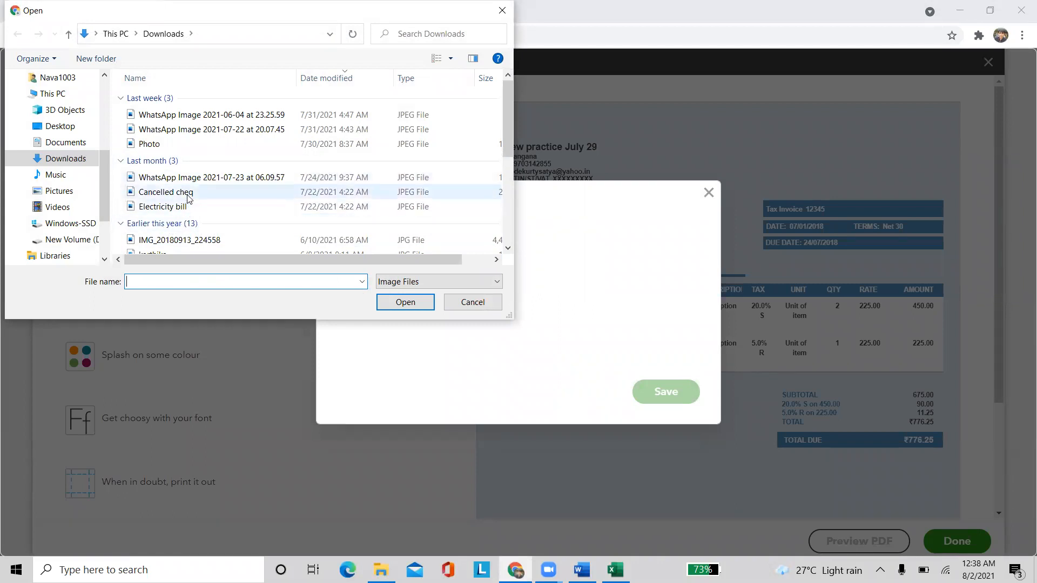
pyautogui.doubleClick(210, 129)
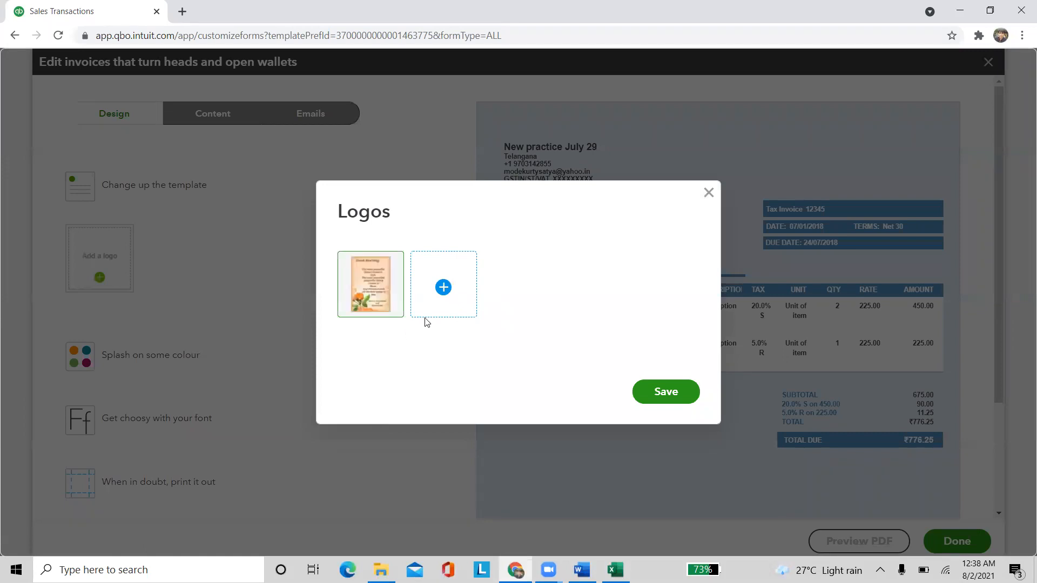
pyautogui.click(677, 392)
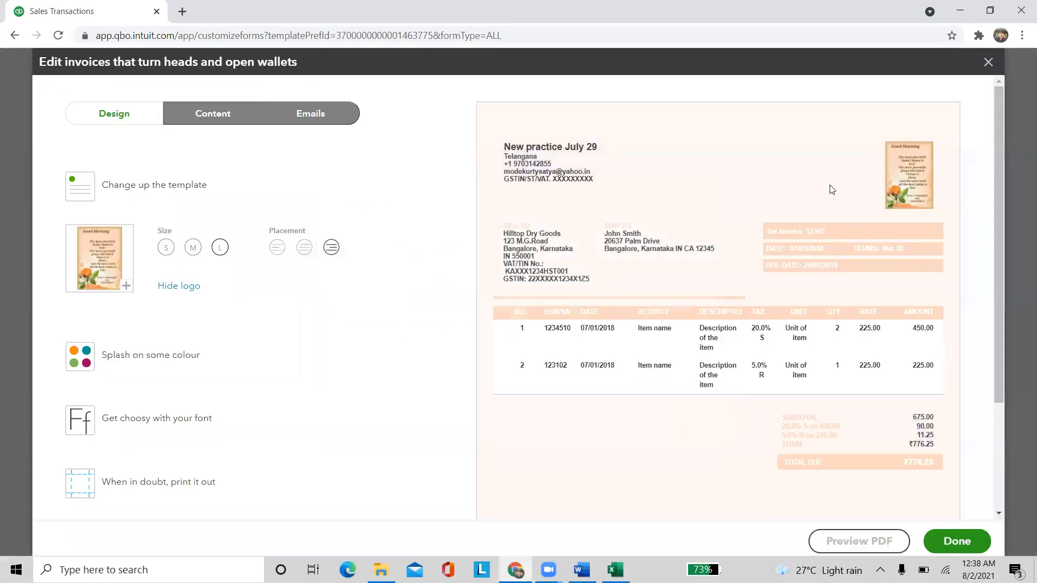
# Set the invoice theme colour to purple #542852
pyautogui.click(168, 367)
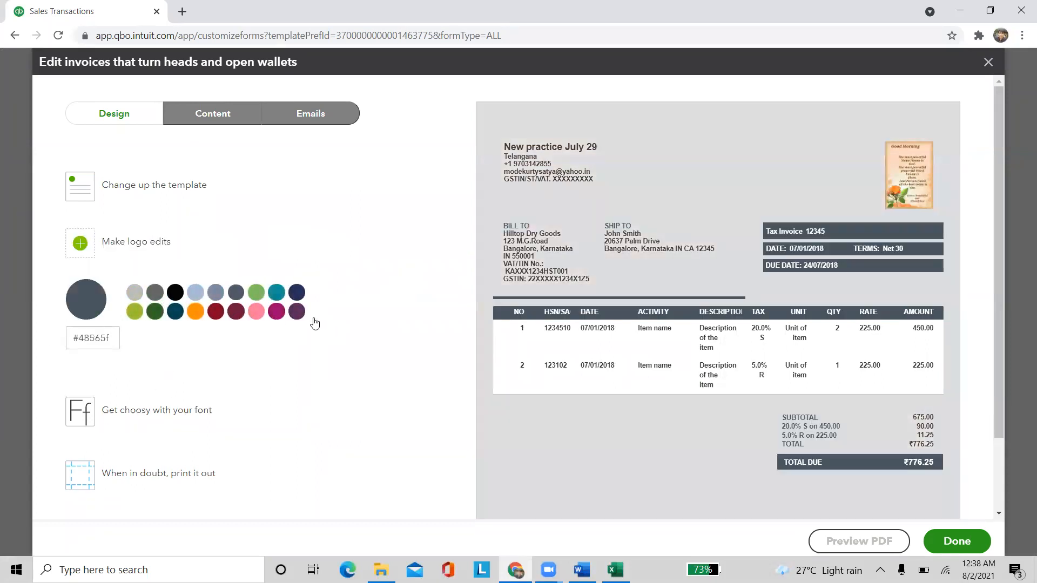
pyautogui.click(297, 311)
pyautogui.scroll(-2, 318, 421)
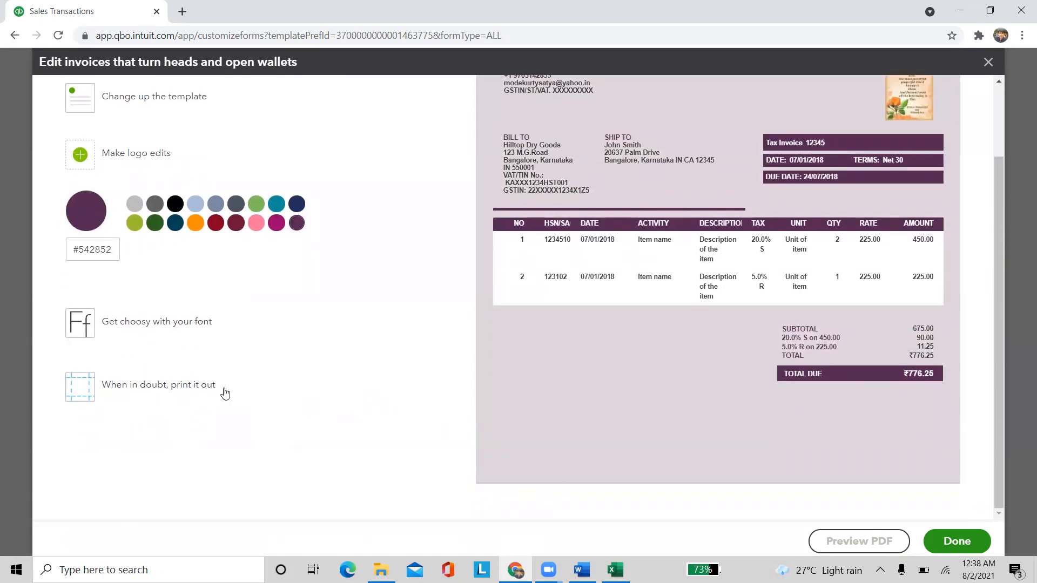
pyautogui.scroll(2, 223, 386)
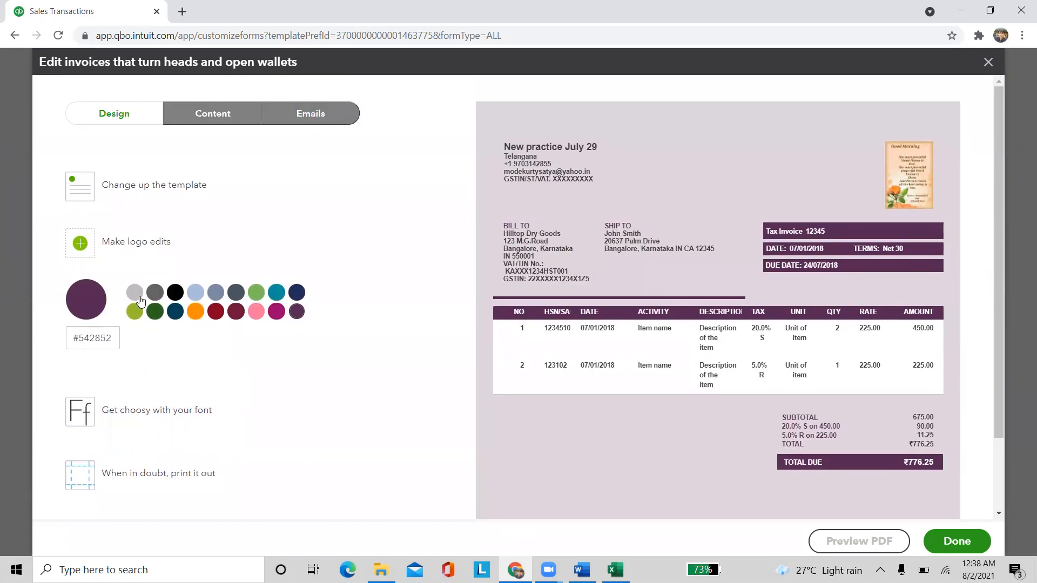
# Make the logo size L and place it at the invoice's top left
pyautogui.click(146, 243)
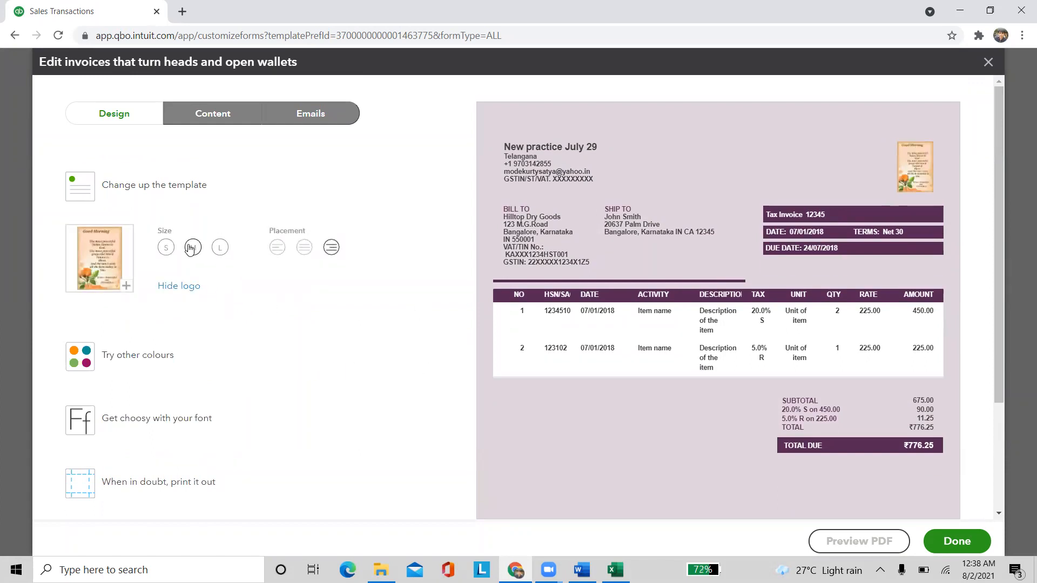
pyautogui.click(167, 249)
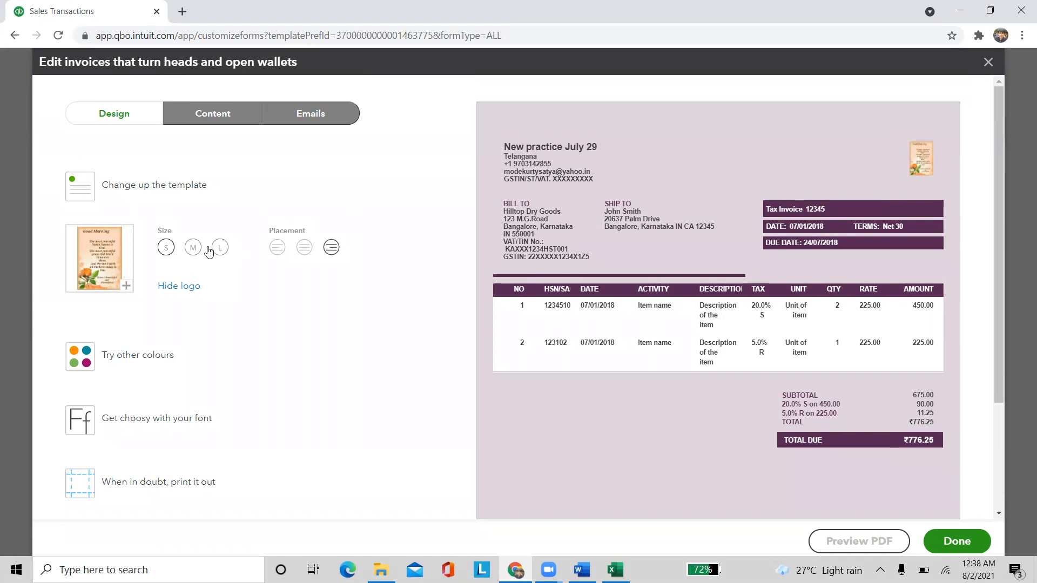
pyautogui.click(220, 249)
pyautogui.click(301, 249)
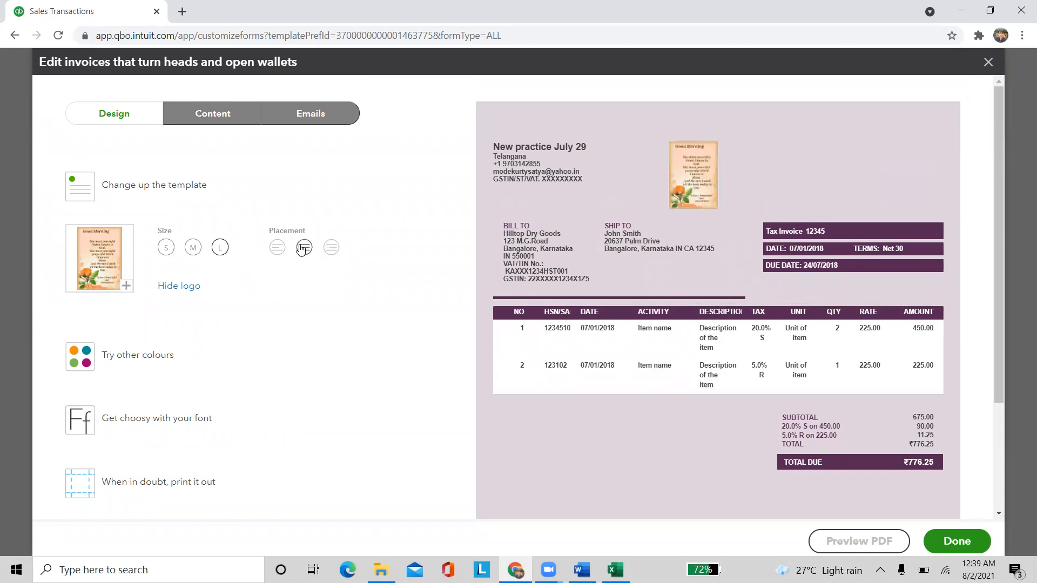
pyautogui.click(278, 248)
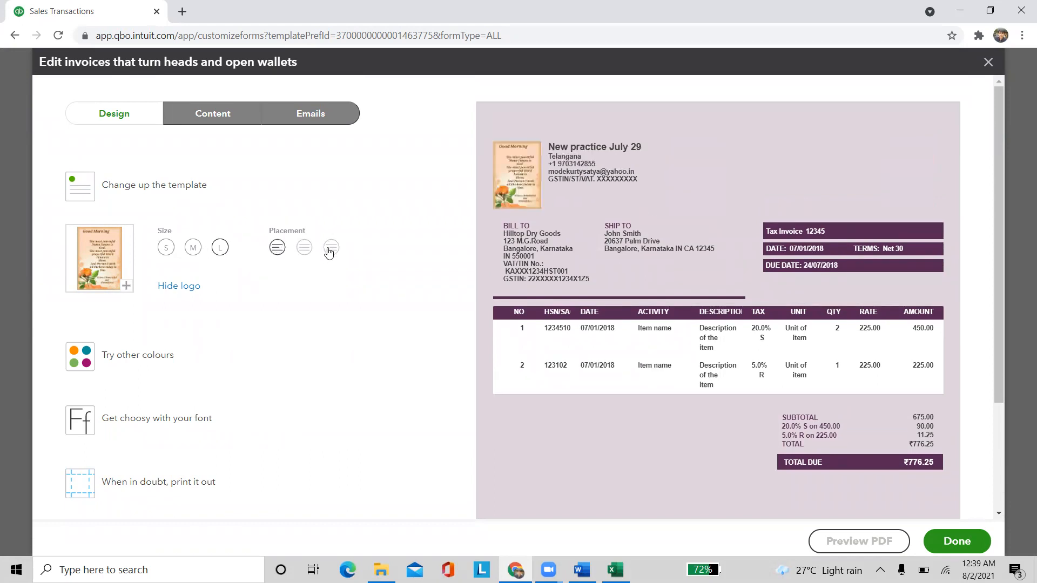
pyautogui.click(331, 248)
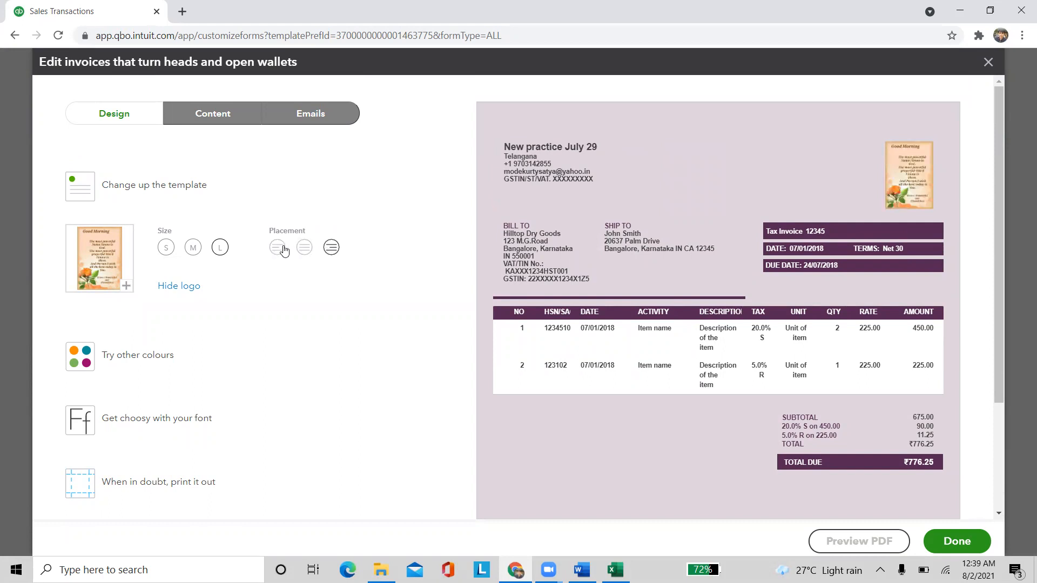
pyautogui.click(278, 247)
pyautogui.scroll(-1, 520, 453)
pyautogui.scroll(-3, 519, 452)
pyautogui.scroll(3, 518, 475)
# Review the Content tab's header, Form and Display settings, leaving Company CIN blank
pyautogui.click(205, 116)
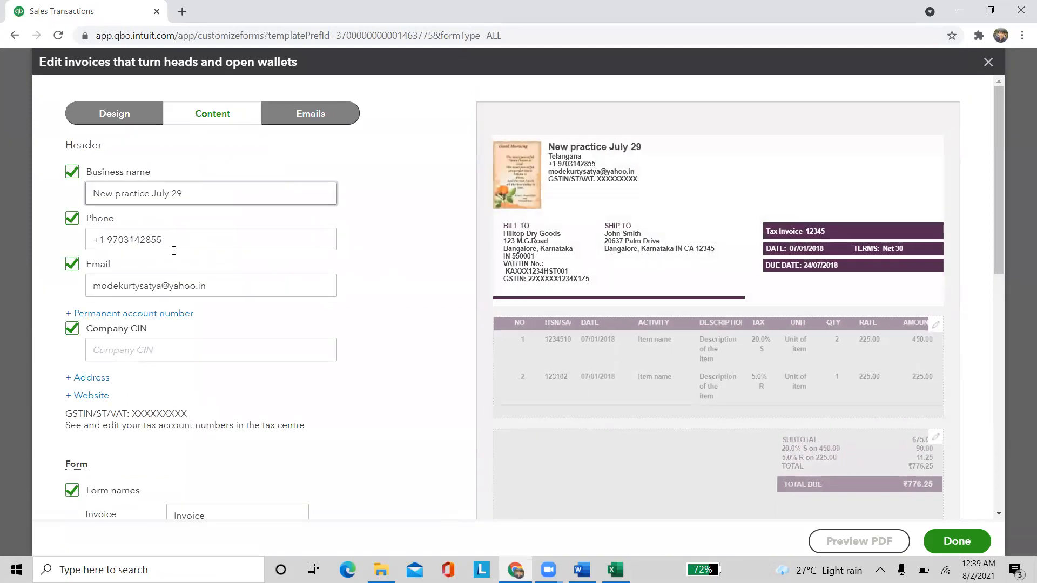
pyautogui.scroll(-1, 194, 382)
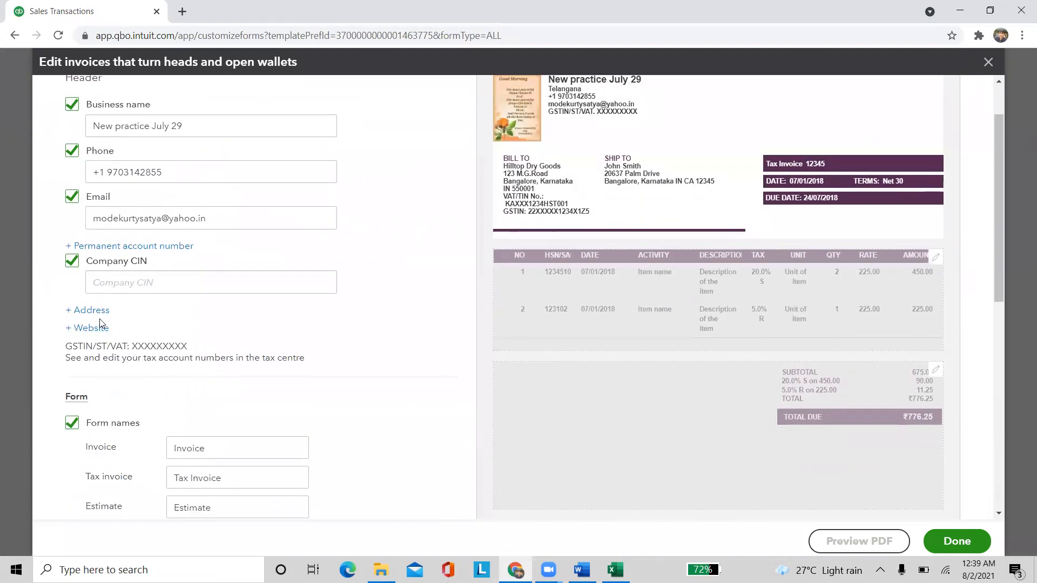
pyautogui.click(139, 281)
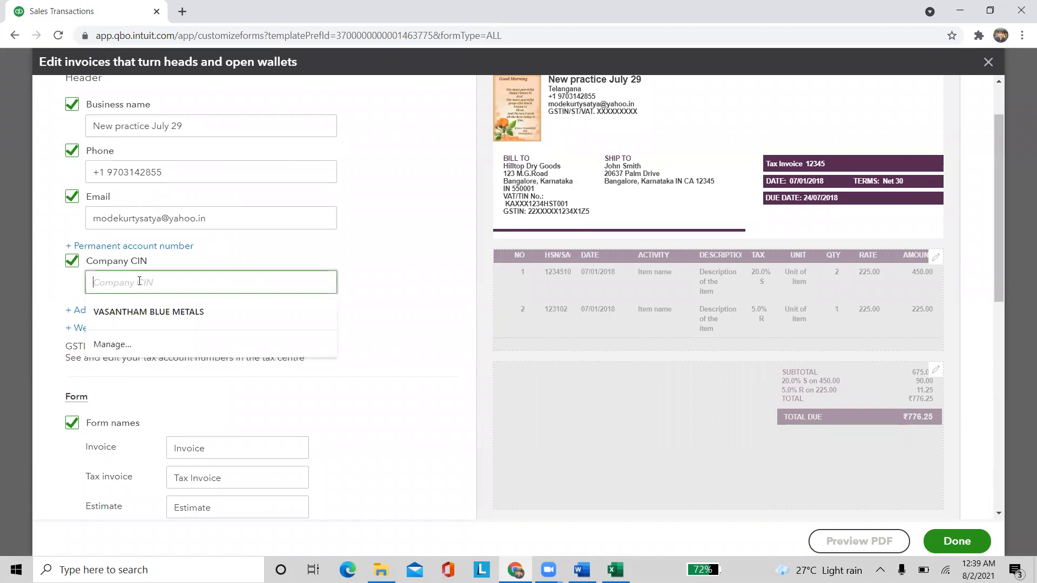
pyautogui.click(416, 292)
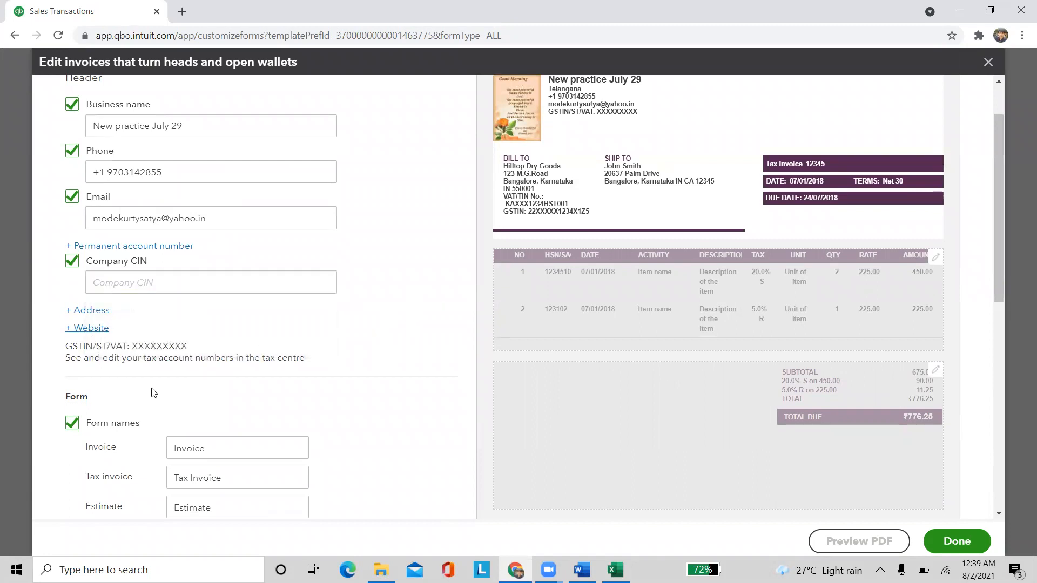
pyautogui.scroll(-4, 154, 378)
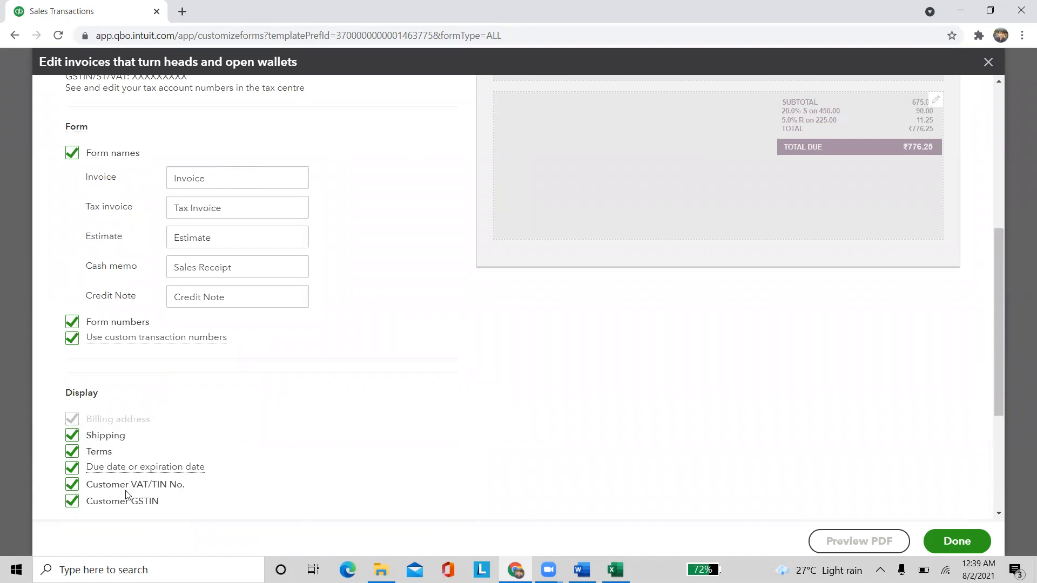
pyautogui.scroll(5, 265, 462)
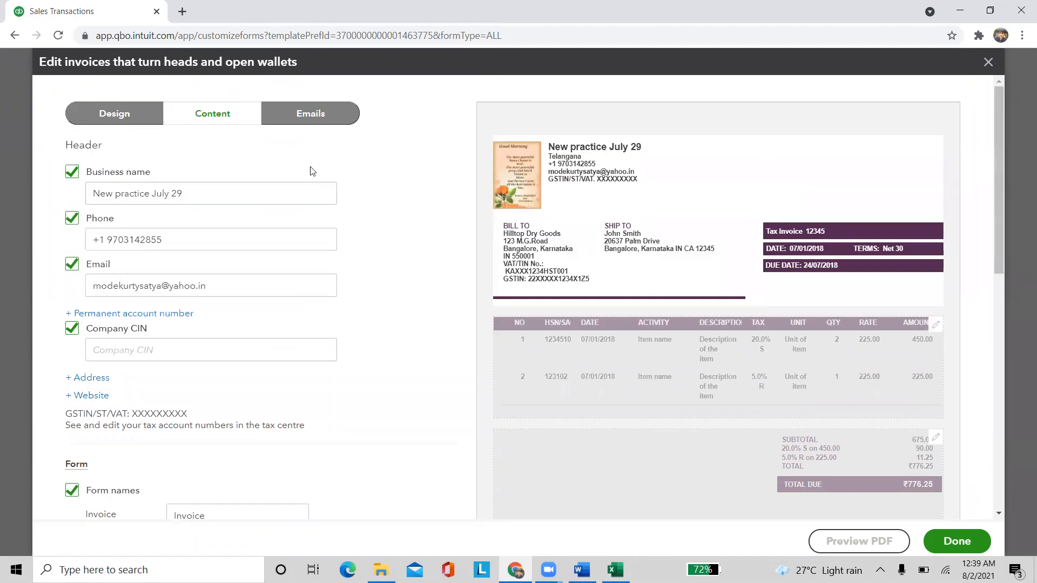
# Review the Emails tab's standard subject and customer message, selecting then deselecting the message text
pyautogui.click(303, 114)
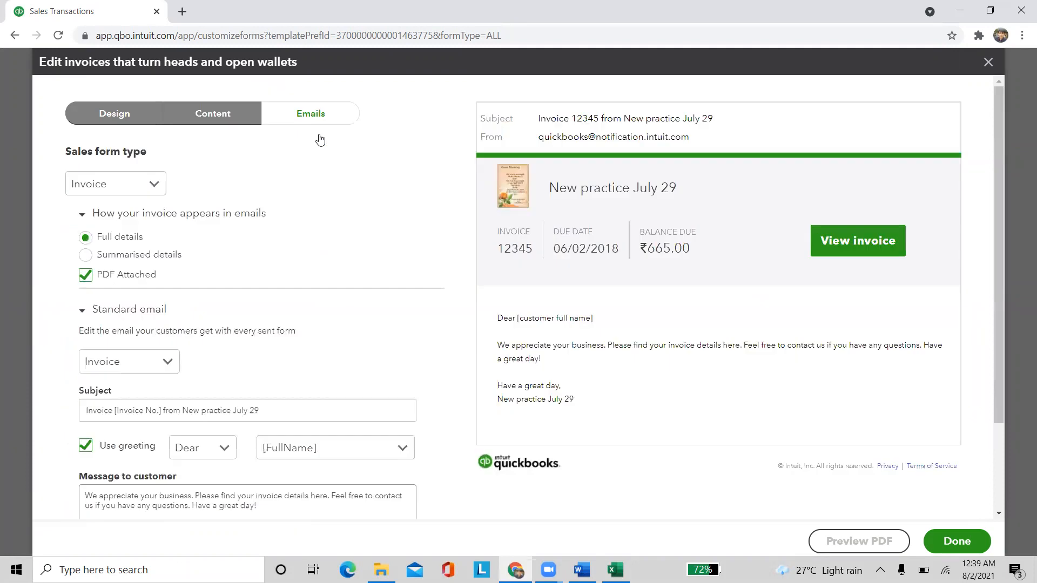
pyautogui.scroll(-1, 588, 318)
pyautogui.scroll(1, 587, 319)
pyautogui.scroll(-2, 193, 381)
pyautogui.click(86, 387)
pyautogui.moveTo(86, 387); pyautogui.dragTo(160, 423)
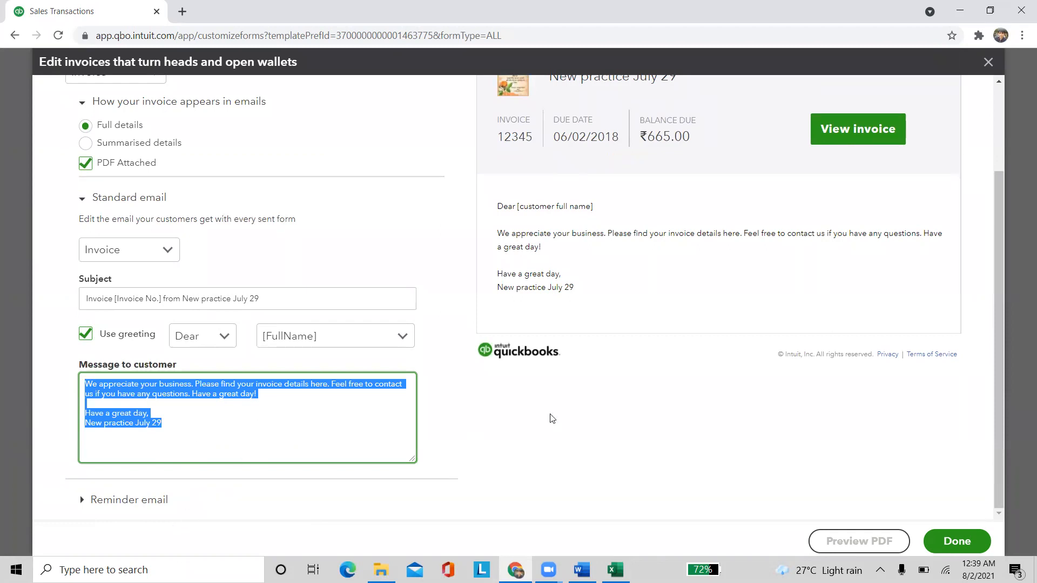
pyautogui.scroll(2, 331, 412)
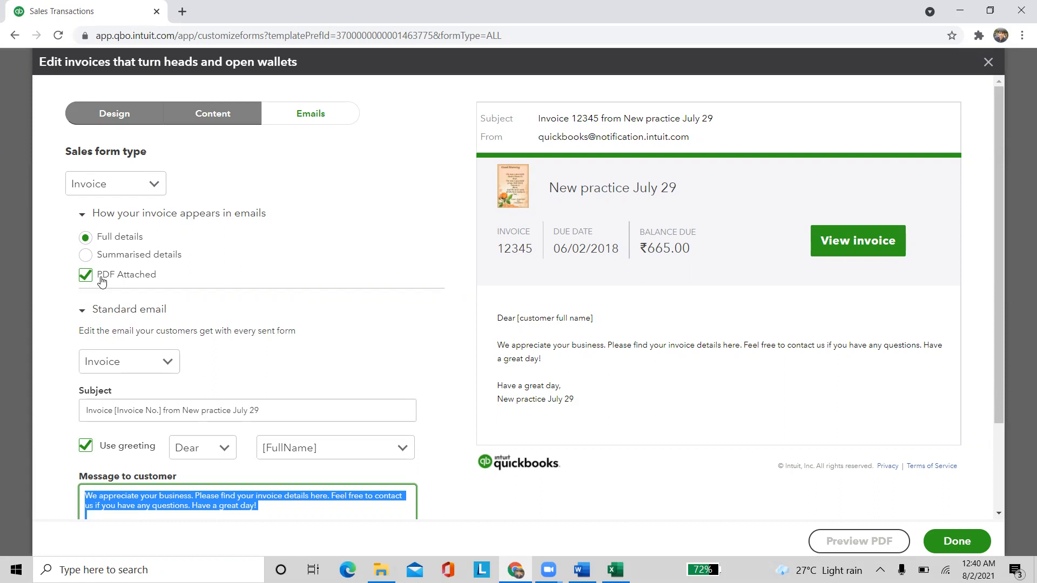
pyautogui.scroll(-2, 296, 354)
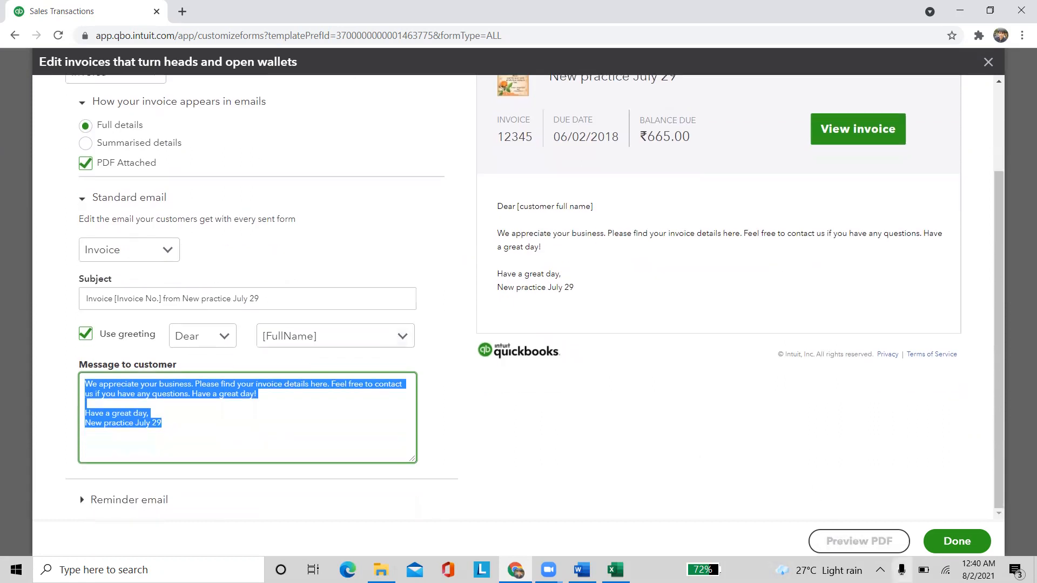
pyautogui.click(957, 541)
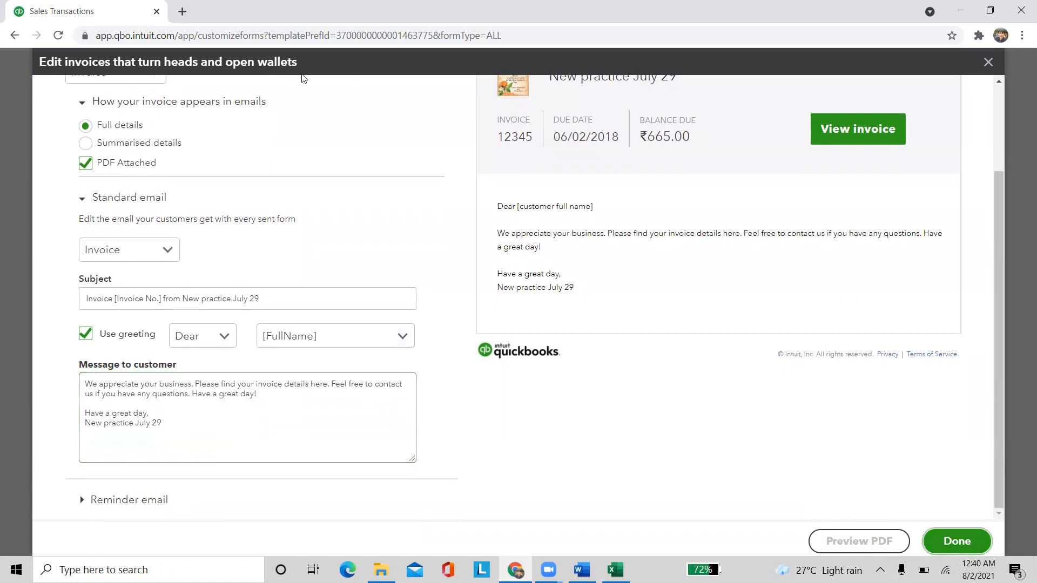
# Save the invoice design, then view the form type choices for a new custom form style
pyautogui.click(948, 548)
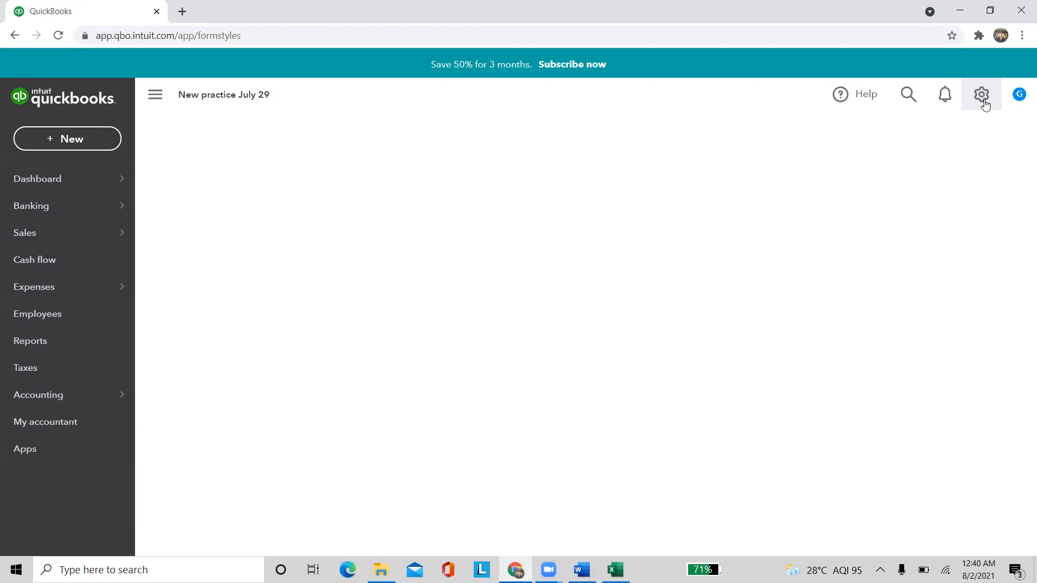
pyautogui.click(981, 95)
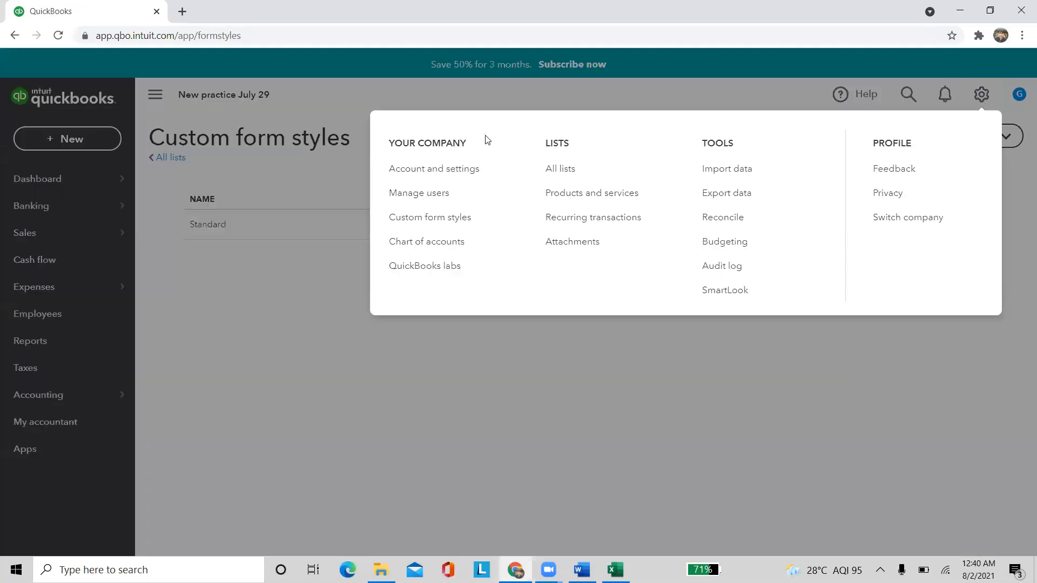
pyautogui.click(446, 218)
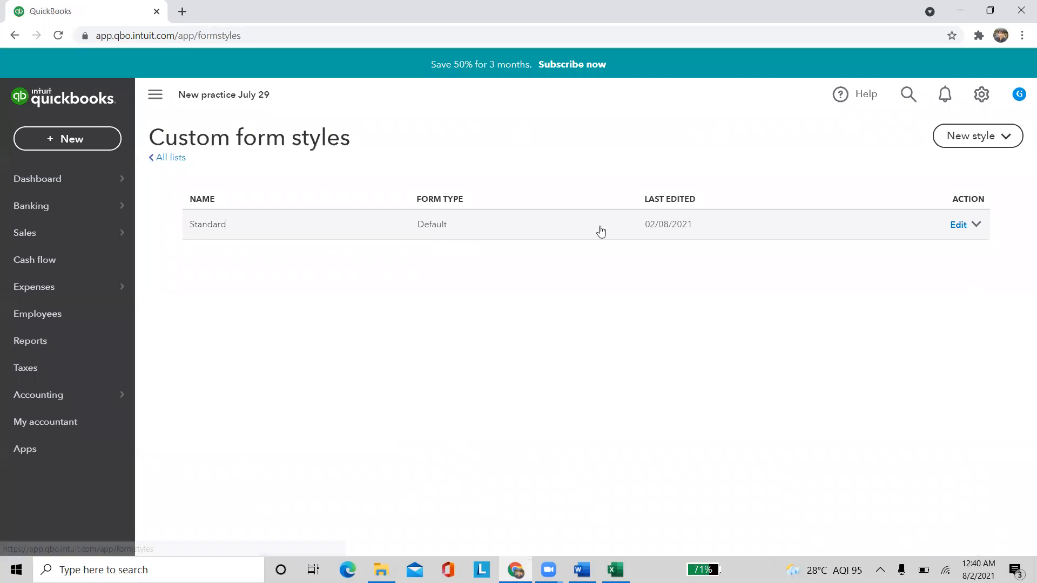
pyautogui.click(1006, 137)
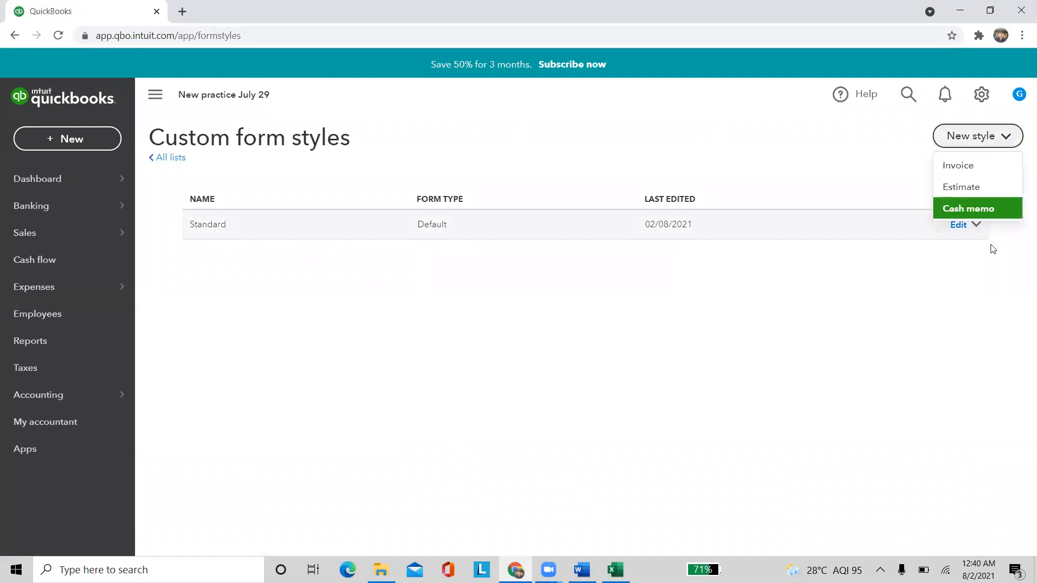
# Create a new invoice form style named 'My style' and save it
pyautogui.click(957, 172)
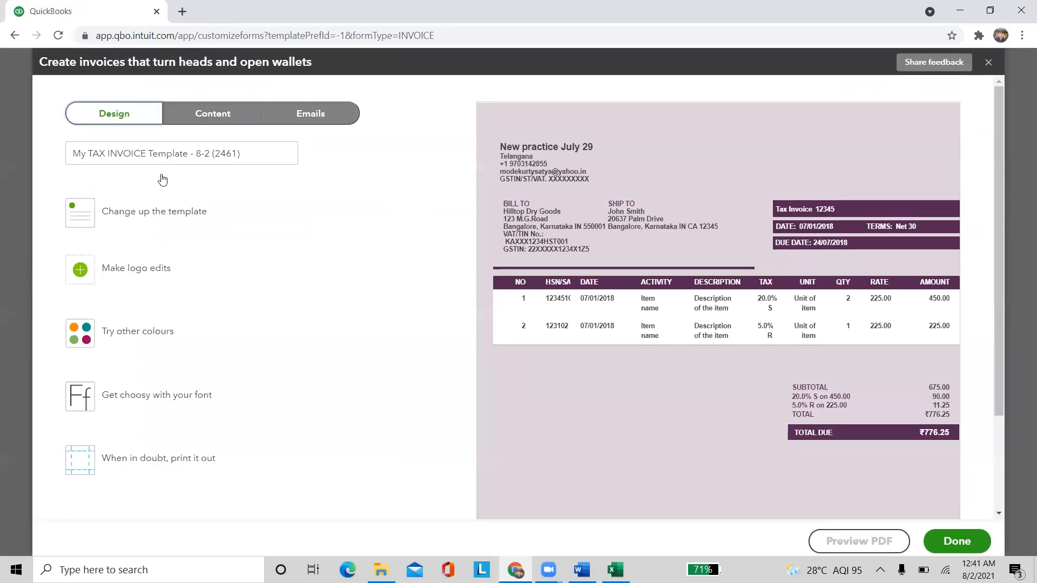
pyautogui.click(238, 153)
pyautogui.tripleClick(237, 153)
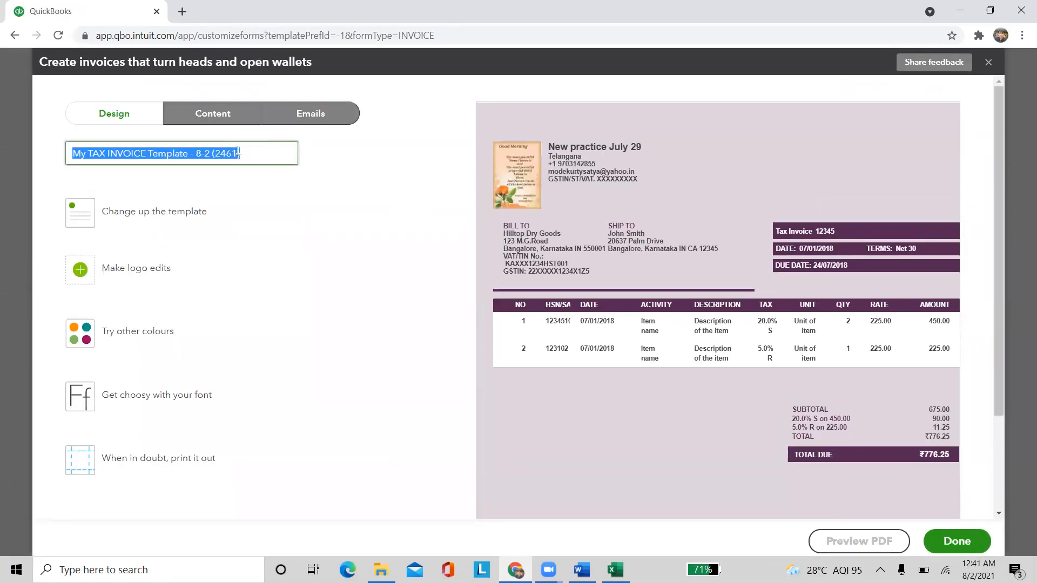
pyautogui.write('My style')
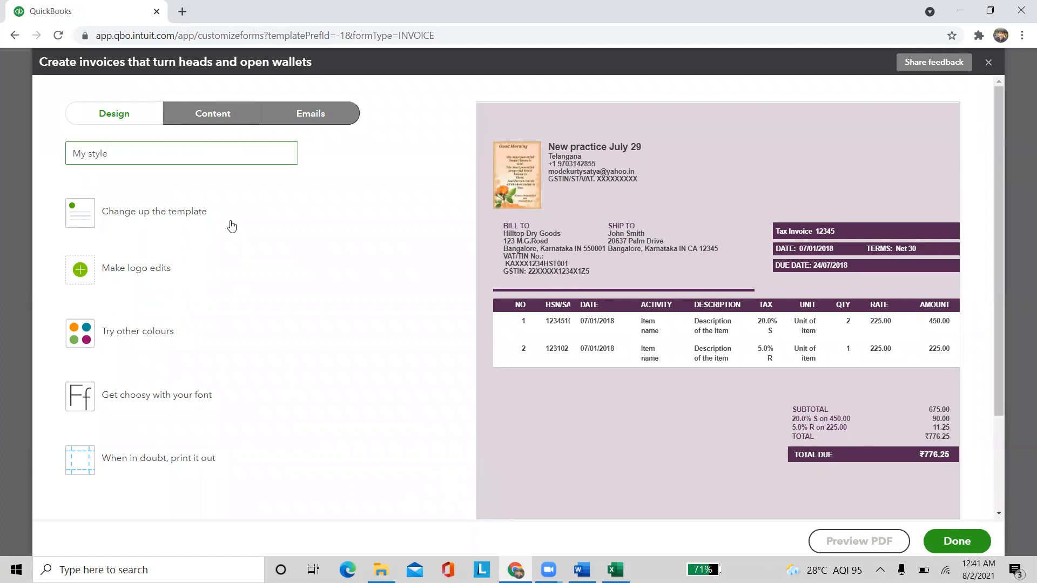
pyautogui.click(980, 545)
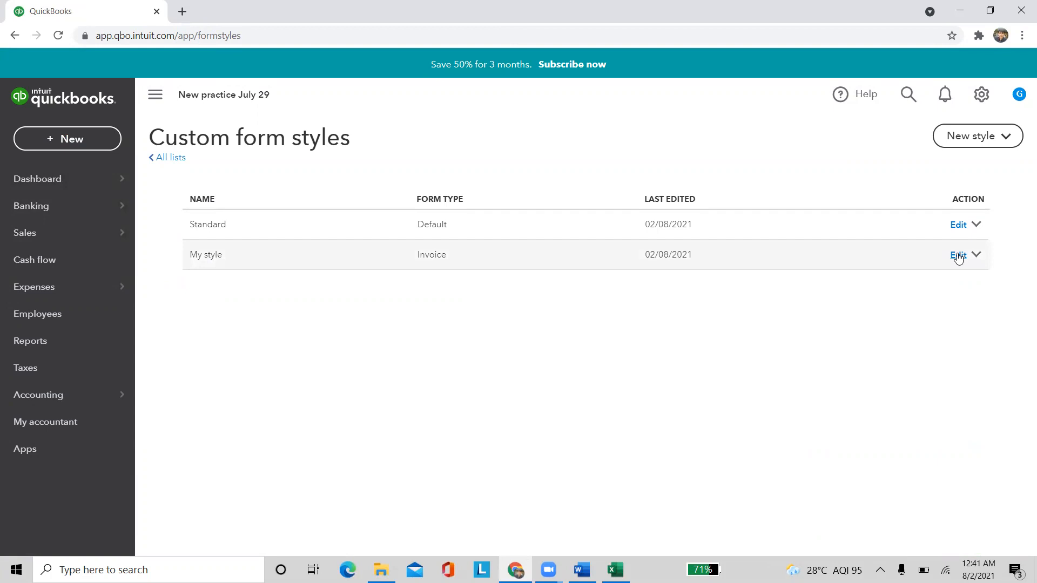
pyautogui.click(980, 95)
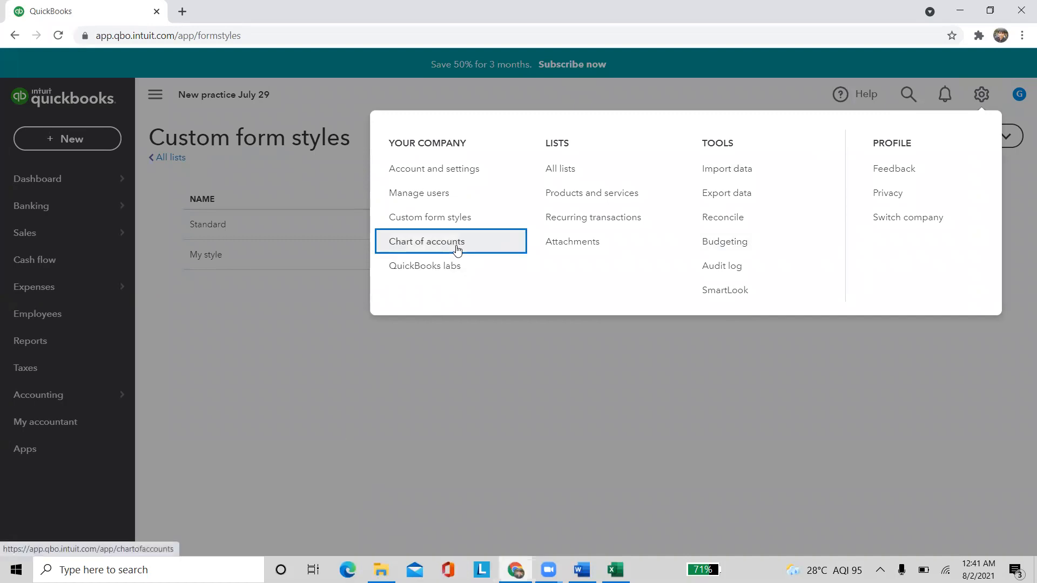
# View the Chart of Accounts, then go to the All lists page
pyautogui.click(457, 250)
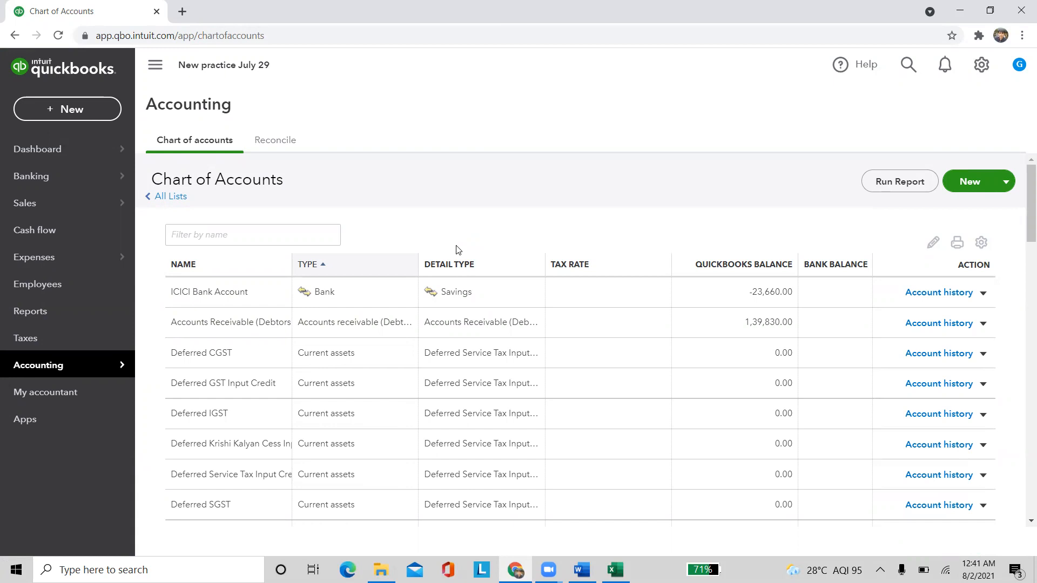
pyautogui.click(976, 63)
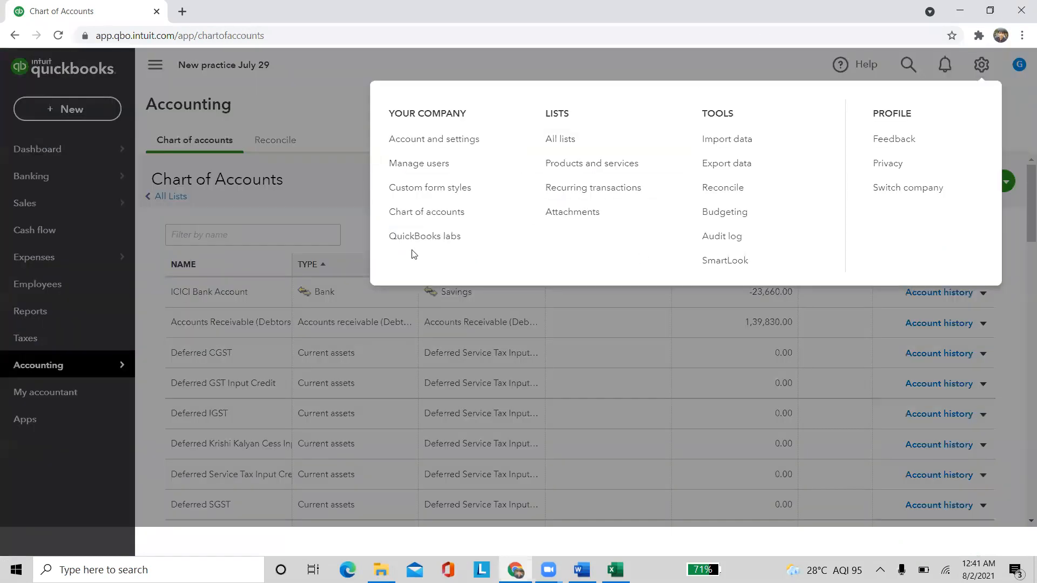
pyautogui.click(564, 139)
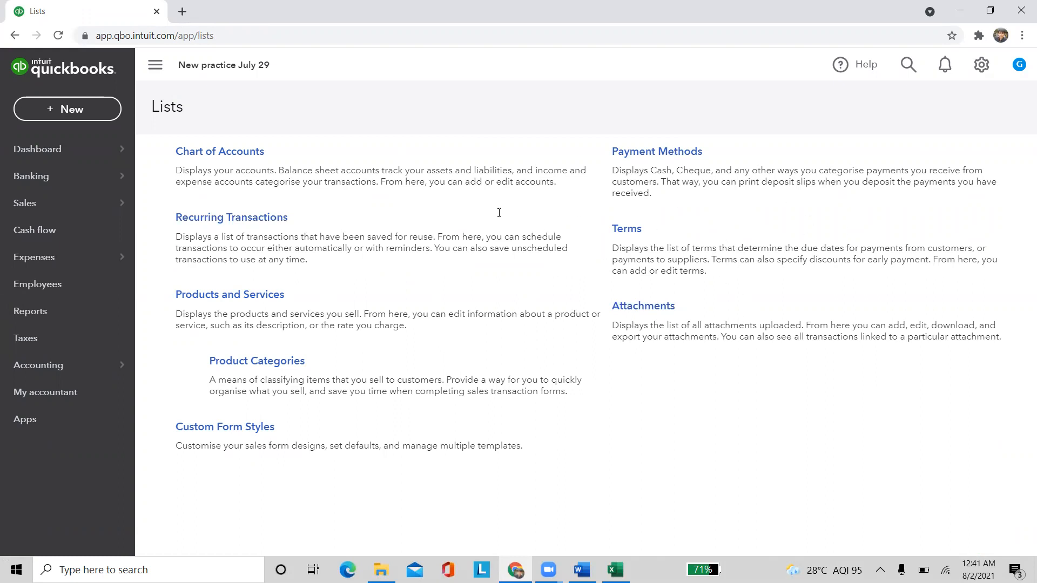
# Add a 'G pay' payment method and run the Cheque payment method quick report
pyautogui.click(631, 162)
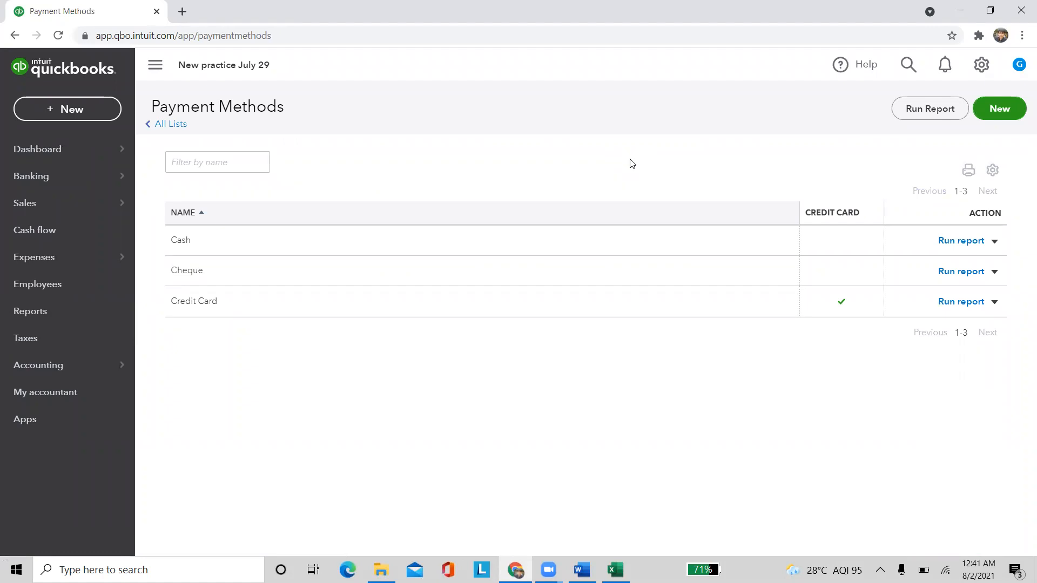
pyautogui.click(998, 109)
pyautogui.click(471, 285)
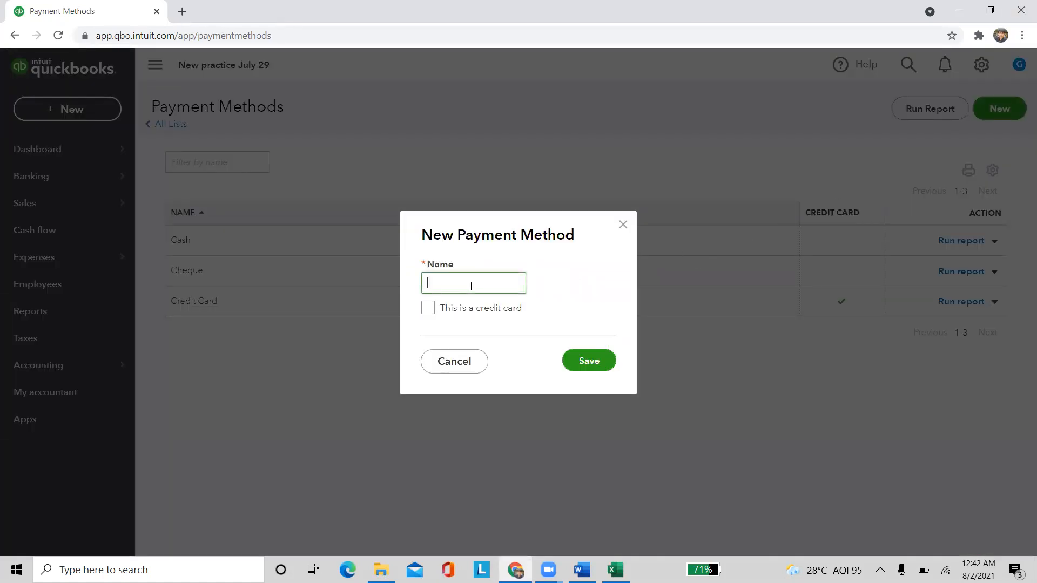
pyautogui.write('G pay')
pyautogui.click(609, 360)
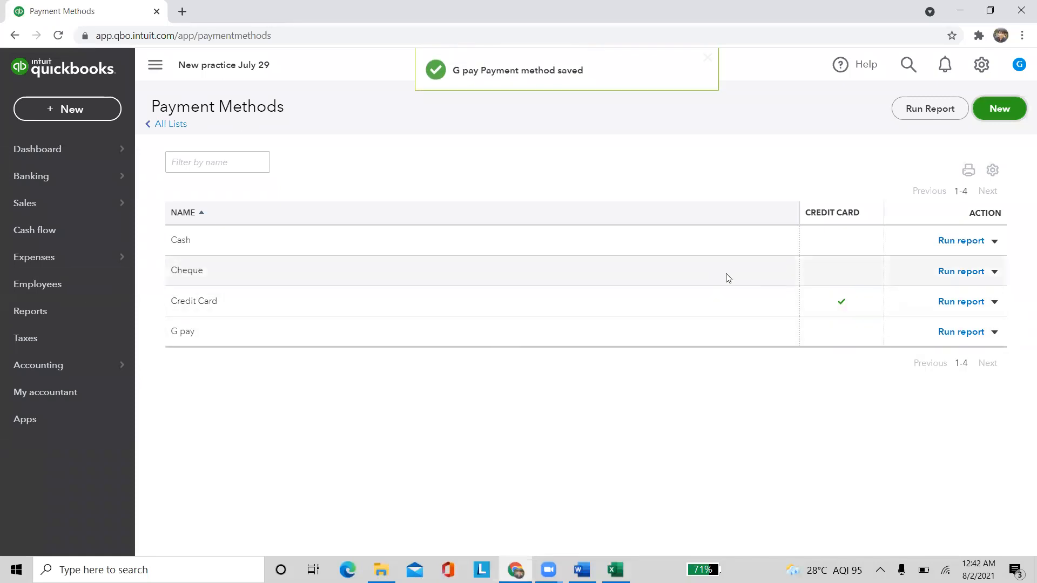
pyautogui.click(964, 271)
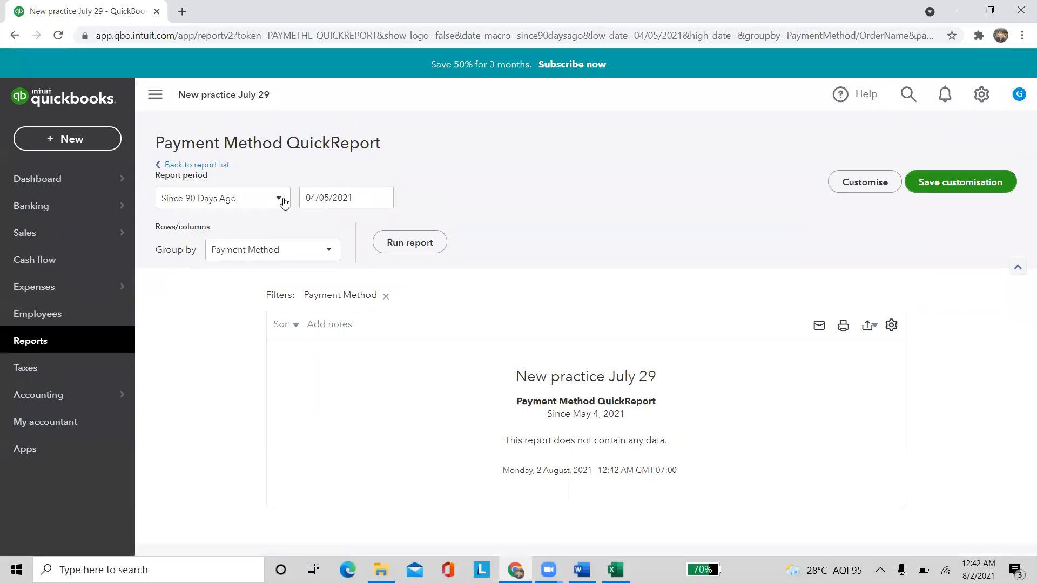
# Rerun the payment method quick report for All Dates, then return to the report list
pyautogui.click(282, 198)
pyautogui.scroll(10, 262, 266)
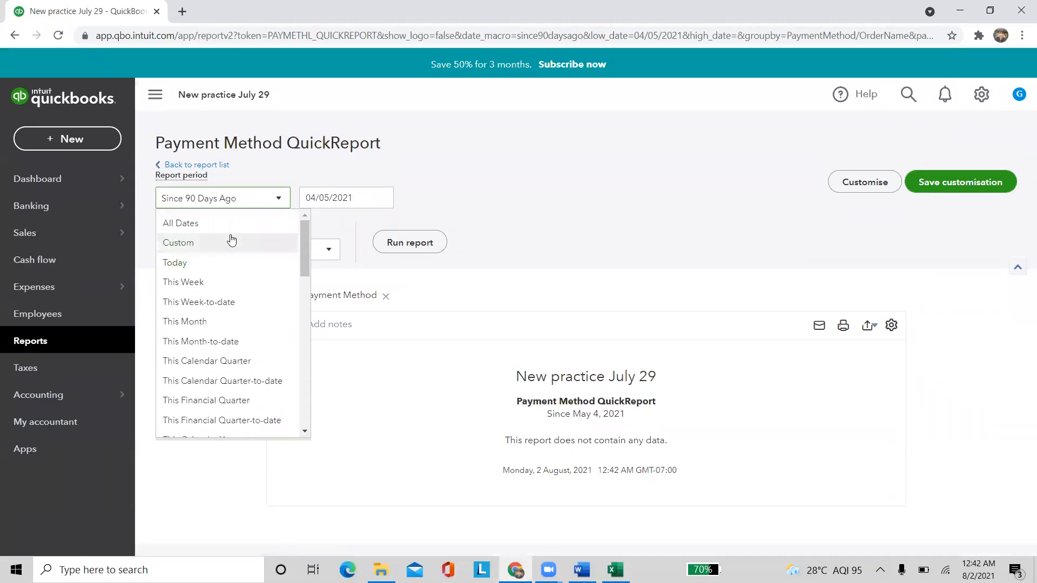
pyautogui.click(229, 223)
pyautogui.click(392, 246)
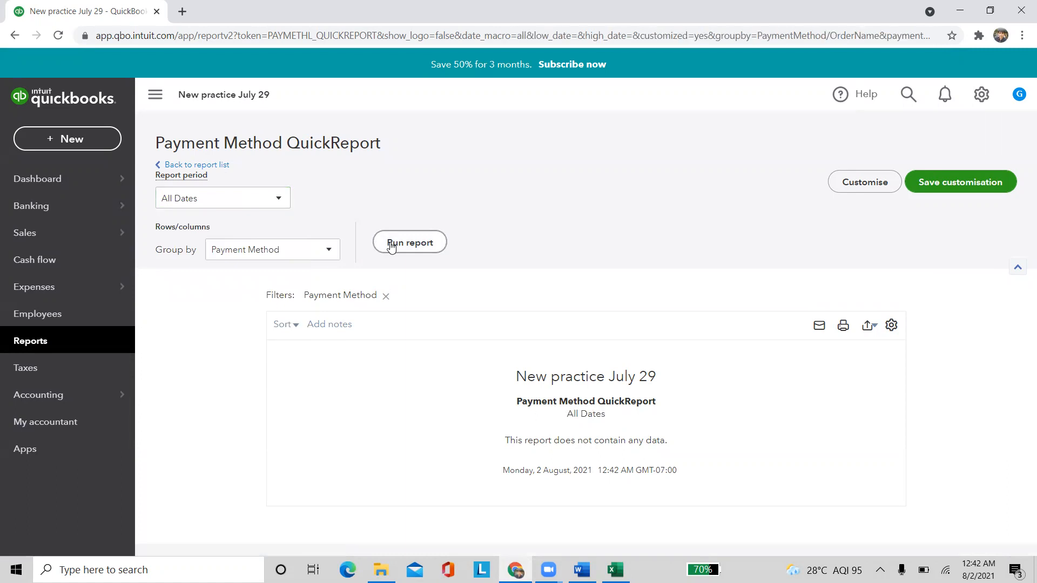
pyautogui.click(206, 165)
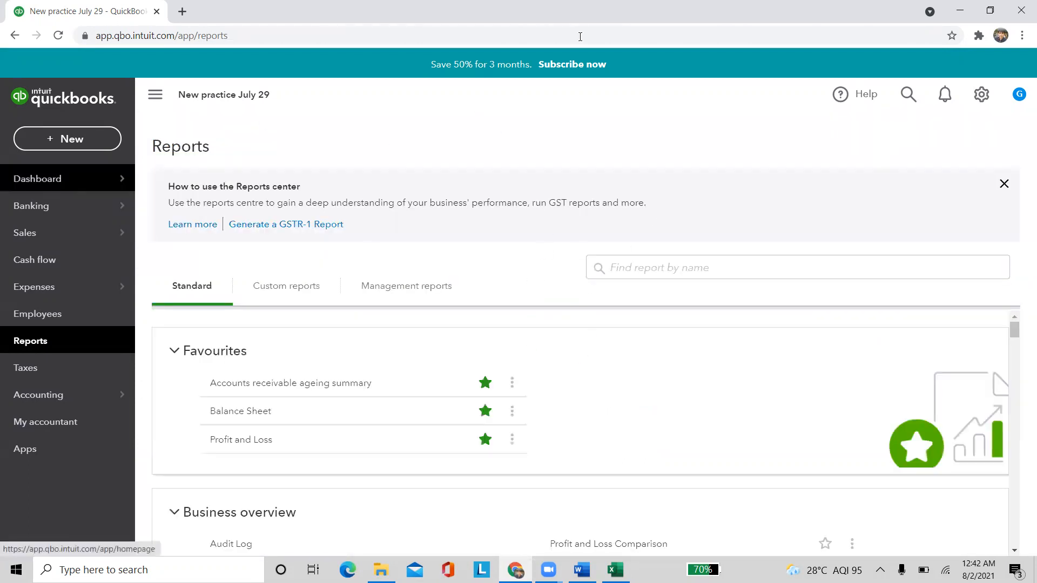
# View the empty Products and services list, then the empty Attachments list
pyautogui.click(981, 65)
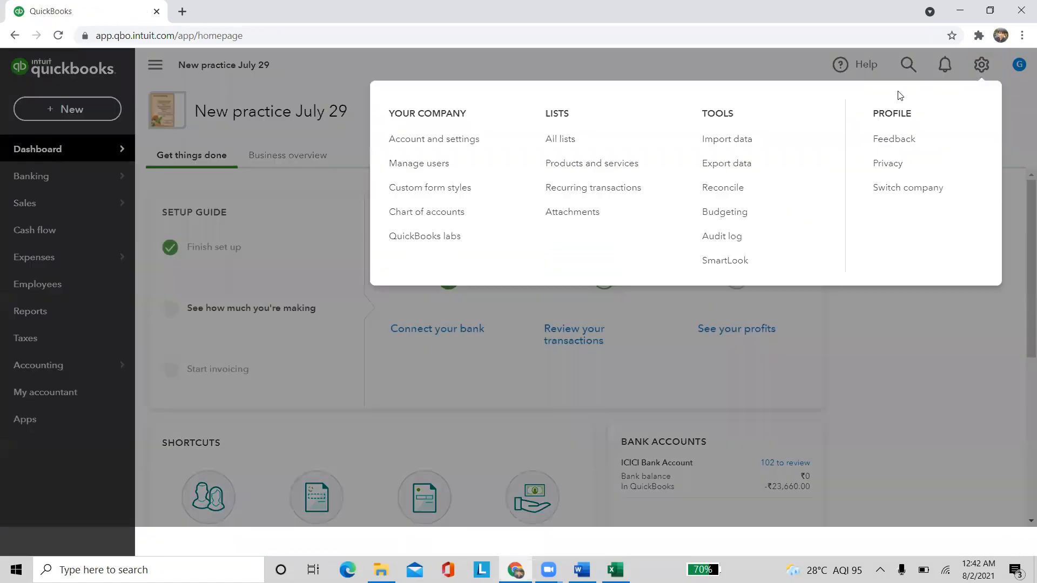
pyautogui.click(604, 176)
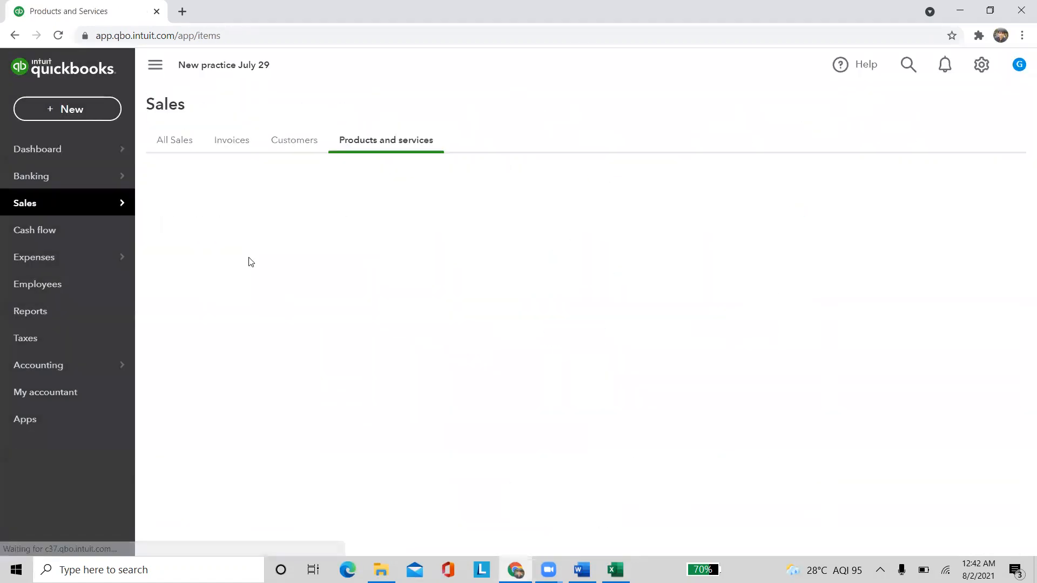
pyautogui.click(981, 64)
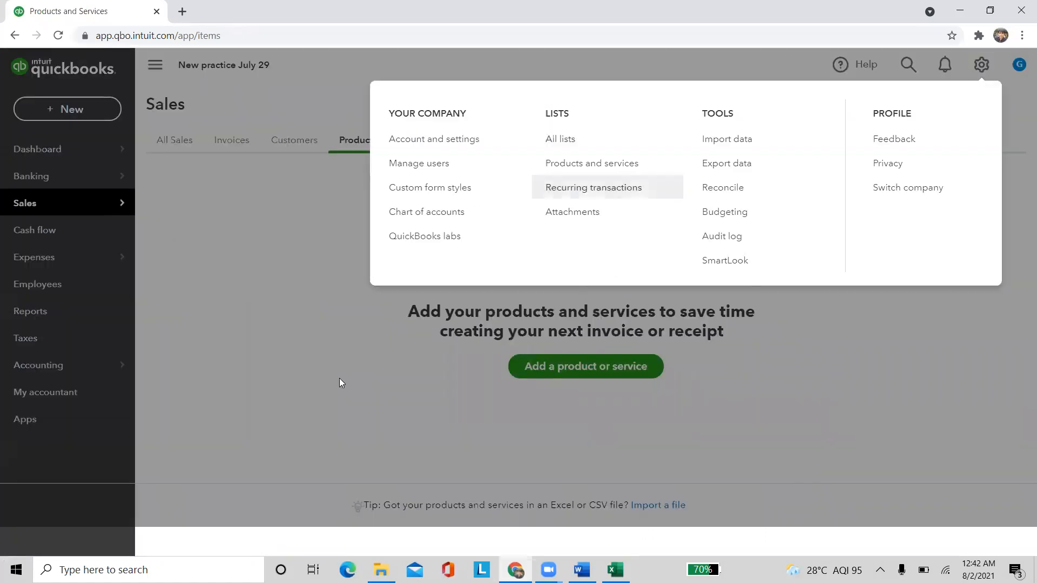
pyautogui.click(573, 215)
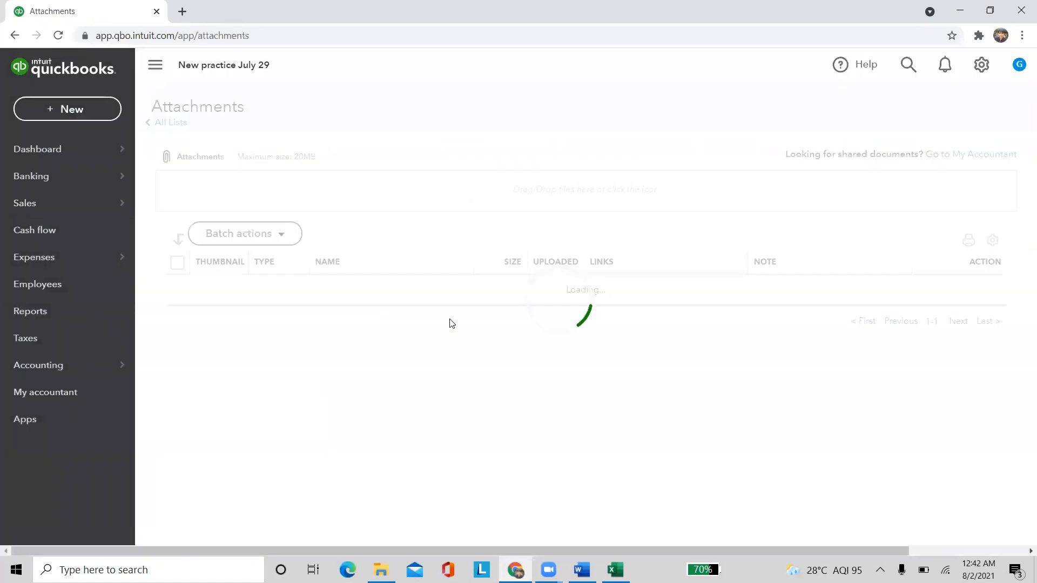
pyautogui.click(974, 65)
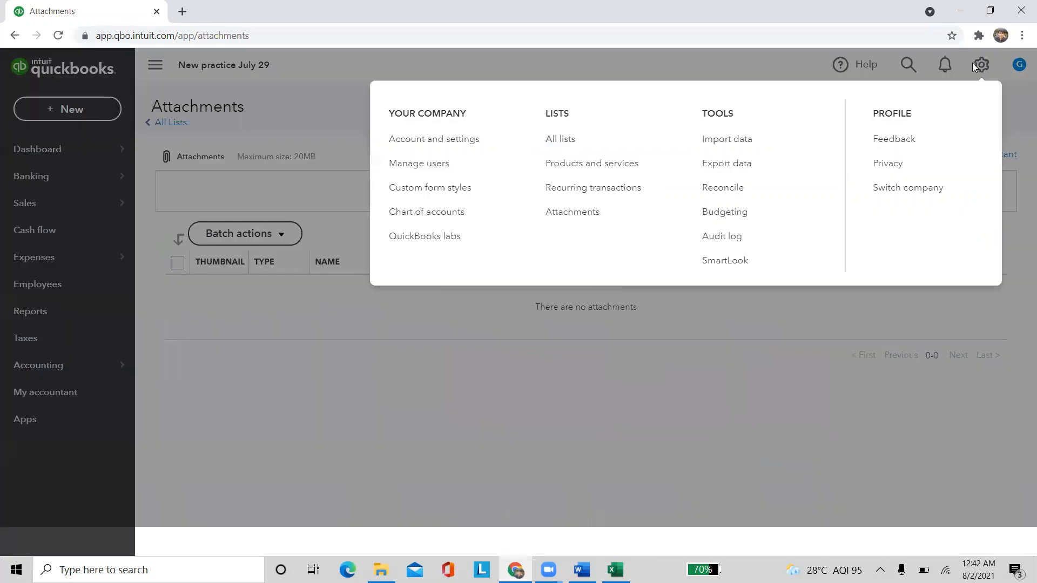
# Preview the Bank Data and Customers import screens from Import Data, closing each
pyautogui.click(730, 142)
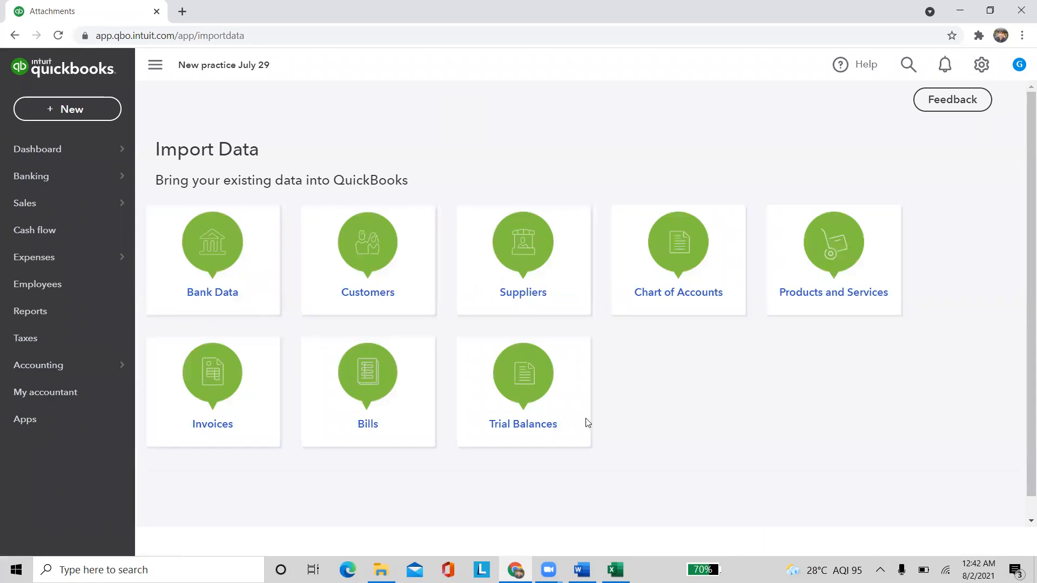
pyautogui.click(210, 275)
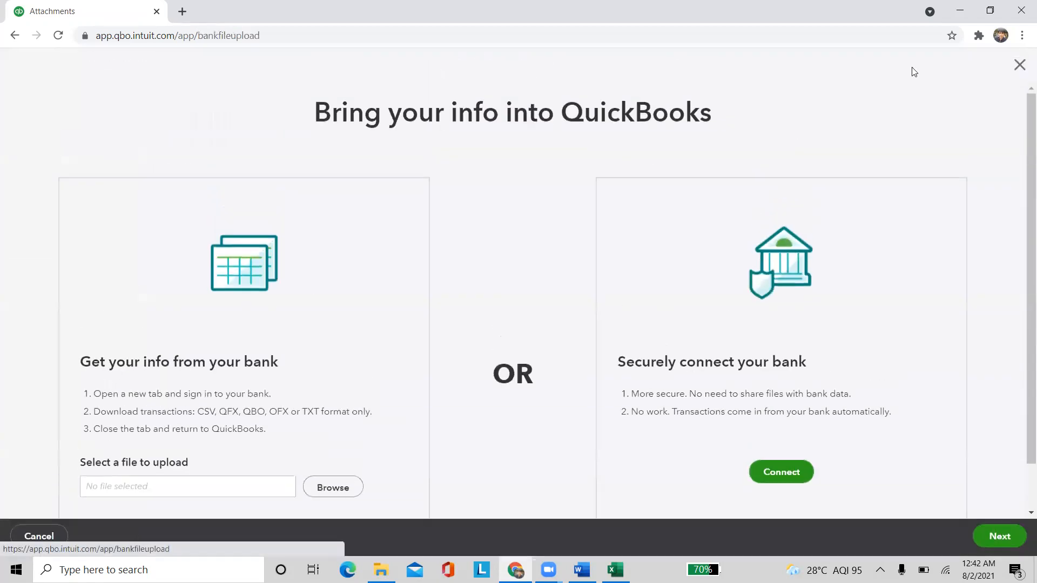
pyautogui.click(1018, 64)
pyautogui.click(335, 277)
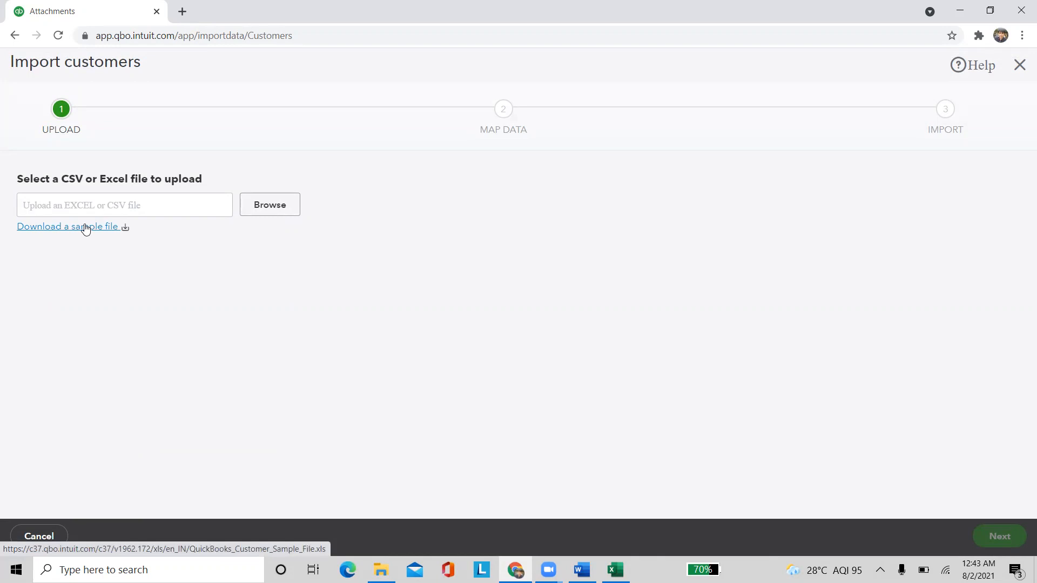
pyautogui.click(1019, 65)
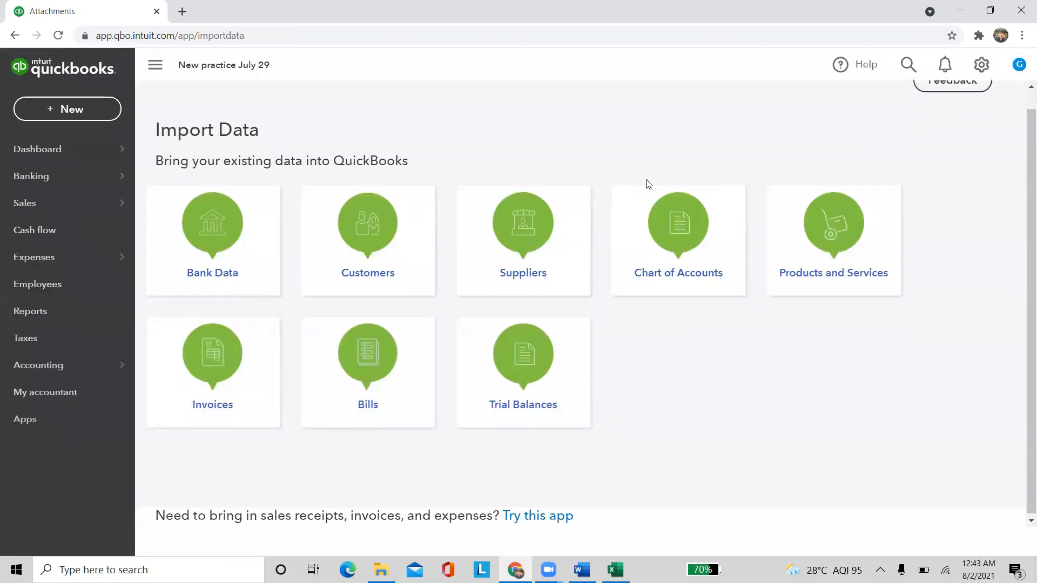
pyautogui.click(981, 64)
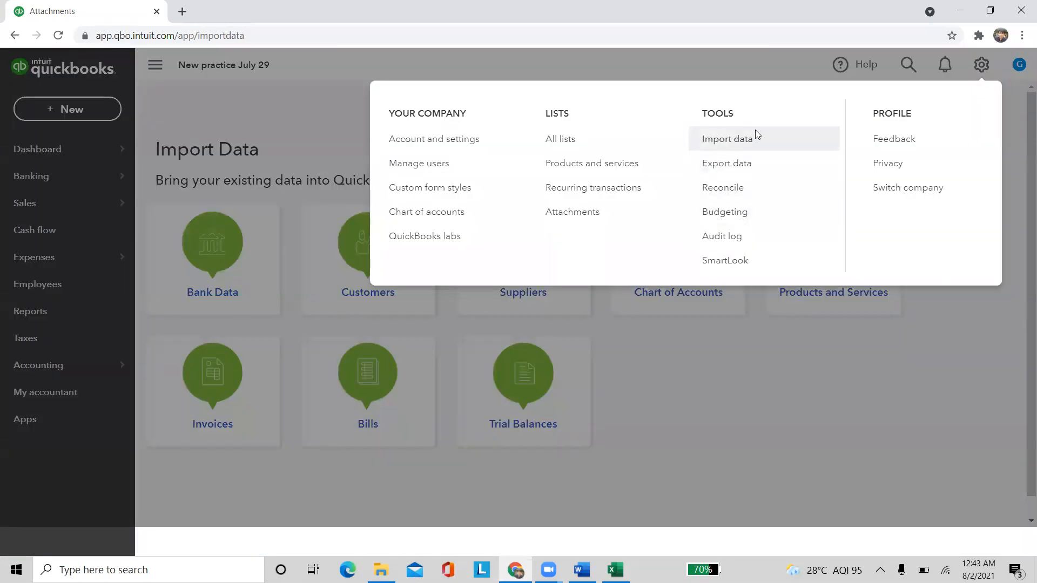
# On the Budgets page, start a new budget, discard it unsaved, then start another
pyautogui.click(753, 216)
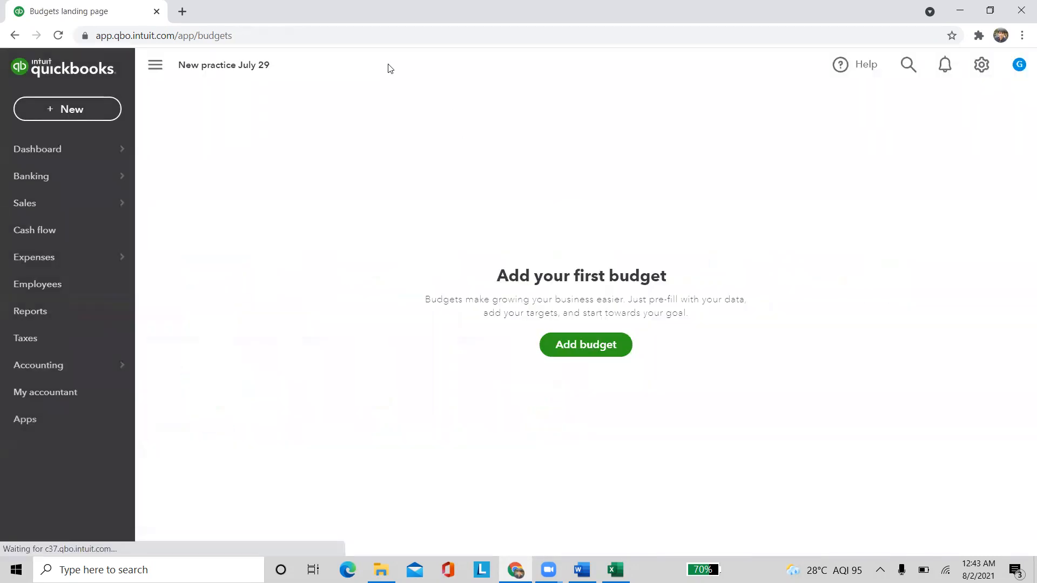
pyautogui.click(580, 350)
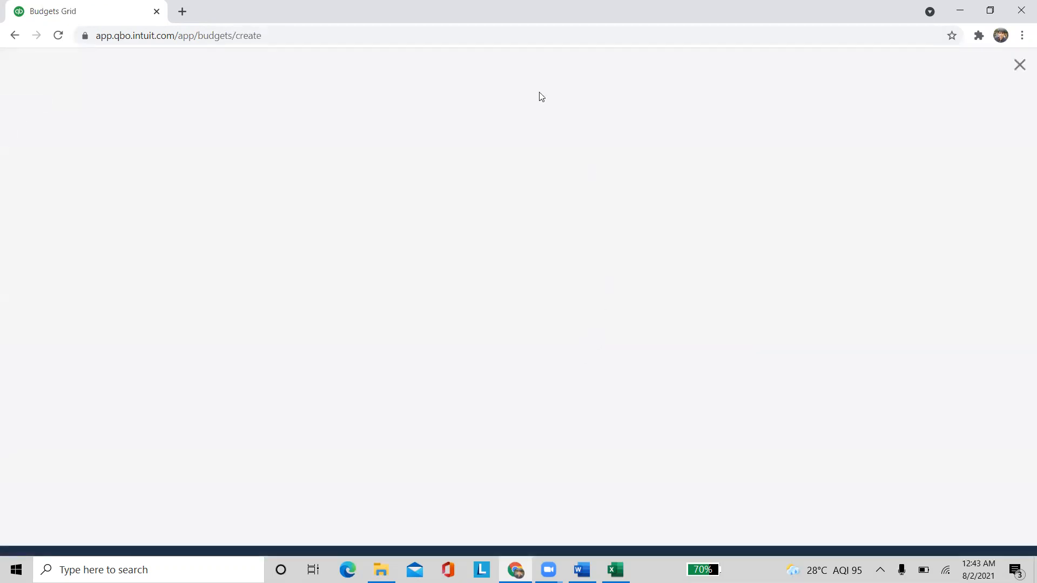
pyautogui.click(139, 116)
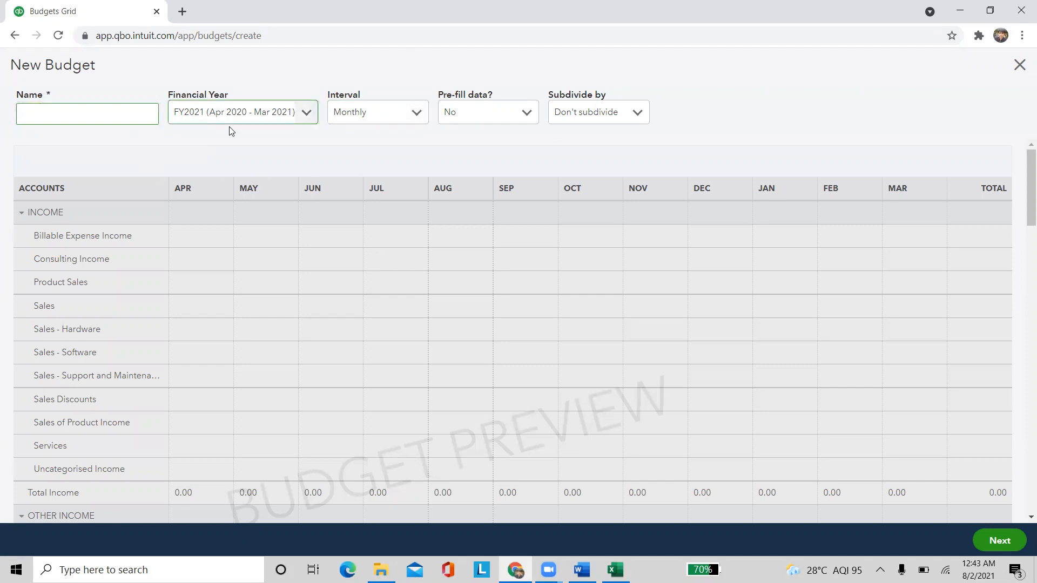
pyautogui.click(1018, 65)
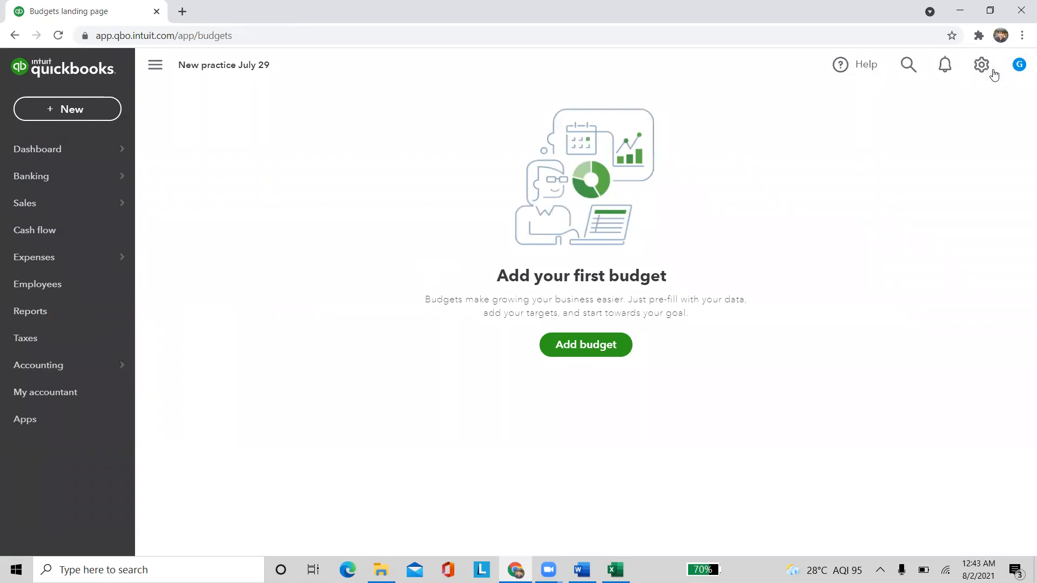
pyautogui.click(981, 64)
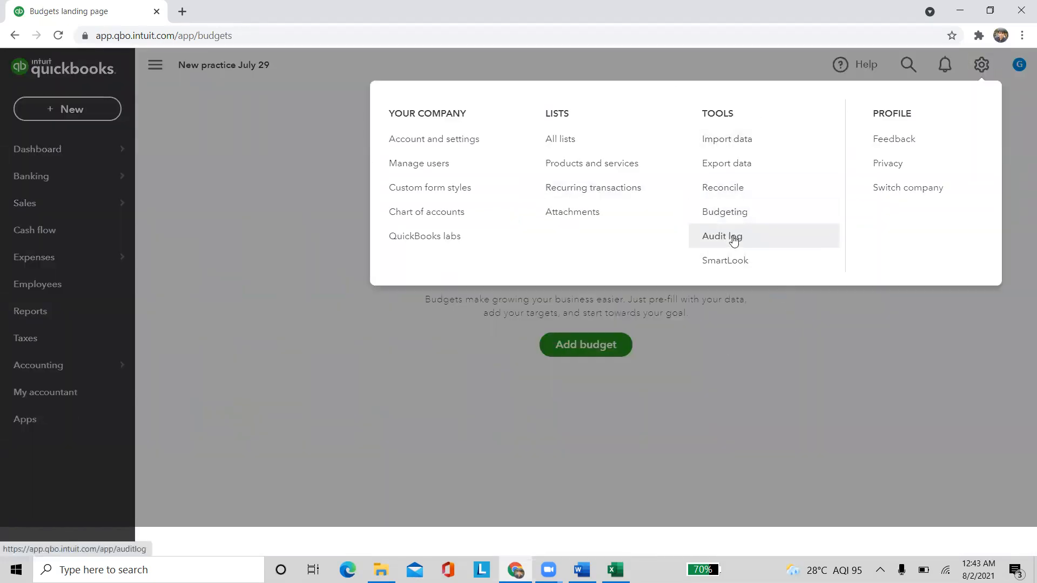
pyautogui.click(732, 237)
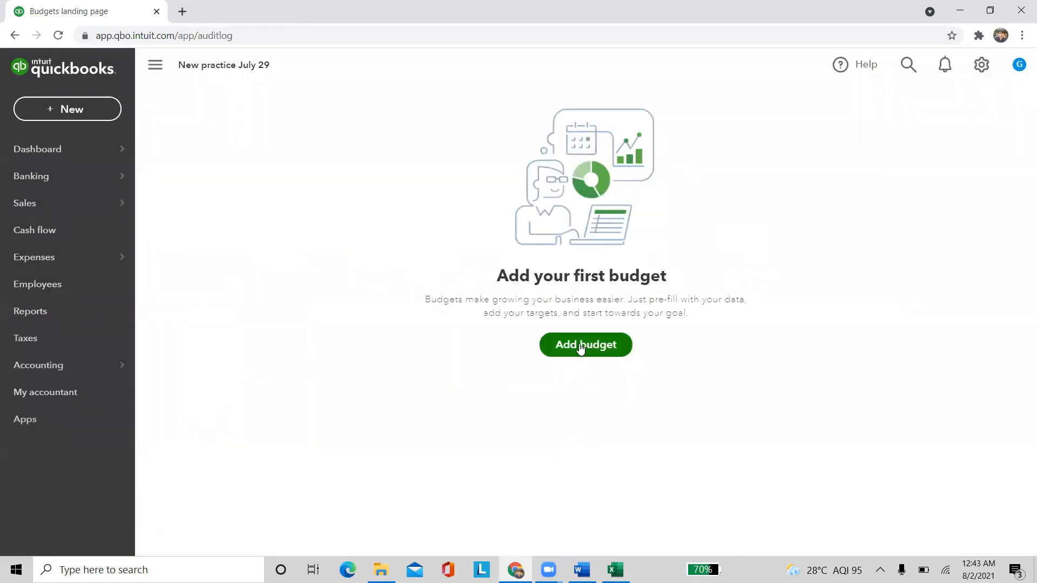
pyautogui.click(579, 348)
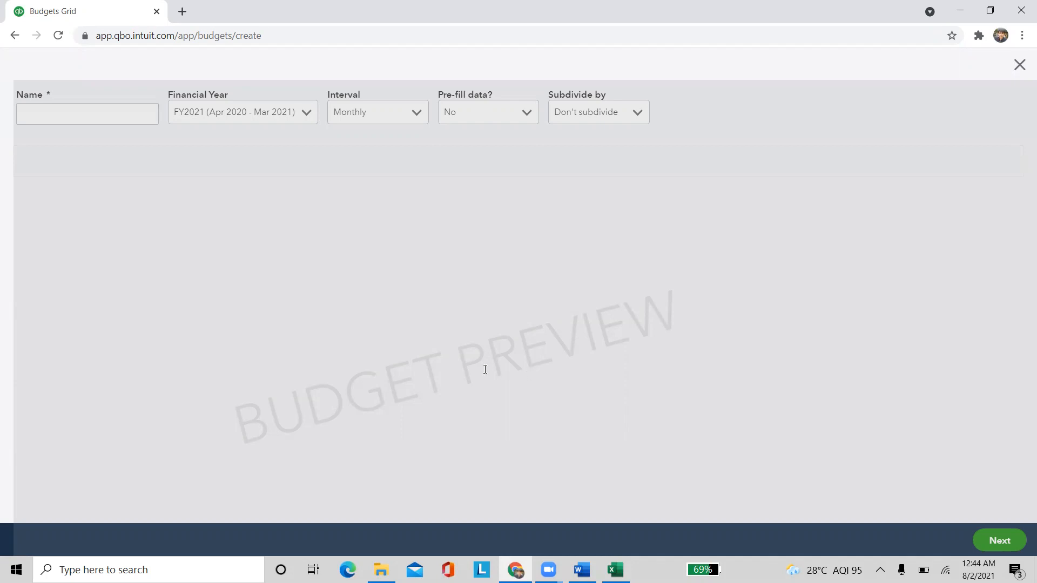
# Close the new budget editor and head for the Audit log
pyautogui.click(1018, 64)
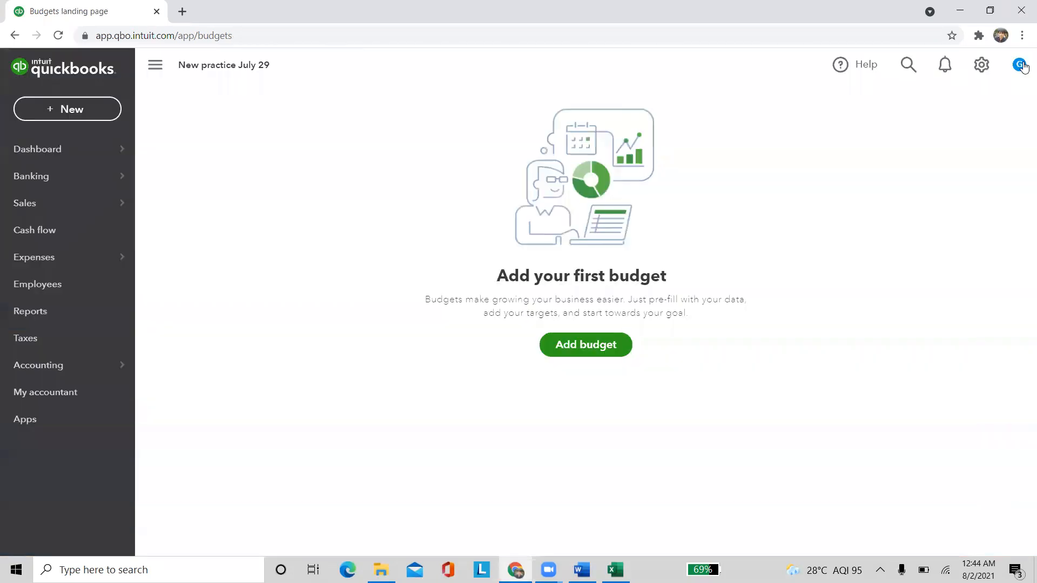
pyautogui.click(980, 64)
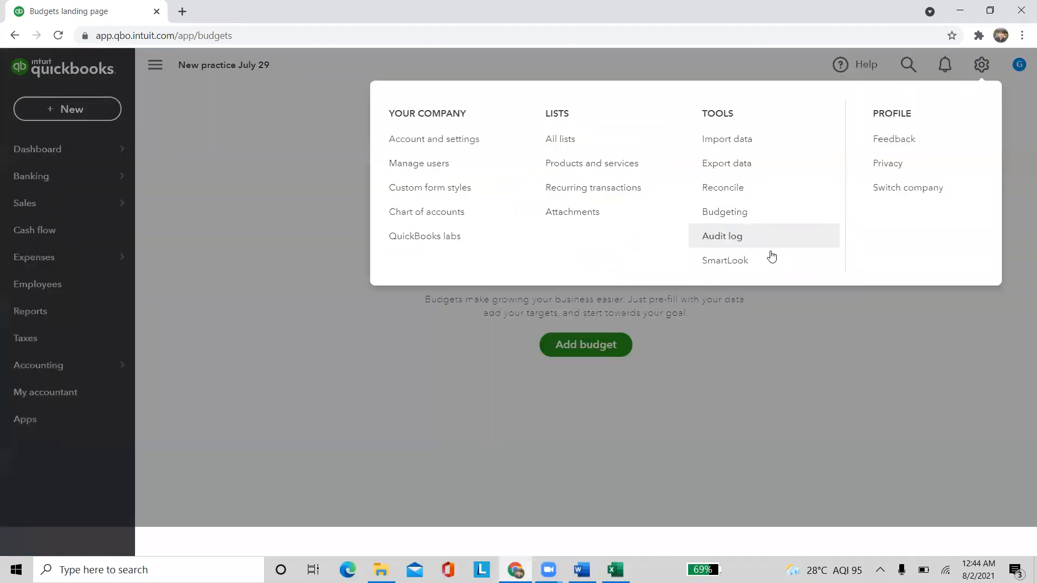
pyautogui.click(493, 336)
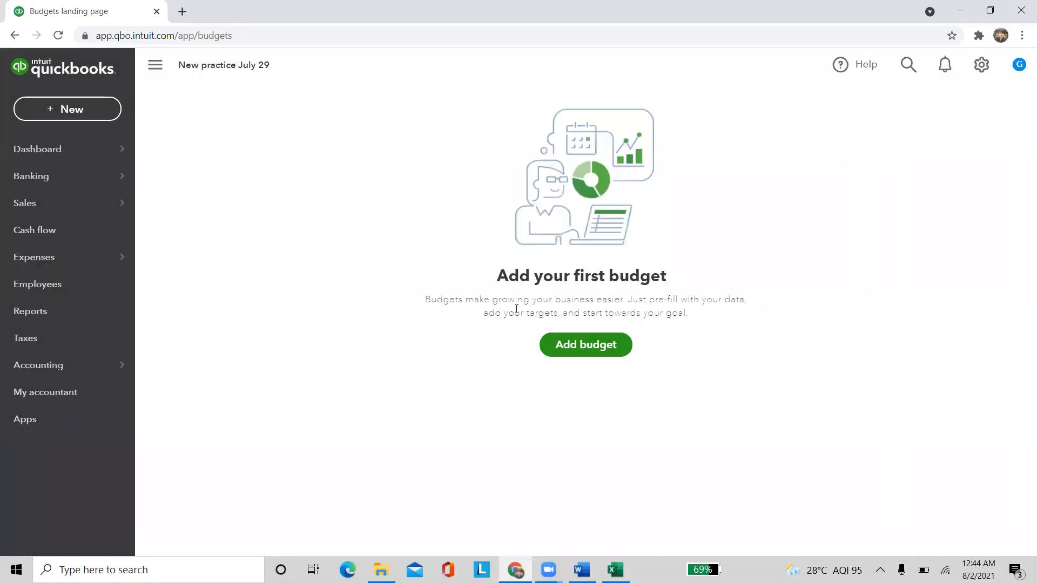
pyautogui.click(976, 70)
pyautogui.click(737, 239)
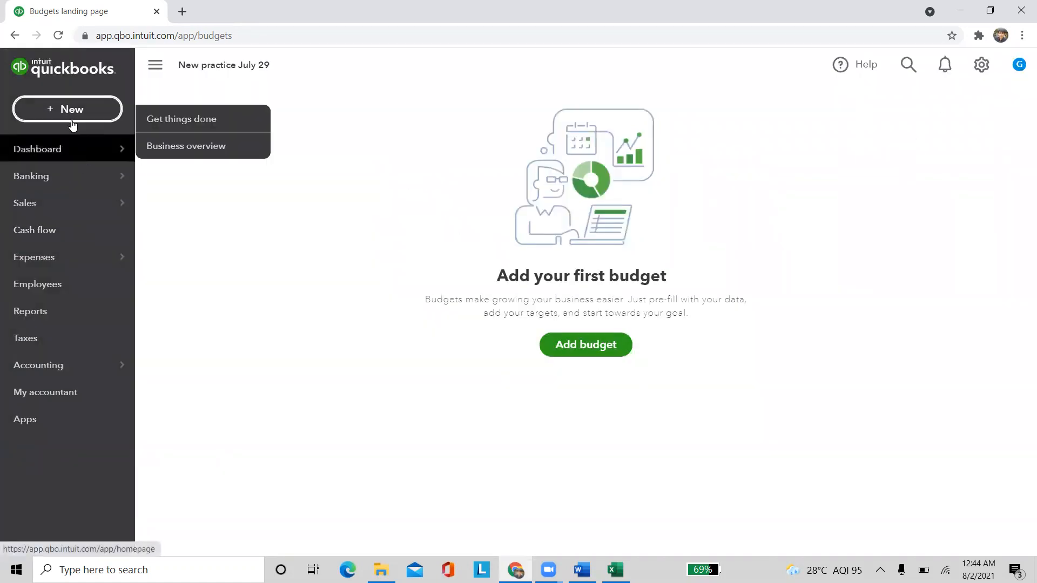
# Return to the New practice July 29 dashboard and reload the page
pyautogui.click(65, 150)
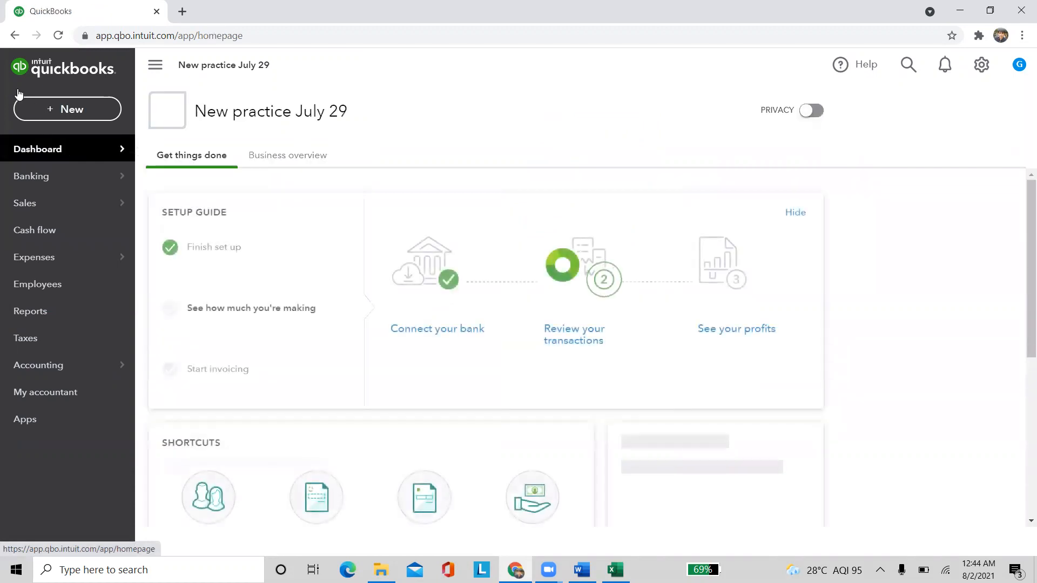
pyautogui.click(992, 69)
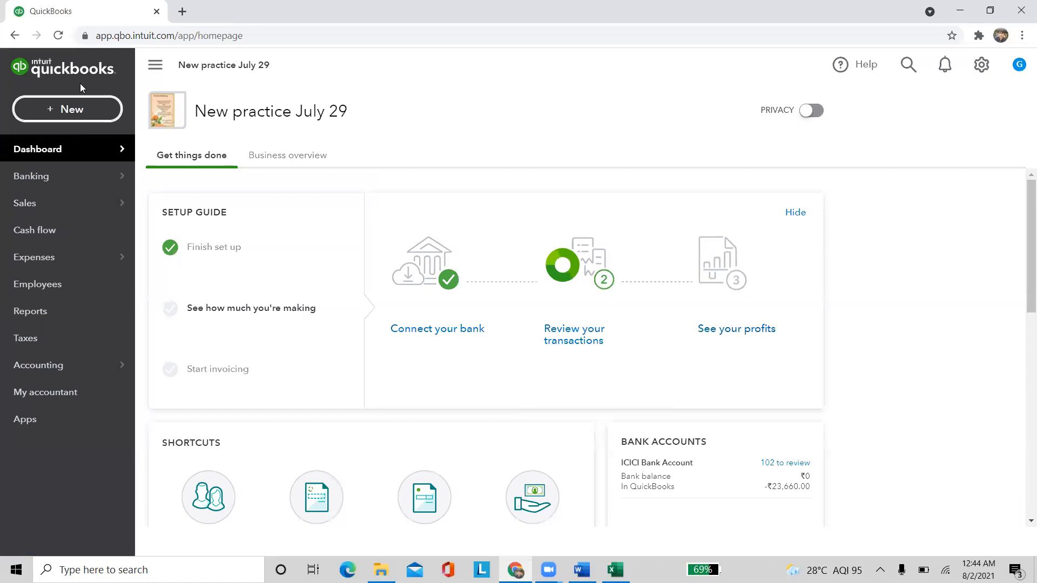
pyautogui.click(58, 36)
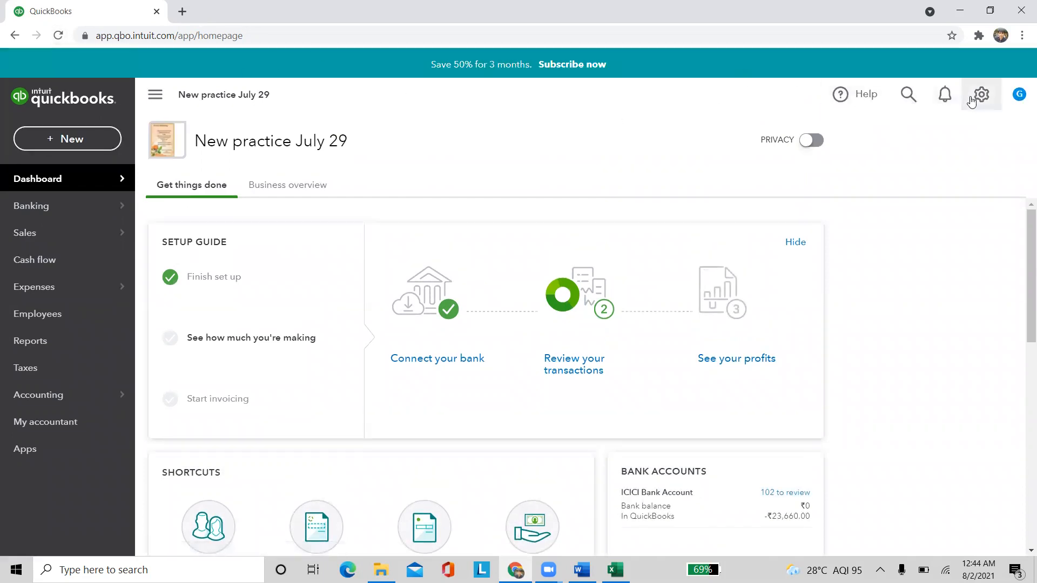
pyautogui.click(972, 96)
# Open the Audit Log of this month's changes, then request and dismiss a SmartLook code twice
pyautogui.click(723, 267)
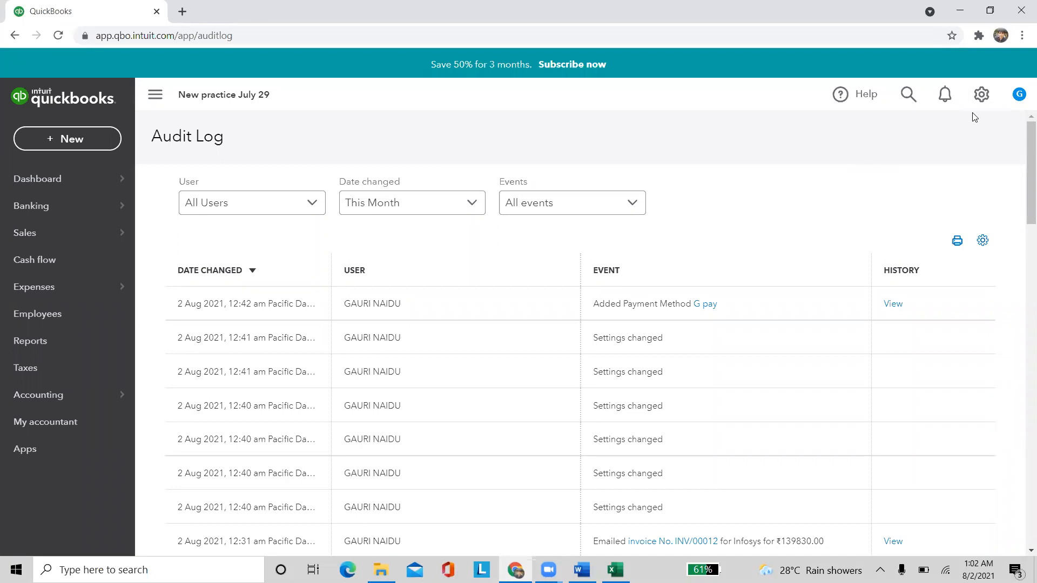
pyautogui.click(981, 95)
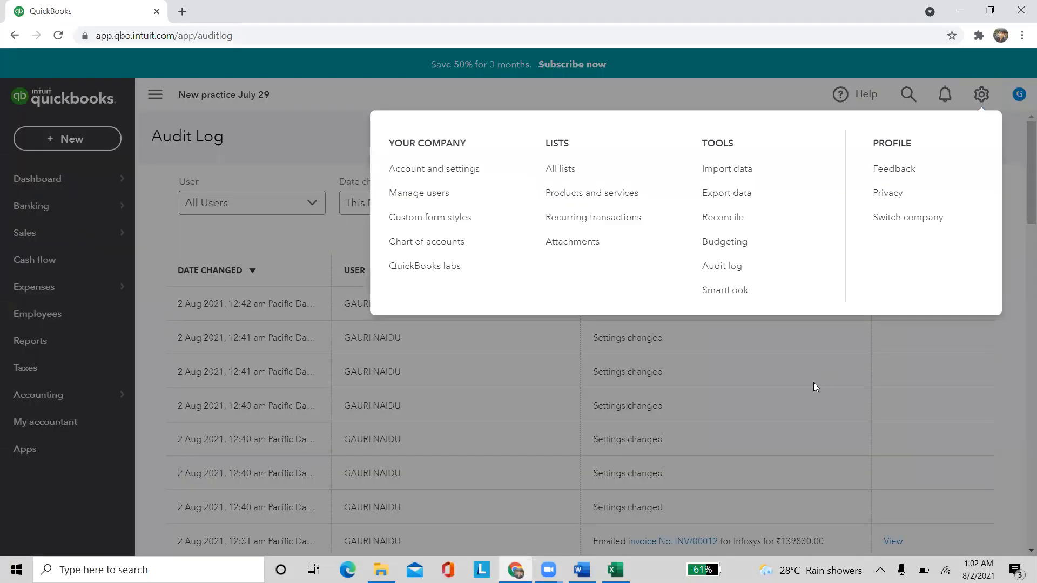
pyautogui.click(736, 300)
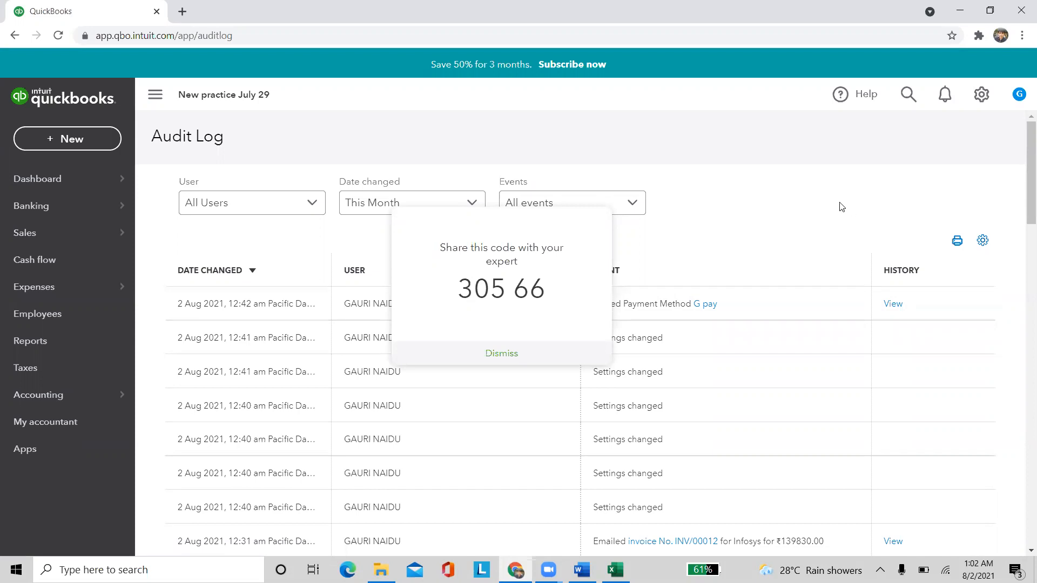
pyautogui.click(504, 356)
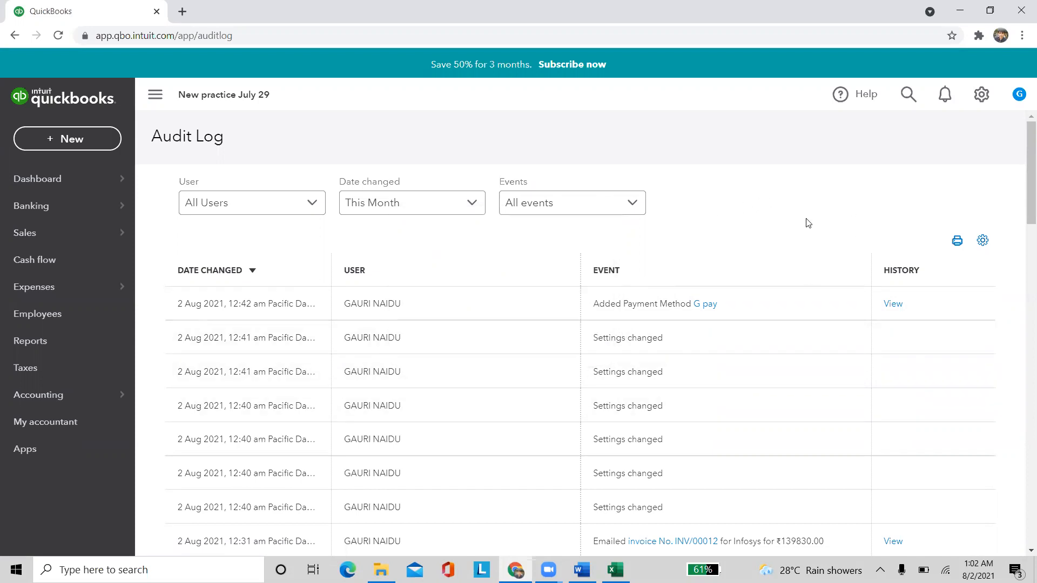
pyautogui.click(981, 94)
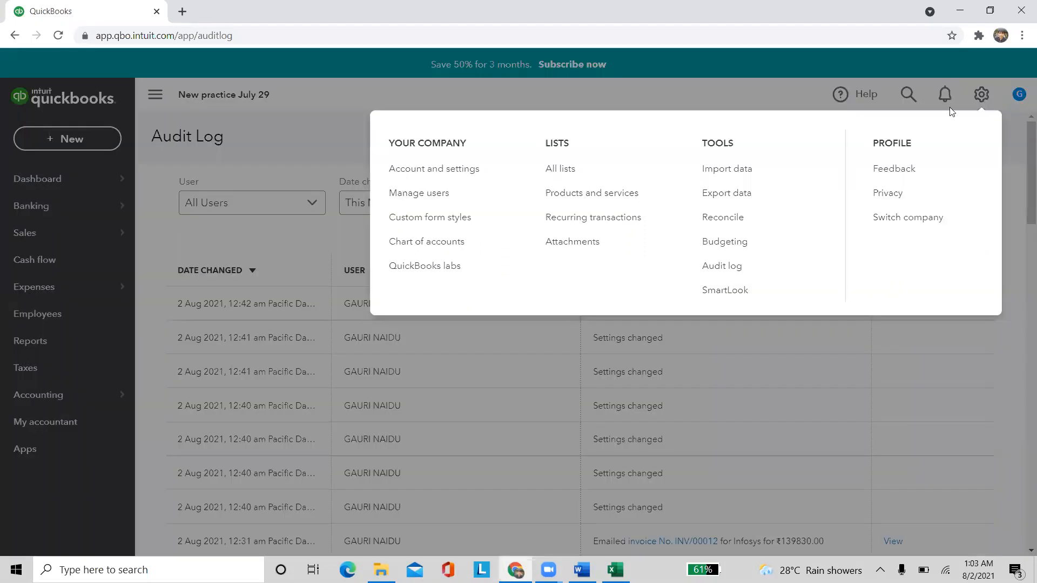
pyautogui.click(730, 286)
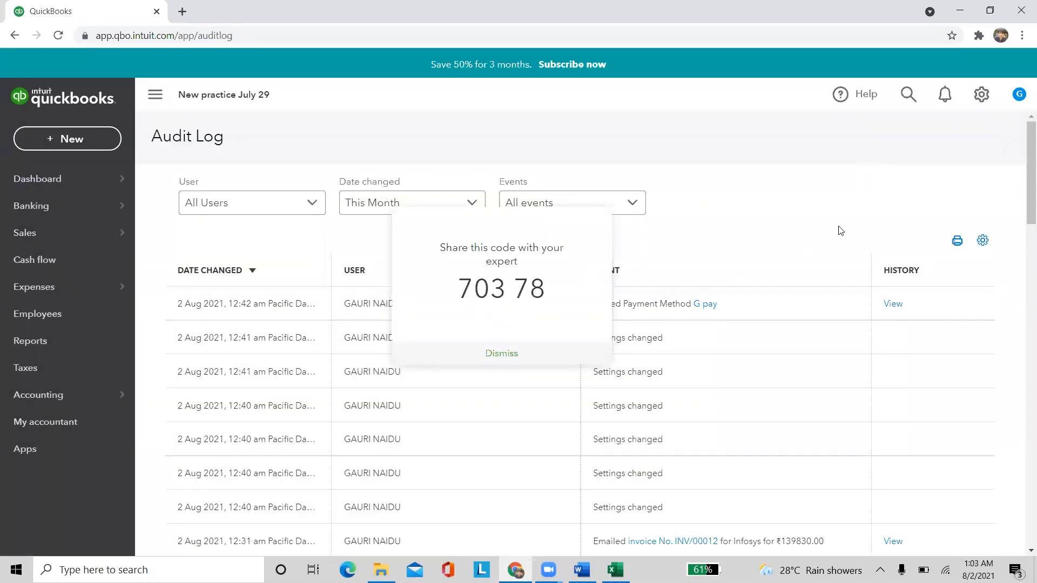
pyautogui.click(500, 354)
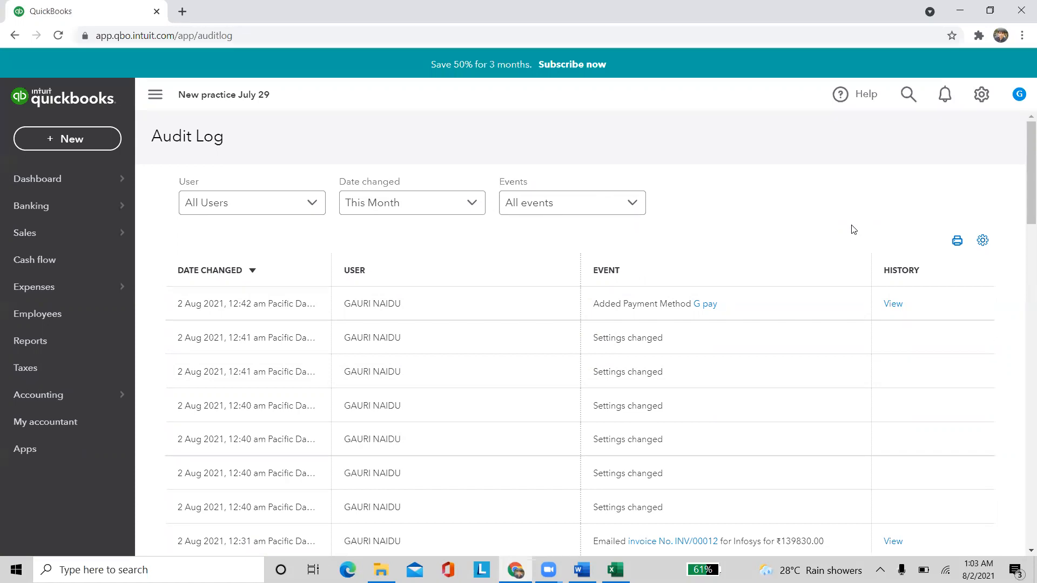
pyautogui.click(982, 95)
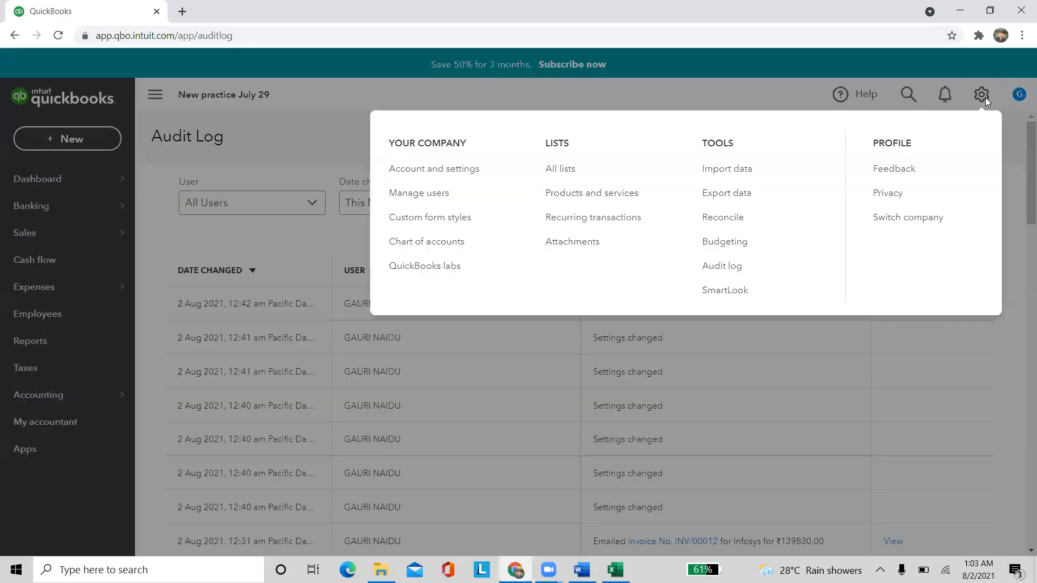
# In Account and Settings, save the company name details and back out of the GSTIN edit
pyautogui.click(471, 178)
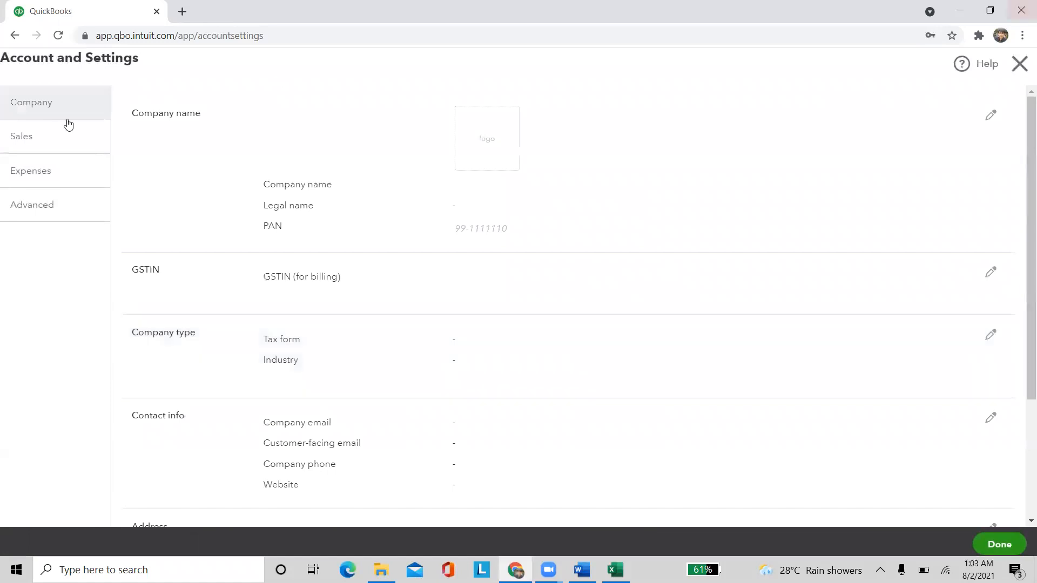
pyautogui.click(312, 208)
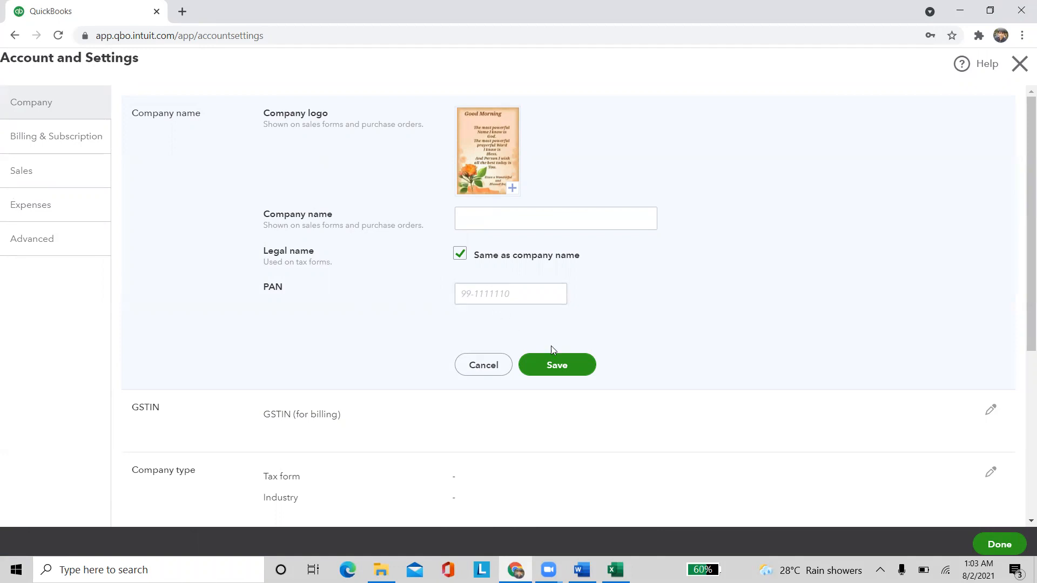
pyautogui.click(548, 360)
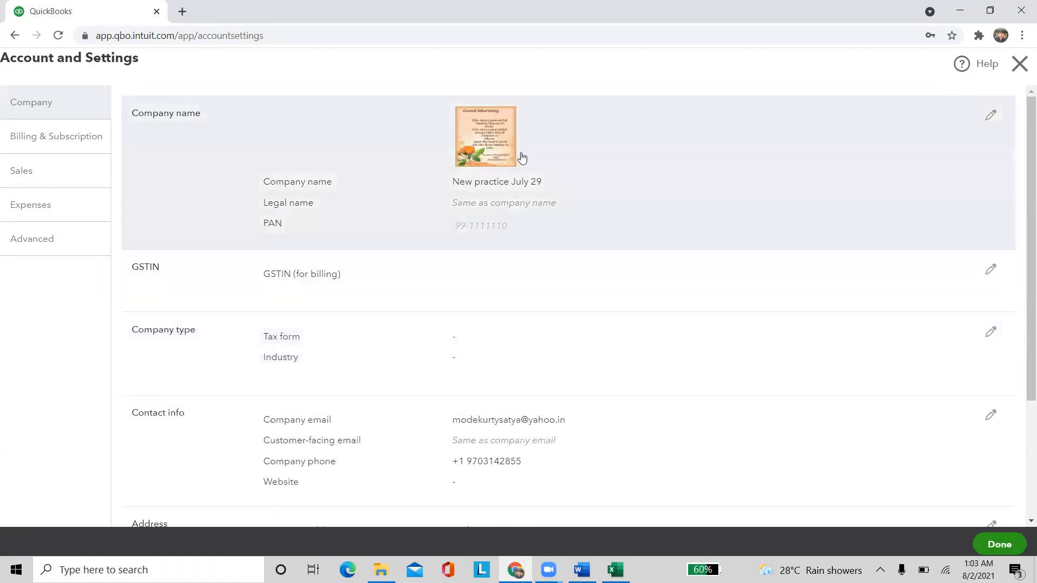
pyautogui.scroll(-4, 416, 266)
pyautogui.click(326, 212)
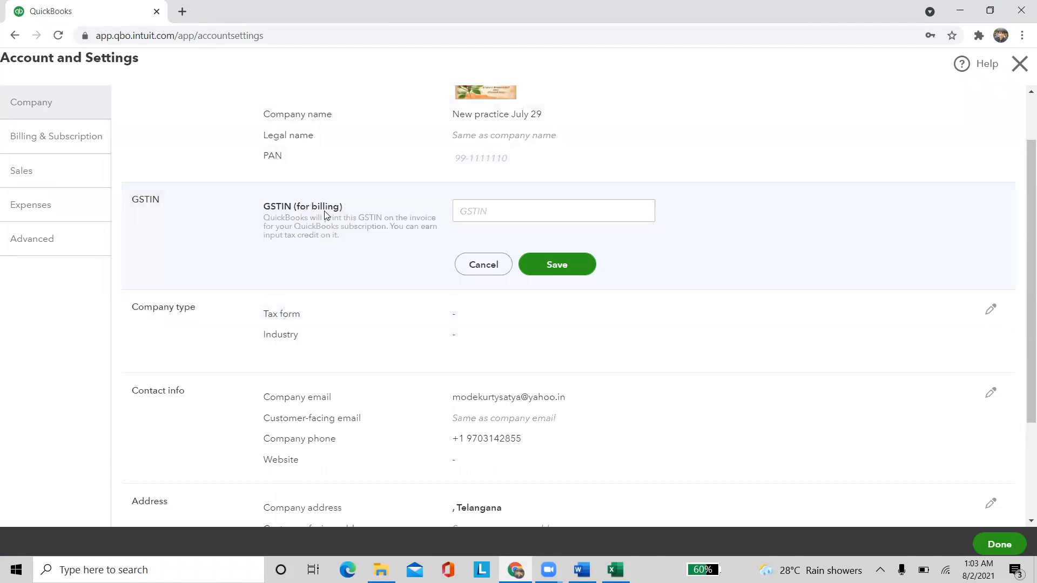
pyautogui.scroll(-1, 486, 230)
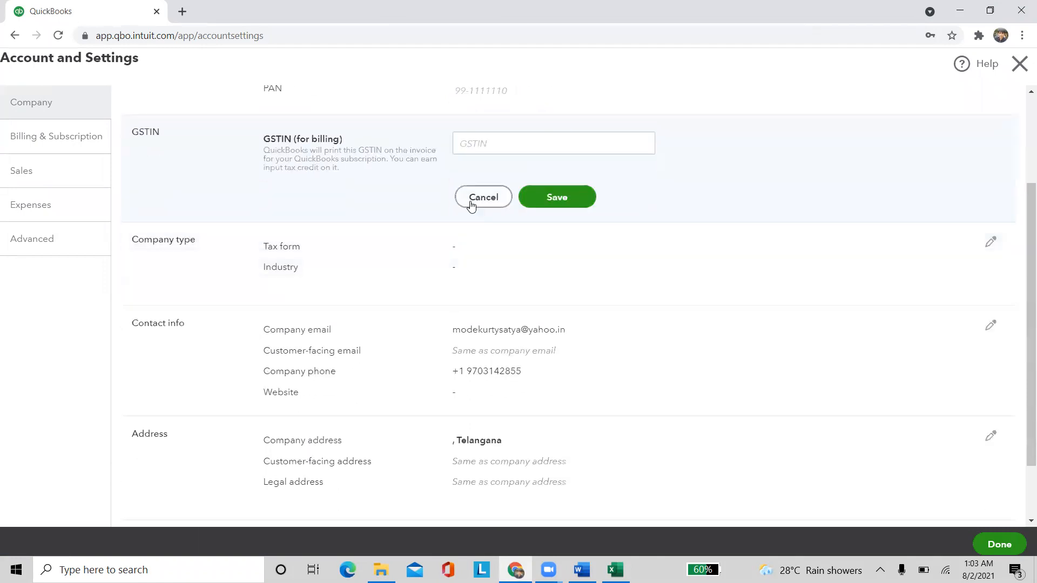
pyautogui.click(471, 200)
# Set the company type industry to 'Motion picture exhibitors, itinerant', keeping Sole proprietor as the tax form
pyautogui.click(354, 227)
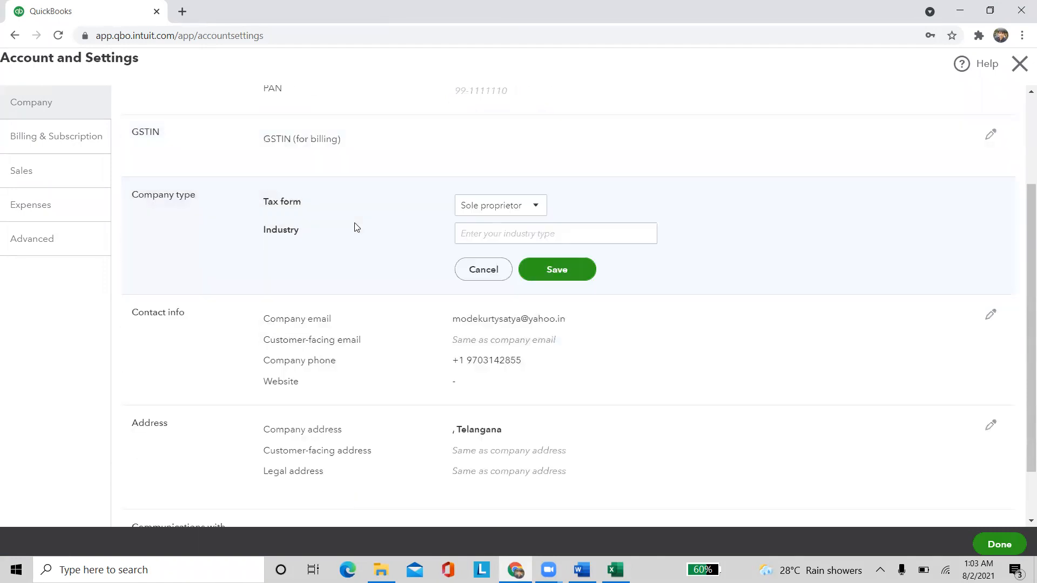
pyautogui.click(539, 212)
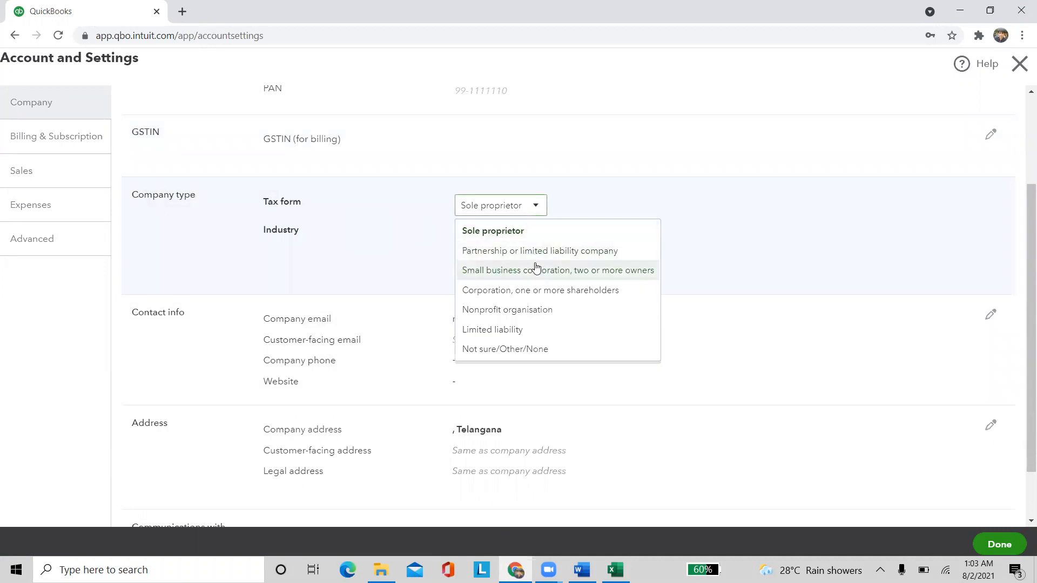
pyautogui.click(726, 174)
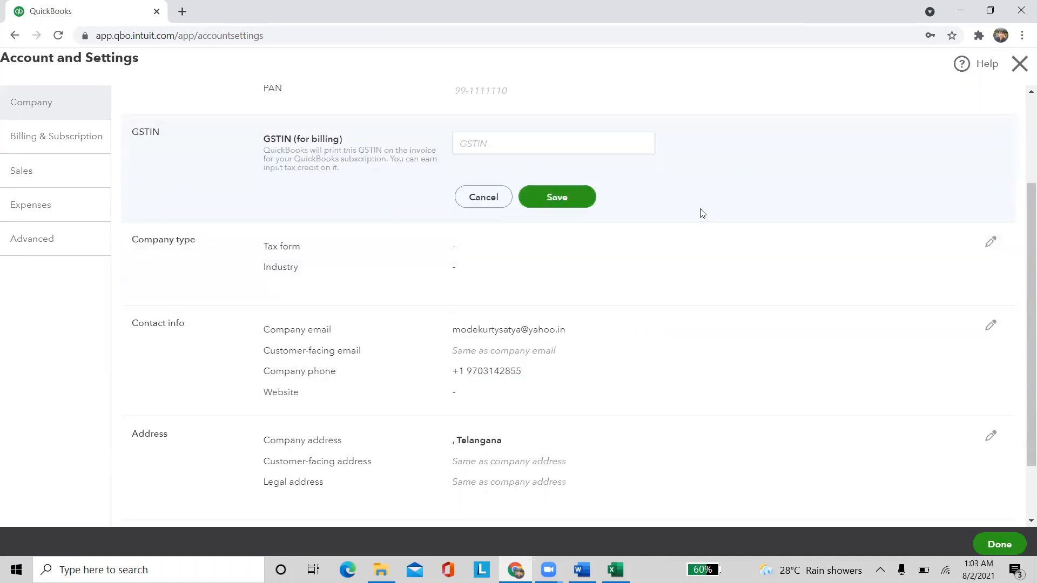
pyautogui.click(363, 266)
pyautogui.click(536, 236)
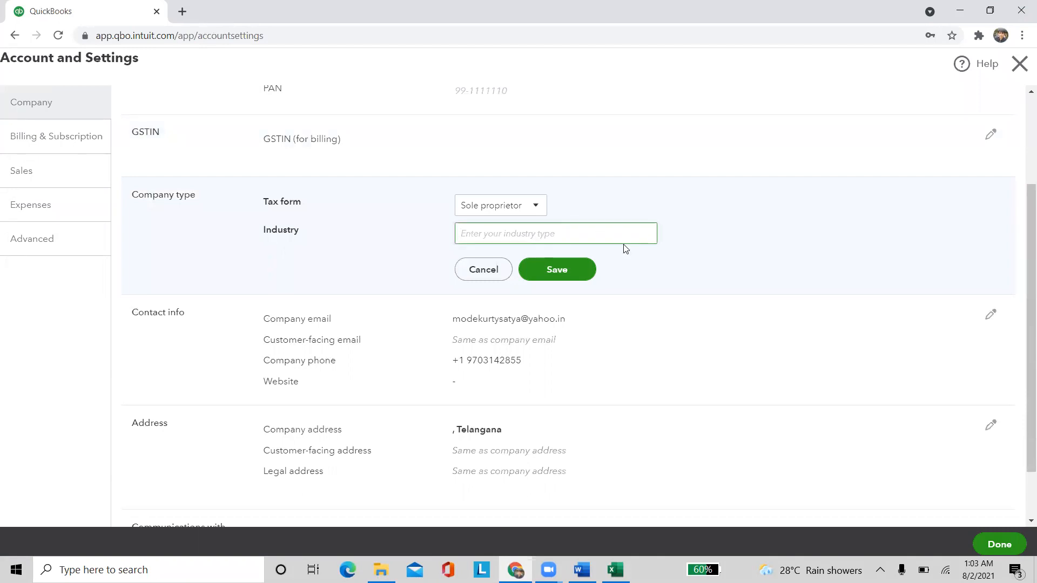
pyautogui.write('IT industry')
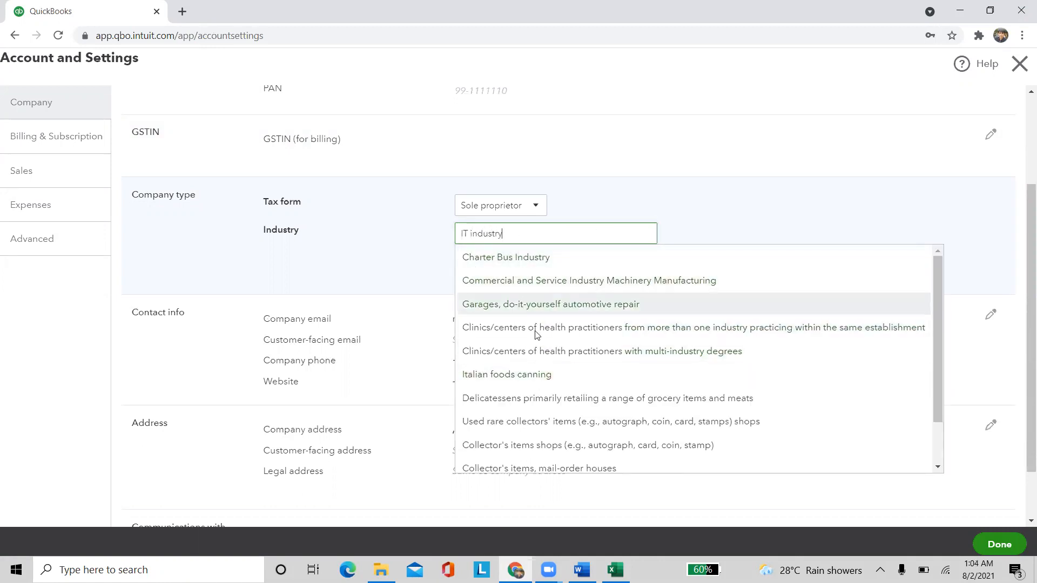
pyautogui.scroll(-2, 637, 404)
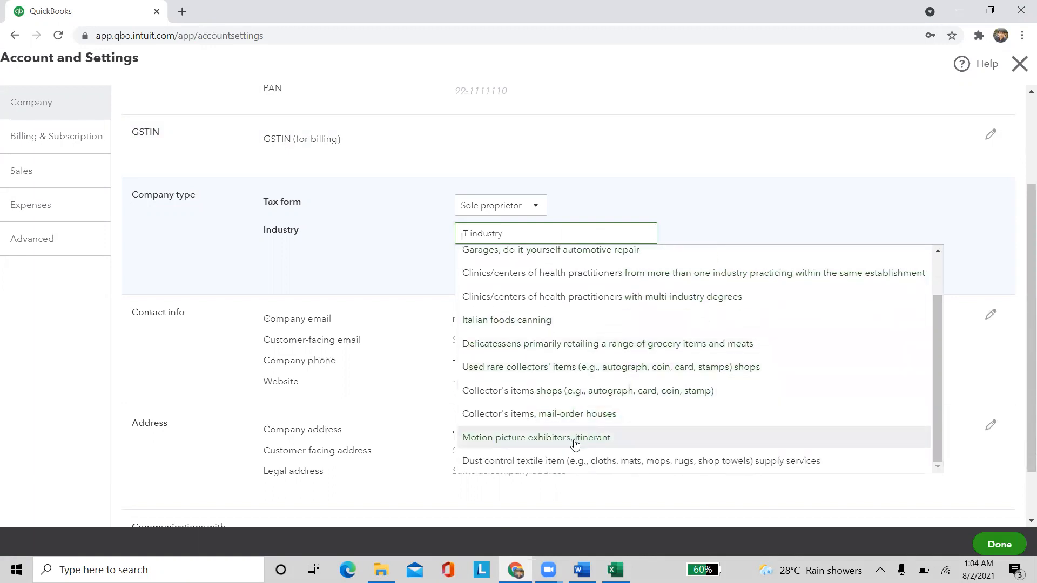
pyautogui.click(574, 440)
pyautogui.click(554, 270)
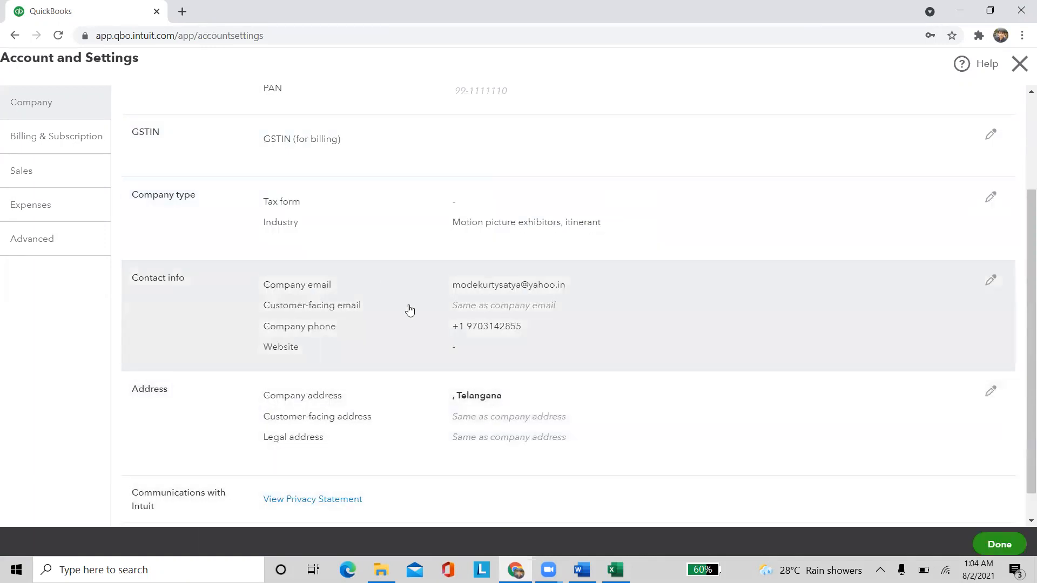
pyautogui.click(410, 310)
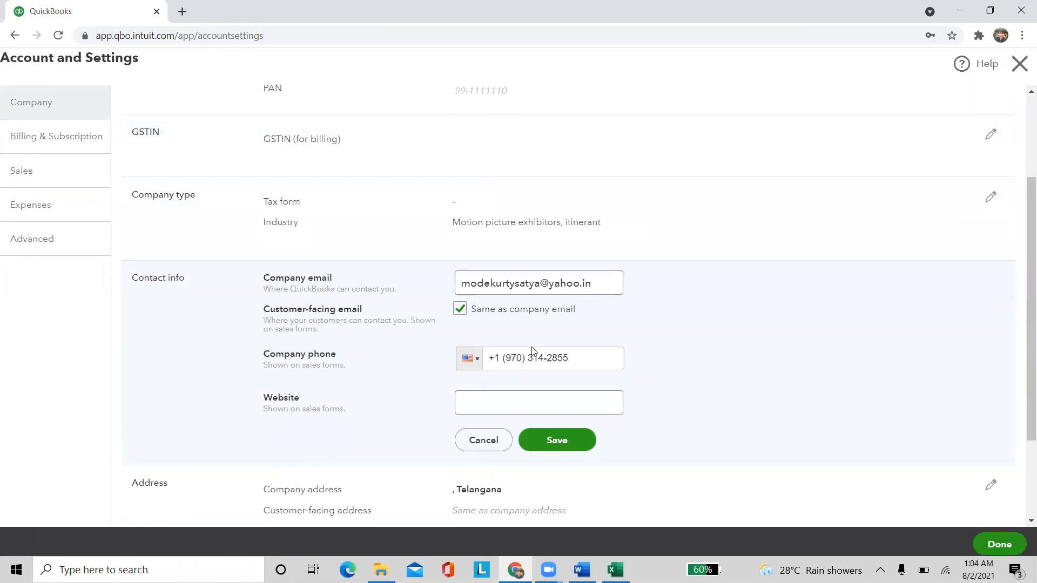
pyautogui.scroll(-1, 381, 357)
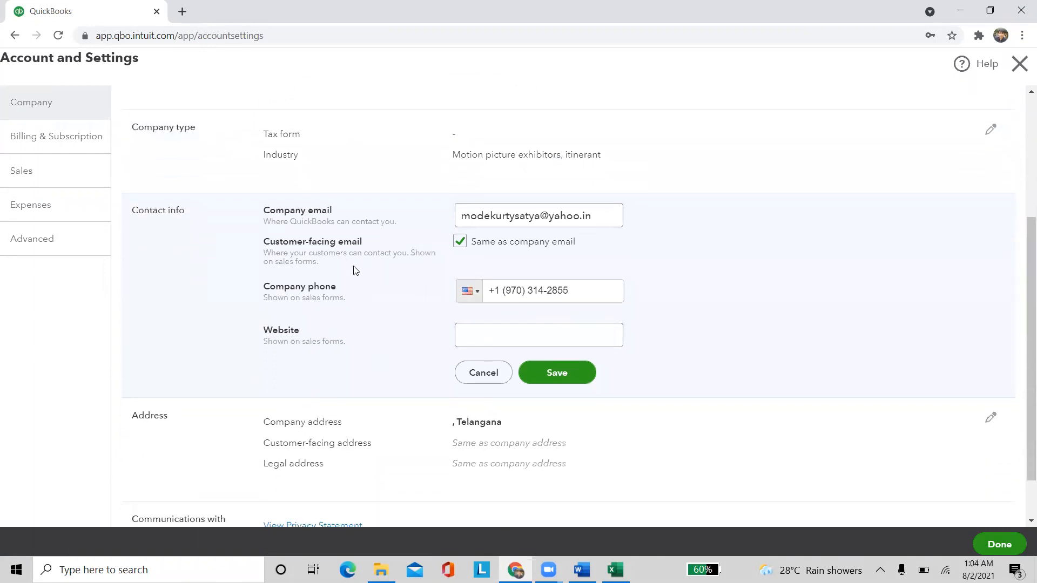
pyautogui.click(460, 242)
pyautogui.scroll(-1, 548, 276)
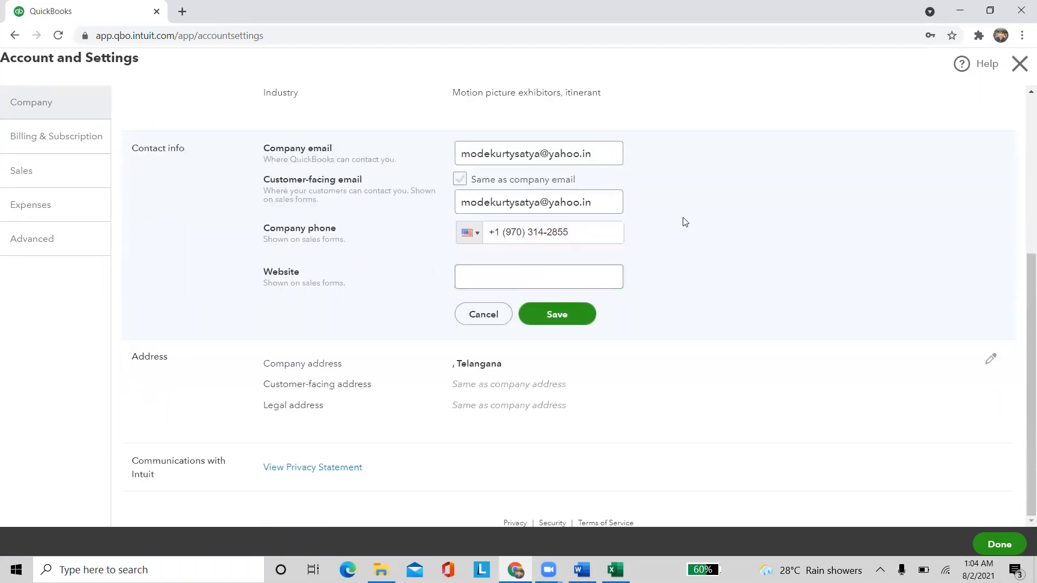
pyautogui.click(459, 179)
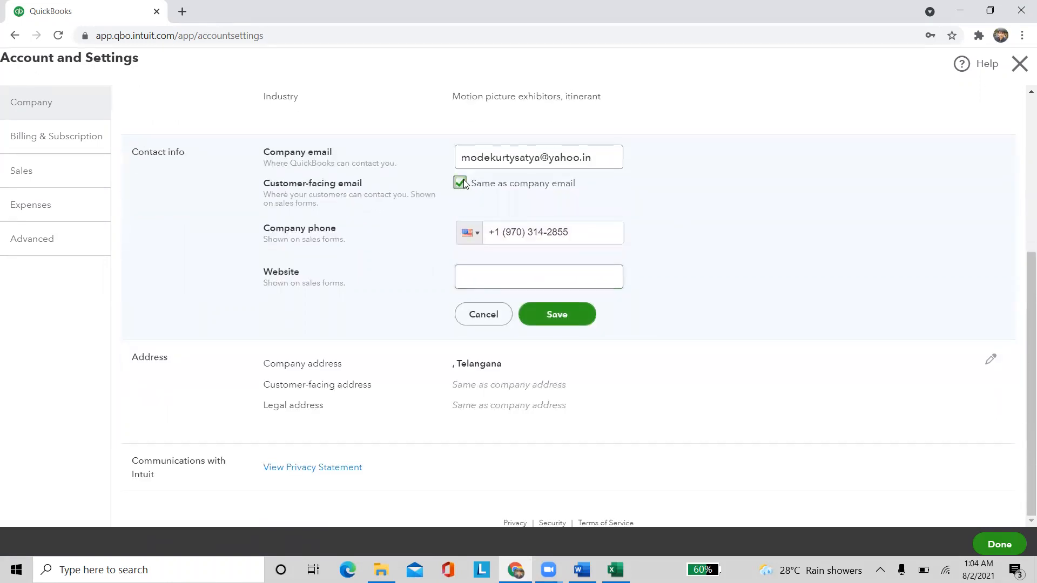
pyautogui.click(478, 279)
pyautogui.click(731, 265)
pyautogui.click(562, 281)
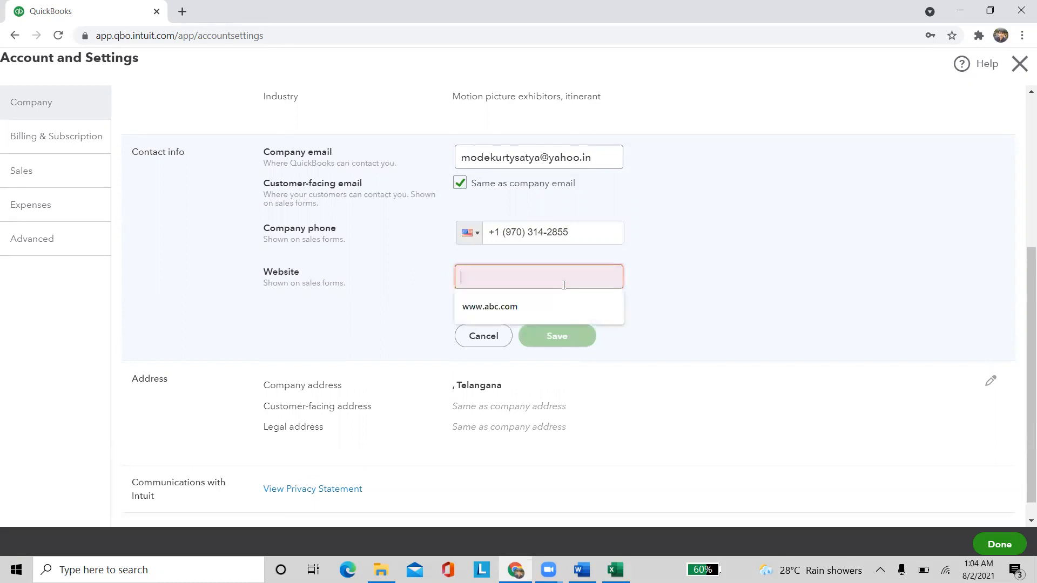
pyautogui.click(533, 314)
pyautogui.click(575, 315)
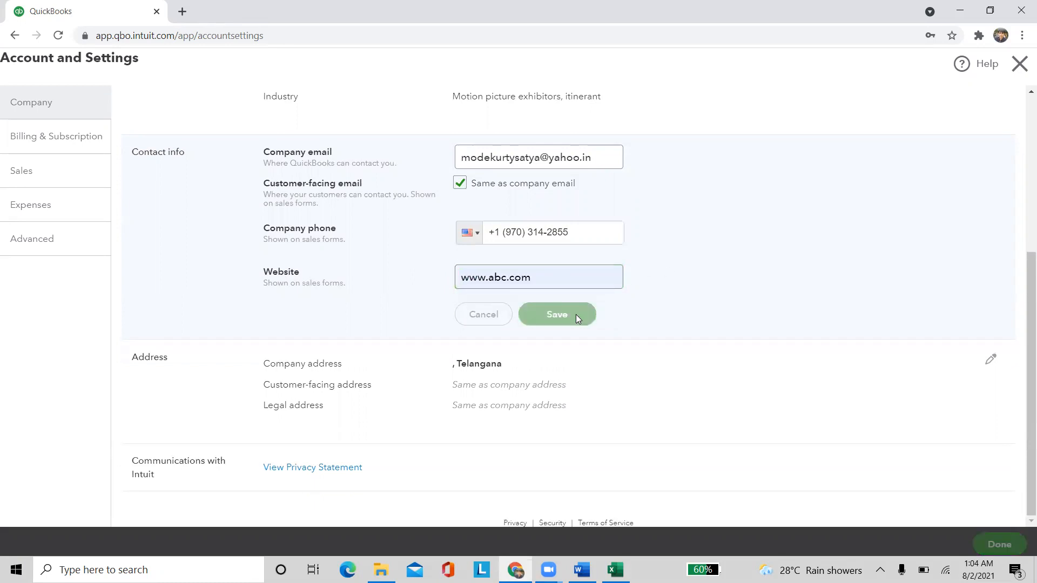
# Give the legal and customer-facing addresses their own fields and try to save the address
pyautogui.click(373, 381)
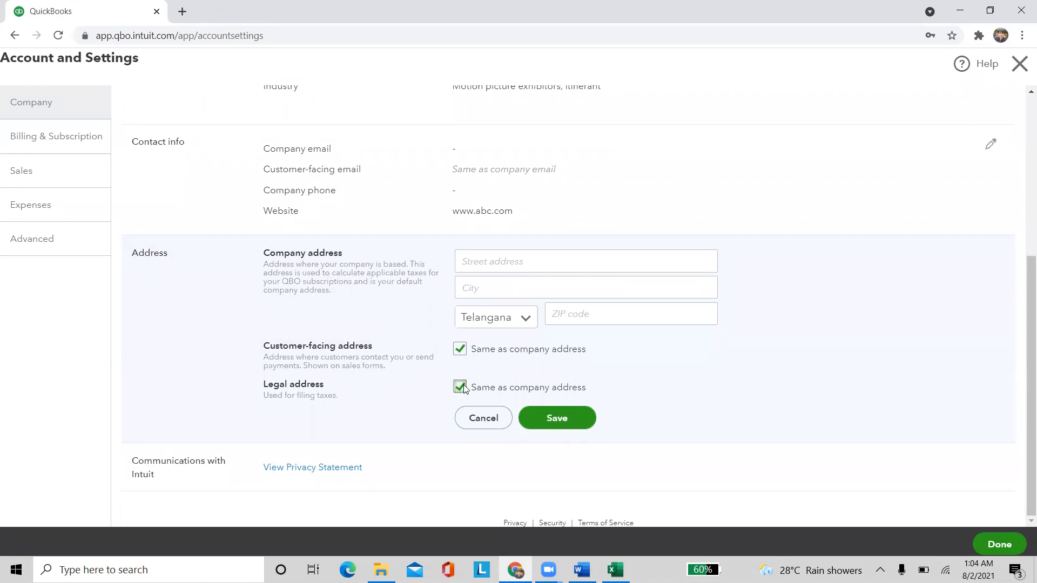
pyautogui.click(466, 388)
pyautogui.click(474, 354)
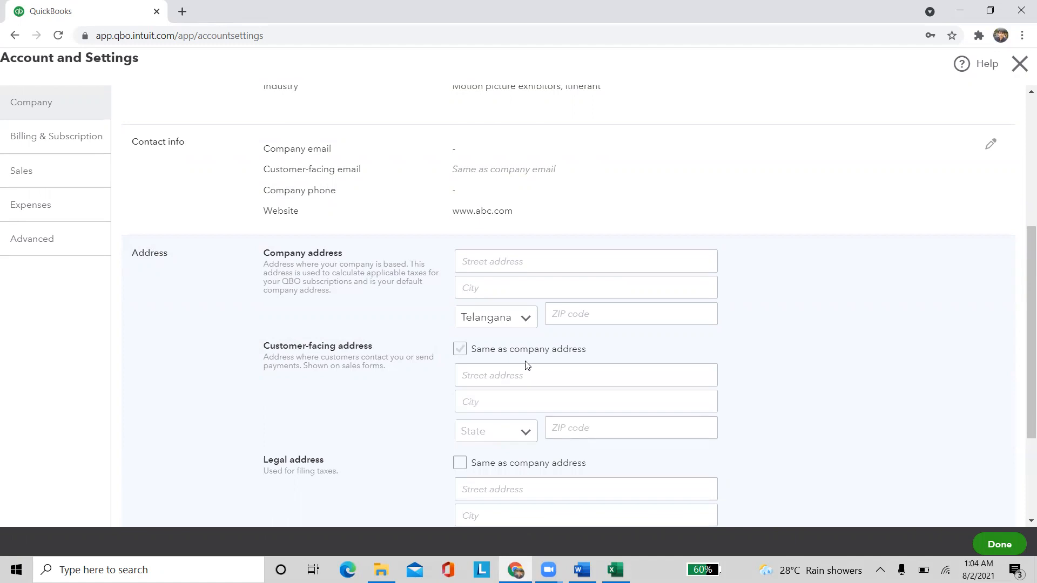
pyautogui.scroll(-3, 480, 372)
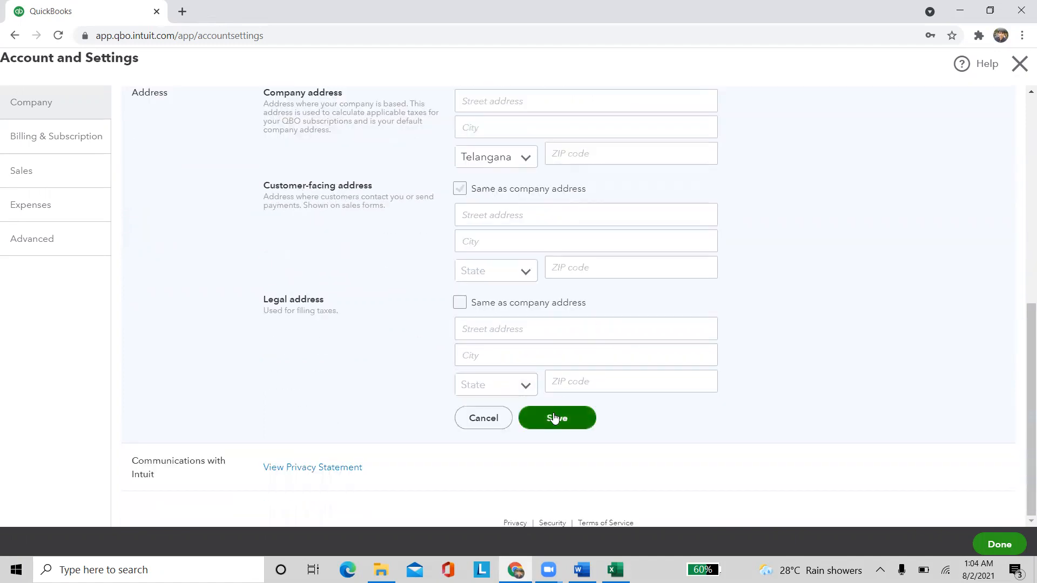
pyautogui.click(555, 419)
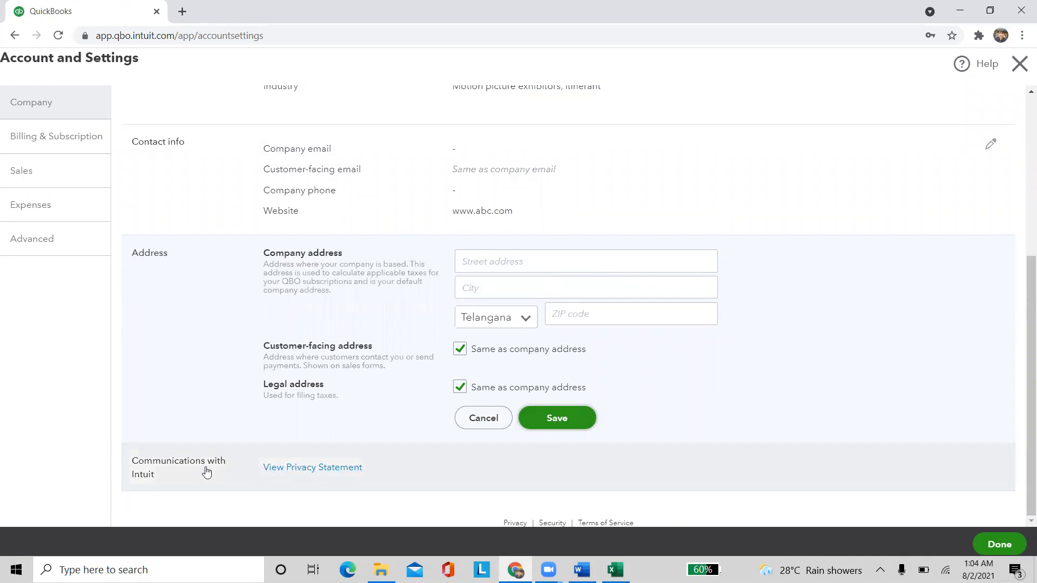
pyautogui.click(36, 154)
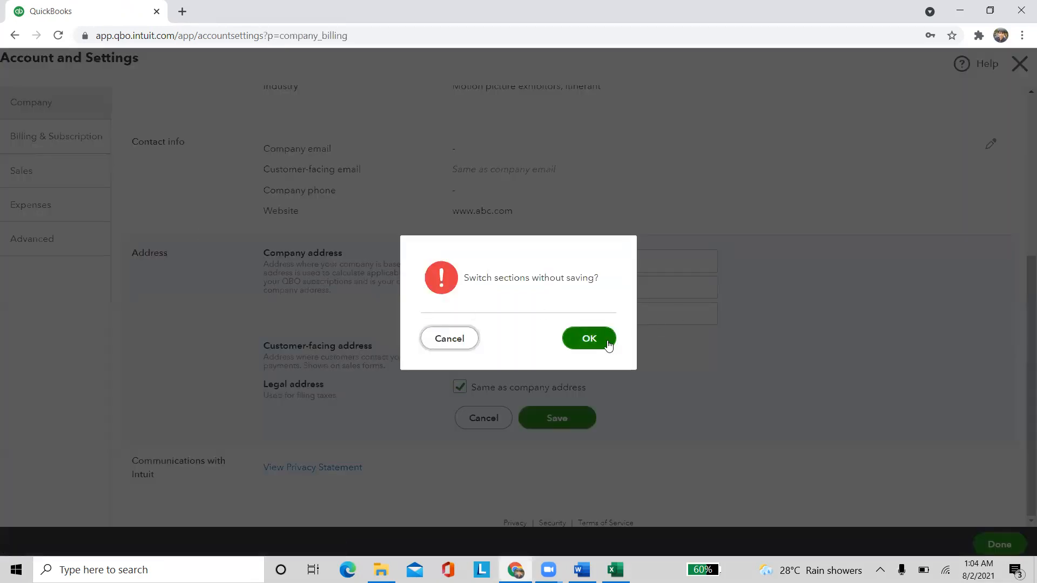
# Discard the address edit, review the QuickBooks Plus trial expiry and company ID, then go to Sales
pyautogui.click(609, 345)
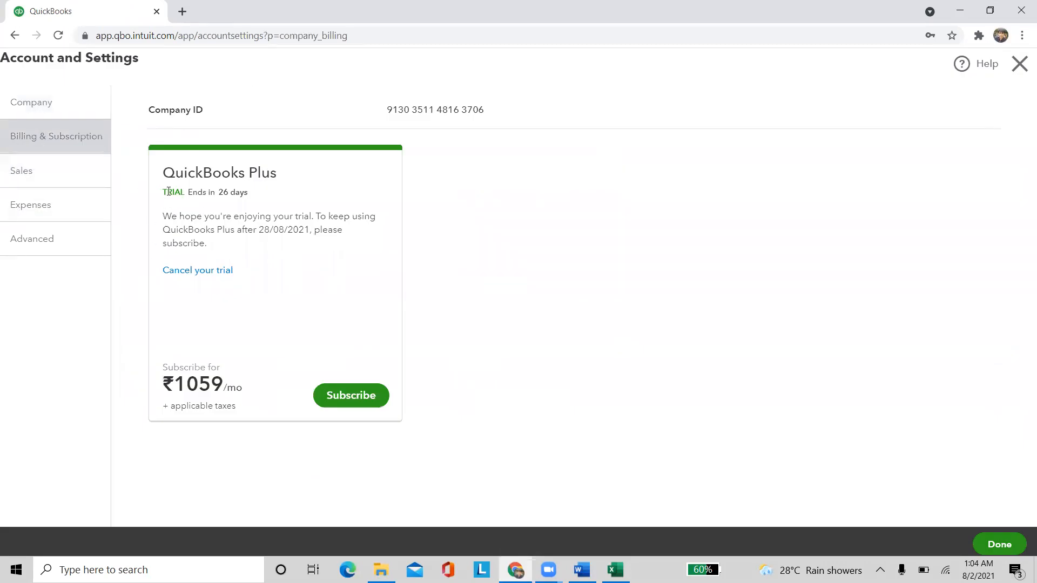
pyautogui.moveTo(163, 192); pyautogui.dragTo(262, 193)
pyautogui.click(317, 267)
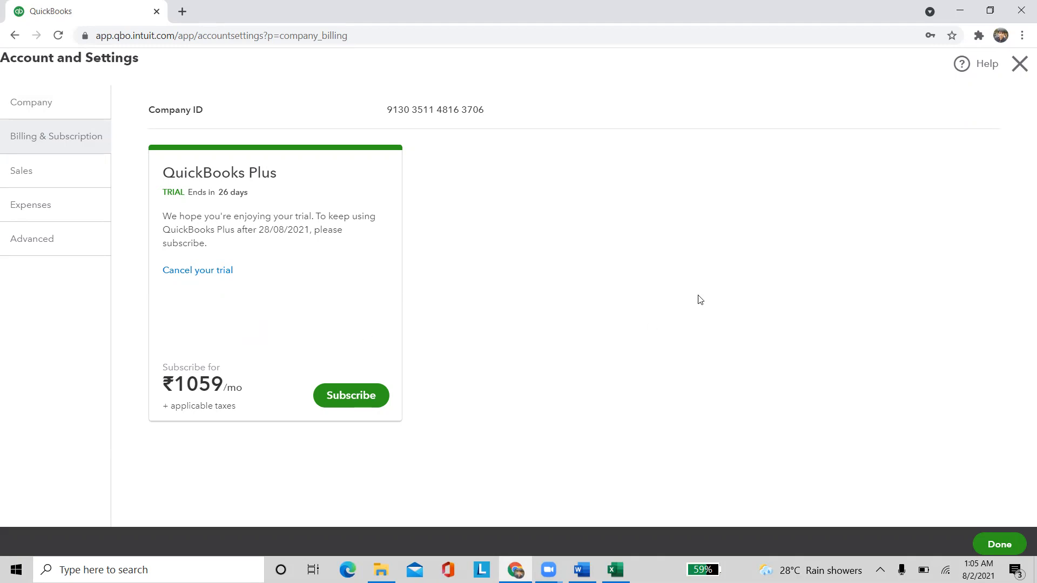
pyautogui.moveTo(390, 105); pyautogui.dragTo(501, 116)
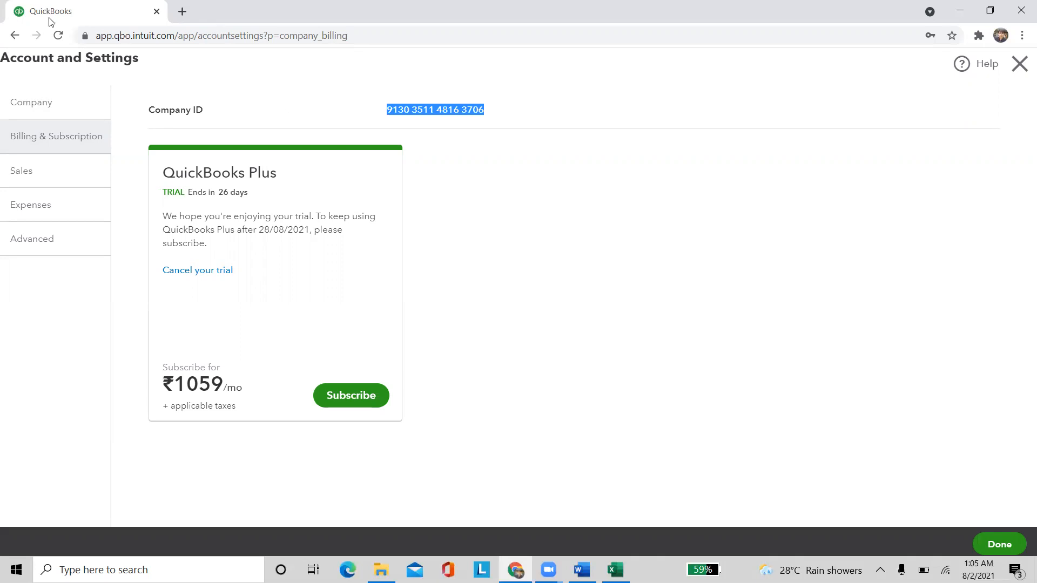
pyautogui.click(21, 170)
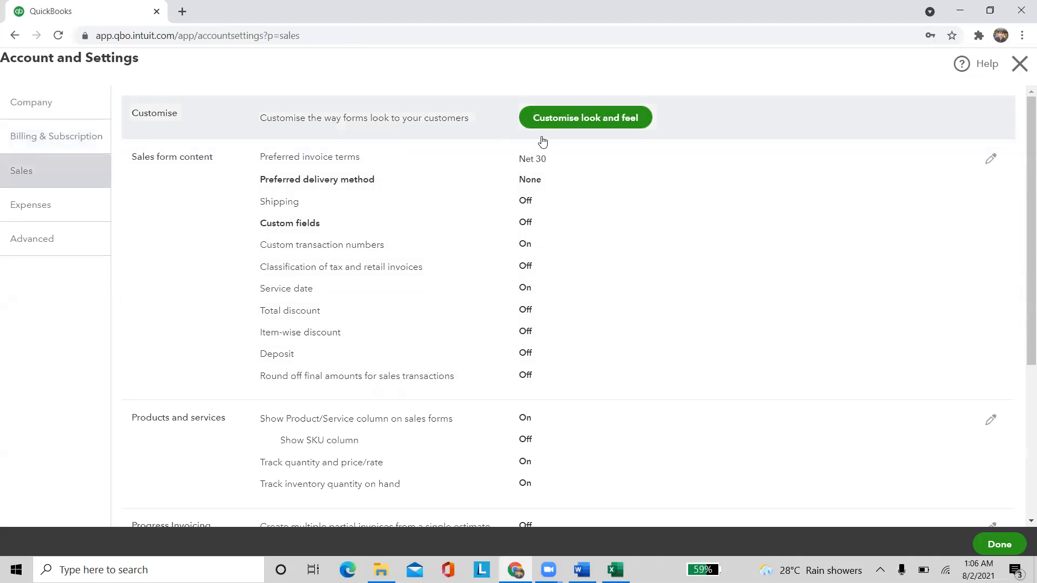
# Leave Custom form styles and return to the Sales section of Account and Settings
pyautogui.click(542, 123)
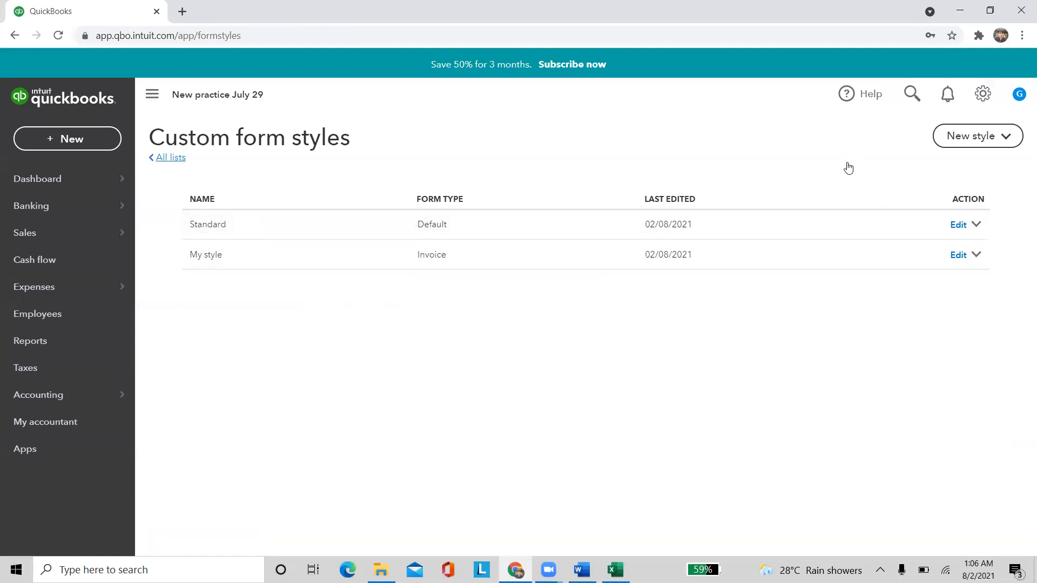
pyautogui.click(981, 95)
pyautogui.click(482, 171)
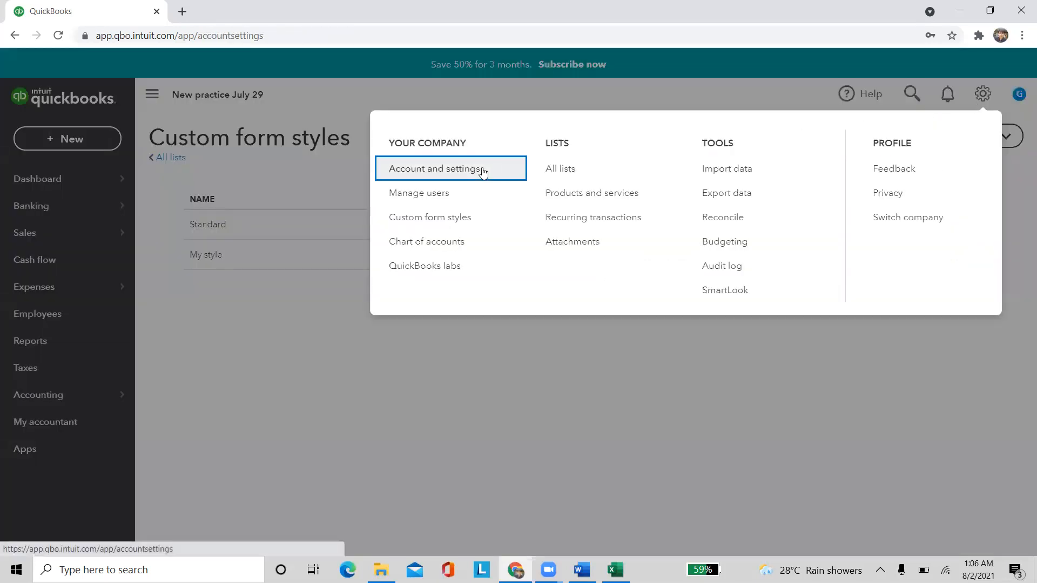
pyautogui.scroll(-3, 465, 310)
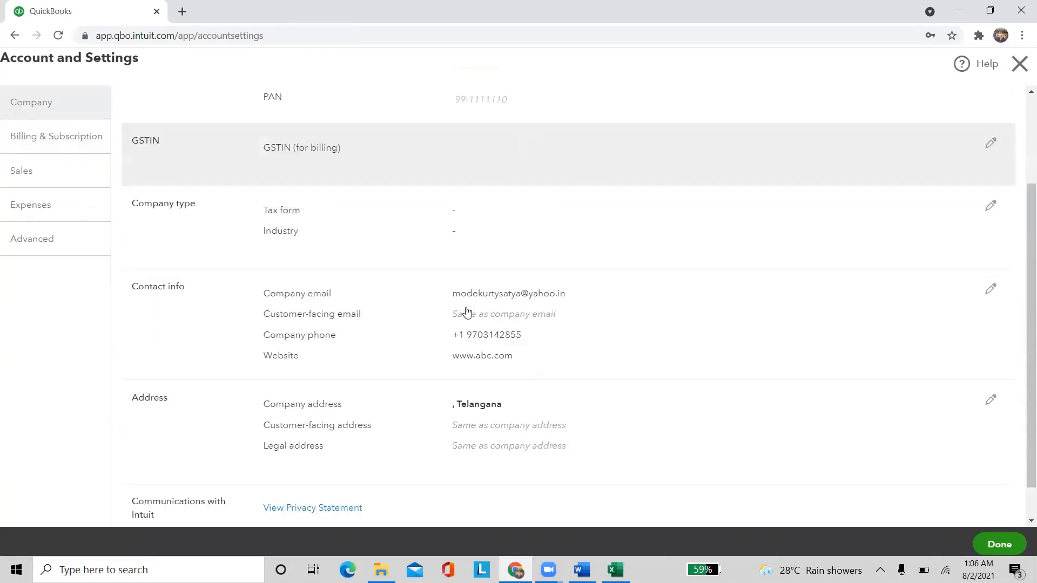
pyautogui.click(67, 169)
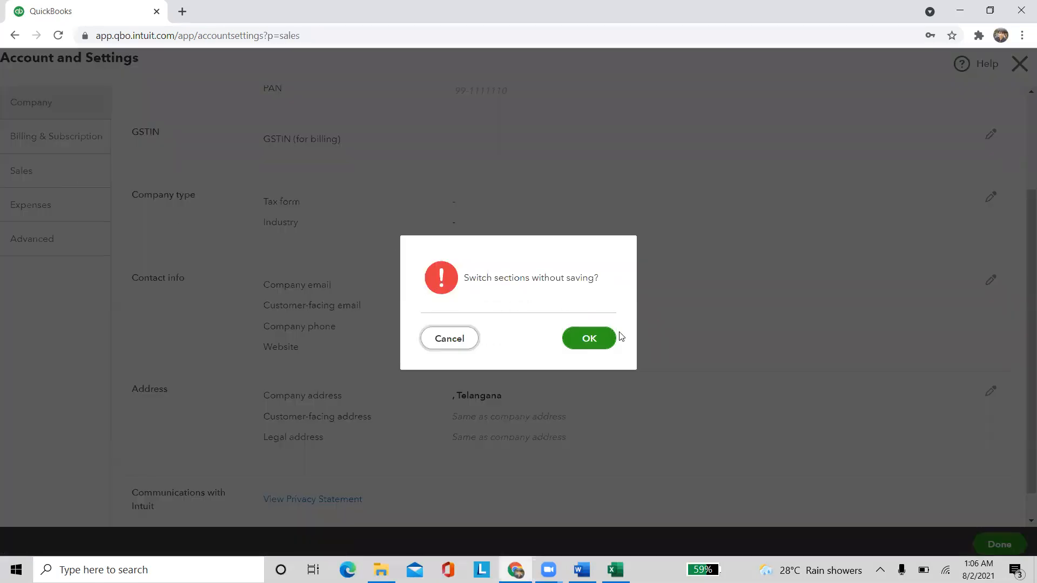
pyautogui.click(607, 340)
pyautogui.scroll(-1, 306, 206)
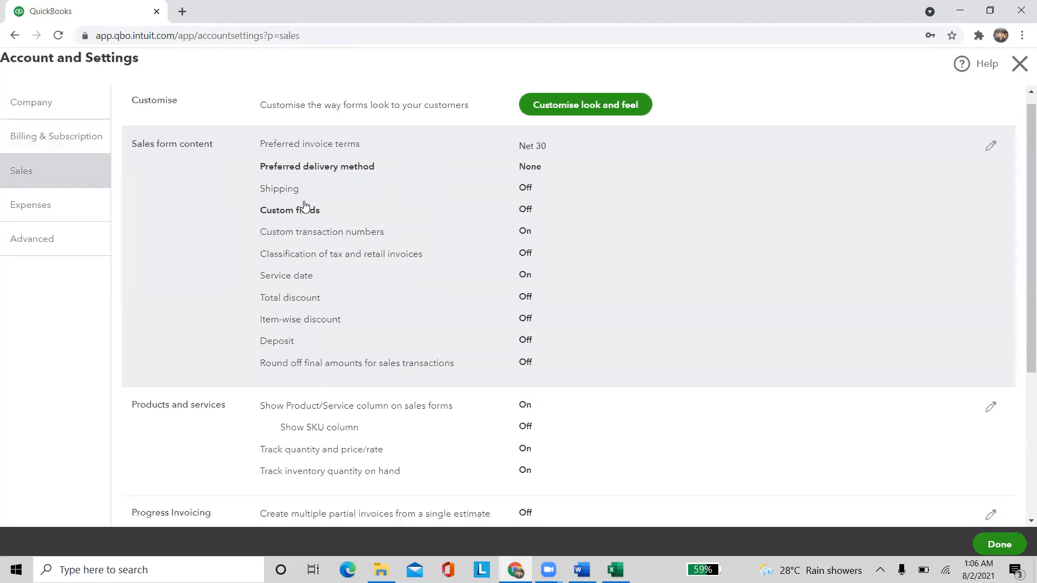
pyautogui.scroll(1, 367, 193)
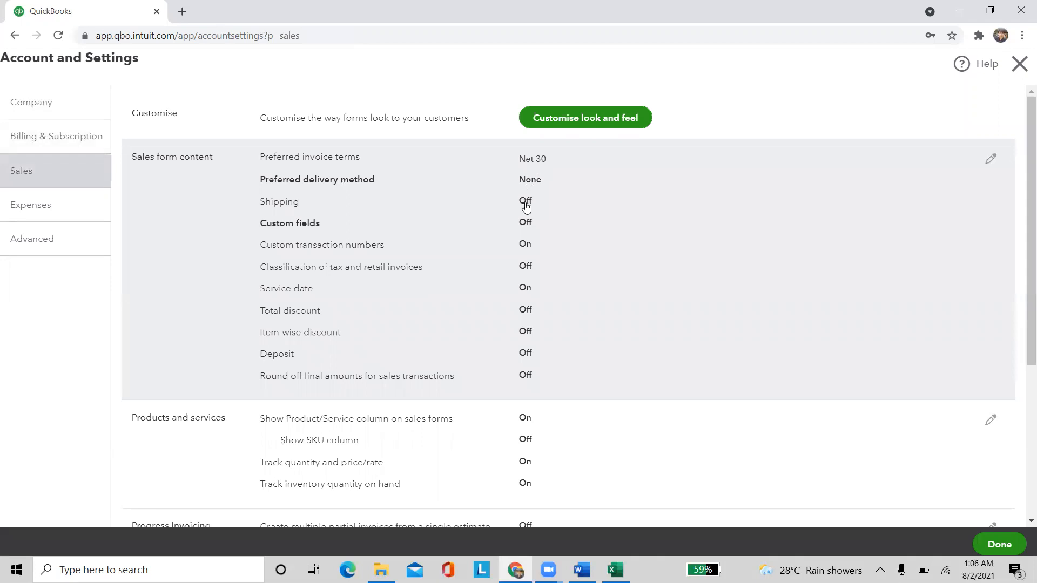
# Turn on classification of tax and retail invoices with separate numbering for retail invoices
pyautogui.click(435, 304)
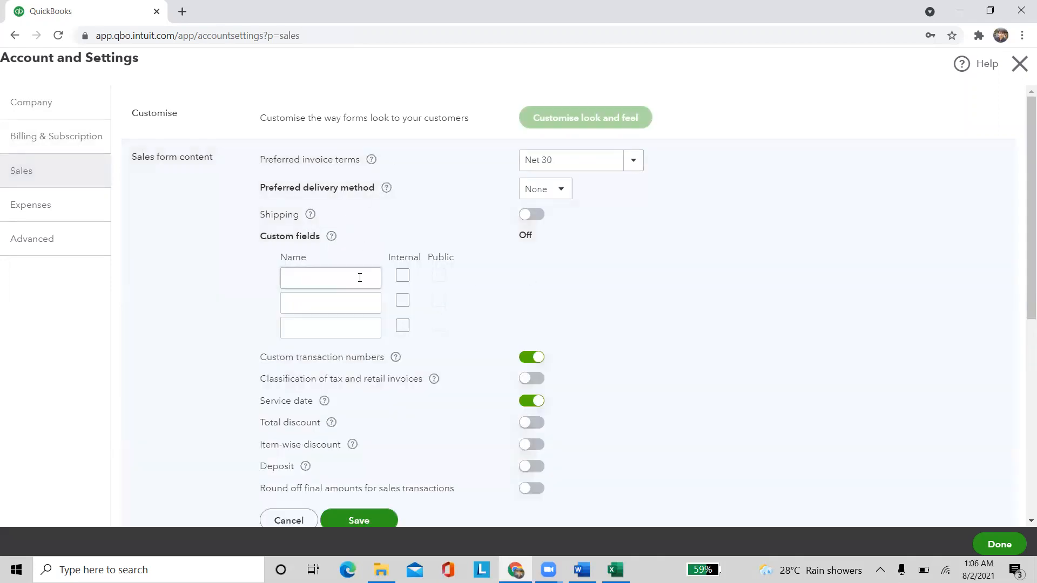
pyautogui.scroll(-1, 364, 287)
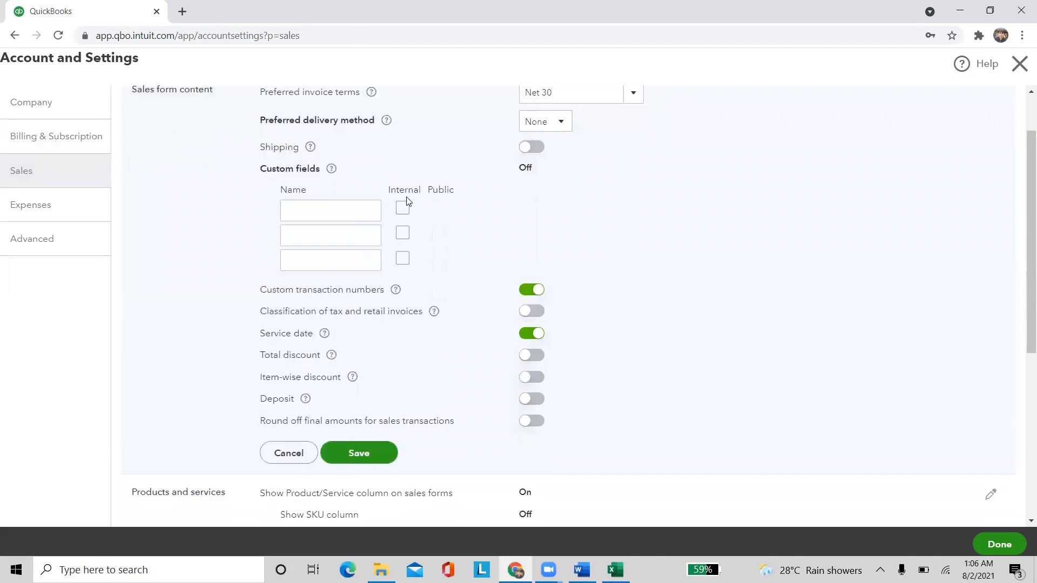
pyautogui.scroll(-1, 442, 232)
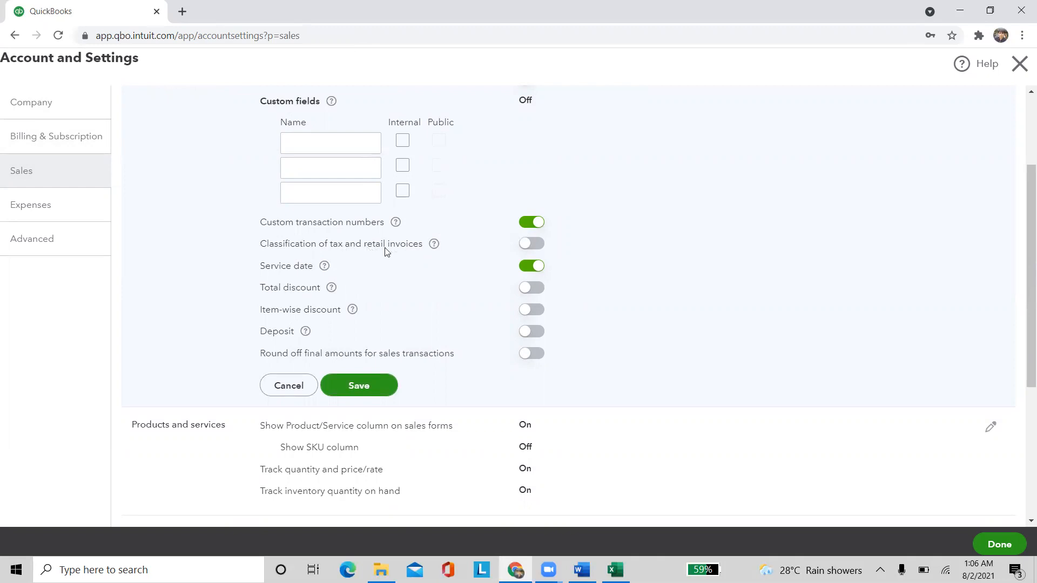
pyautogui.click(531, 245)
pyautogui.click(286, 266)
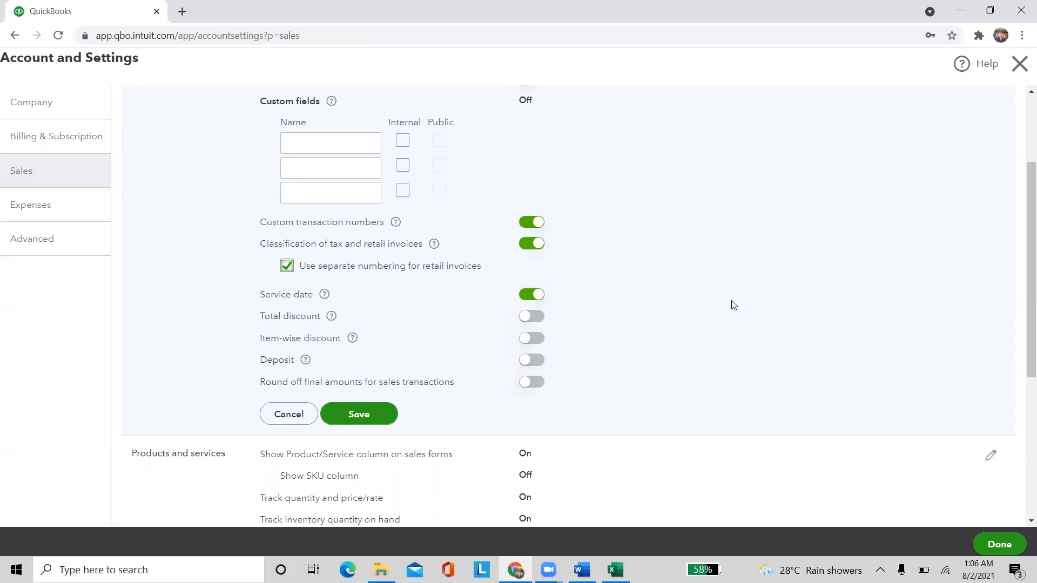
# Turn off service date and turn on total discount, item-wise discount and deposit
pyautogui.click(528, 295)
pyautogui.click(534, 318)
pyautogui.click(533, 345)
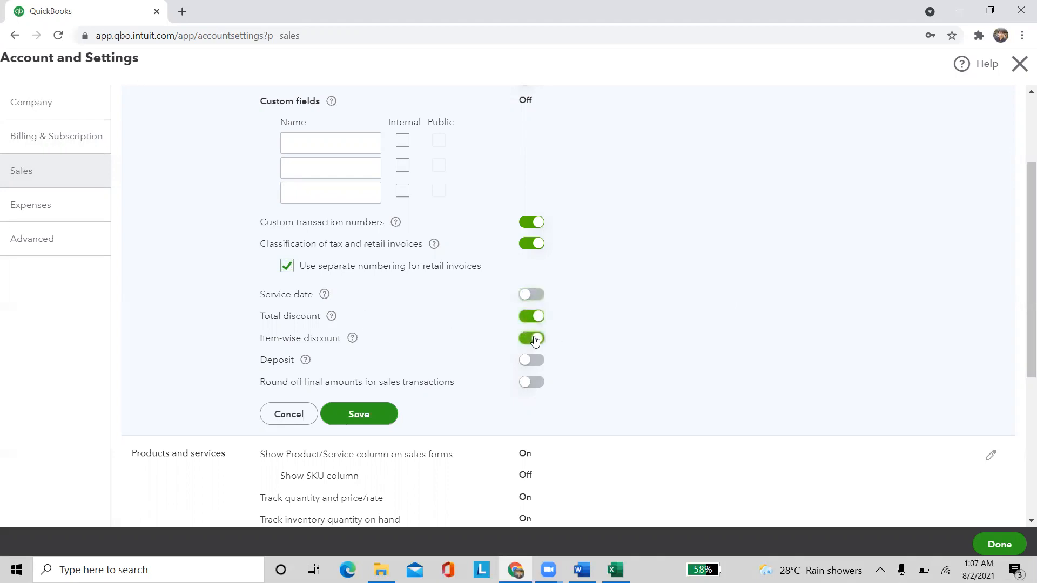
pyautogui.click(541, 367)
pyautogui.moveTo(250, 389); pyautogui.dragTo(467, 405)
pyautogui.click(467, 405)
# Save the sales form content settings and look at the progress invoicing setting
pyautogui.click(357, 407)
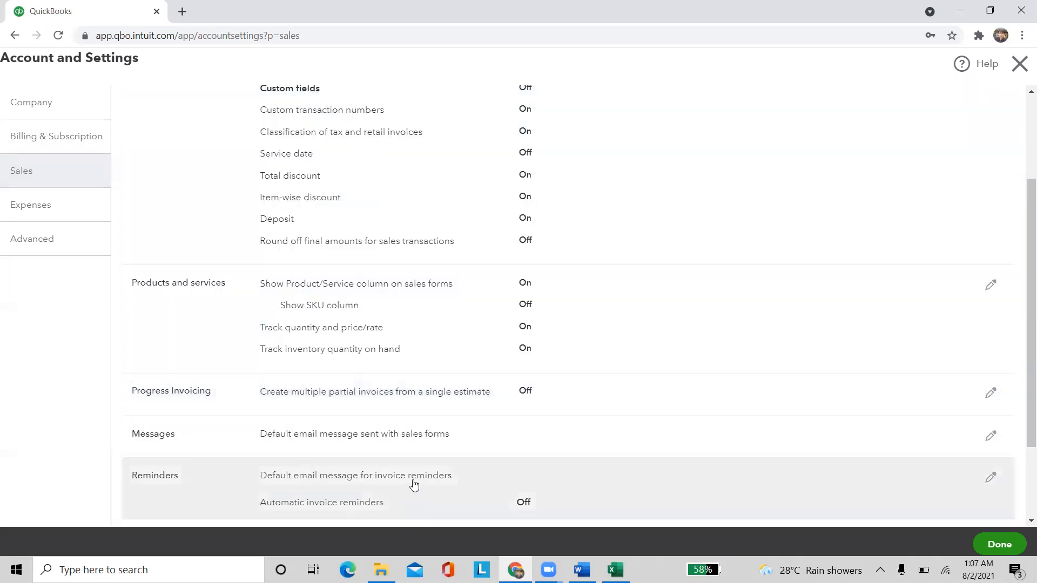
pyautogui.scroll(-1, 385, 449)
pyautogui.click(419, 331)
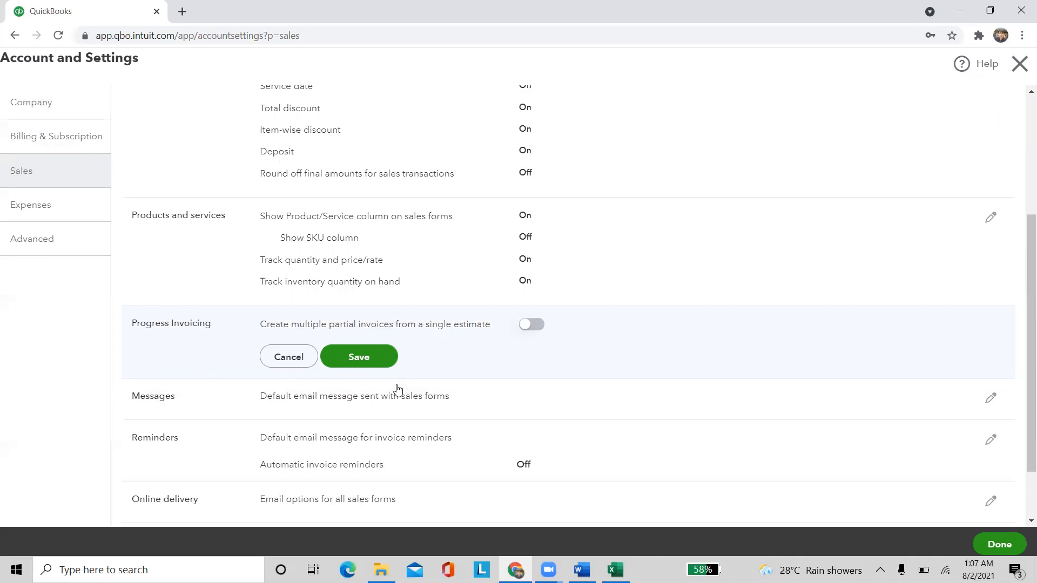
# Save the online delivery options with full details and the PDF still attached, discarding the PDF change
pyautogui.scroll(-2, 397, 392)
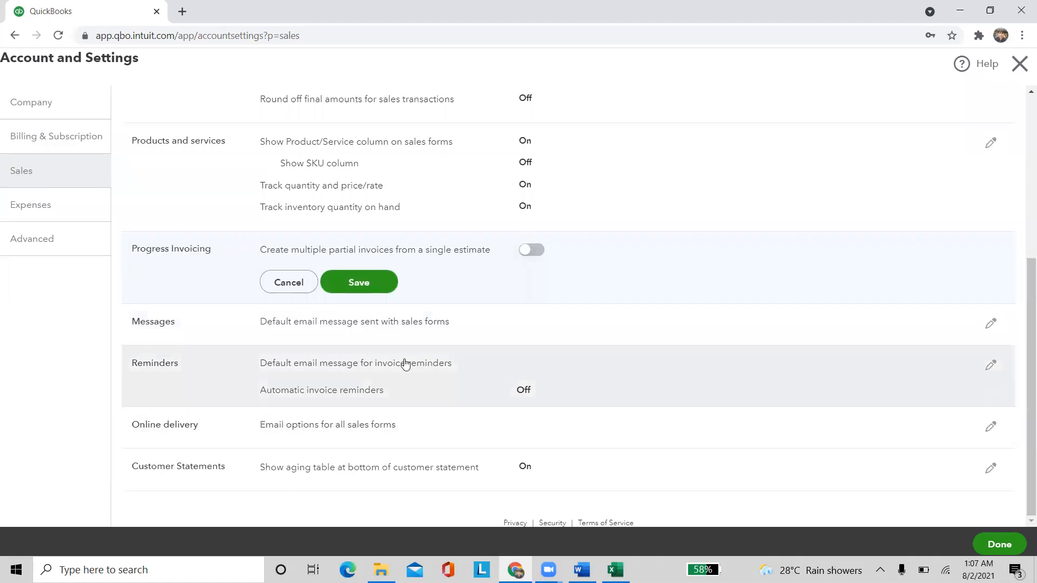
pyautogui.click(335, 426)
pyautogui.scroll(-2, 422, 390)
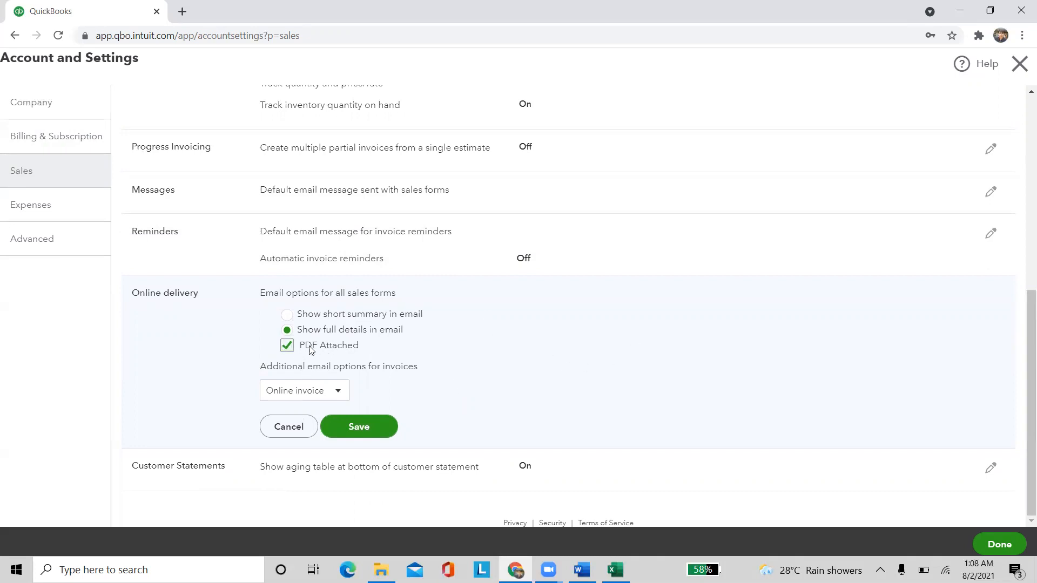
pyautogui.click(286, 346)
pyautogui.click(470, 252)
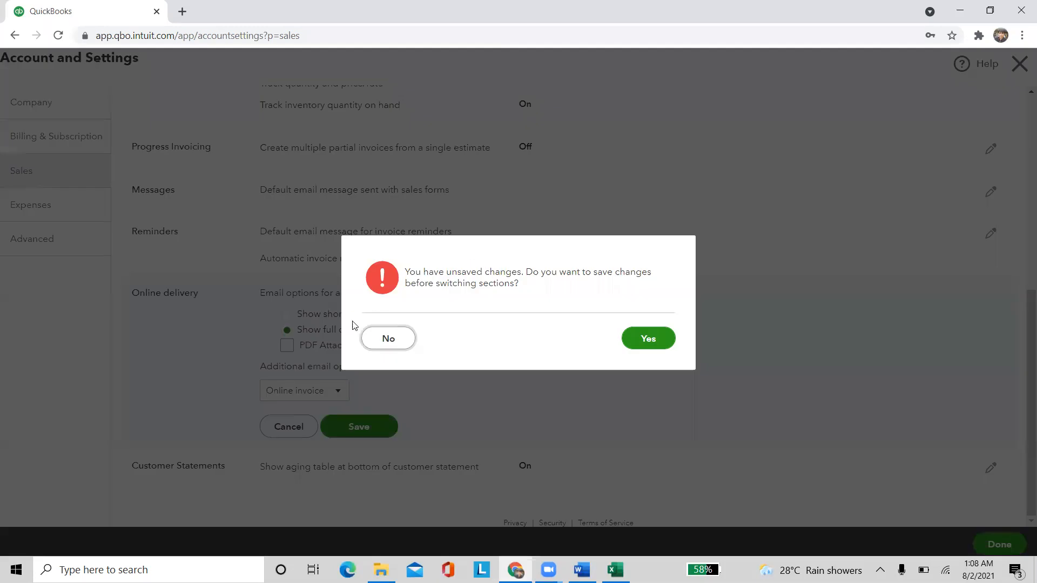
pyautogui.click(382, 339)
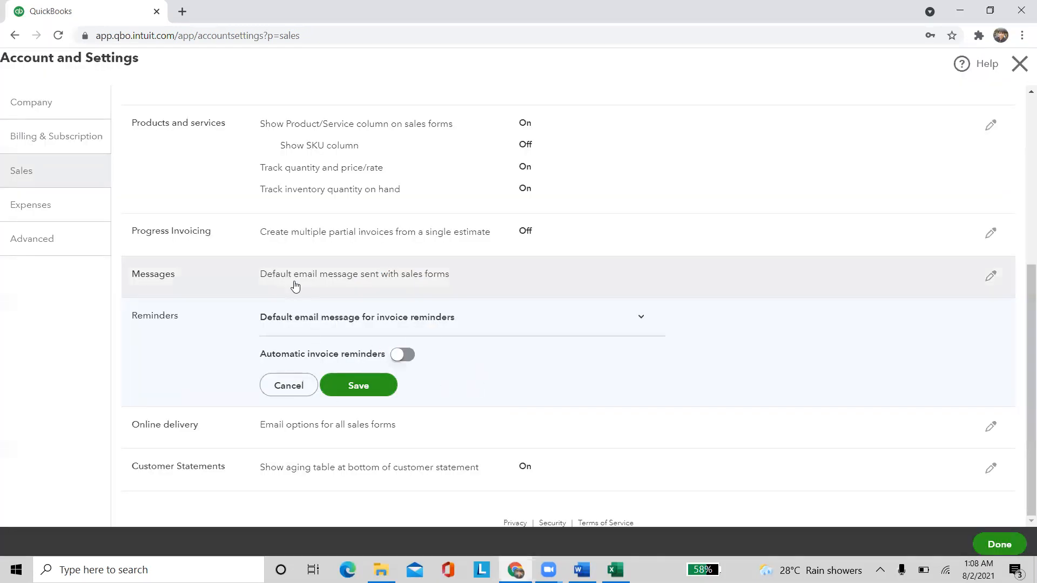
pyautogui.click(299, 431)
pyautogui.click(347, 432)
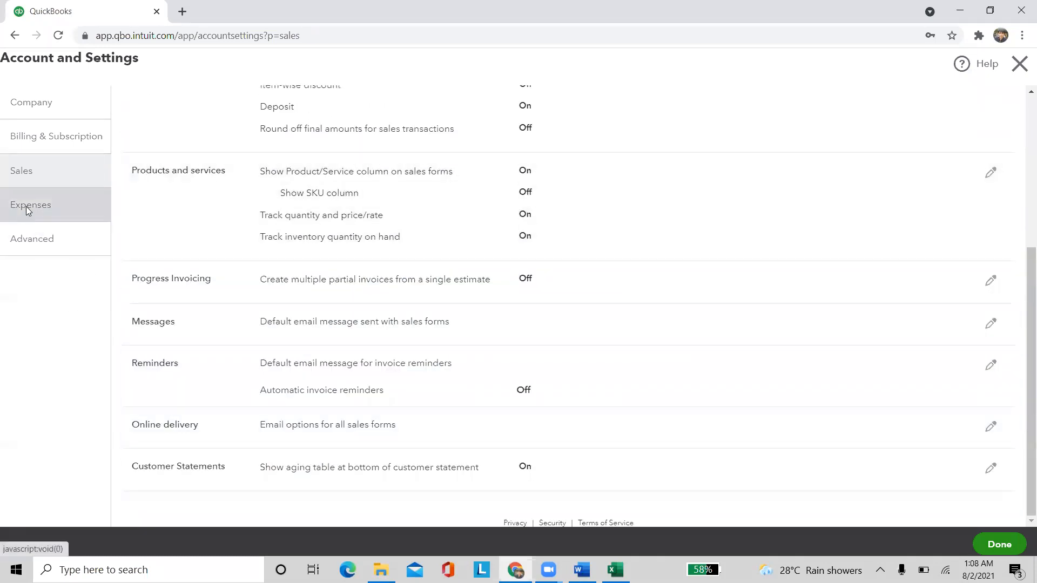
# Under Expenses, keep purchase orders turned on and save the purchase order settings
pyautogui.click(26, 206)
pyautogui.click(219, 157)
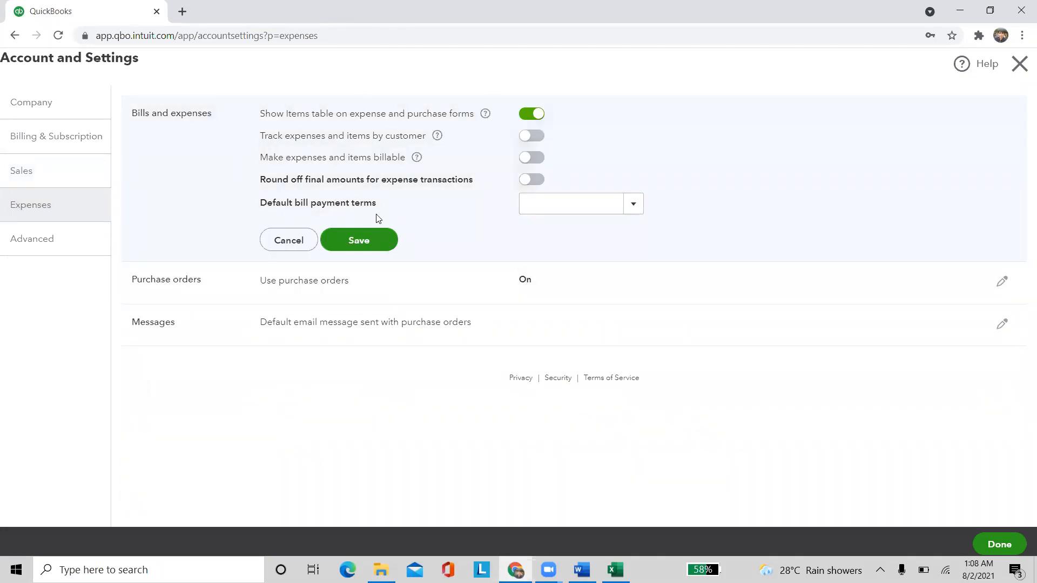
pyautogui.click(327, 301)
pyautogui.scroll(-1, 223, 204)
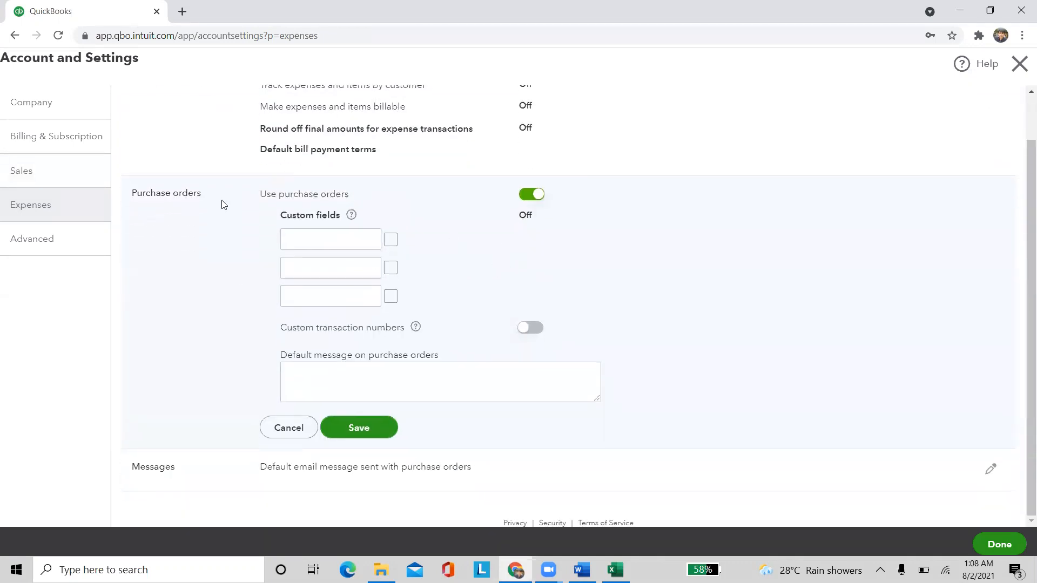
pyautogui.click(528, 203)
pyautogui.click(521, 249)
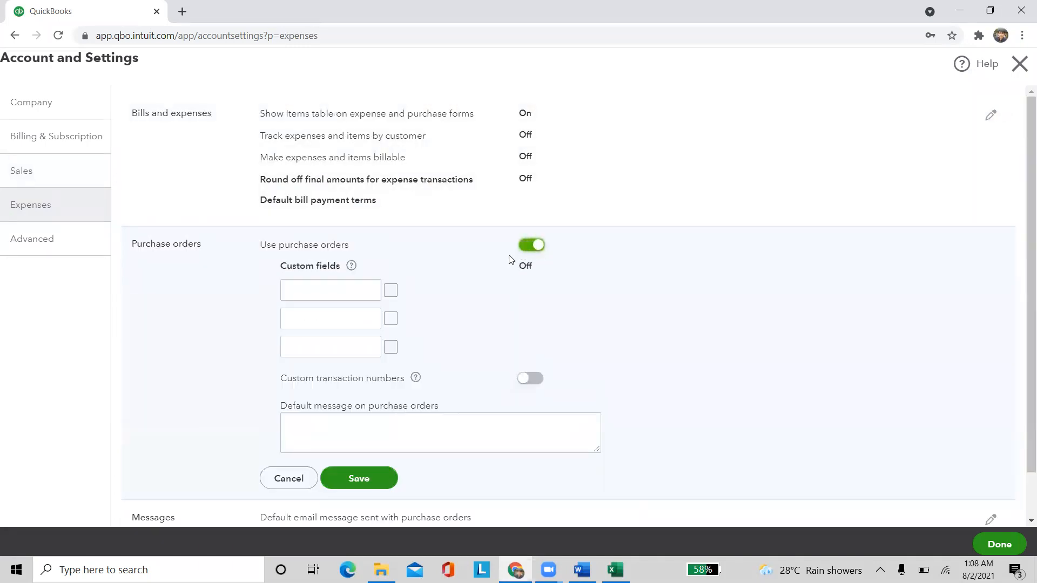
pyautogui.scroll(-1, 432, 334)
pyautogui.click(359, 425)
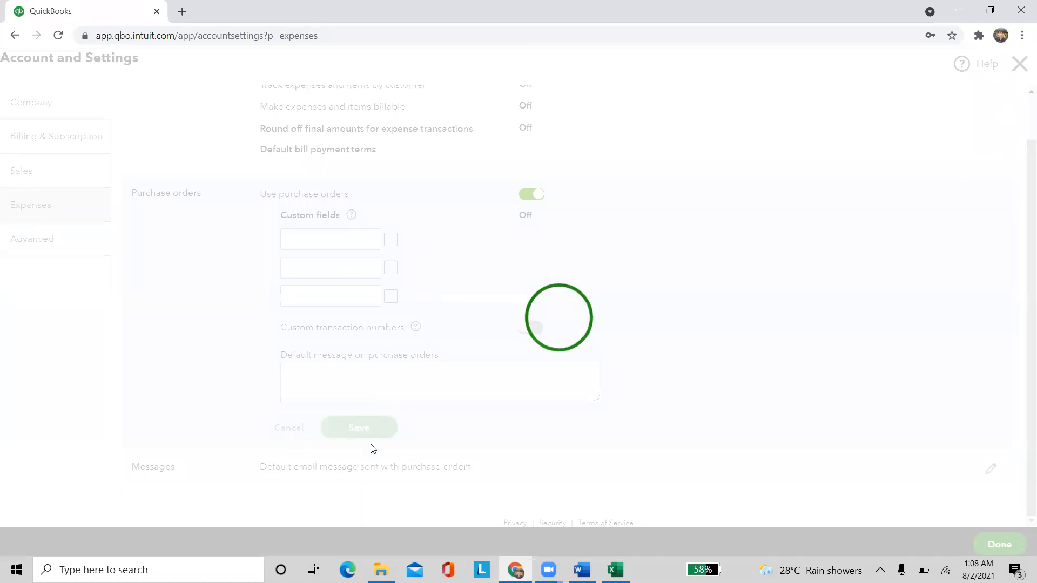
# Save the purchase order email message settings without emailing yourself a copy
pyautogui.click(354, 302)
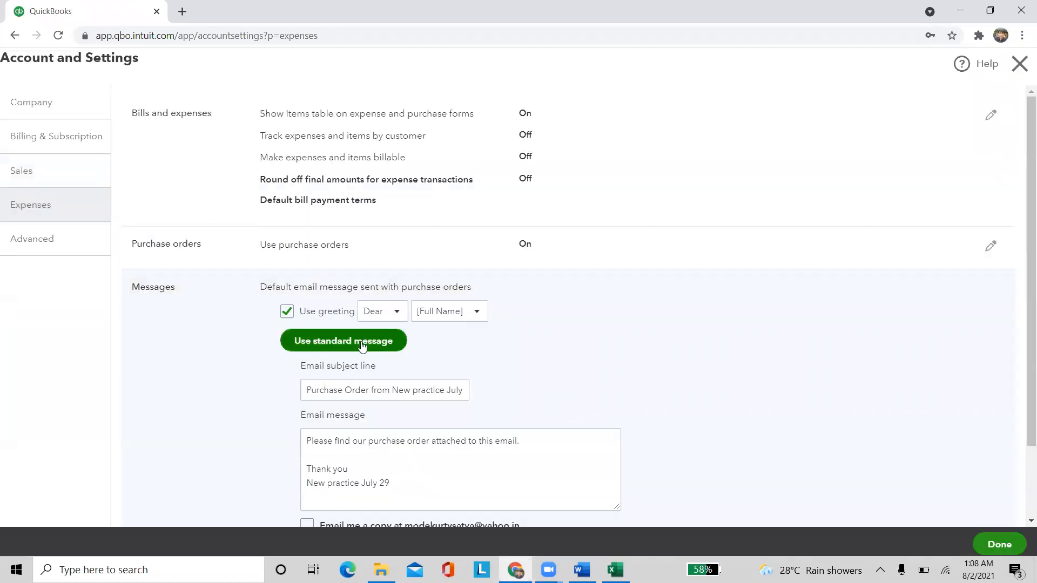
pyautogui.scroll(-2, 367, 359)
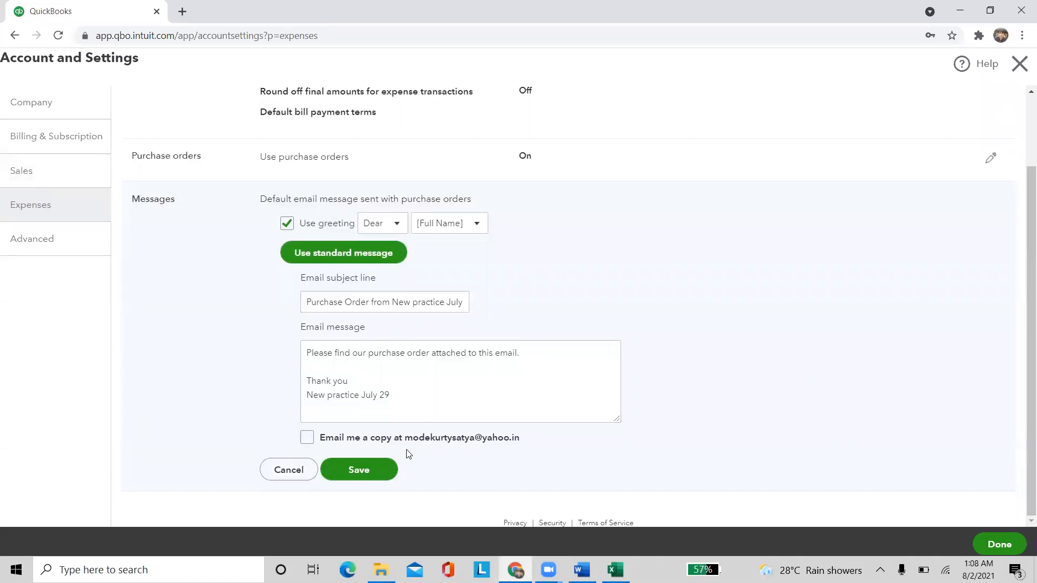
pyautogui.moveTo(405, 439); pyautogui.dragTo(527, 442)
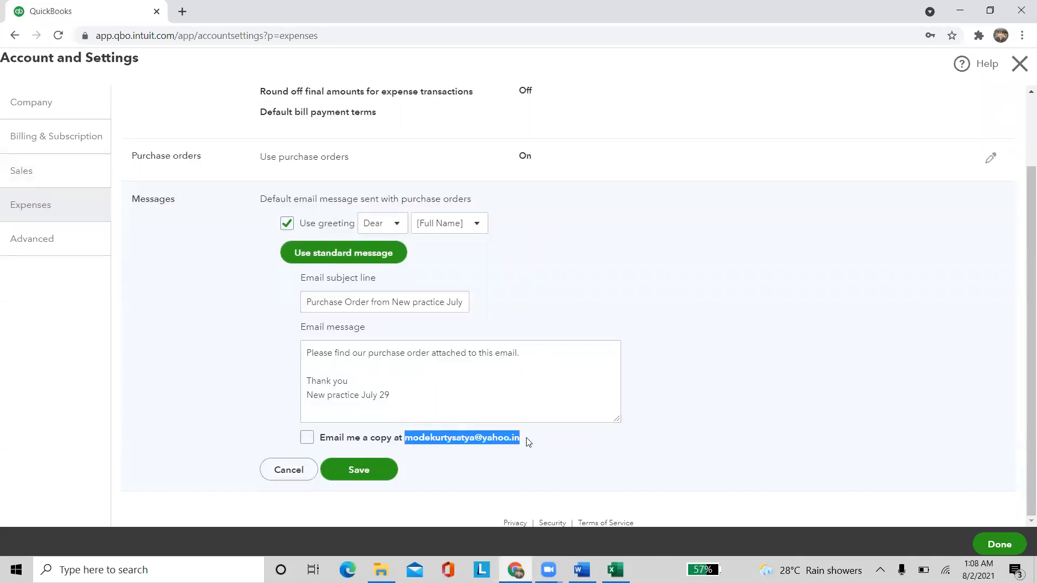
pyautogui.click(527, 442)
pyautogui.click(306, 438)
pyautogui.click(306, 438)
pyautogui.click(376, 471)
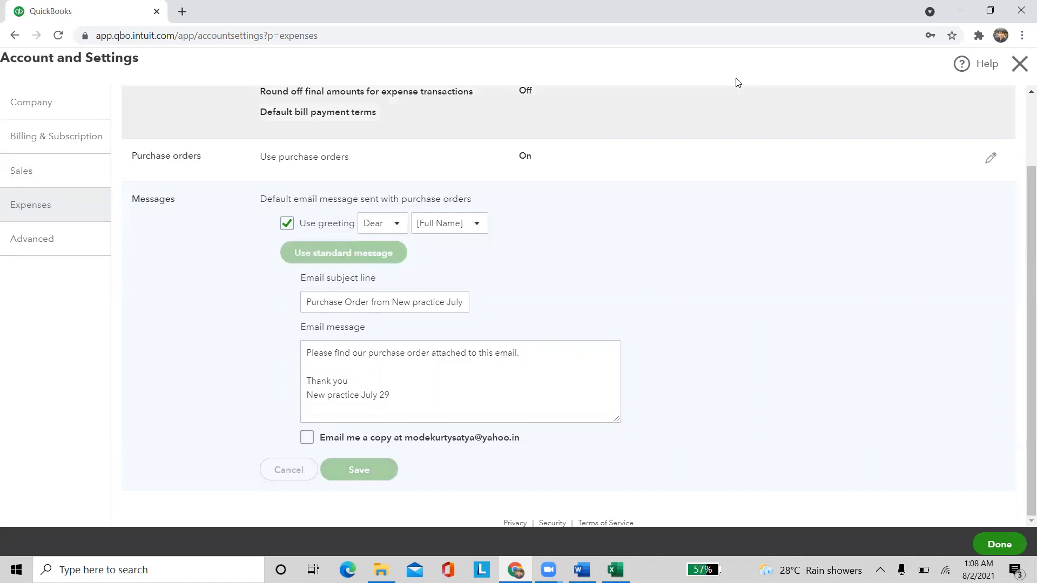
pyautogui.click(57, 245)
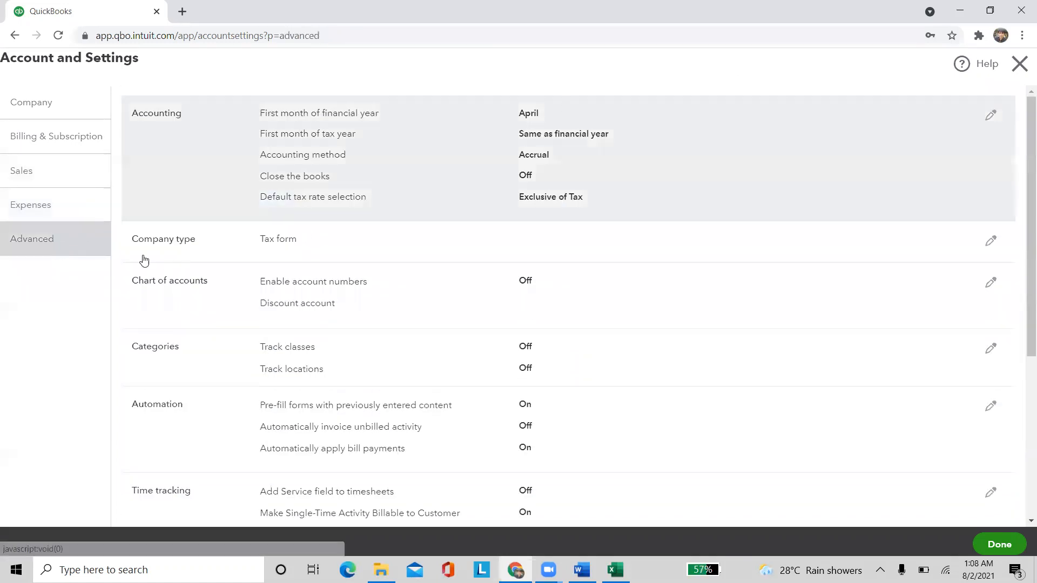
# Review the Accounting settings, keeping April as the first month of the financial year
pyautogui.click(193, 181)
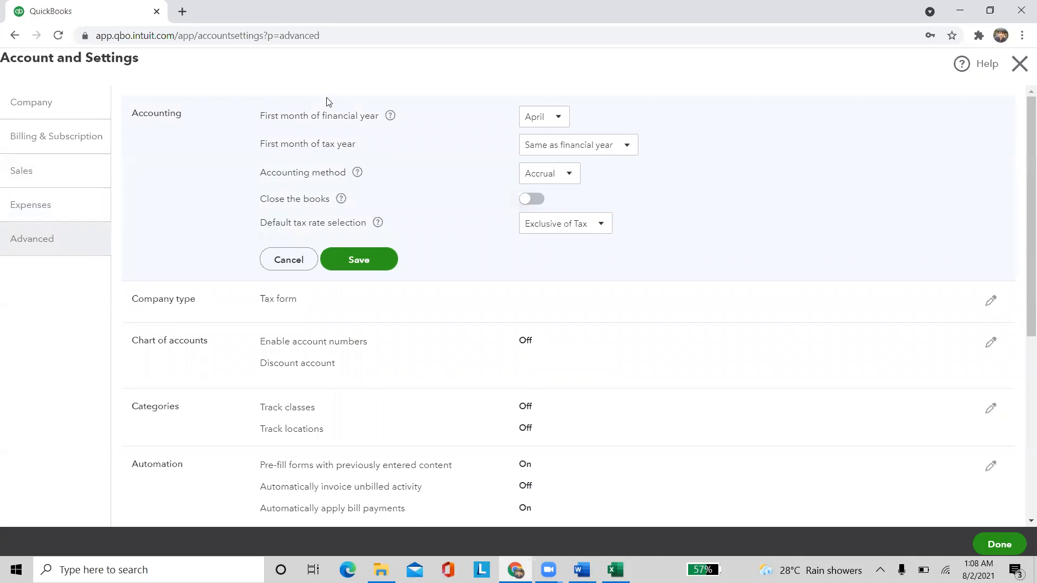
pyautogui.click(563, 118)
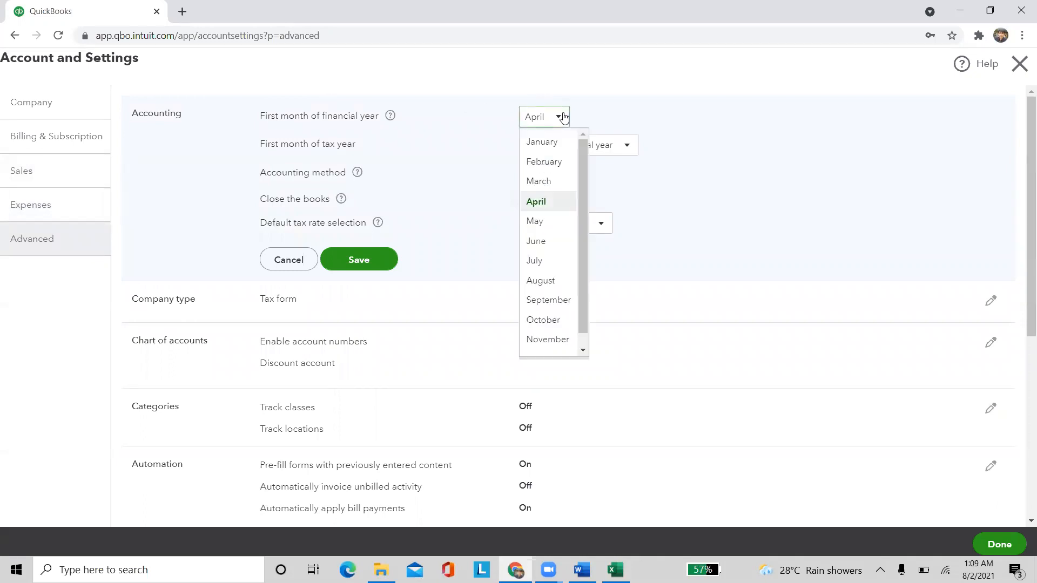
pyautogui.click(616, 82)
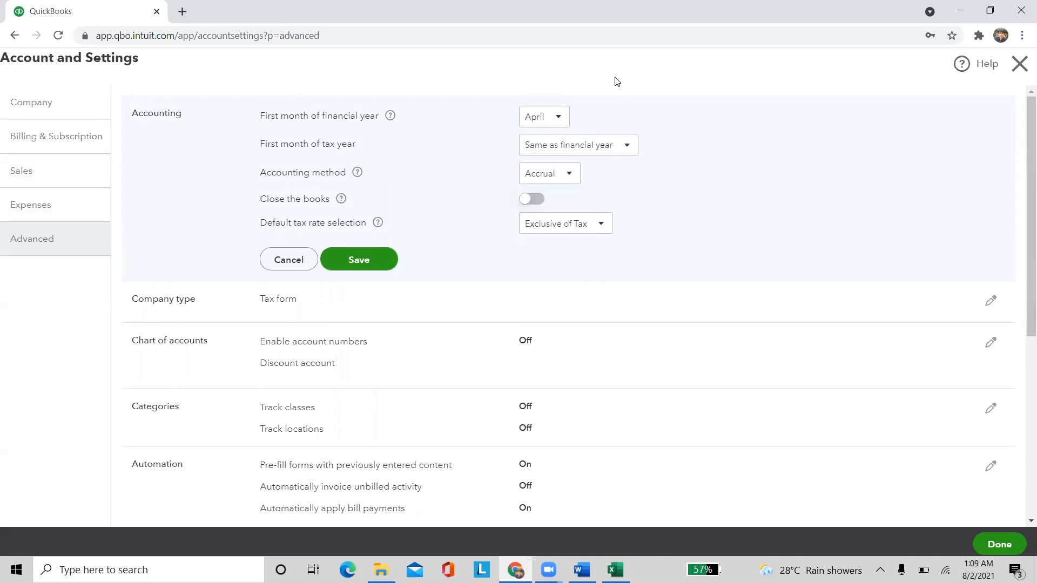
pyautogui.moveTo(276, 146); pyautogui.dragTo(675, 160)
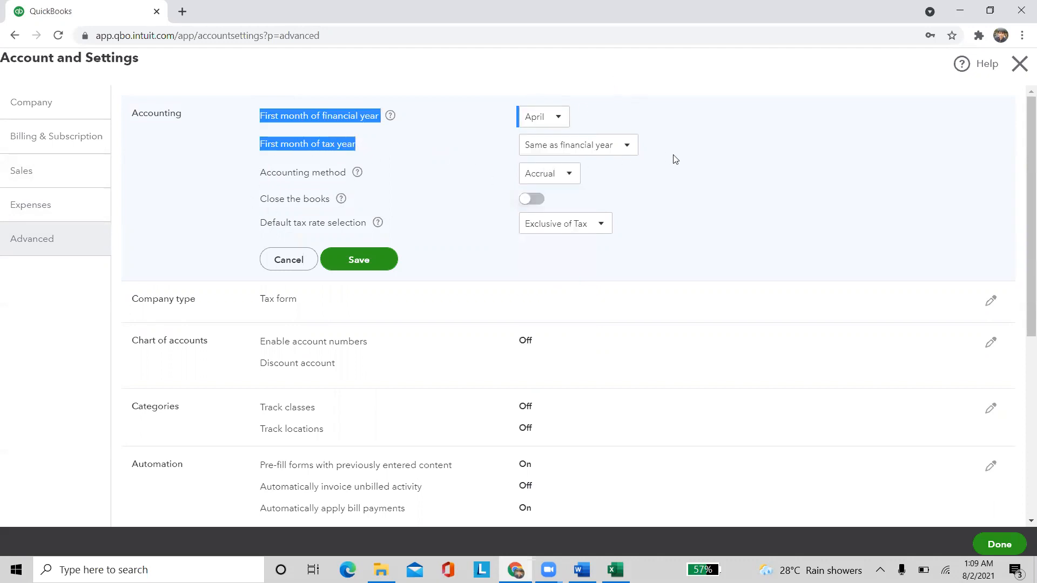
pyautogui.click(675, 160)
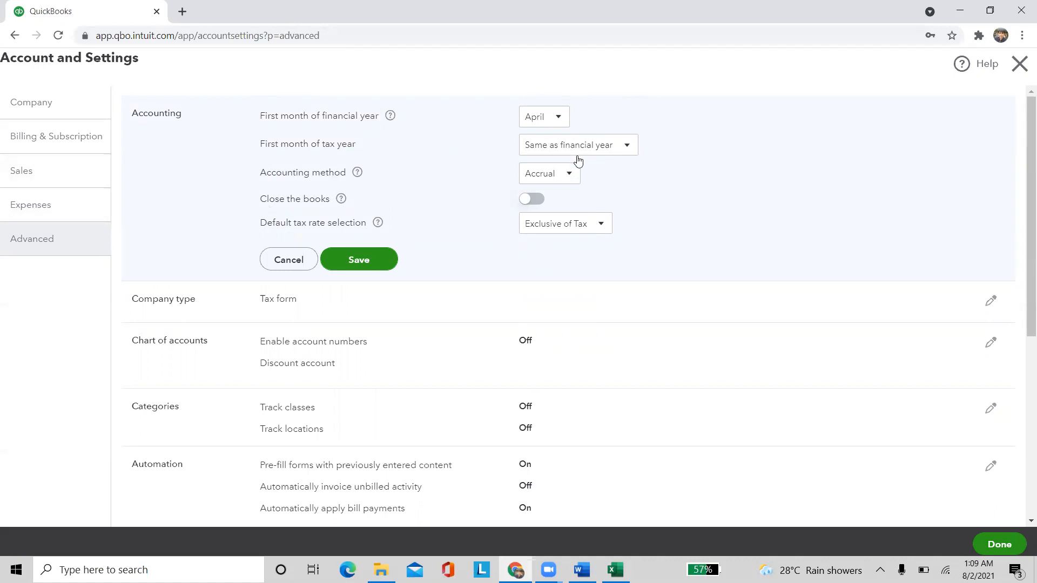
# Turn on Close the books with closing date 01/08/2021, save, and leave settings
pyautogui.click(532, 200)
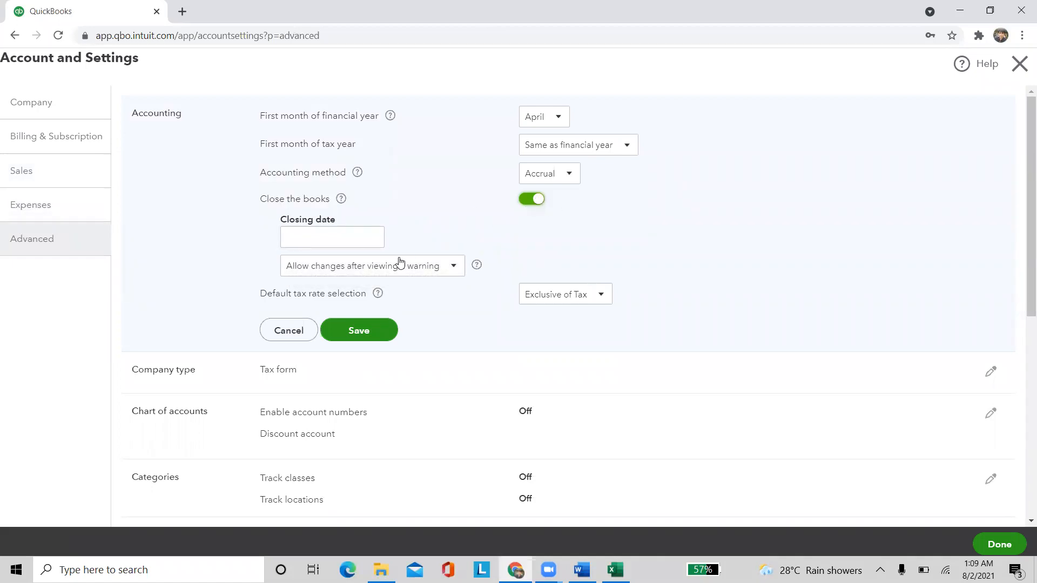
pyautogui.moveTo(370, 243)
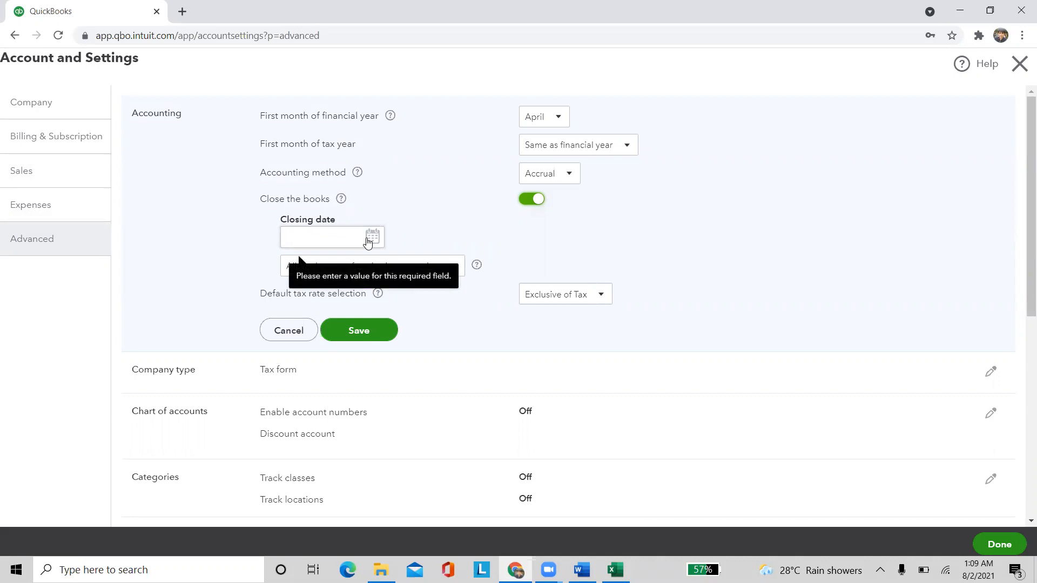
pyautogui.click(367, 243)
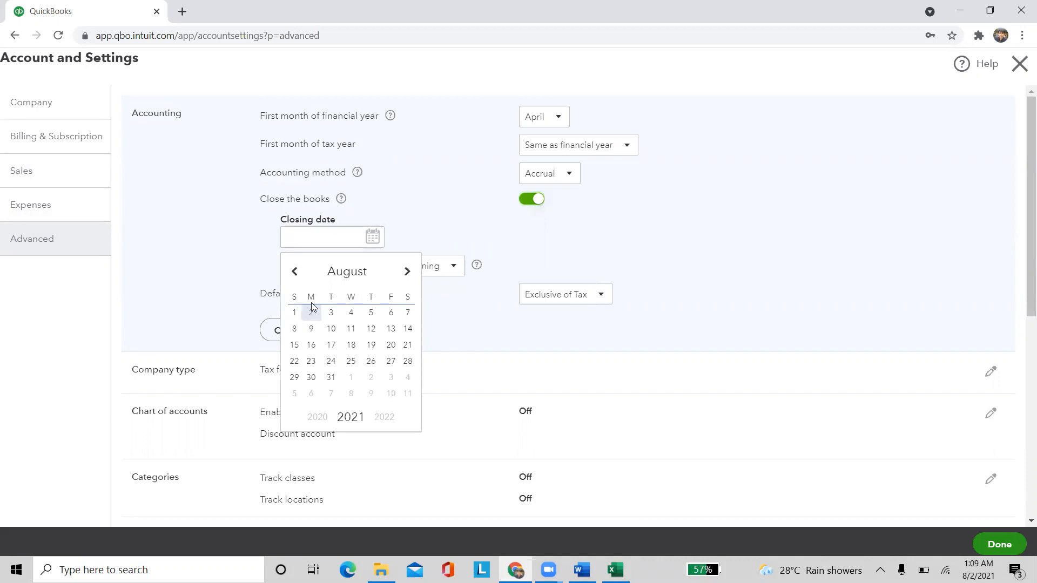
pyautogui.click(297, 320)
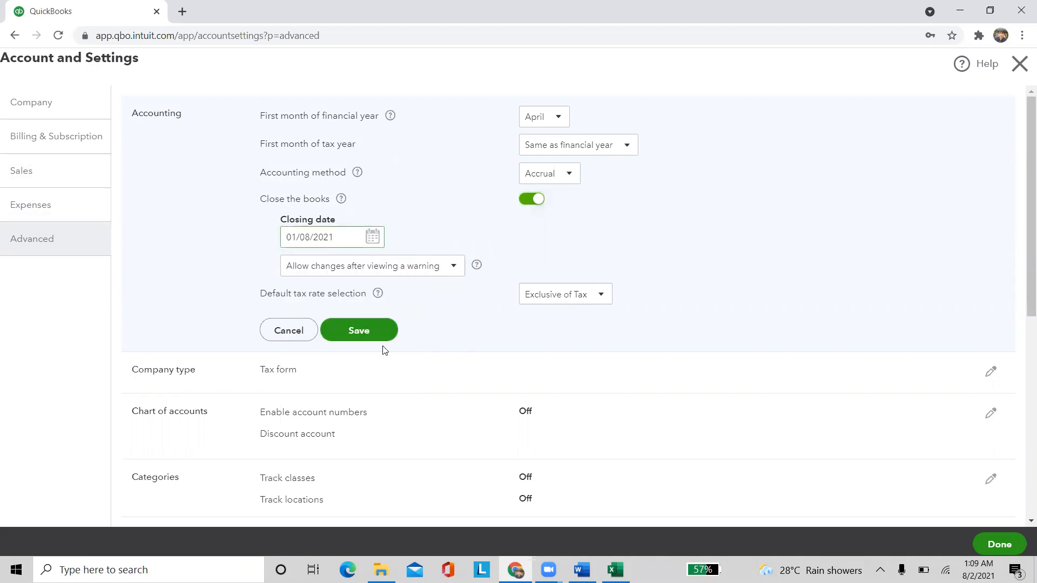
pyautogui.click(371, 332)
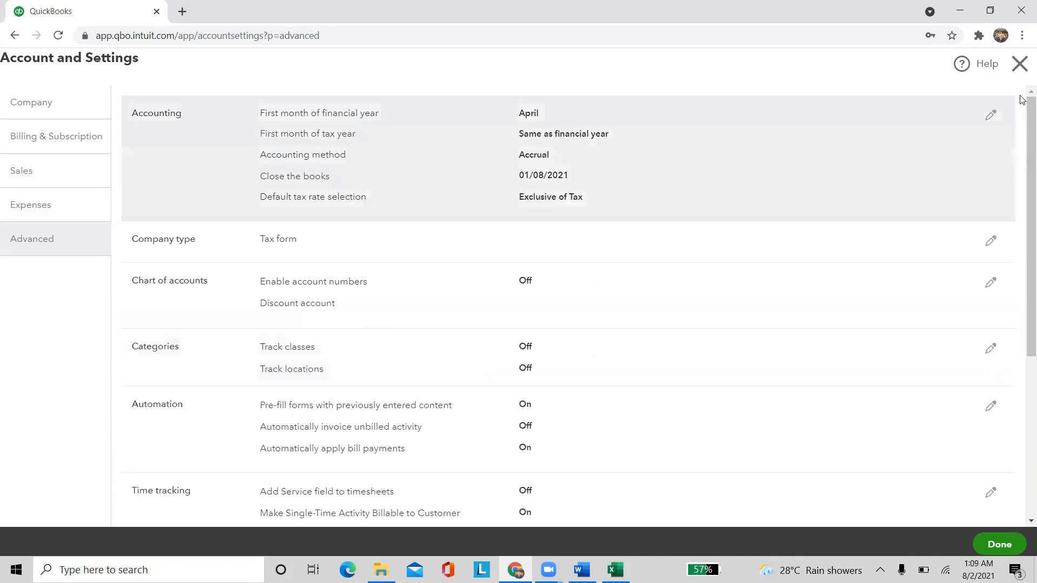
pyautogui.click(1021, 61)
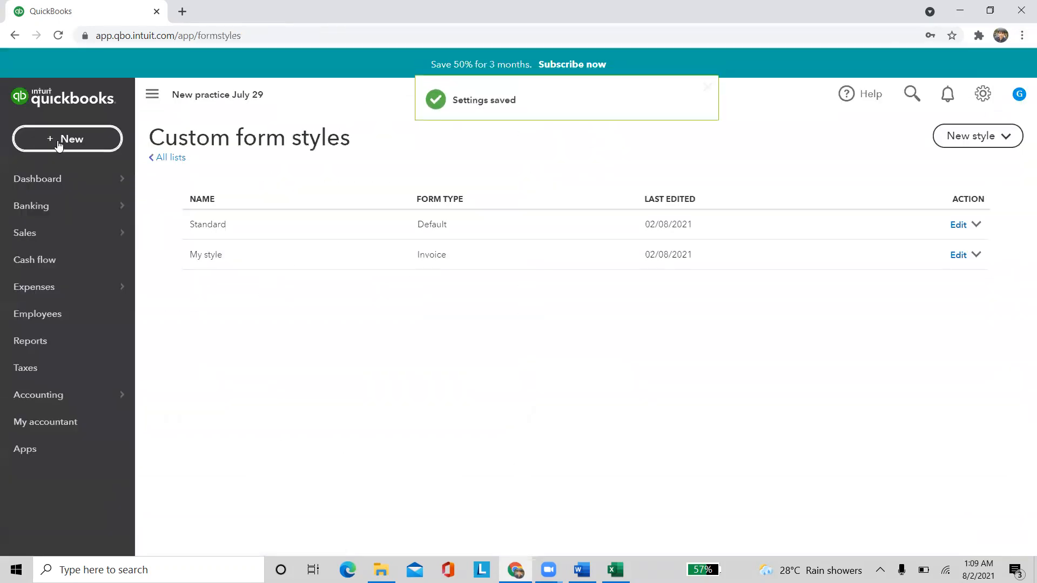
pyautogui.click(58, 140)
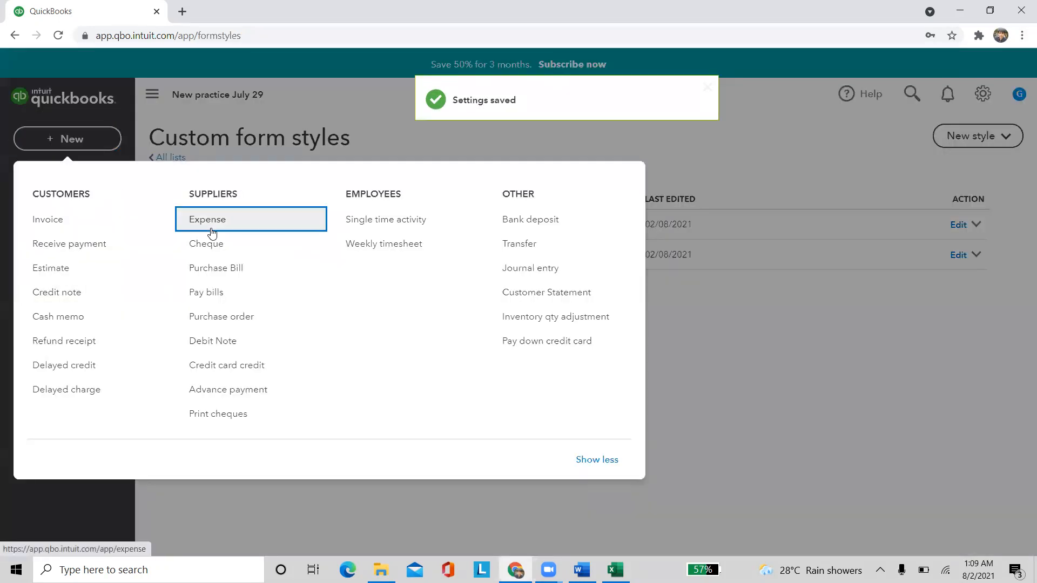
# Fill a new expense dated 31/07/2021 with a ₹1,000 Travel Expense line at 18.0% GST
pyautogui.click(210, 222)
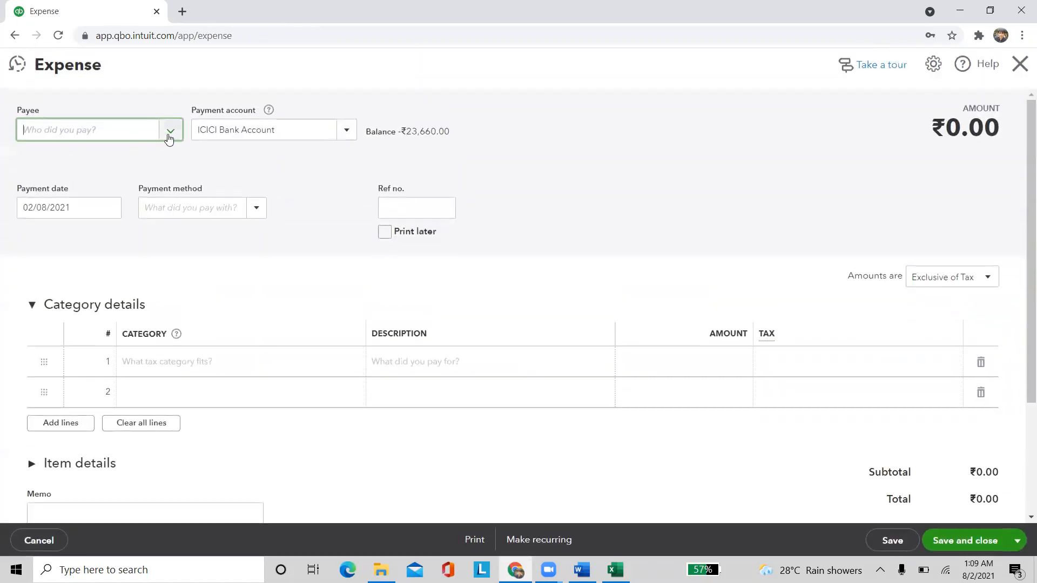
pyautogui.click(109, 210)
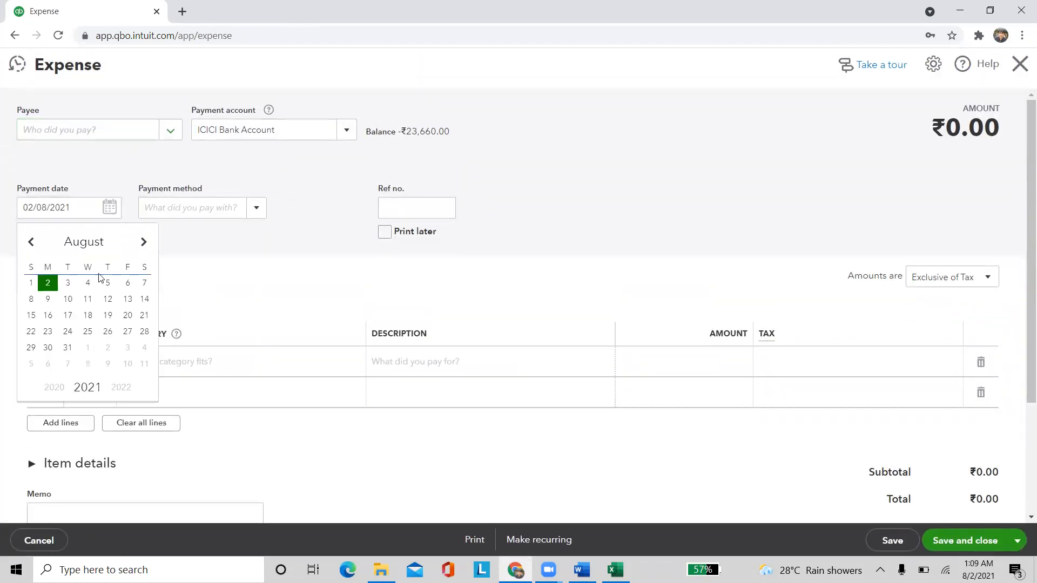
pyautogui.click(32, 243)
pyautogui.click(143, 348)
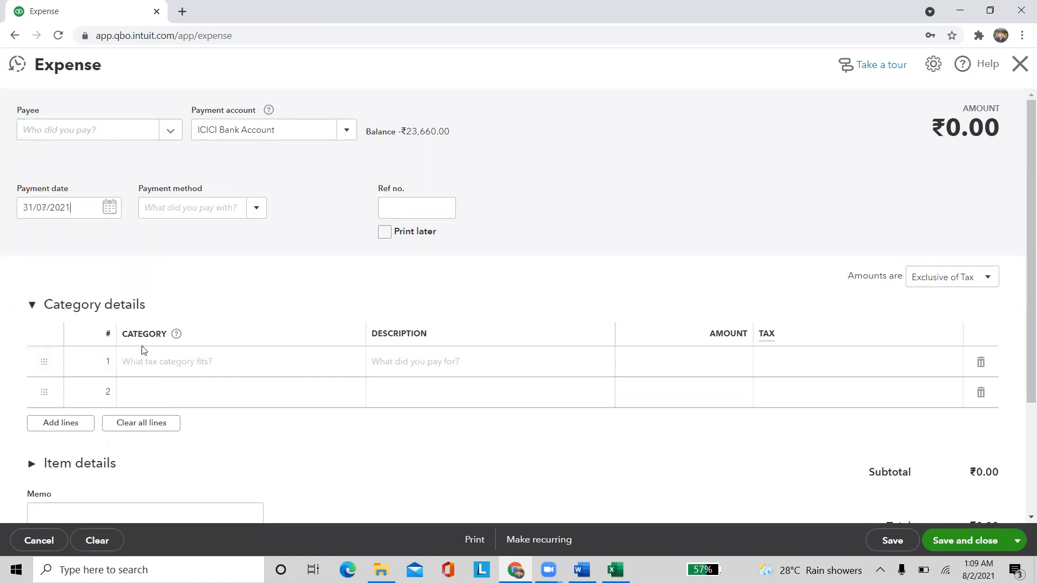
pyautogui.click(201, 358)
pyautogui.write('tra')
pyautogui.click(186, 410)
pyautogui.click(631, 364)
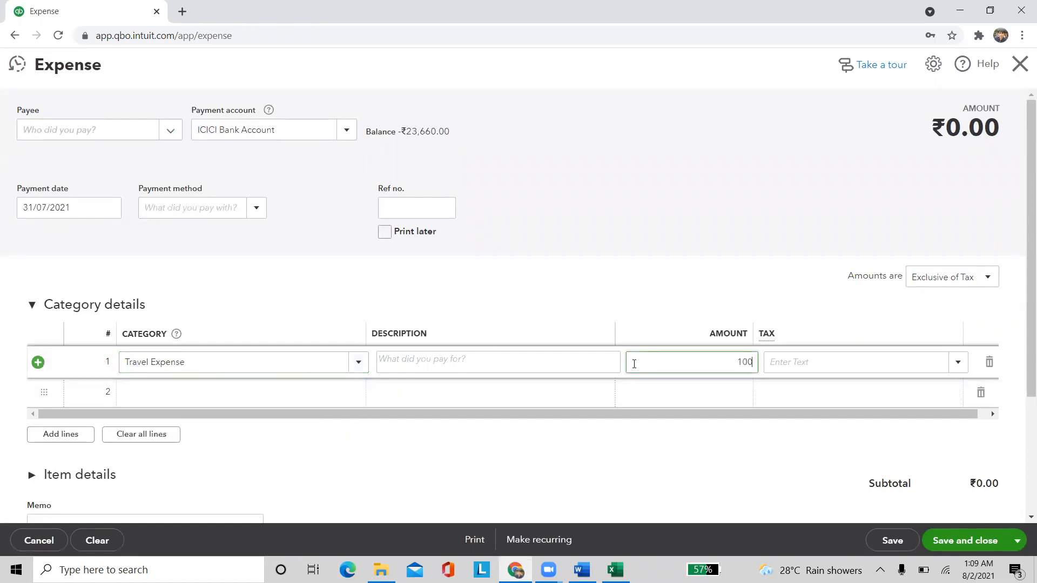
pyautogui.write('18')
pyautogui.click(776, 410)
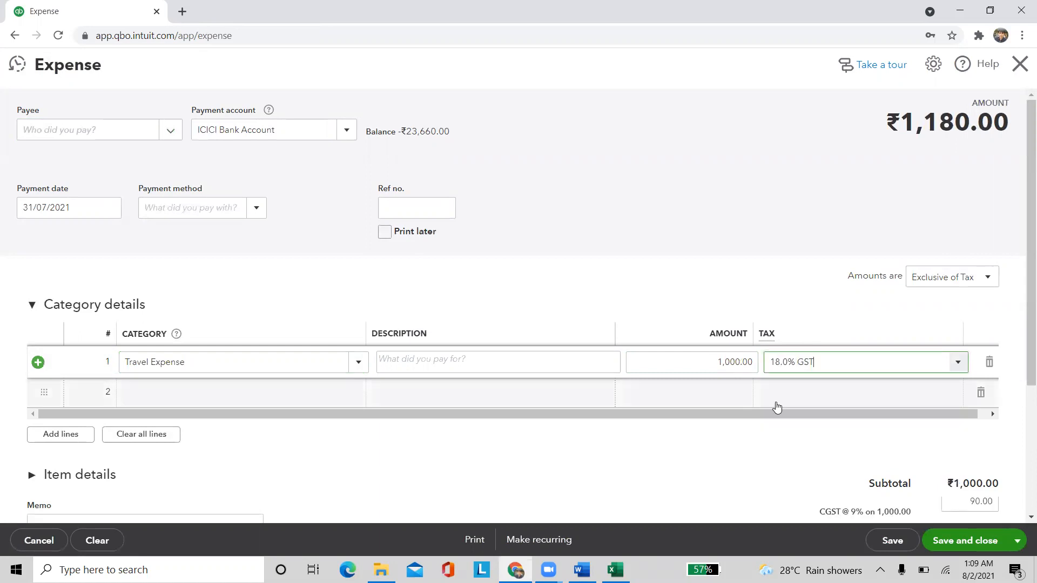
pyautogui.click(548, 183)
# Decline saving the backdated expense at the closing-date warning and close the form
pyautogui.scroll(-3, 548, 183)
pyautogui.click(946, 541)
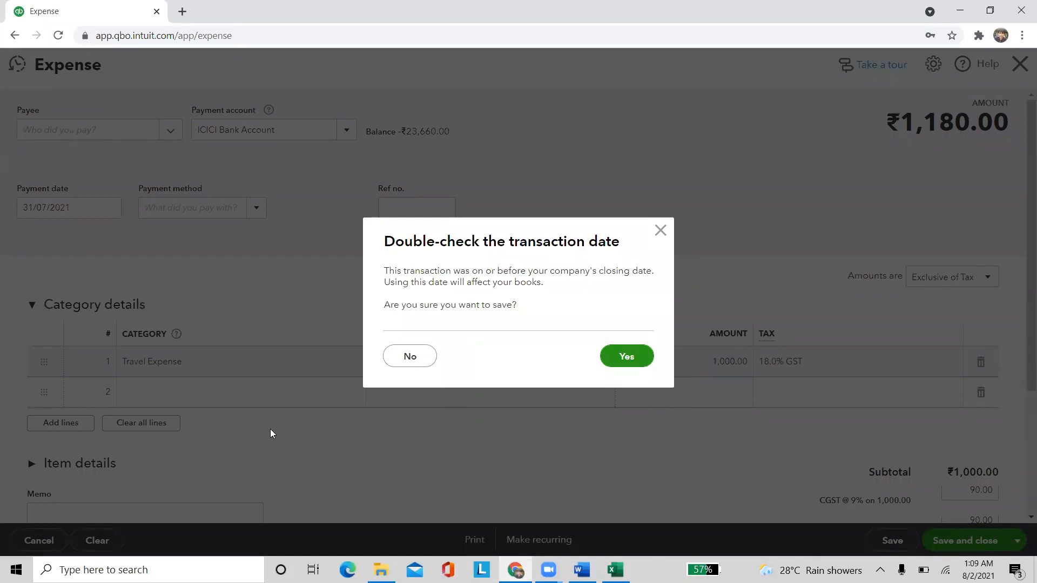
pyautogui.click(423, 356)
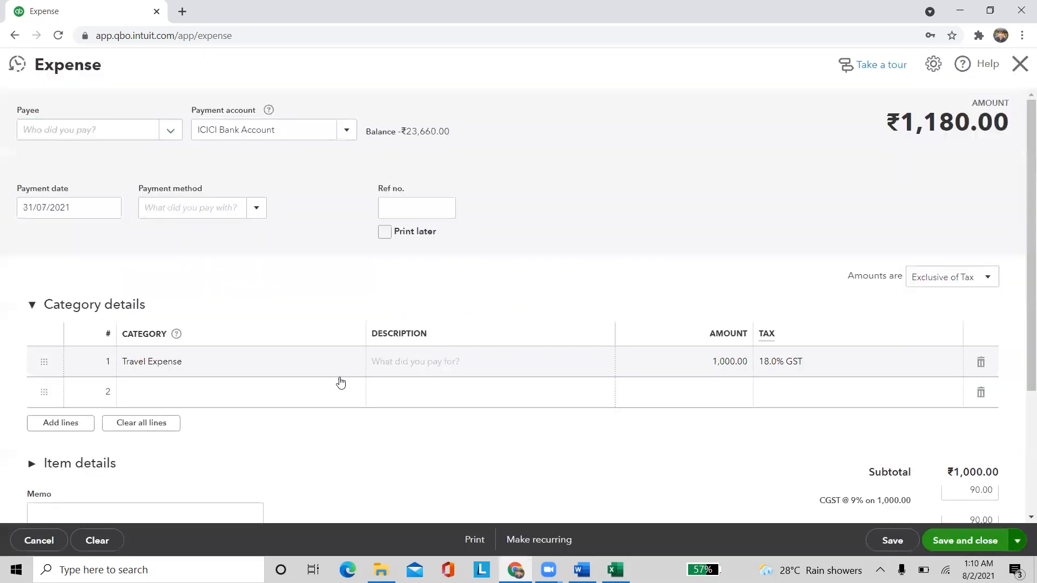
pyautogui.click(1019, 66)
# Discard the expense and reopen the Accounting section of the Advanced settings
pyautogui.click(577, 322)
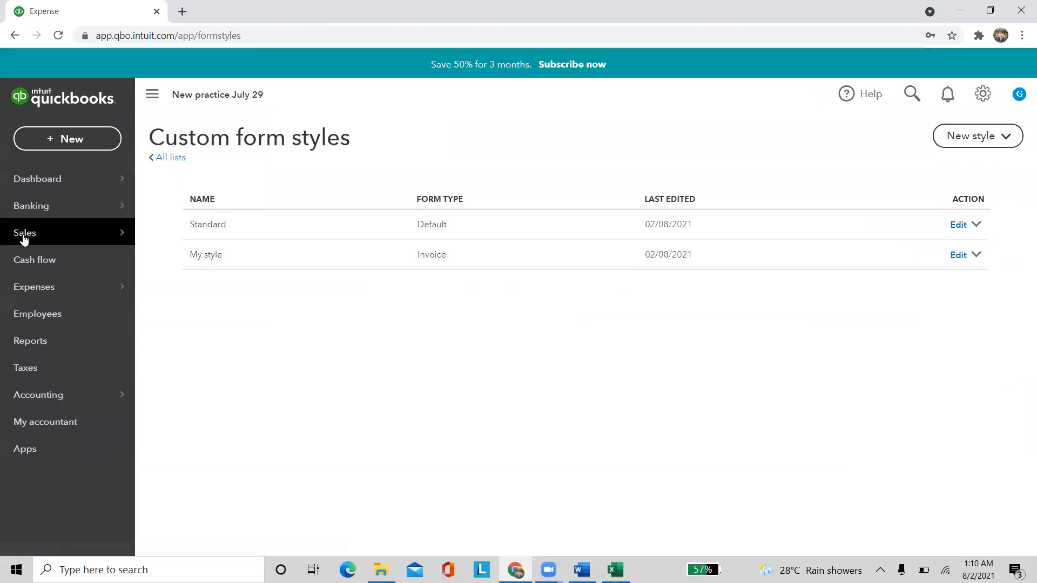
pyautogui.click(982, 94)
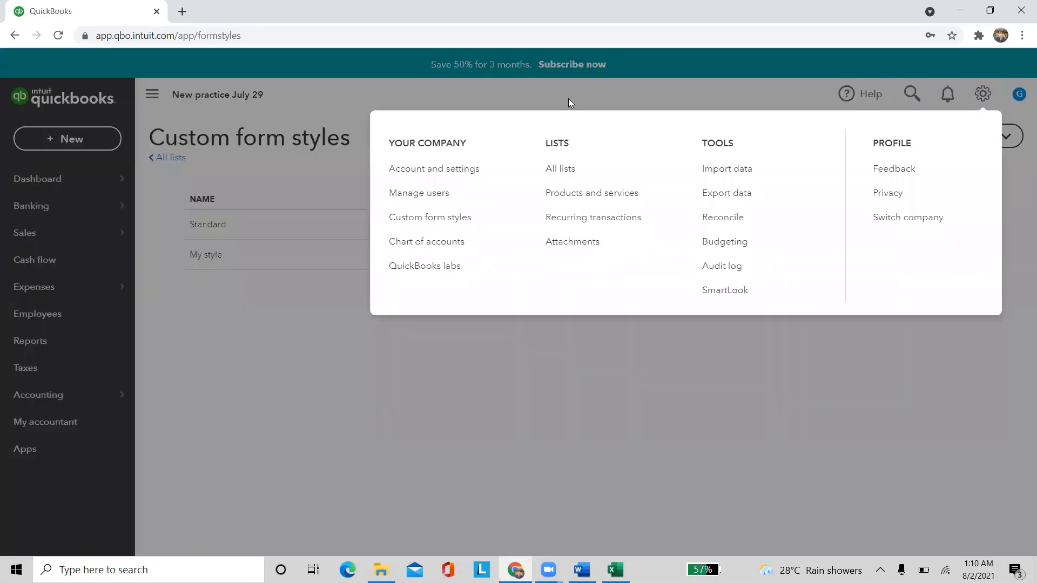
pyautogui.click(448, 180)
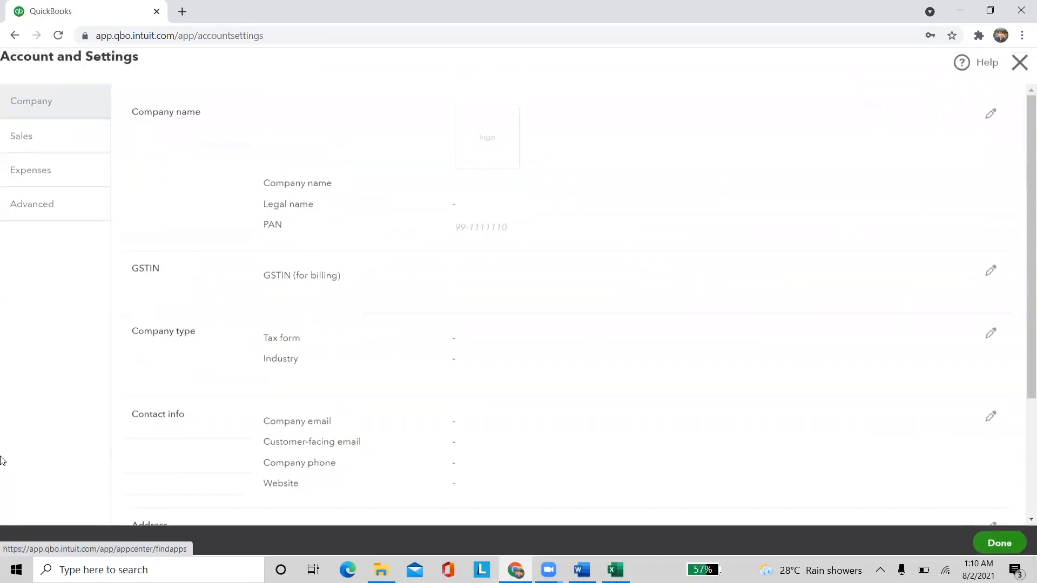
pyautogui.click(45, 254)
pyautogui.click(370, 144)
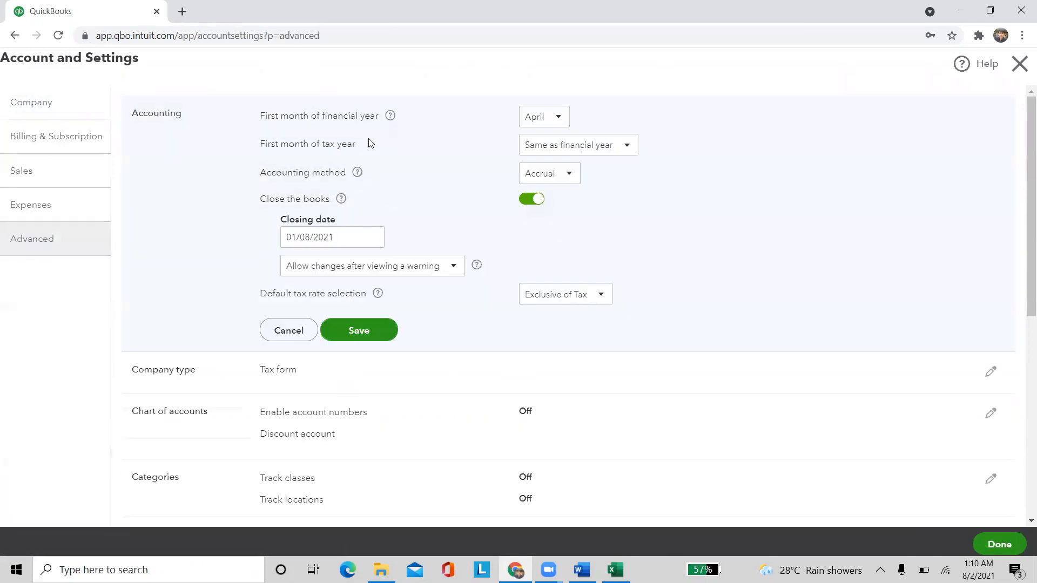
# Allow closed-period changes only after a warning and entering a password, save, and close settings
pyautogui.click(453, 266)
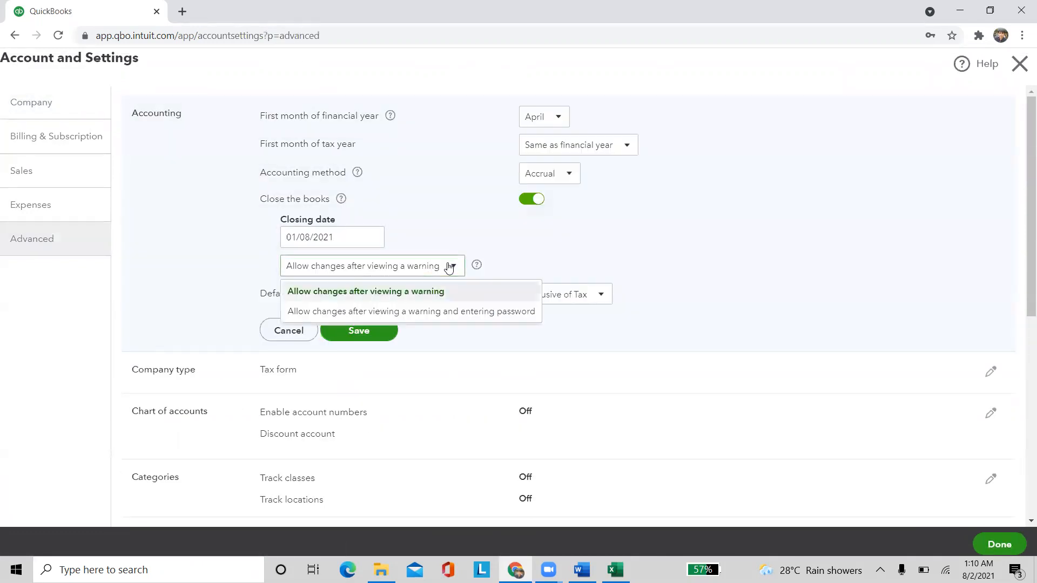
pyautogui.click(359, 310)
pyautogui.click(331, 305)
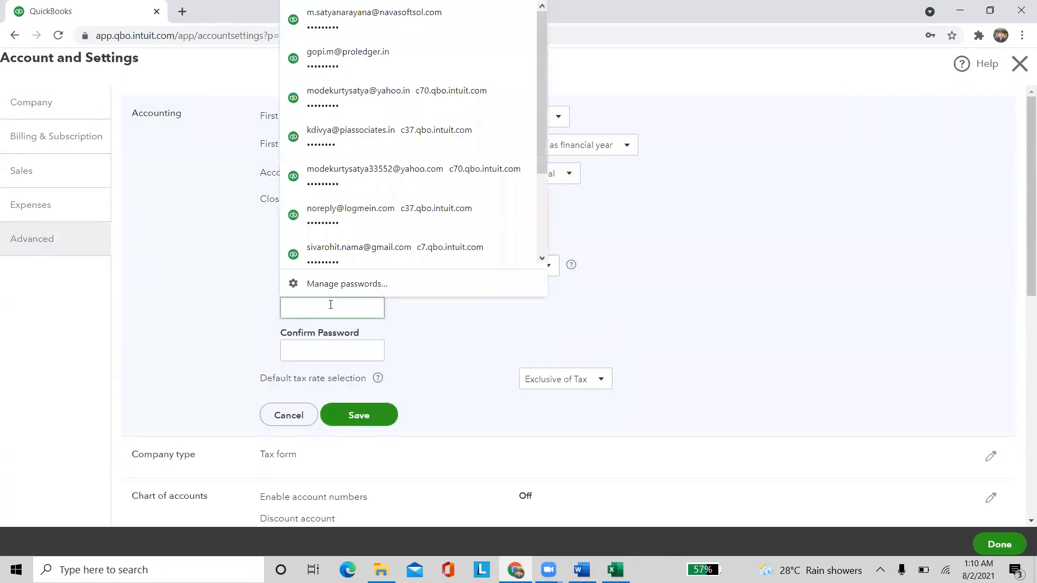
pyautogui.write('123')
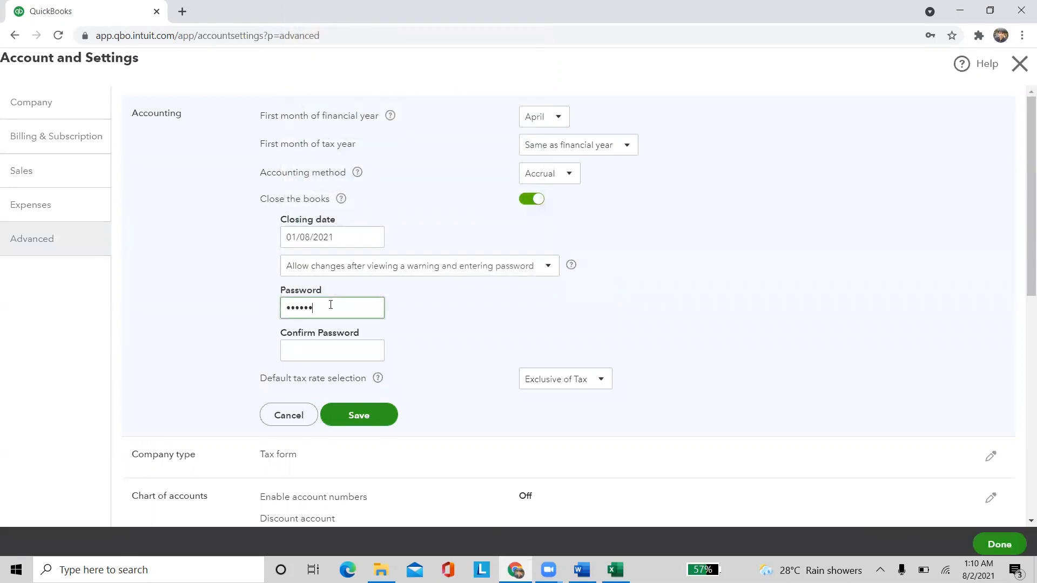
pyautogui.click(311, 345)
pyautogui.write('123')
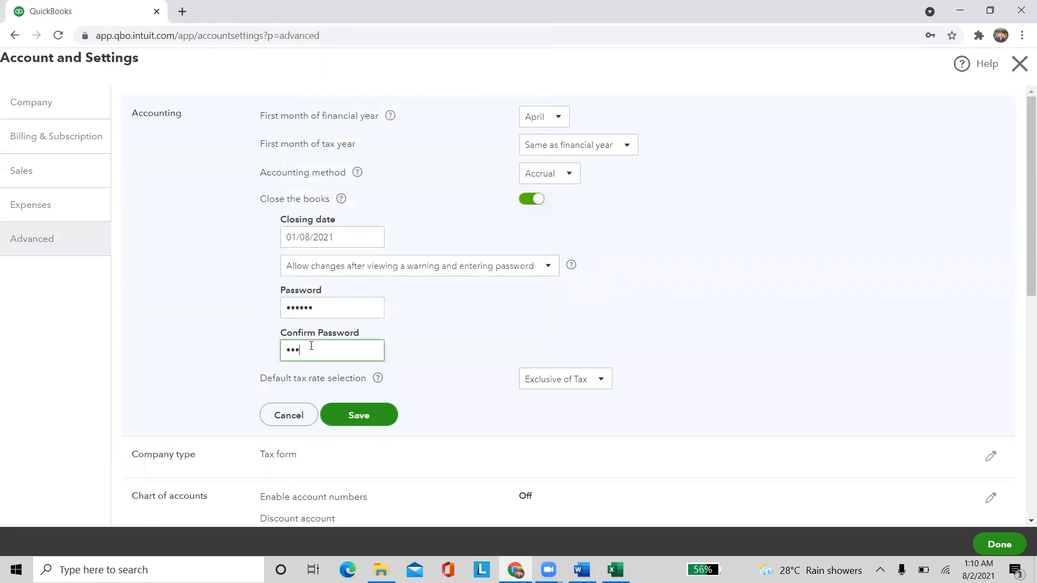
pyautogui.click(363, 415)
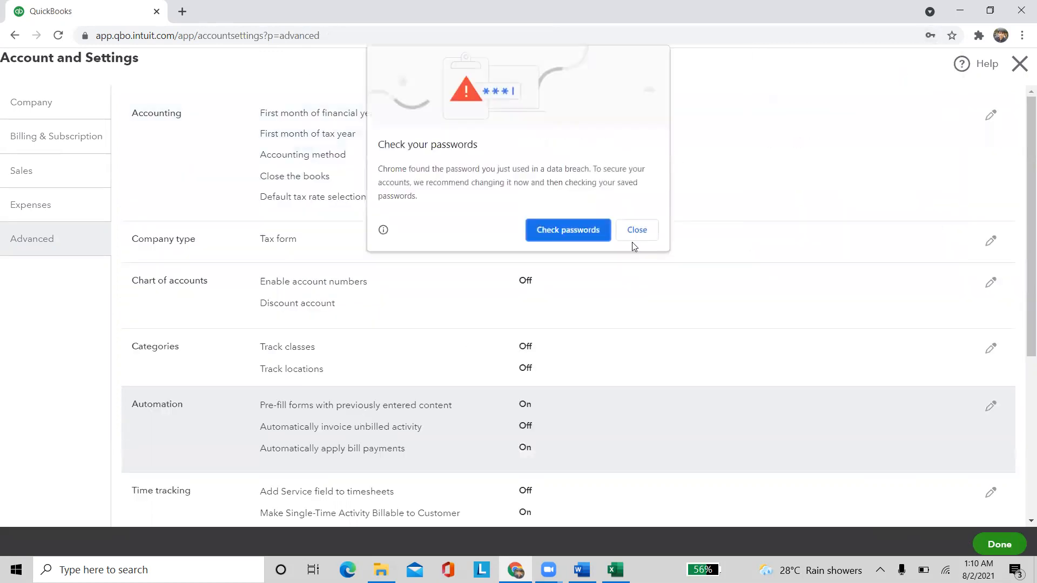
pyautogui.click(635, 227)
pyautogui.click(928, 227)
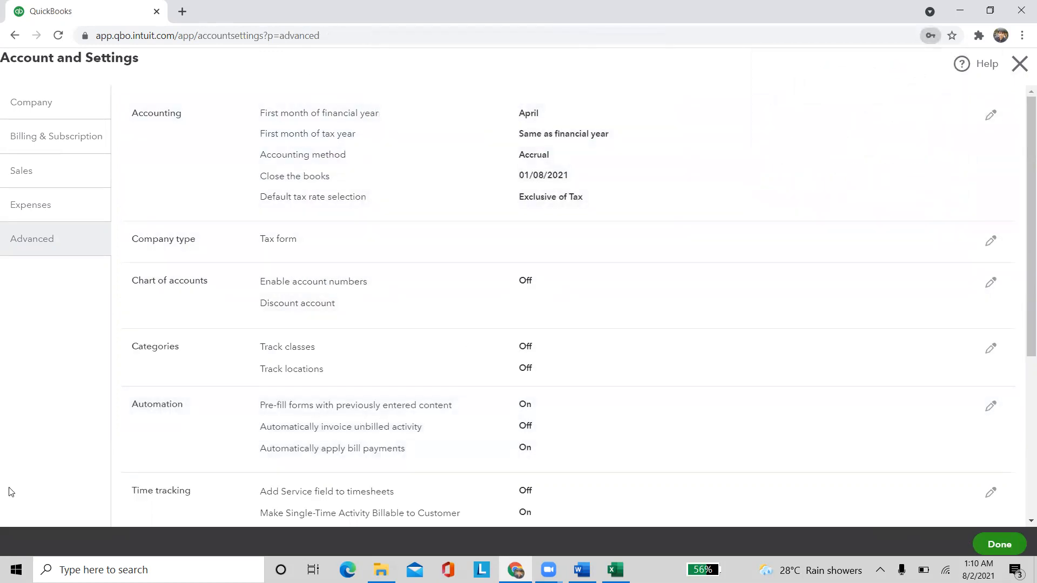
pyautogui.click(1019, 64)
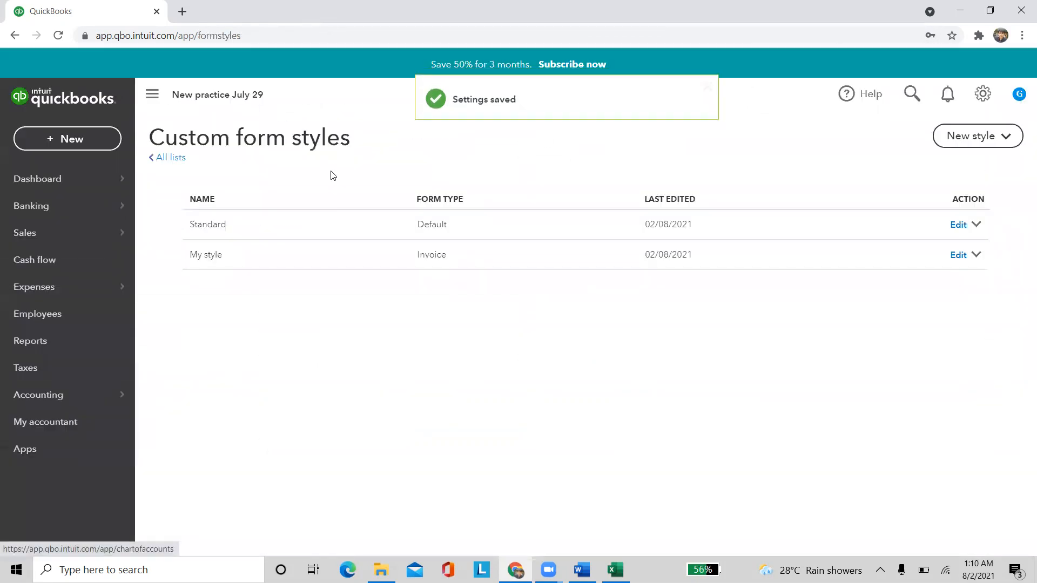
pyautogui.click(68, 139)
# Enter a new expense line for Travel Expense, ₹1,000 with 18.0% GST
pyautogui.click(222, 219)
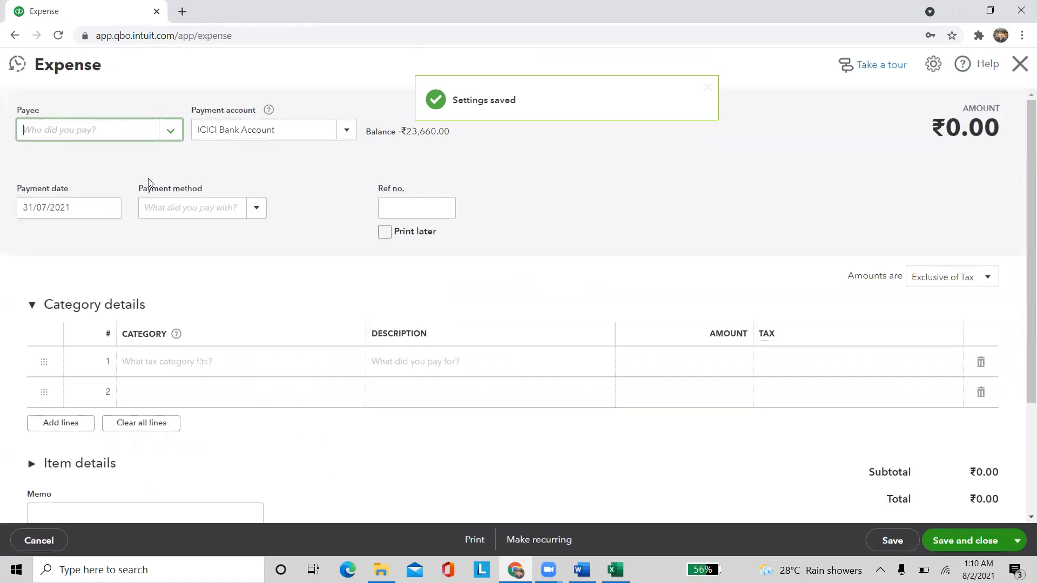
pyautogui.click(231, 359)
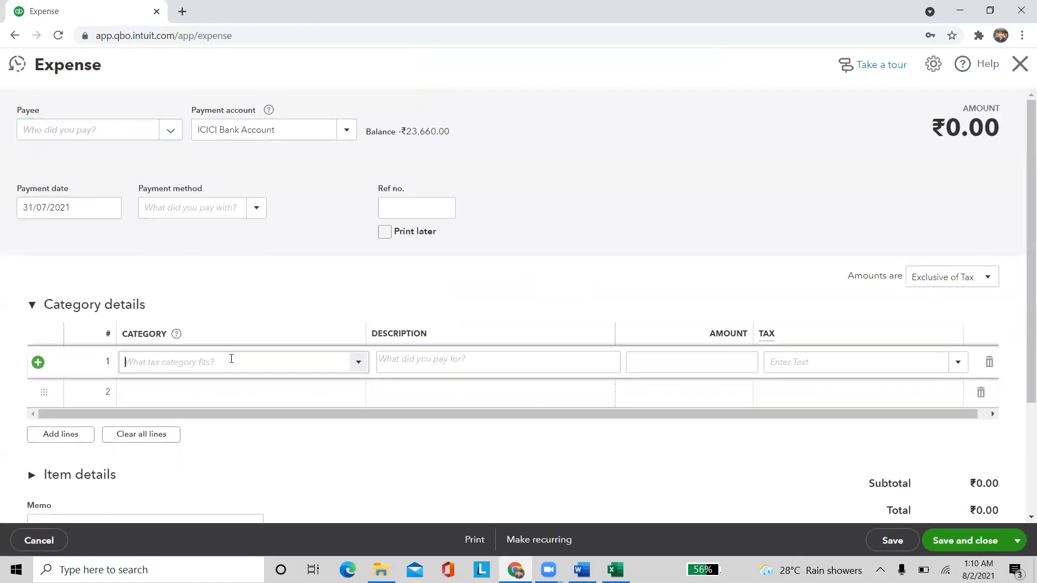
pyautogui.write('tra')
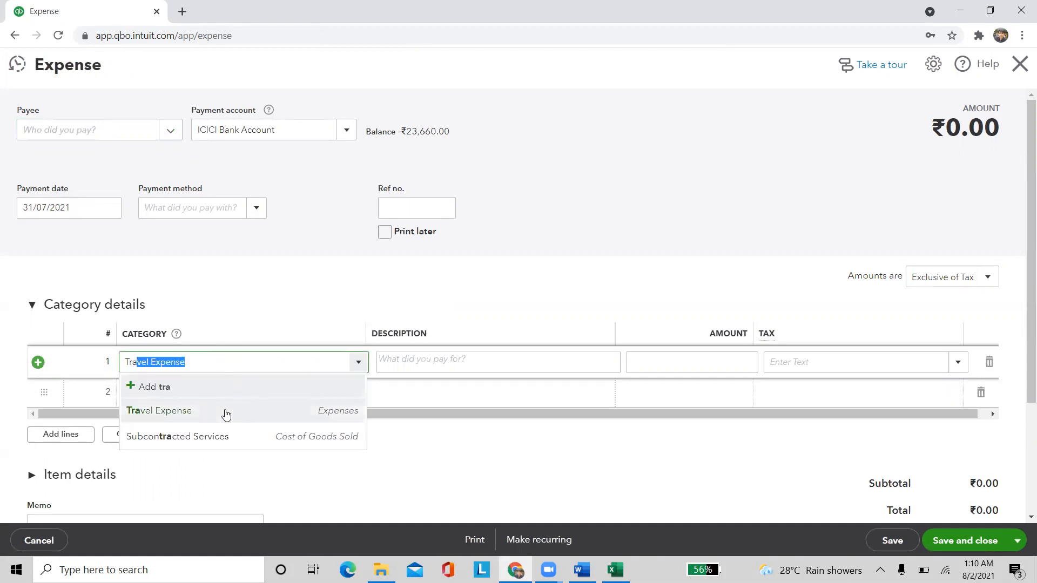
pyautogui.click(225, 410)
pyautogui.click(727, 362)
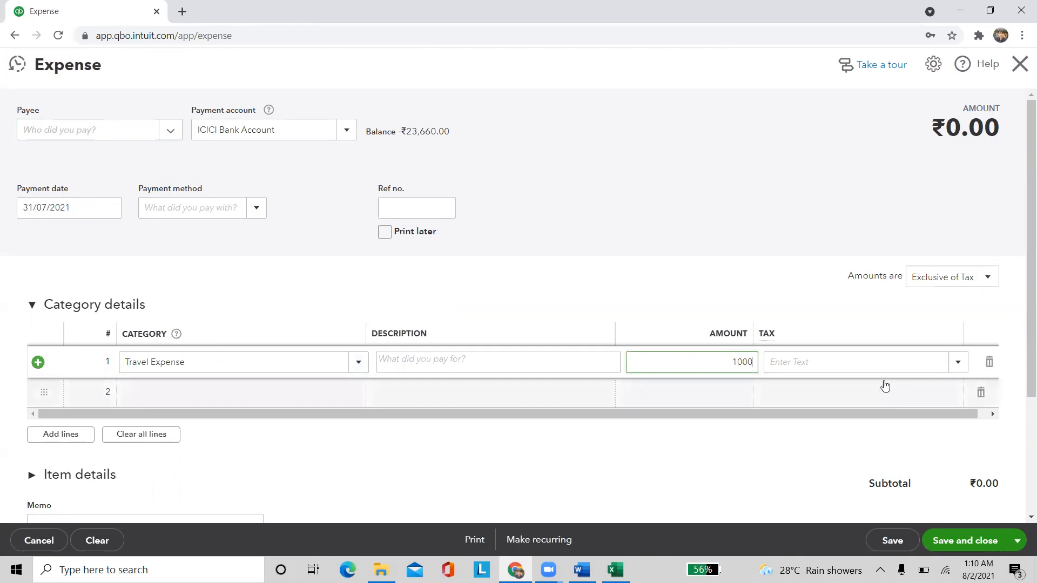
pyautogui.click(855, 362)
pyautogui.write('18.0% IGST')
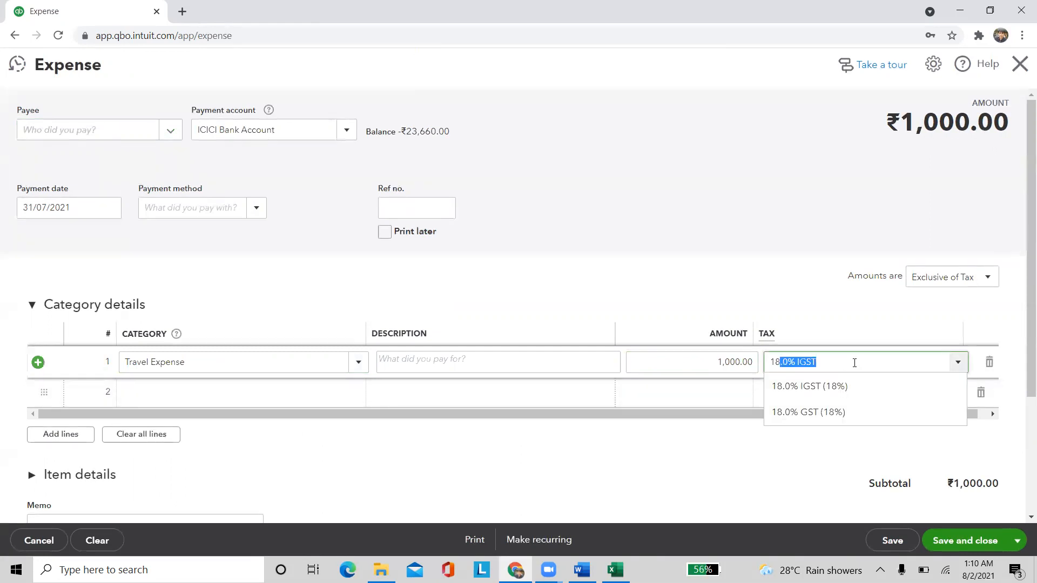
pyautogui.click(818, 410)
pyautogui.scroll(-3, 677, 453)
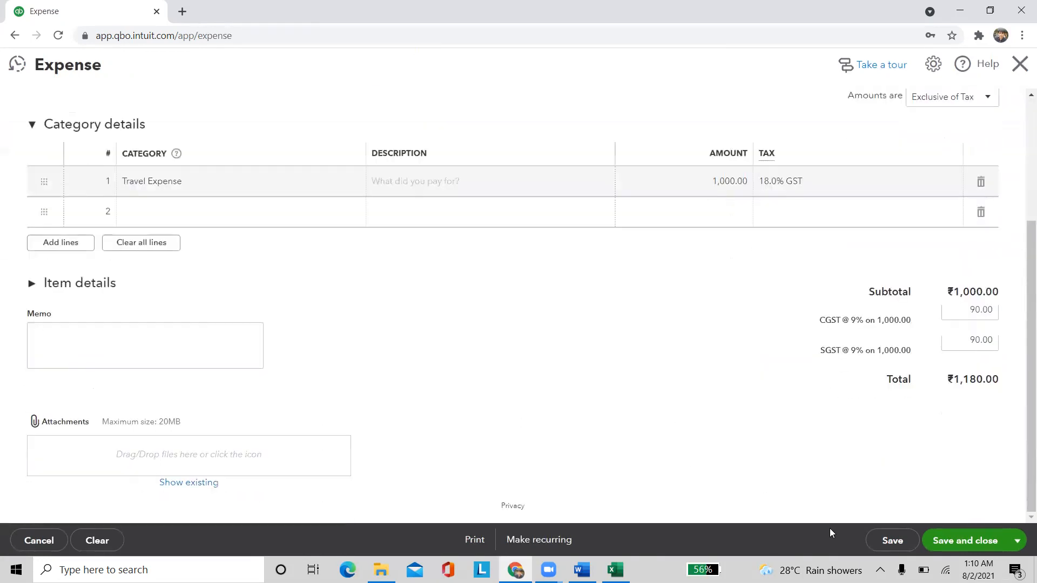
# Save the ₹1,180 expense after passing the closing-date password check, dismissing the browser password prompts
pyautogui.click(953, 542)
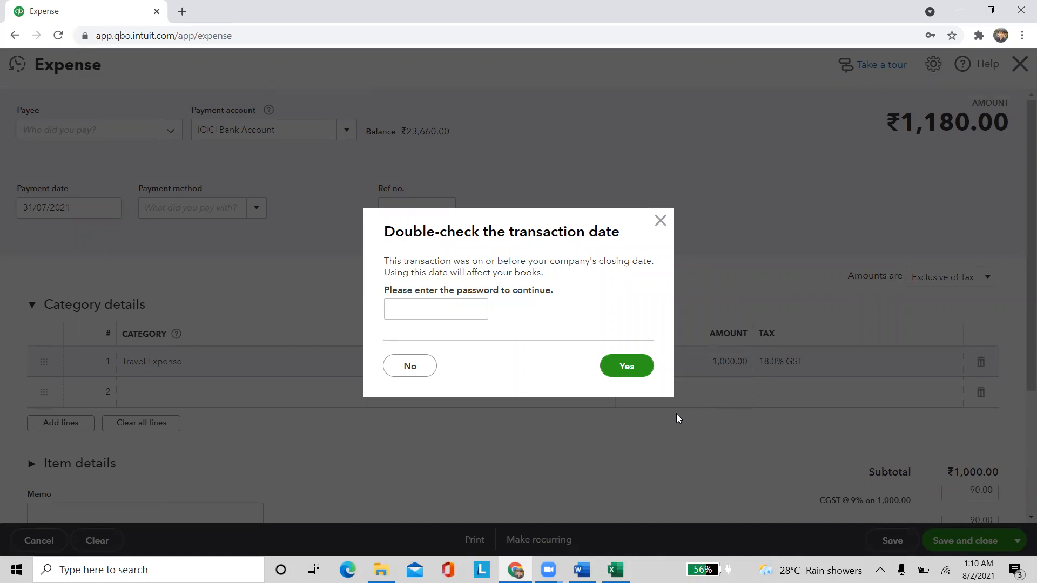
pyautogui.click(626, 365)
pyautogui.click(423, 309)
pyautogui.write('•••')
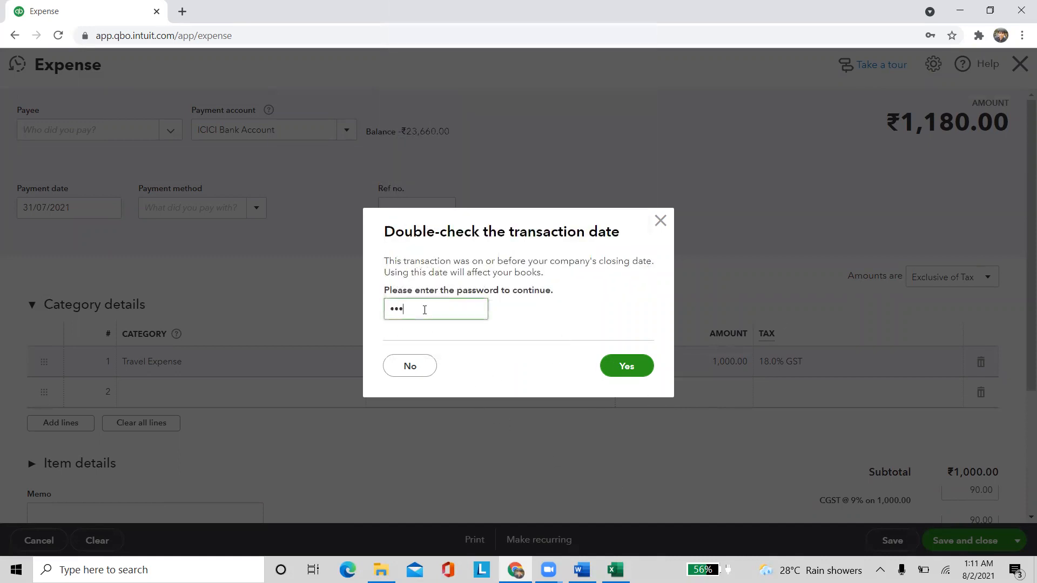
pyautogui.click(626, 368)
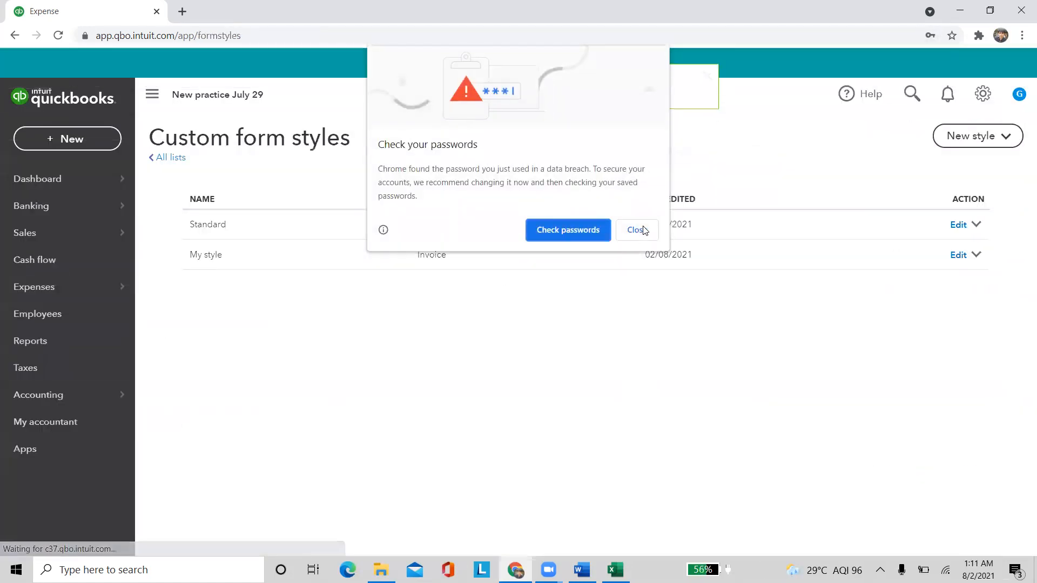
pyautogui.click(636, 228)
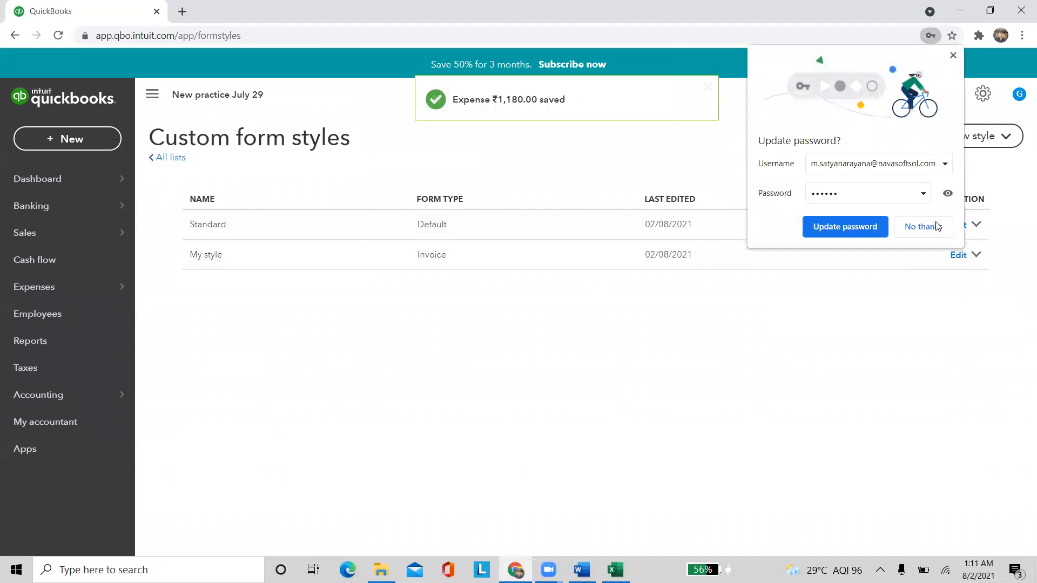
pyautogui.click(936, 227)
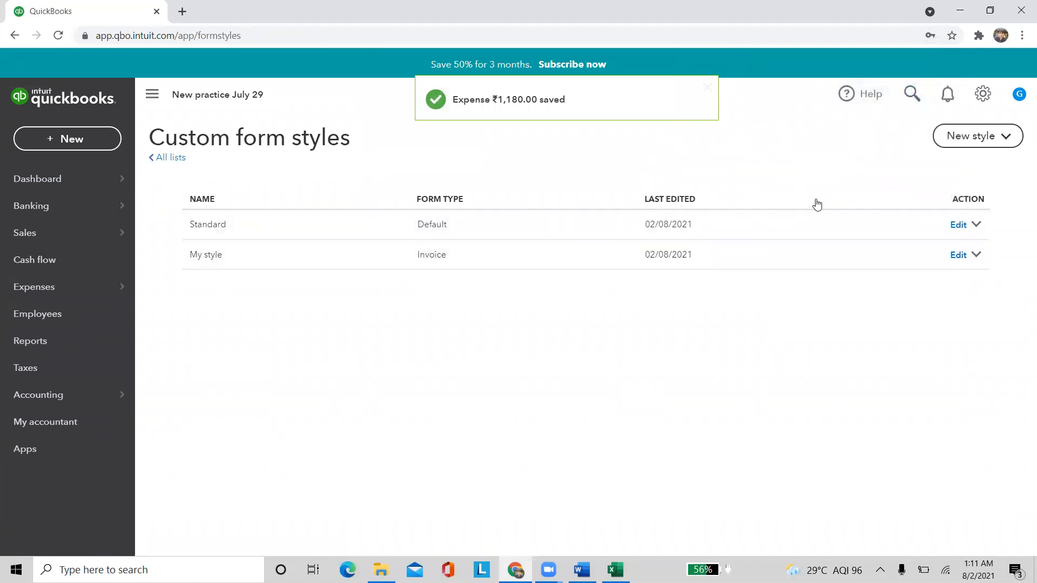
# Switch off Close the books in the Advanced Accounting settings and save
pyautogui.click(982, 94)
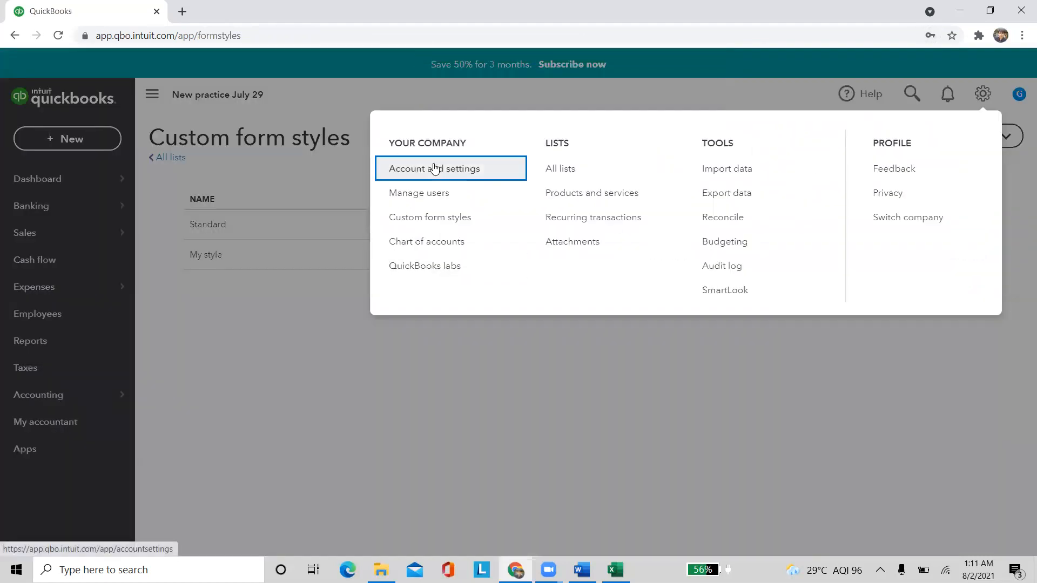
pyautogui.click(443, 169)
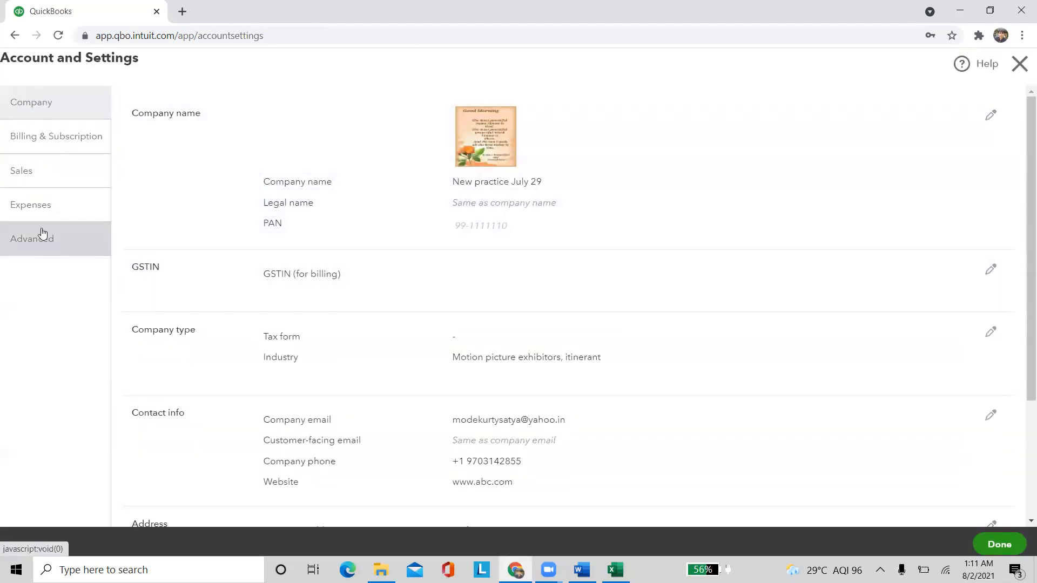
pyautogui.click(47, 236)
pyautogui.click(442, 179)
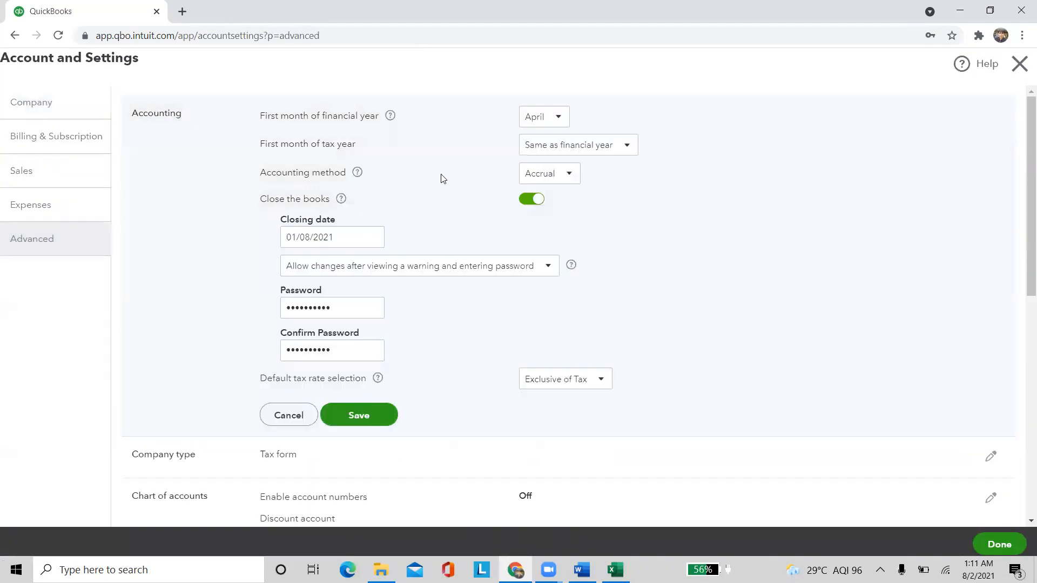
pyautogui.click(532, 199)
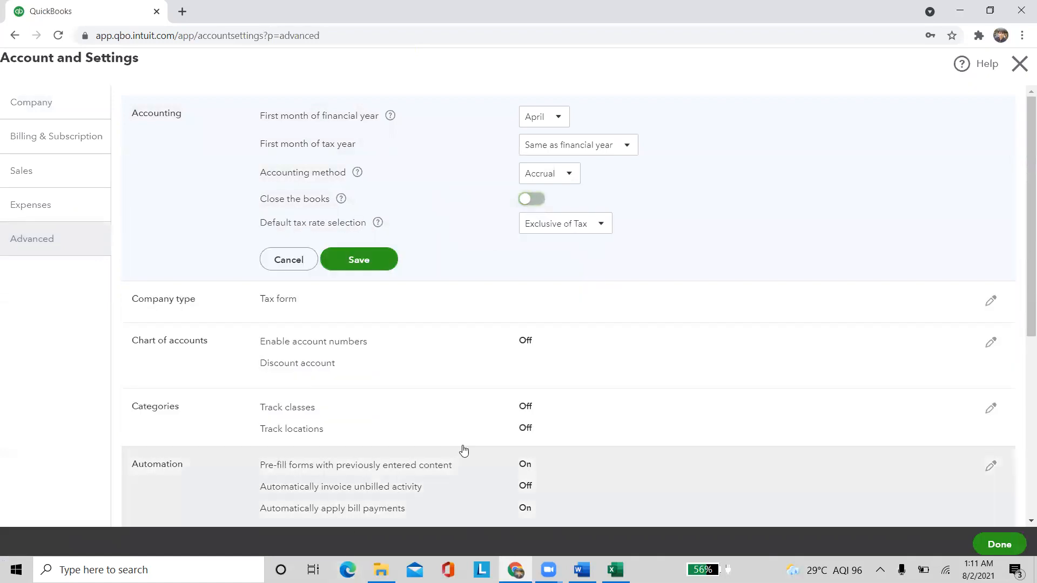
pyautogui.moveTo(266, 220); pyautogui.dragTo(396, 228)
pyautogui.click(507, 260)
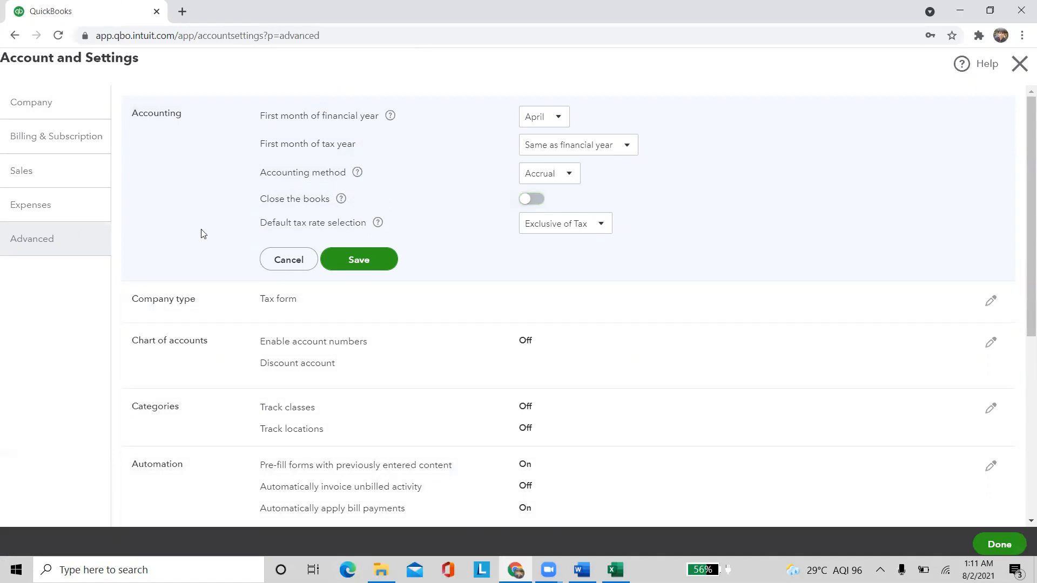
pyautogui.click(376, 259)
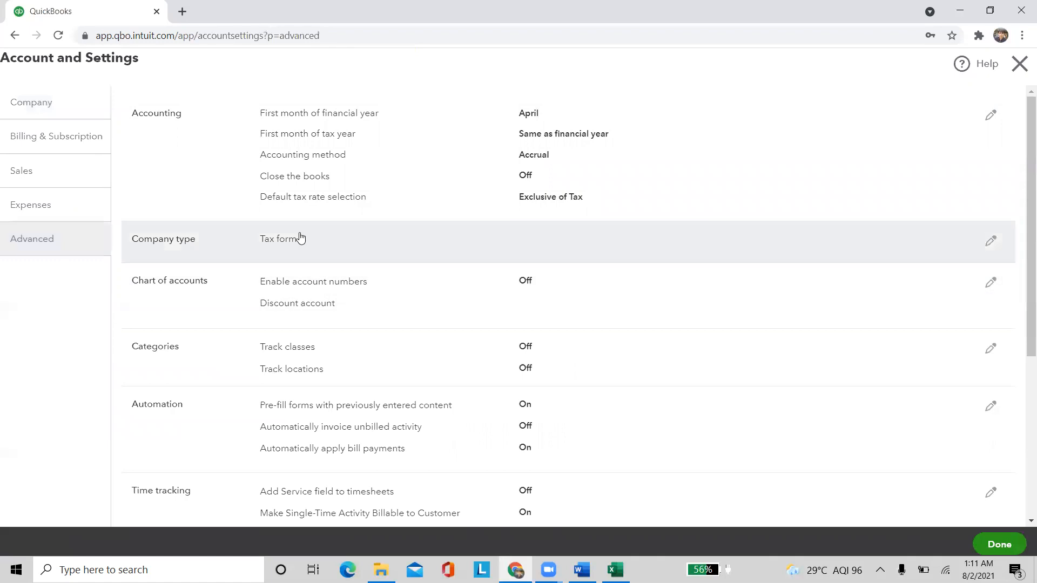
# Enable account numbers and show them in lists, leaving the tax form unchanged
pyautogui.click(298, 237)
pyautogui.click(594, 250)
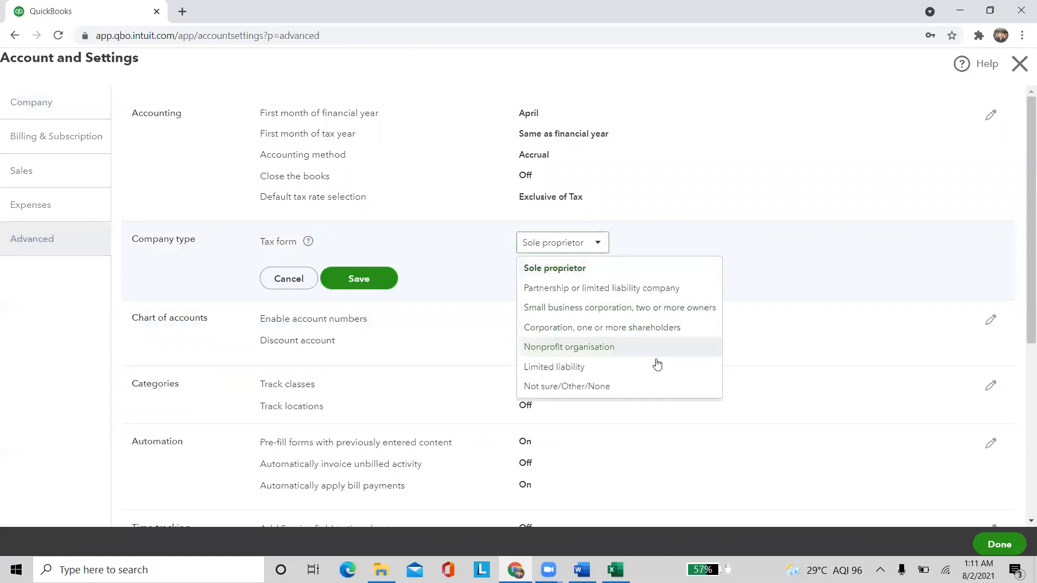
pyautogui.click(756, 244)
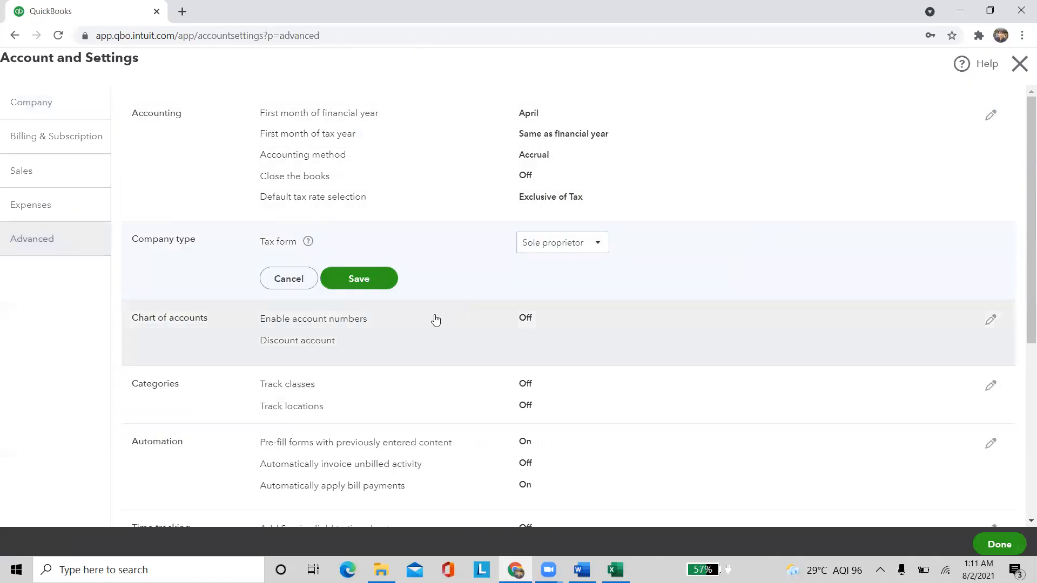
pyautogui.click(436, 319)
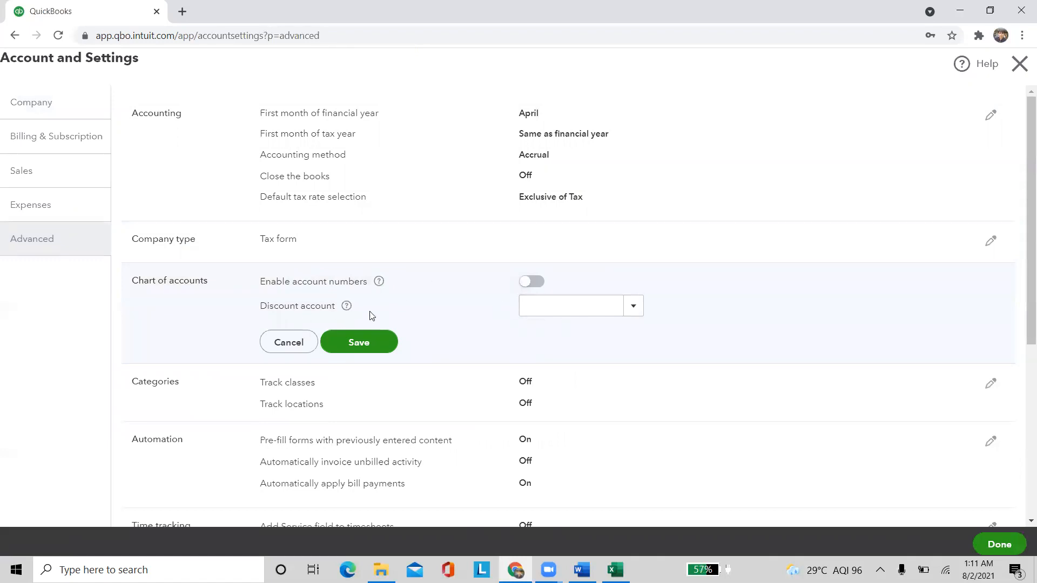
pyautogui.click(533, 282)
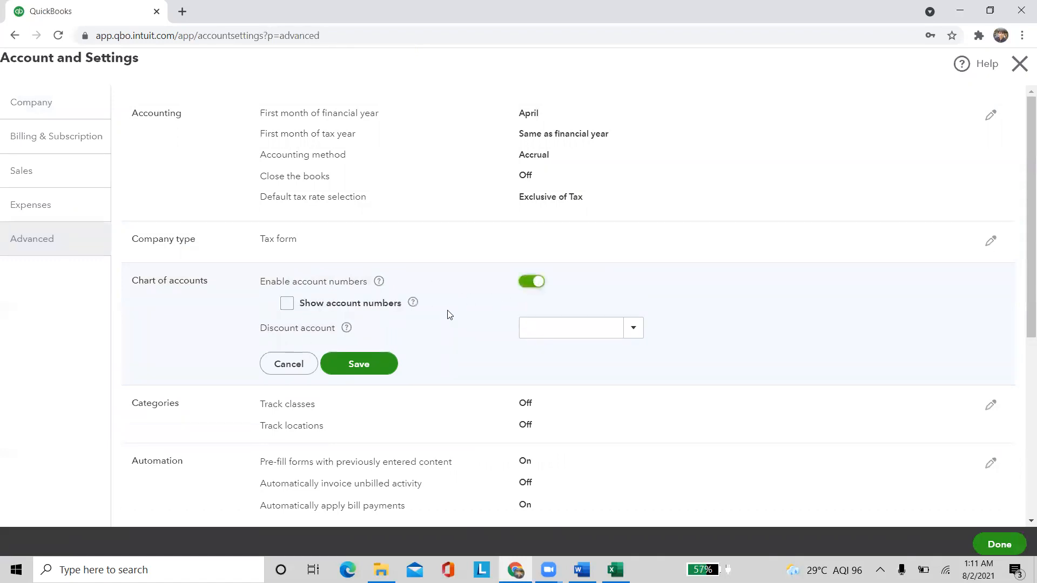
pyautogui.click(286, 304)
pyautogui.click(330, 363)
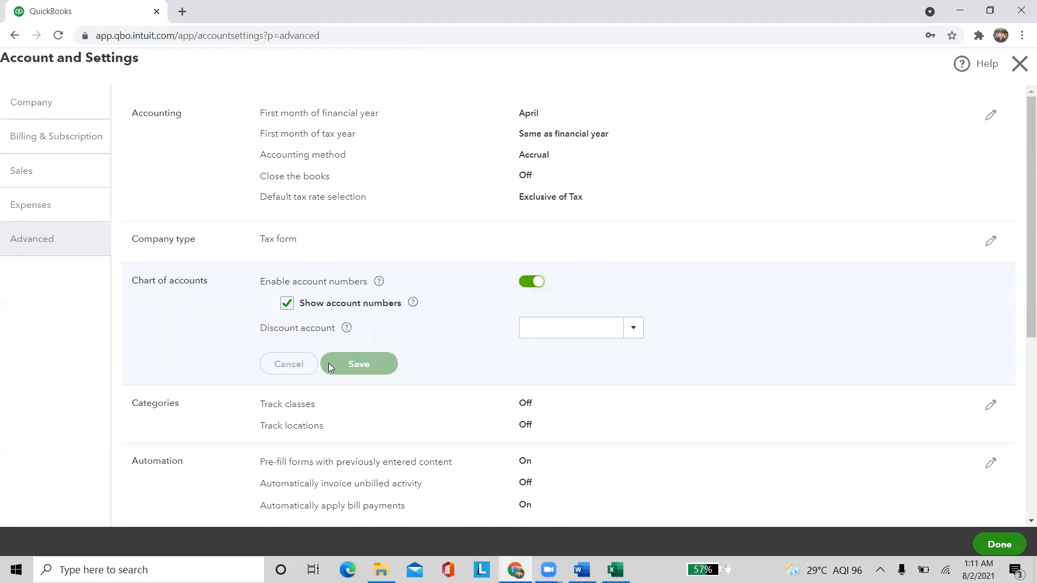
# Leave the settings page and open the Chart of Accounts
pyautogui.click(1020, 64)
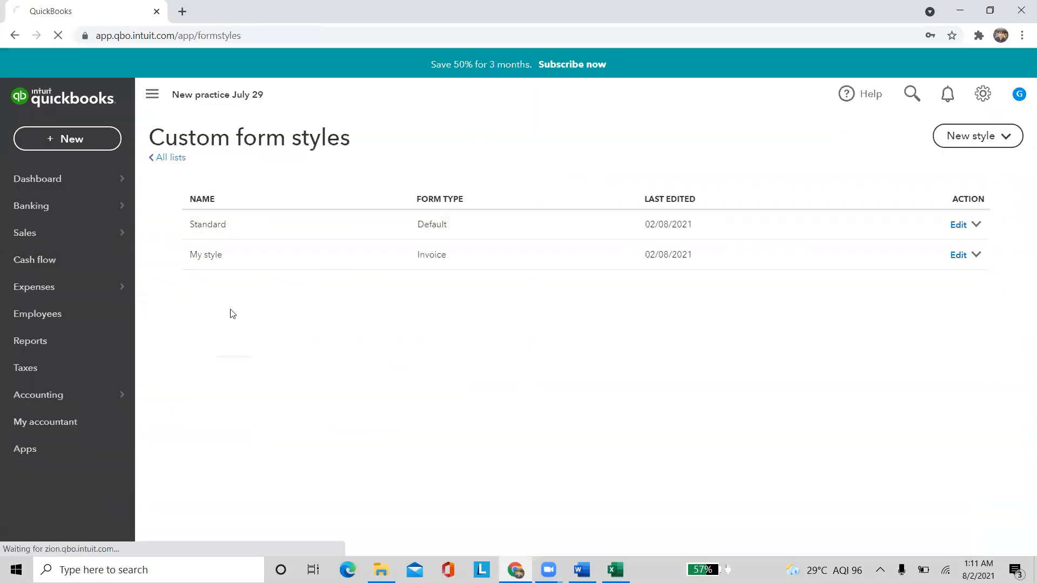
pyautogui.moveTo(90, 399)
pyautogui.click(206, 403)
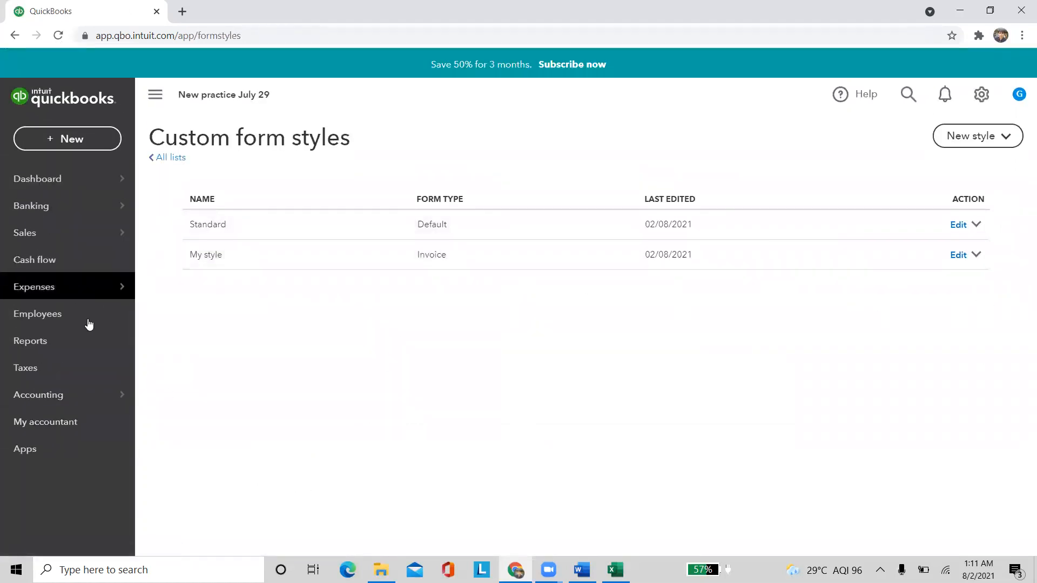
pyautogui.moveTo(122, 398)
pyautogui.click(184, 405)
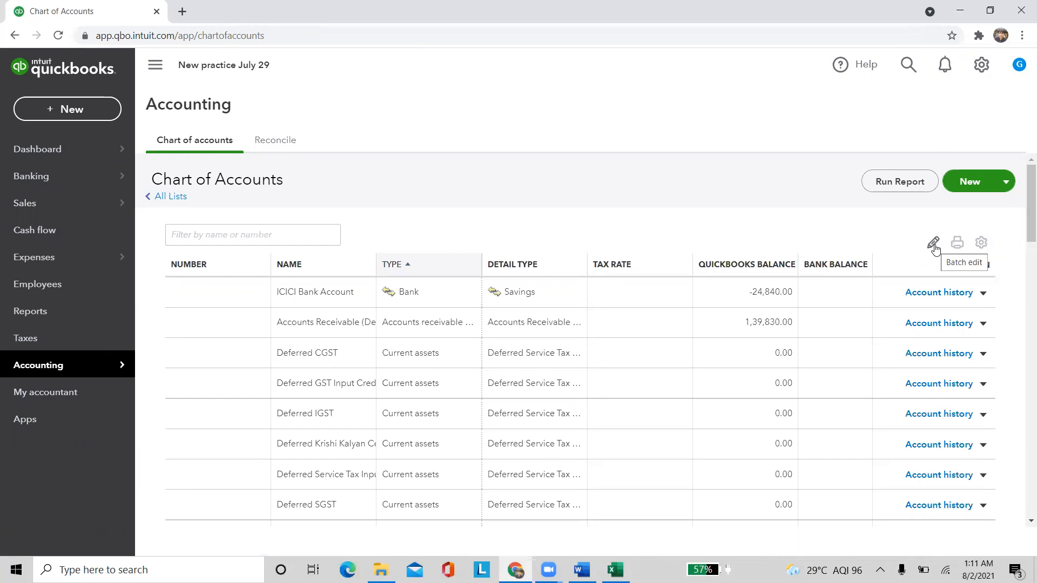
# Try 123456 as ICICI Bank Account's number in batch edit, then discard the edit
pyautogui.click(934, 243)
pyautogui.click(257, 291)
pyautogui.write('12345678999')
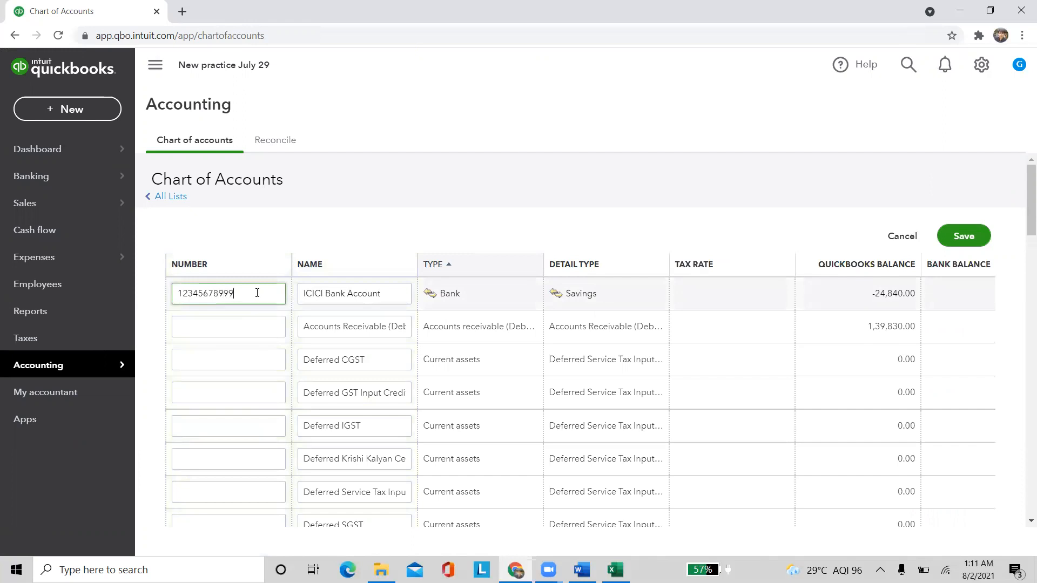
pyautogui.press('BackSpace')
pyautogui.press('BackSpace')
pyautogui.press('BackSpace')
pyautogui.press('BackSpace')
pyautogui.press('BackSpace')
pyautogui.press('BackSpace')
pyautogui.press('BackSpace')
pyautogui.press('BackSpace')
pyautogui.press('BackSpace')
pyautogui.press('BackSpace')
pyautogui.press('BackSpace')
pyautogui.press('BackSpace')
pyautogui.press('BackSpace')
pyautogui.press('BackSpace')
pyautogui.press('BackSpace')
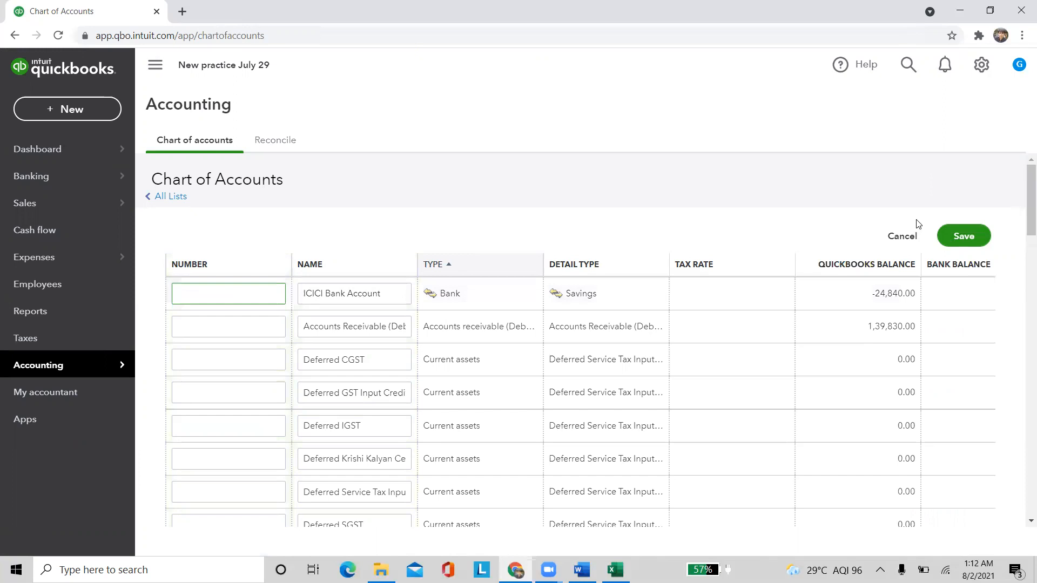
pyautogui.click(902, 236)
pyautogui.click(606, 347)
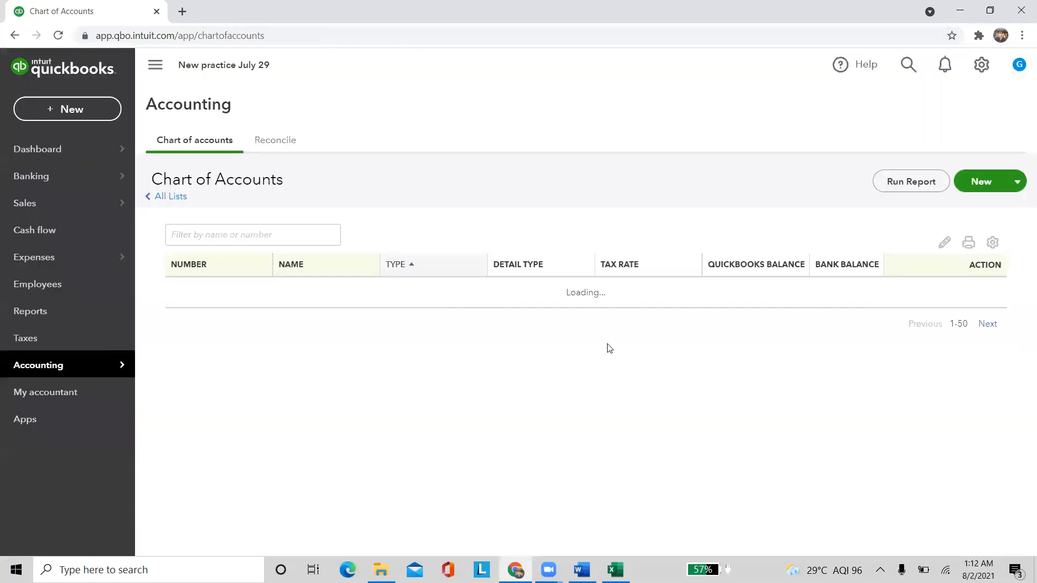
pyautogui.click(981, 64)
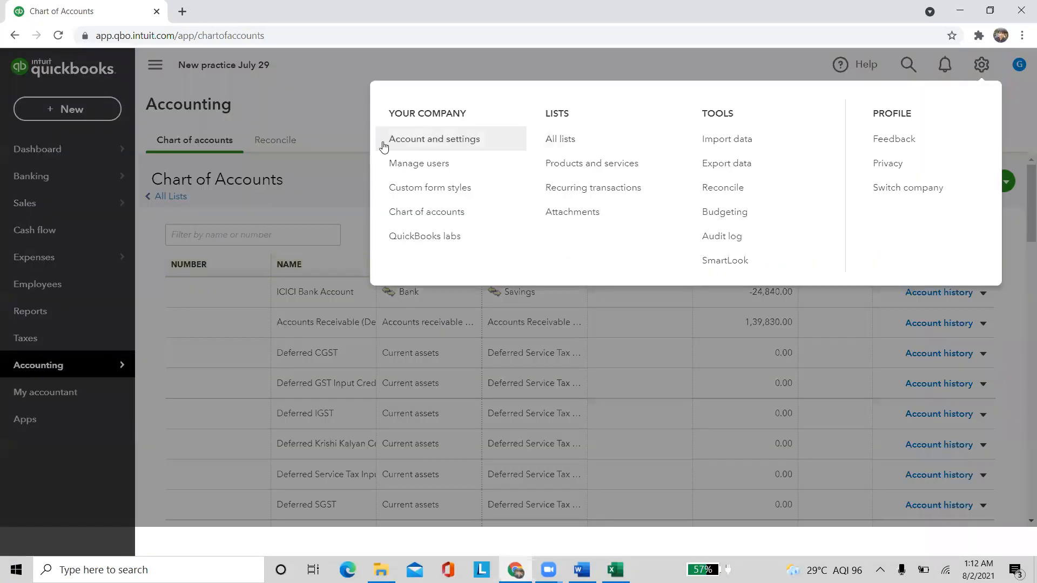
# In Advanced settings, check Categories without changes, then begin editing the Automation preferences
pyautogui.click(384, 145)
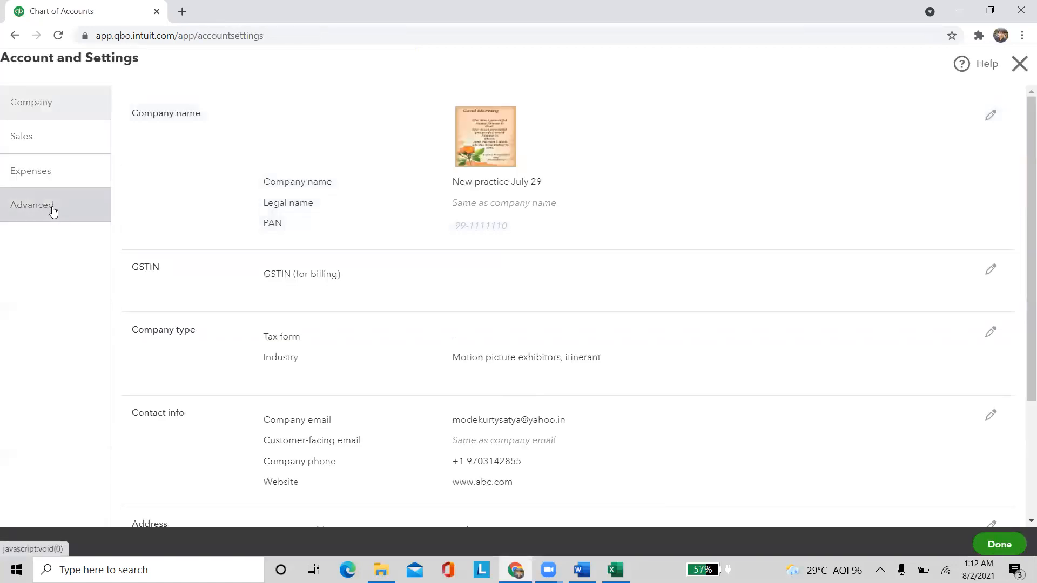
pyautogui.click(54, 209)
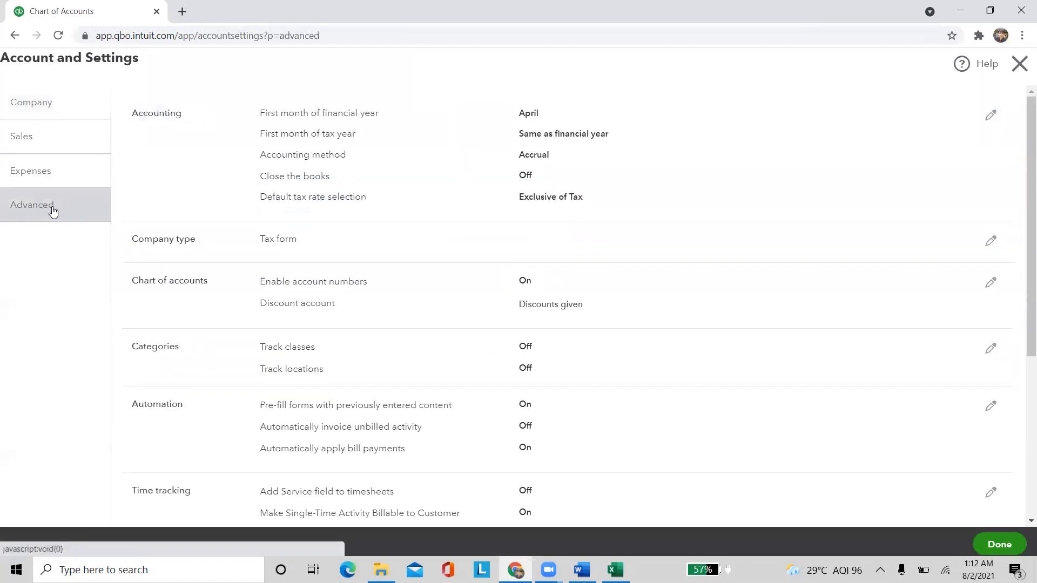
pyautogui.scroll(-4, 421, 292)
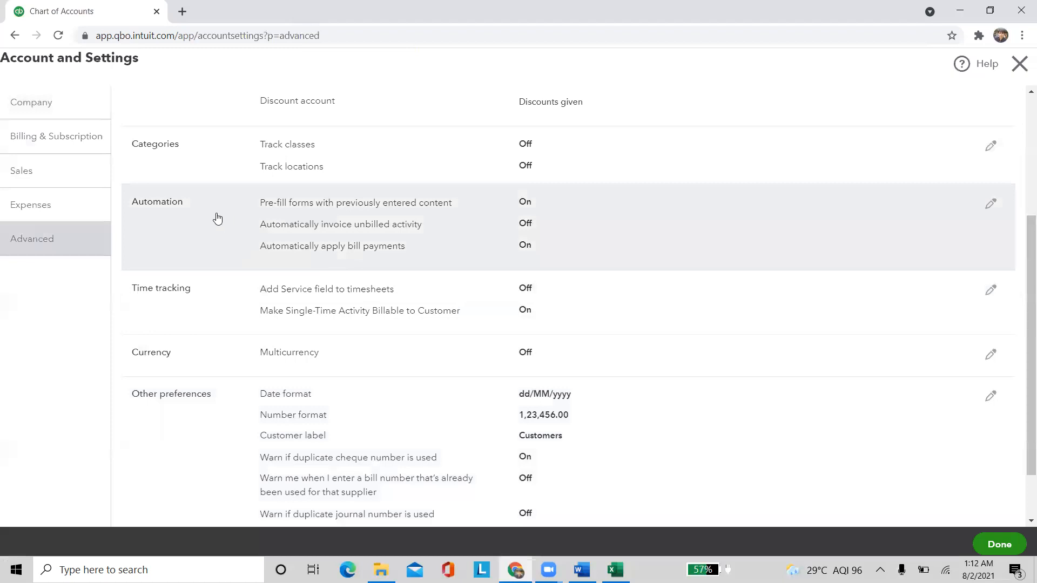
pyautogui.click(336, 156)
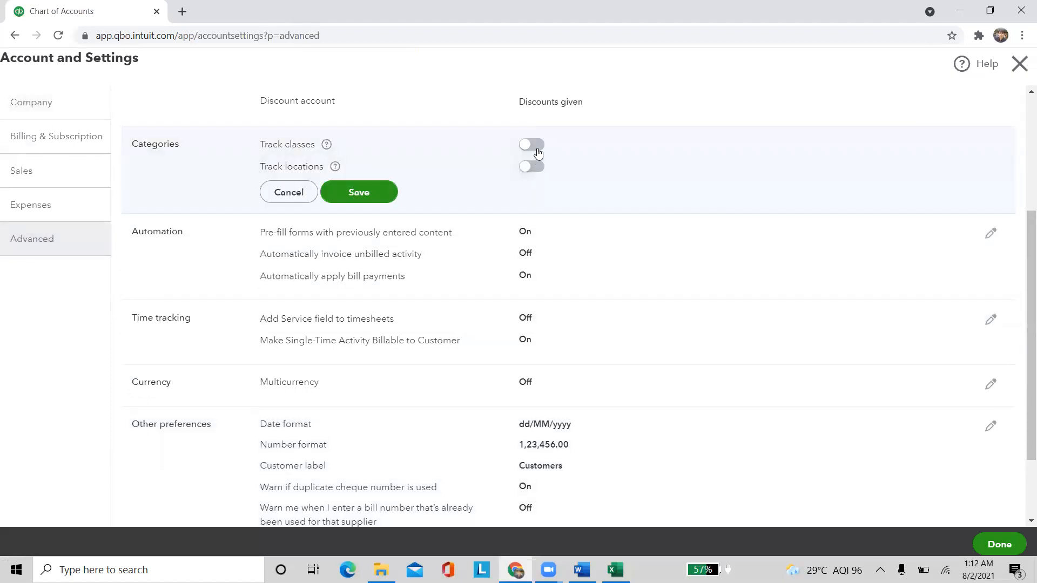
pyautogui.click(302, 191)
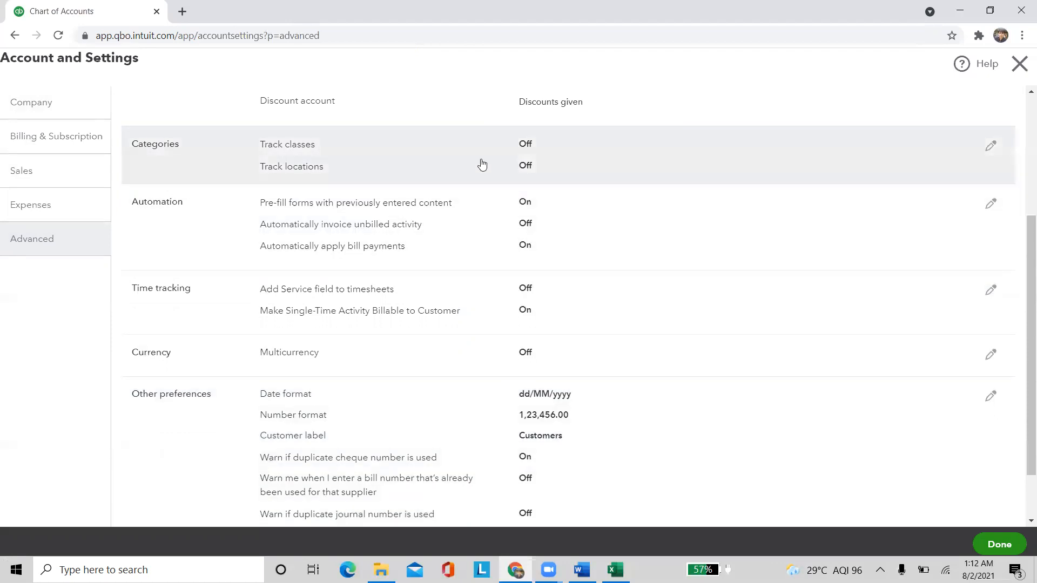
pyautogui.click(482, 165)
pyautogui.click(287, 192)
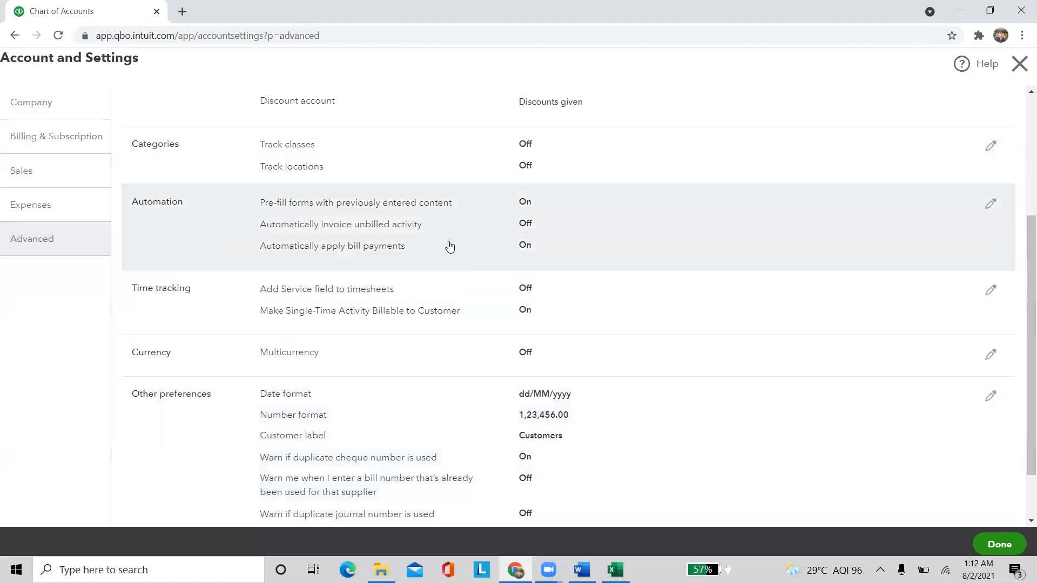
pyautogui.click(450, 246)
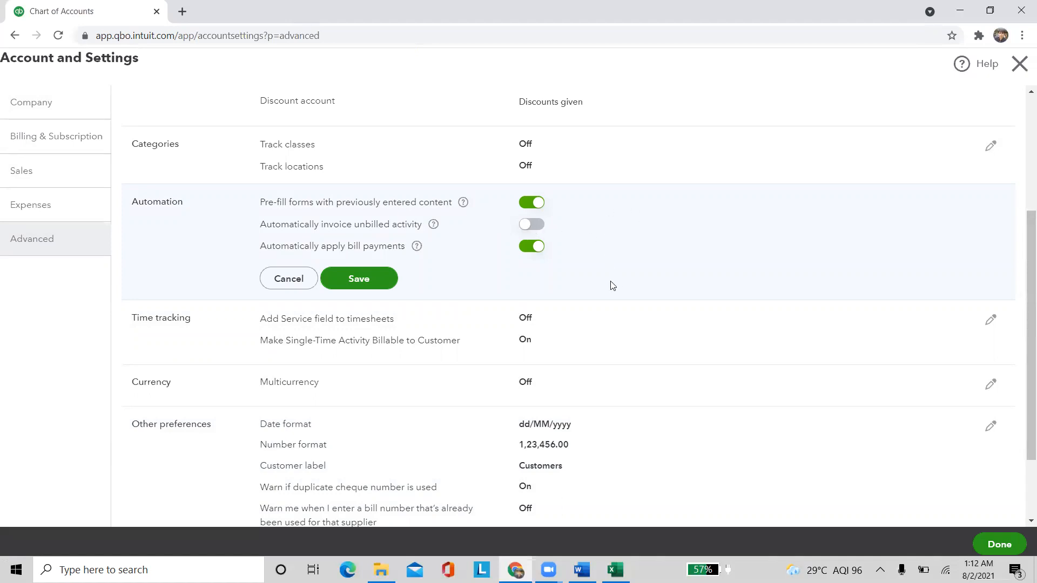
pyautogui.moveTo(275, 224); pyautogui.dragTo(427, 228)
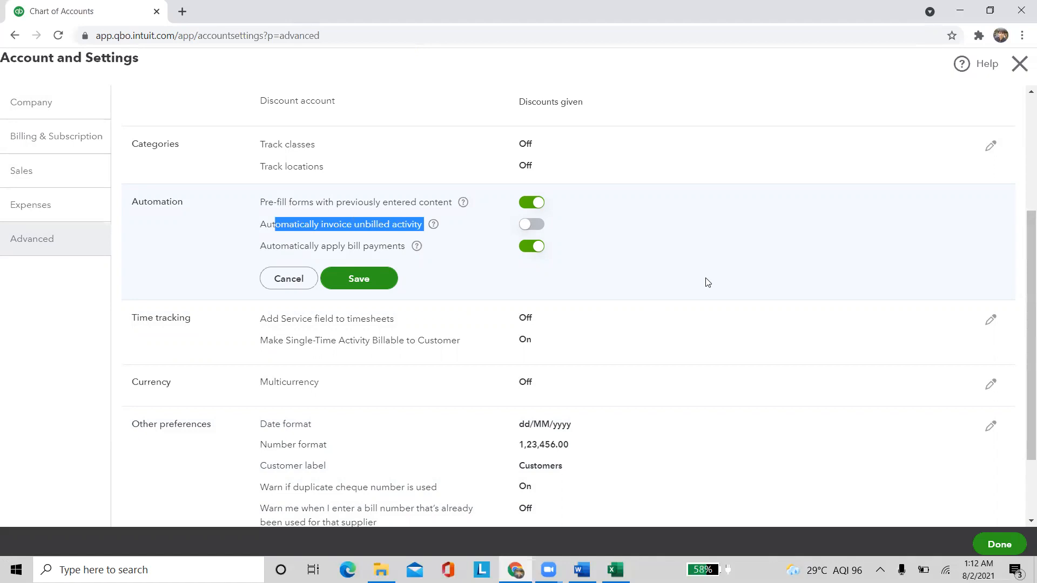
pyautogui.click(696, 241)
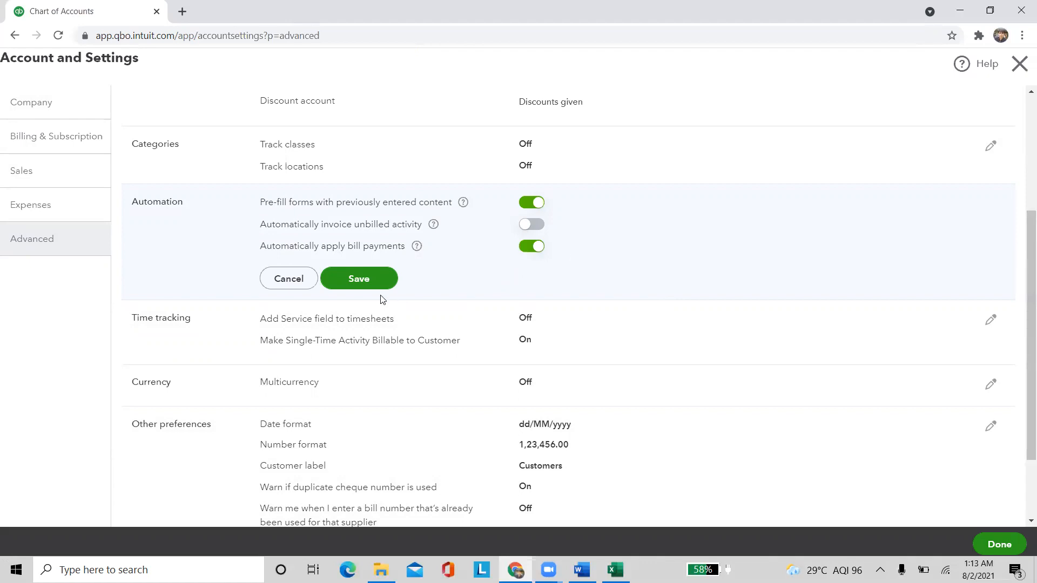
# Save Automation, then set the Time tracking work week to start on Monday and save
pyautogui.click(347, 283)
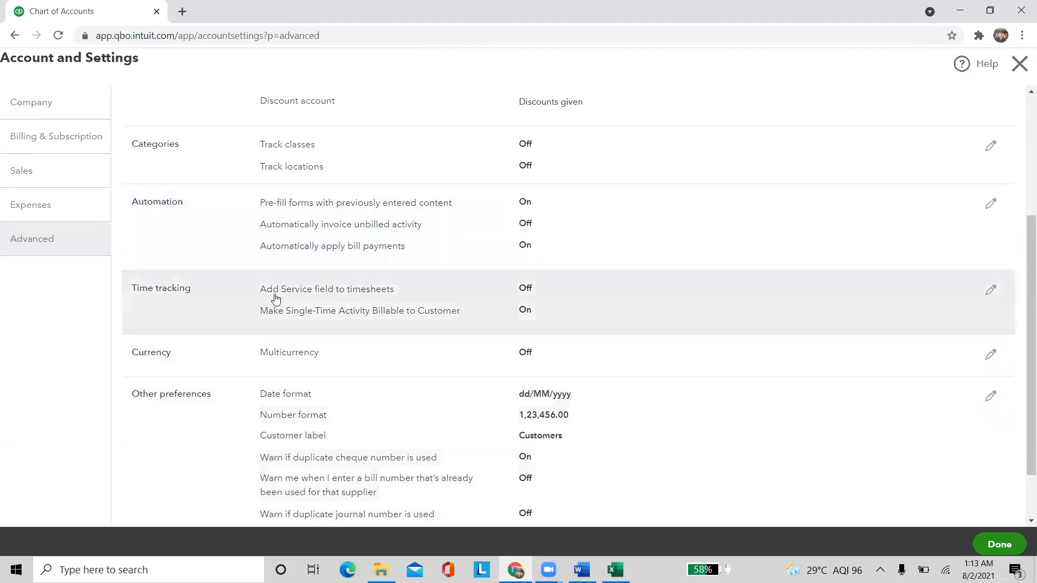
pyautogui.click(391, 303)
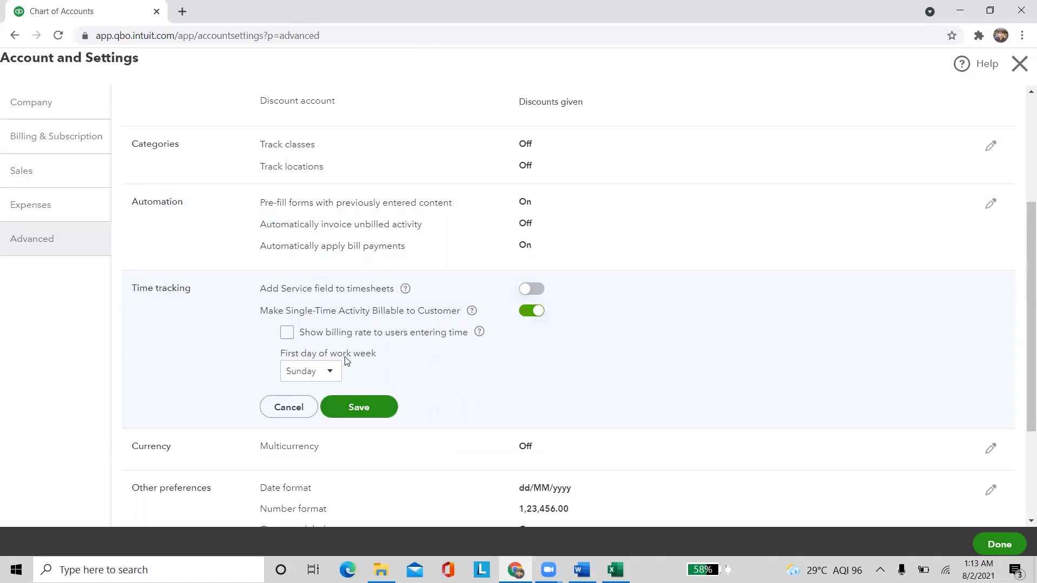
pyautogui.click(333, 371)
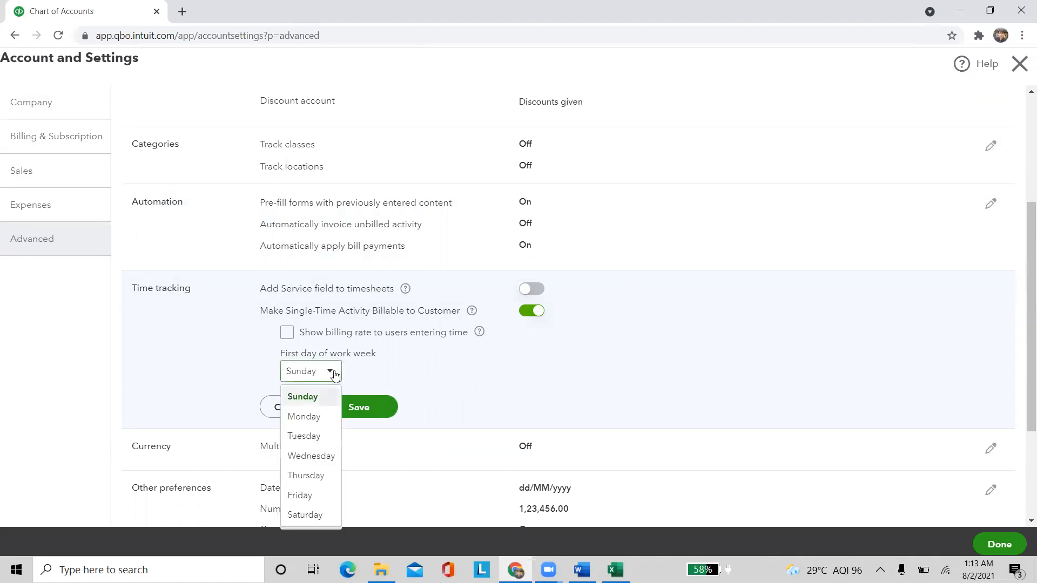
pyautogui.click(322, 415)
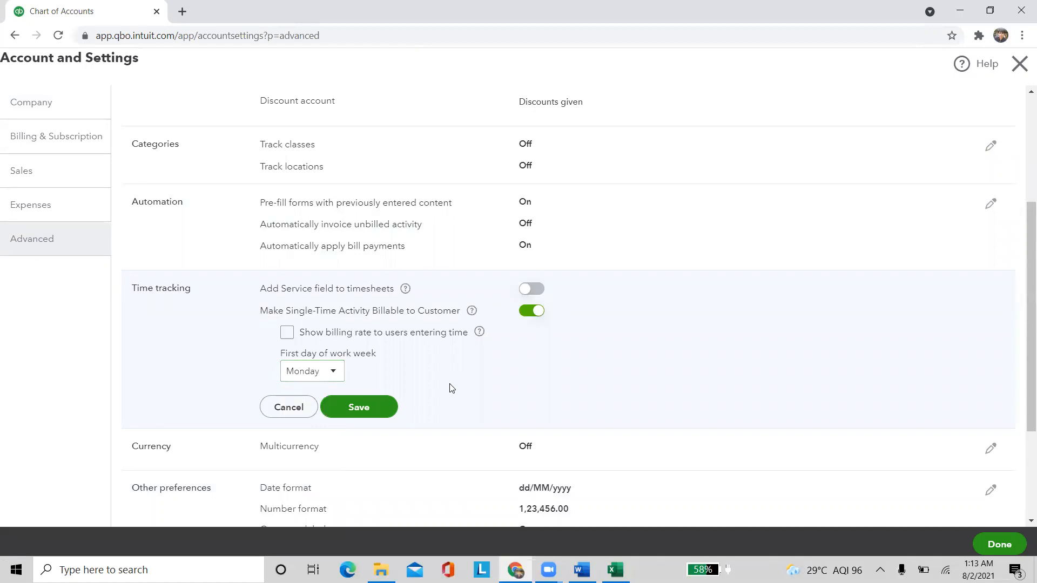
pyautogui.click(366, 413)
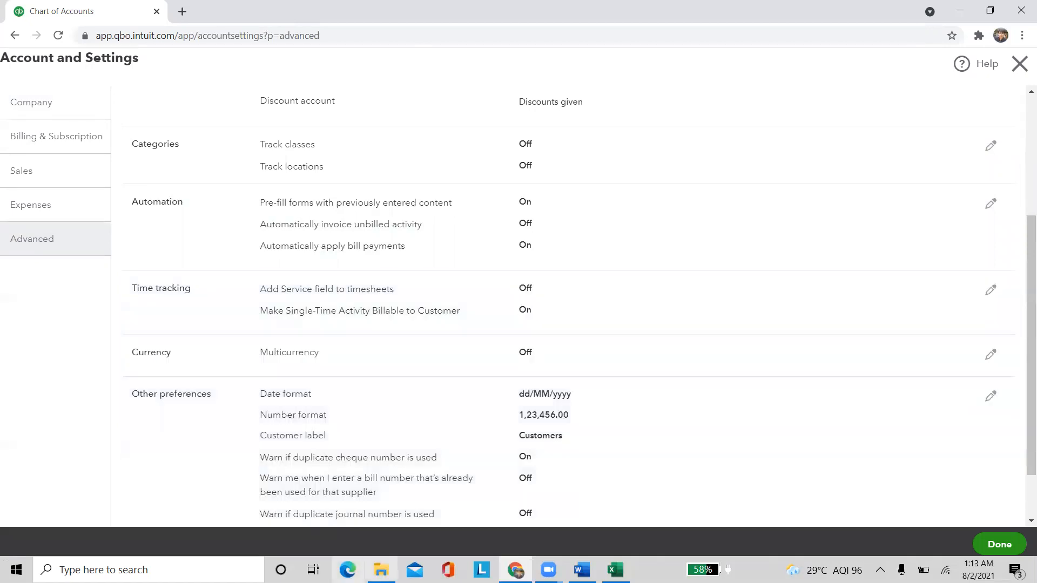
pyautogui.scroll(-2, 532, 308)
# Turn on duplicate bill number and duplicate journal number warnings, keeping the Customers label
pyautogui.click(401, 352)
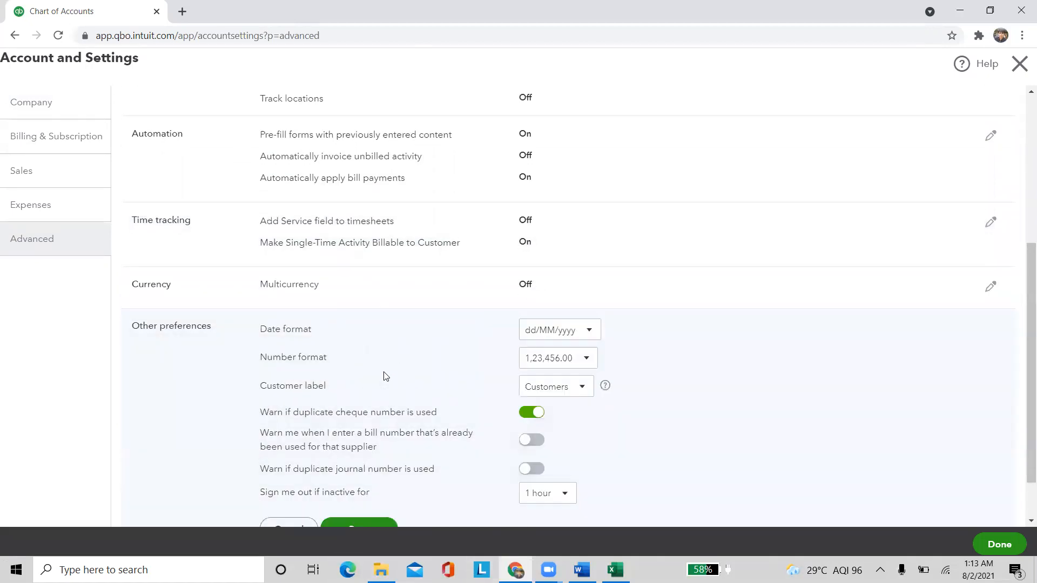
pyautogui.scroll(-1, 378, 367)
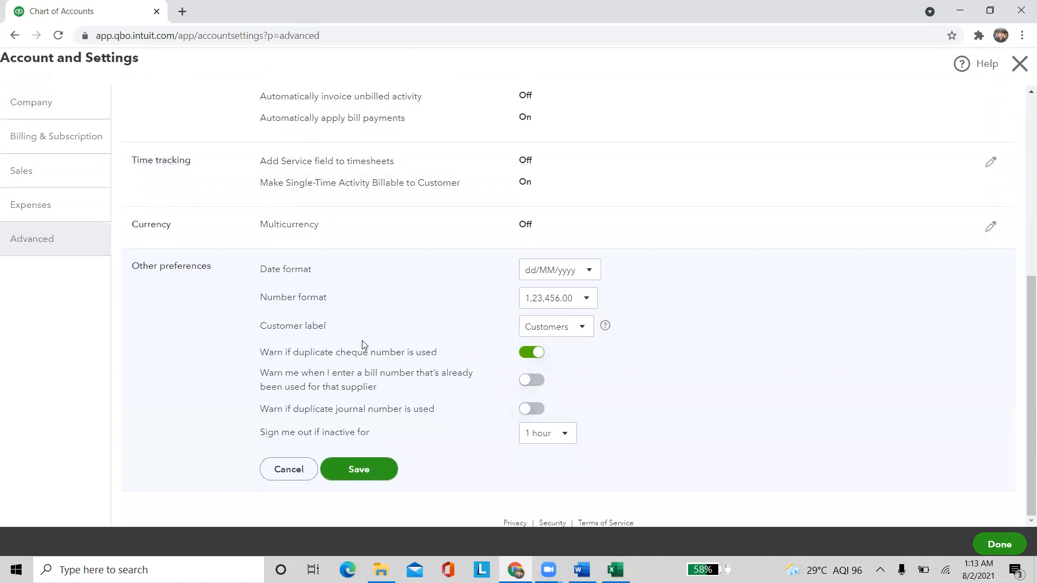
pyautogui.click(593, 328)
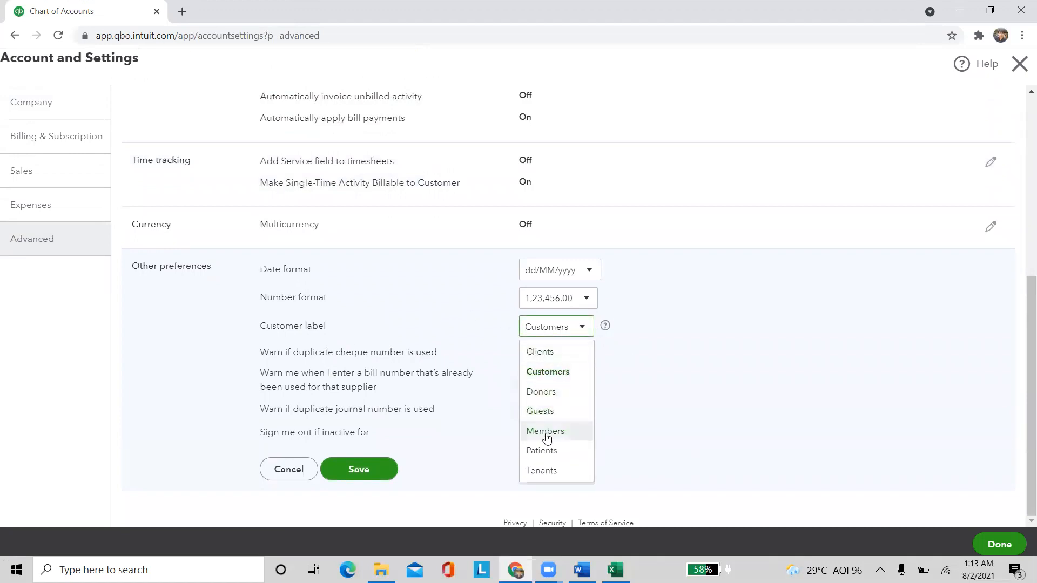
pyautogui.click(648, 397)
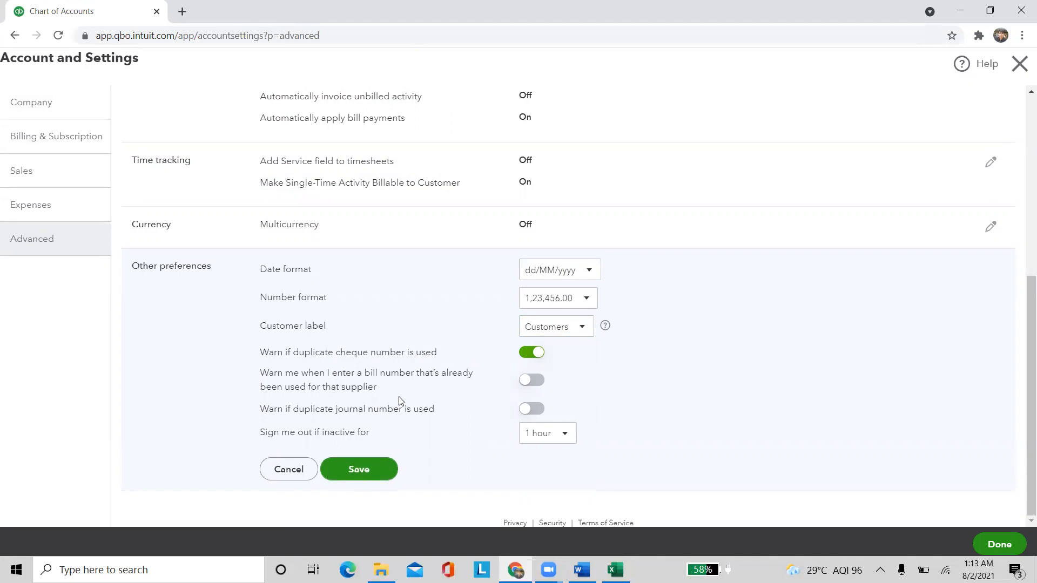
pyautogui.click(531, 379)
pyautogui.click(531, 410)
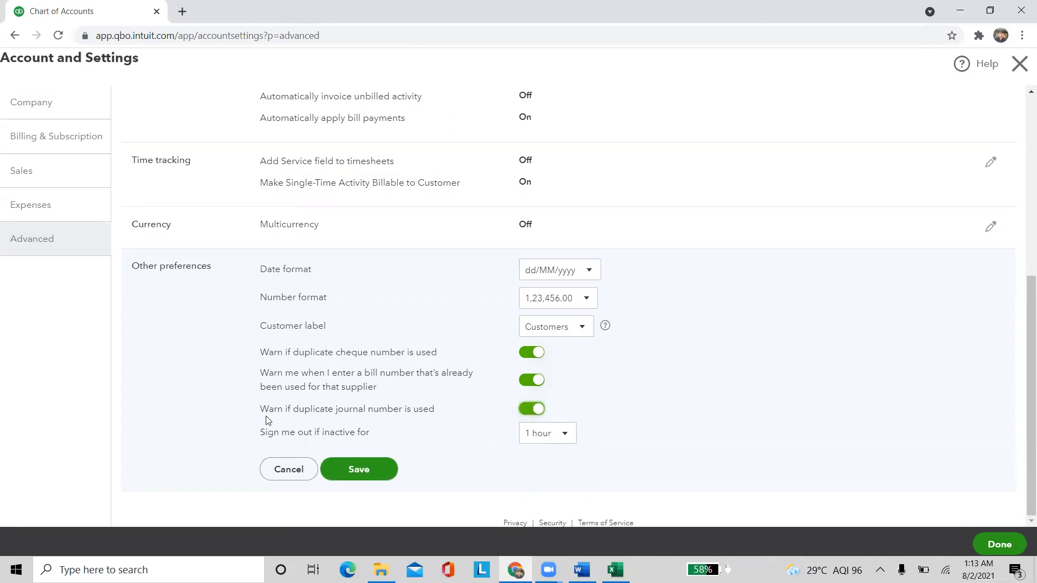
# Keep the 1 hour inactivity sign-out, save Other preferences, and close settings
pyautogui.moveTo(268, 432); pyautogui.dragTo(554, 452)
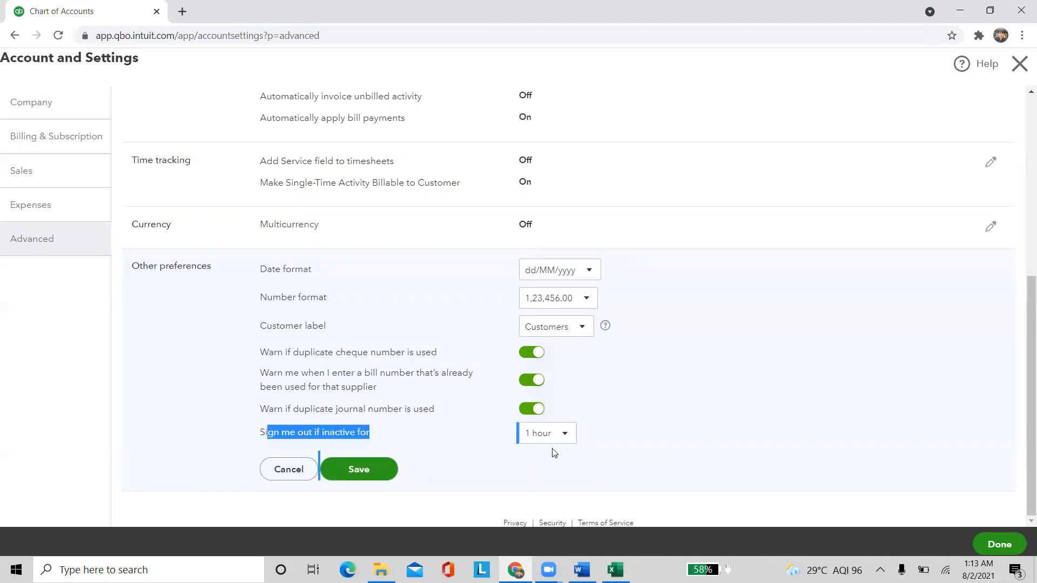
pyautogui.click(564, 438)
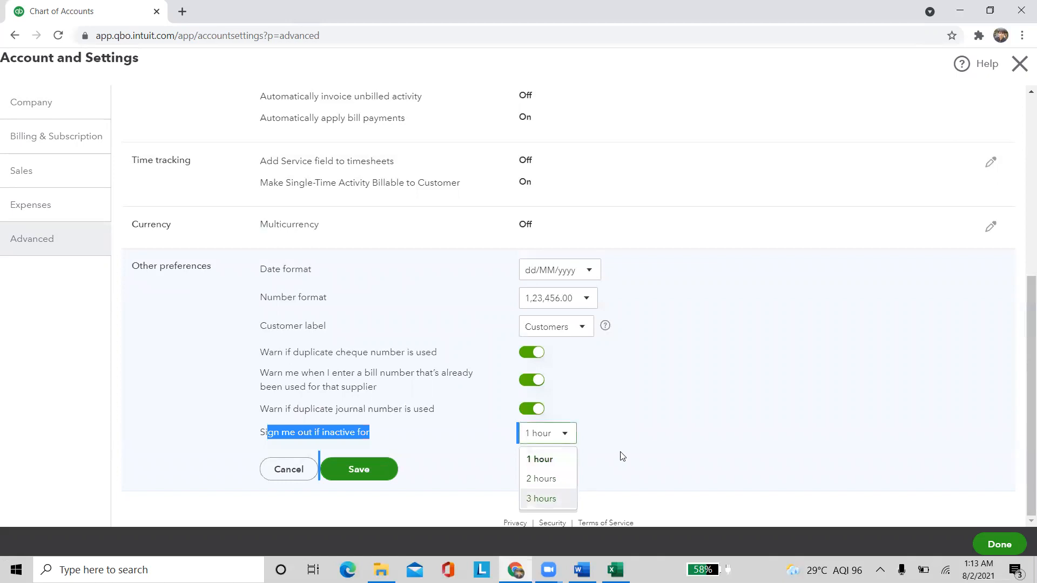
pyautogui.click(661, 392)
pyautogui.click(374, 471)
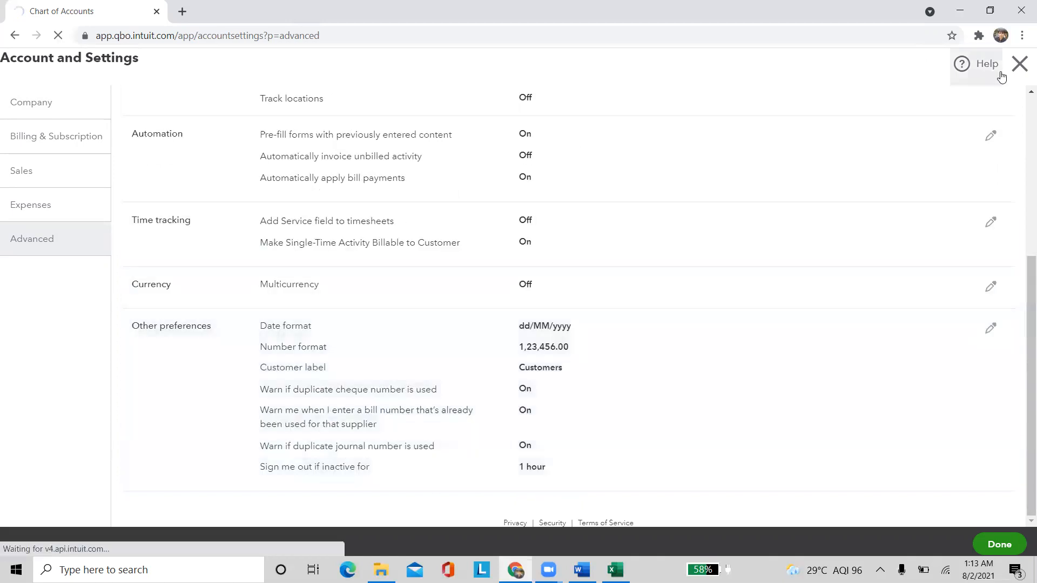
pyautogui.click(1019, 72)
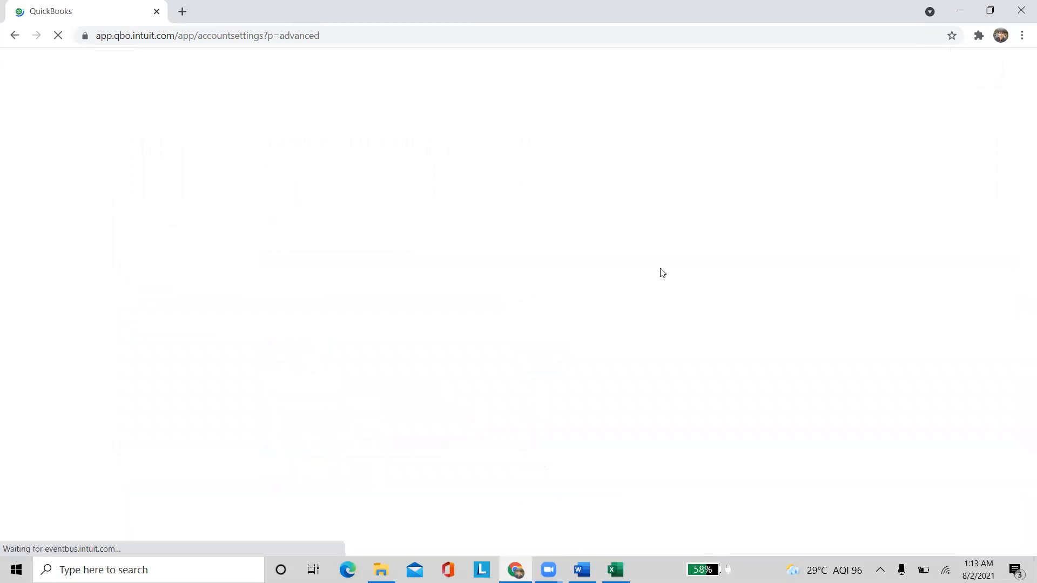
# Return to the dashboard, briefly opening and closing the search panel and settings menu
pyautogui.click(1018, 64)
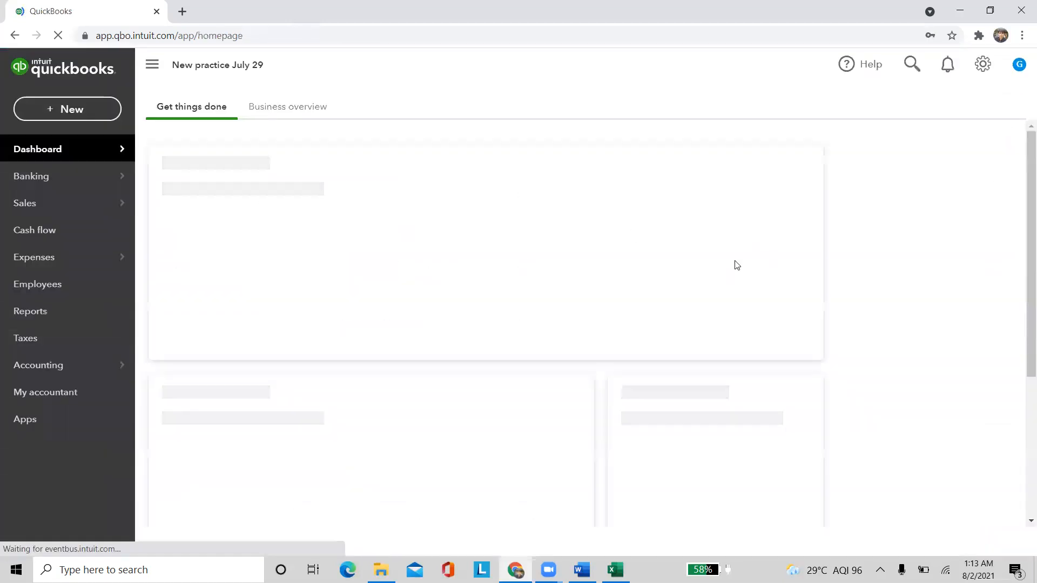
pyautogui.click(907, 69)
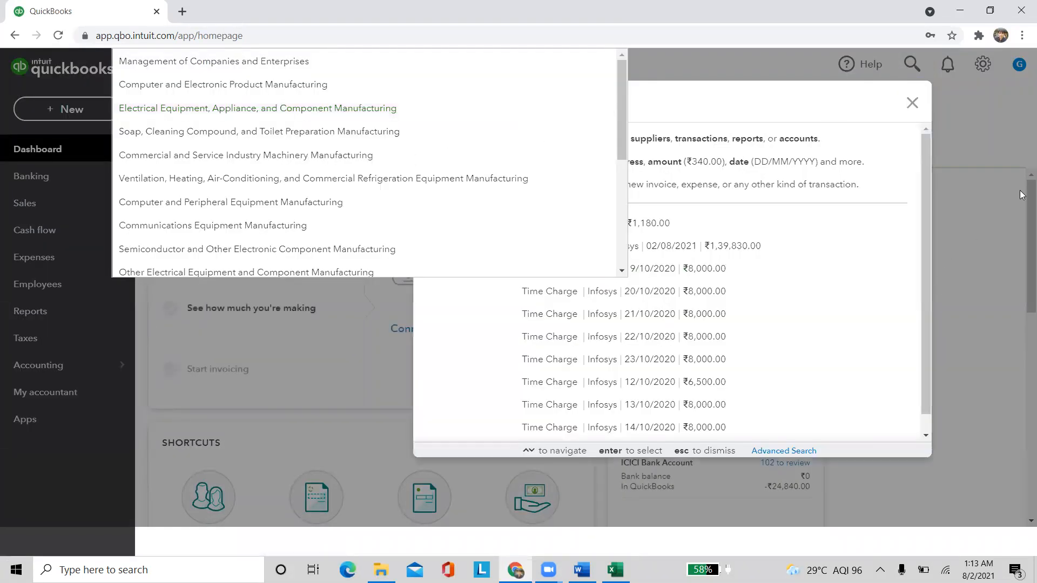
pyautogui.click(989, 108)
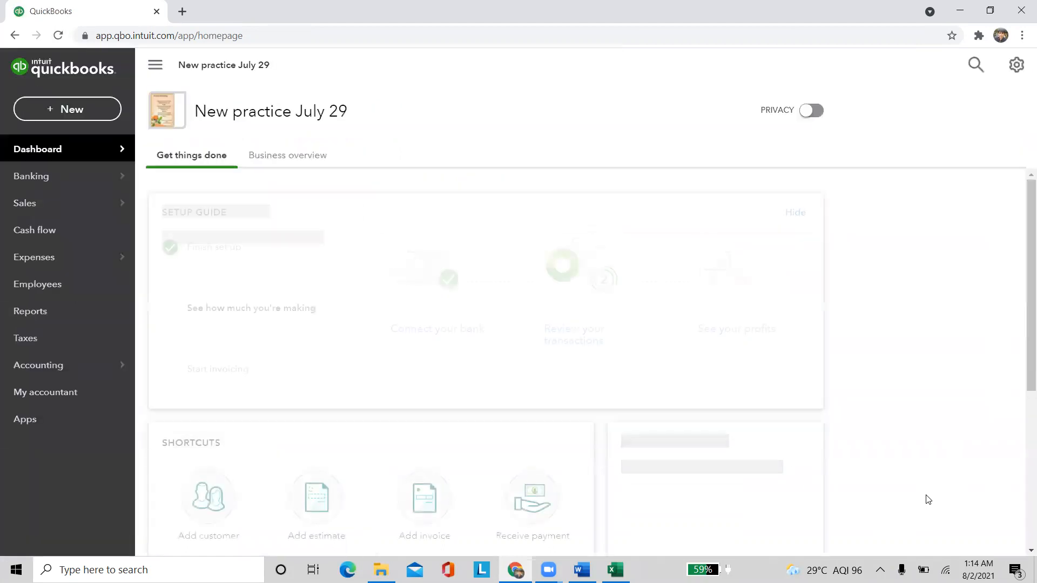
pyautogui.click(980, 64)
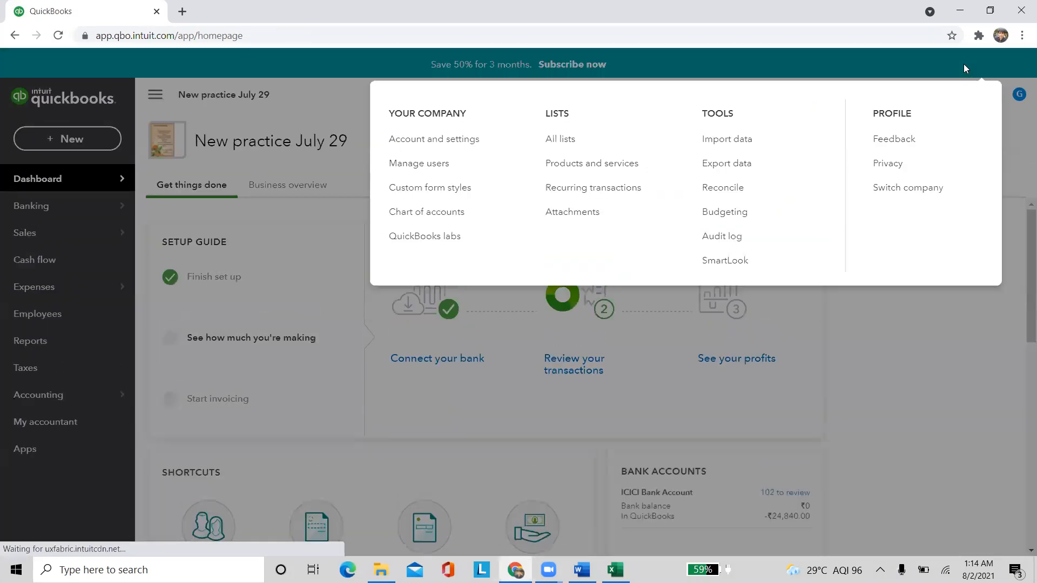
pyautogui.click(518, 366)
# Search the company for 1000, then for 'info' (Infosys), closing each result list
pyautogui.click(909, 94)
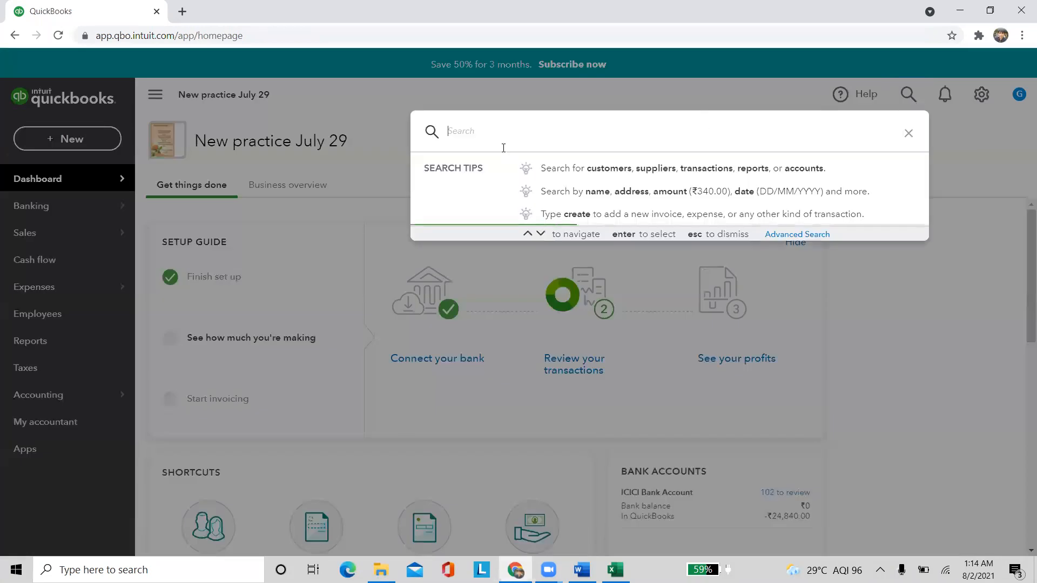
pyautogui.write('1000')
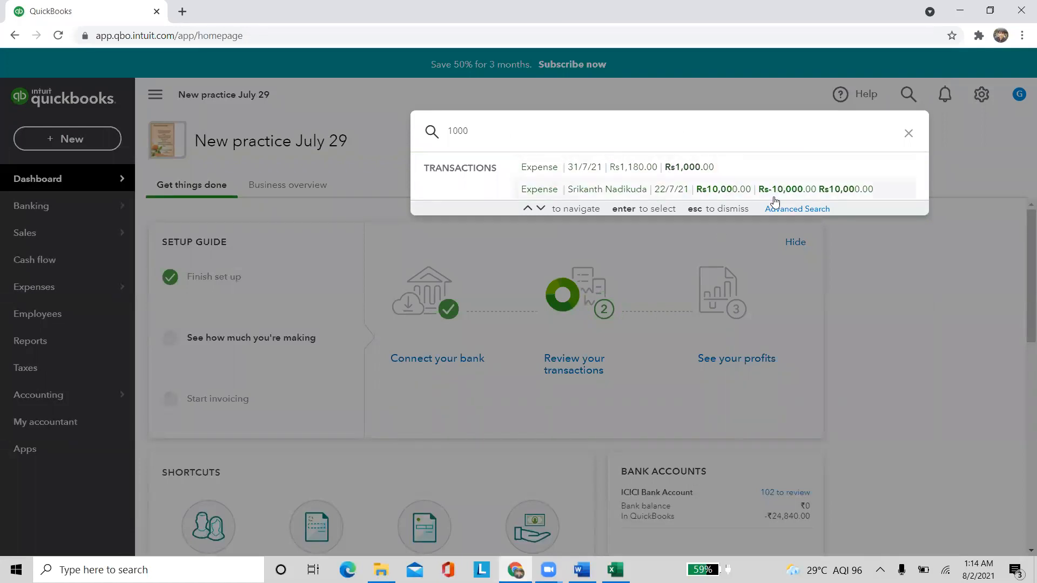
pyautogui.click(885, 274)
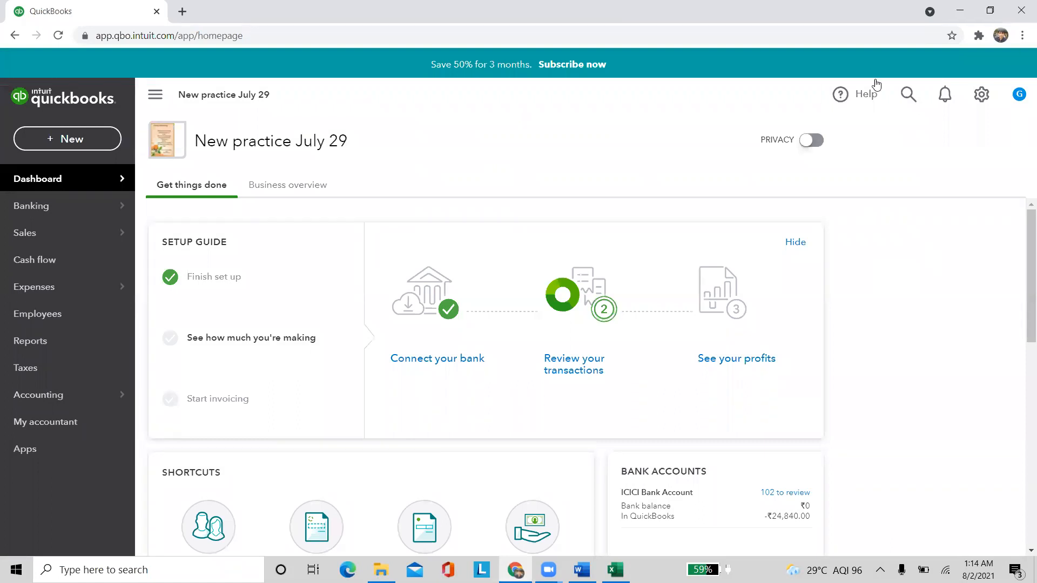
pyautogui.click(907, 93)
pyautogui.write('info')
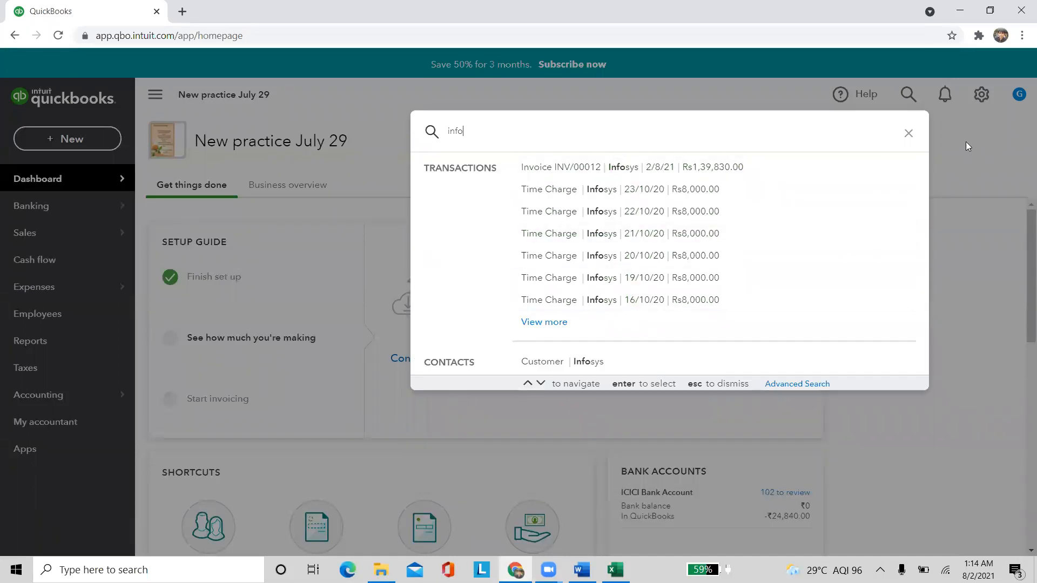
pyautogui.click(909, 133)
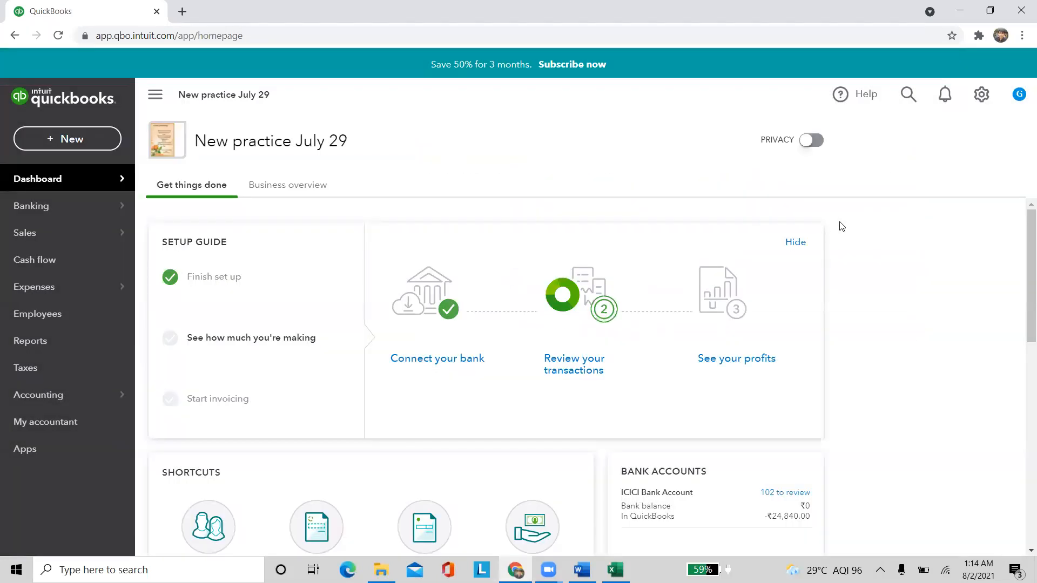
pyautogui.click(836, 97)
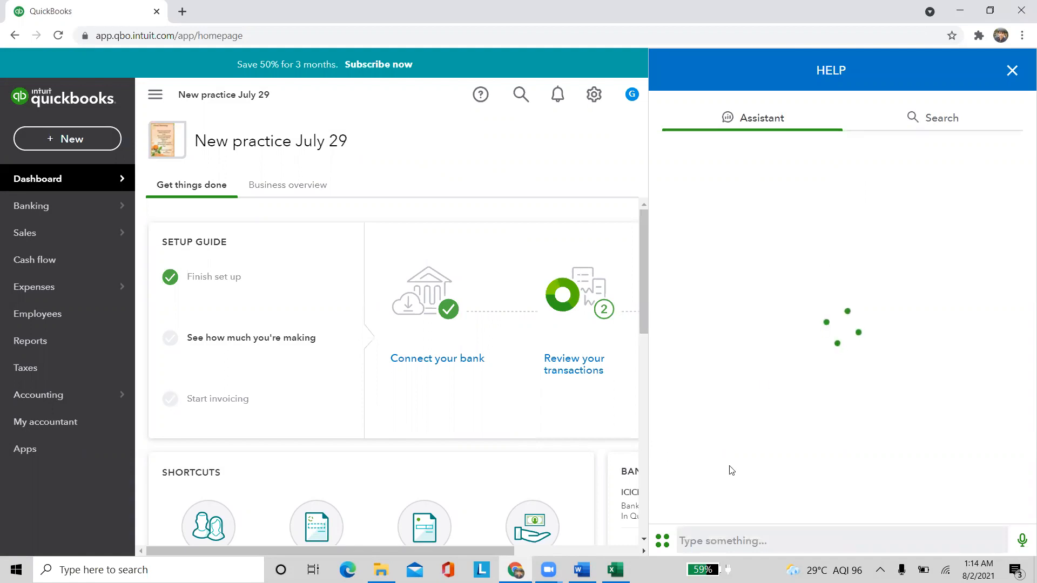
pyautogui.click(935, 122)
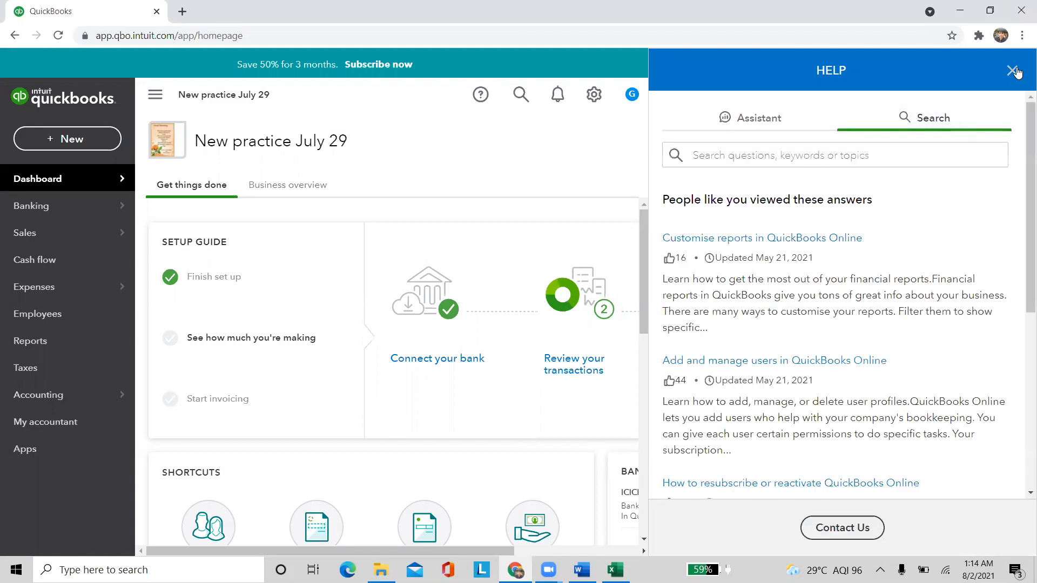
pyautogui.click(1013, 71)
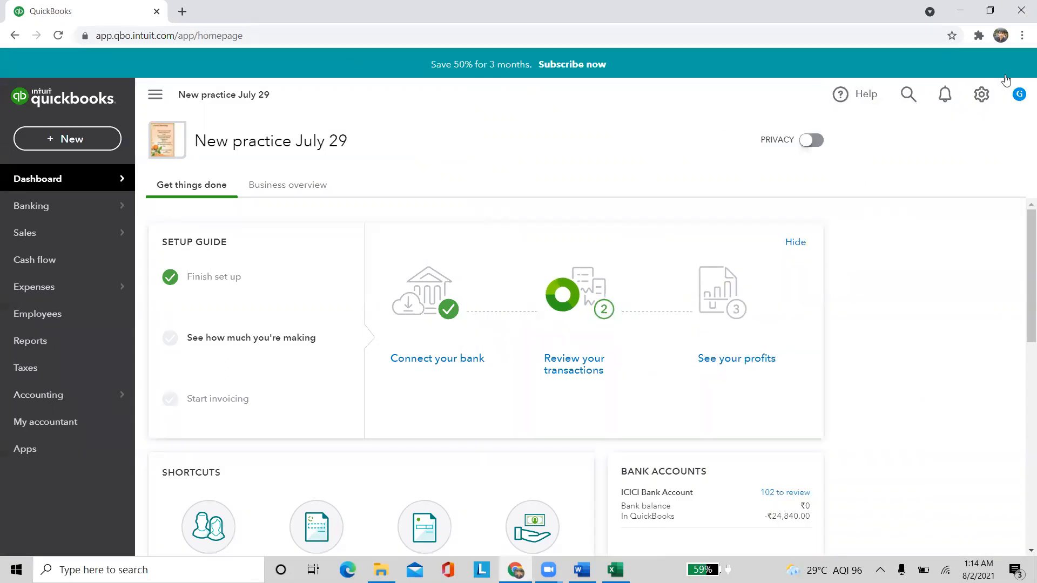
pyautogui.click(1017, 96)
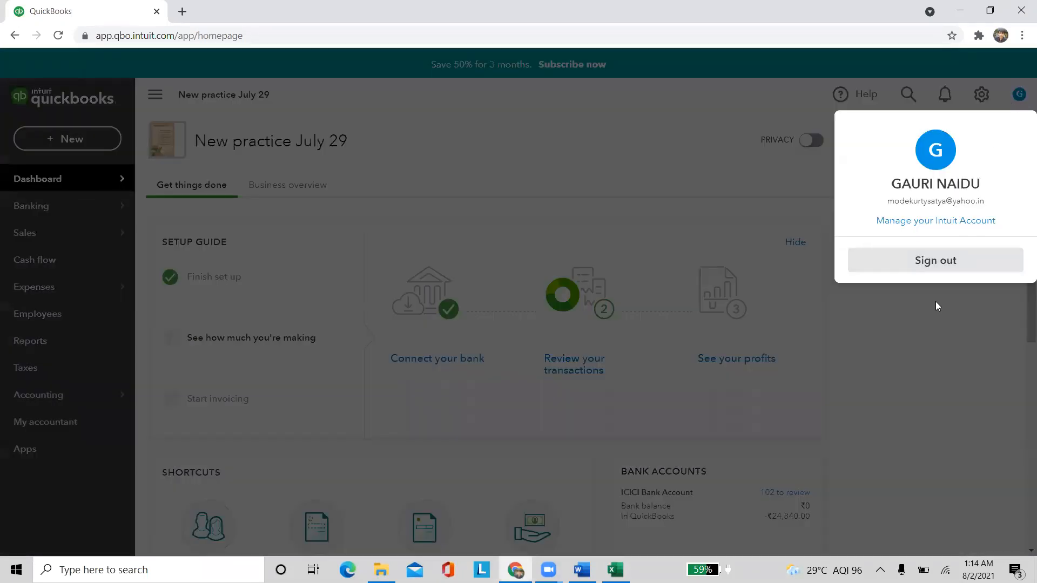
pyautogui.click(935, 303)
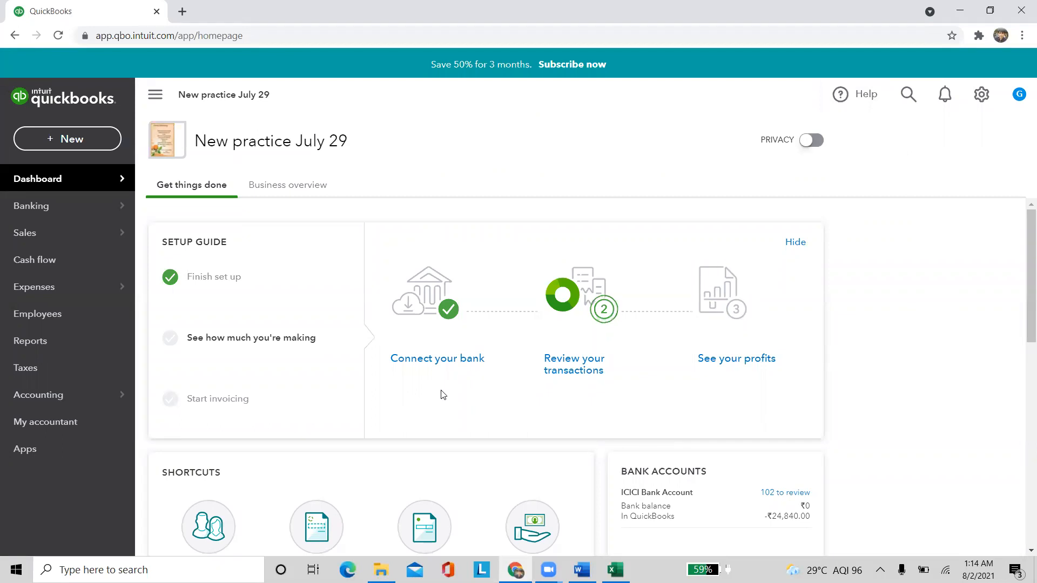